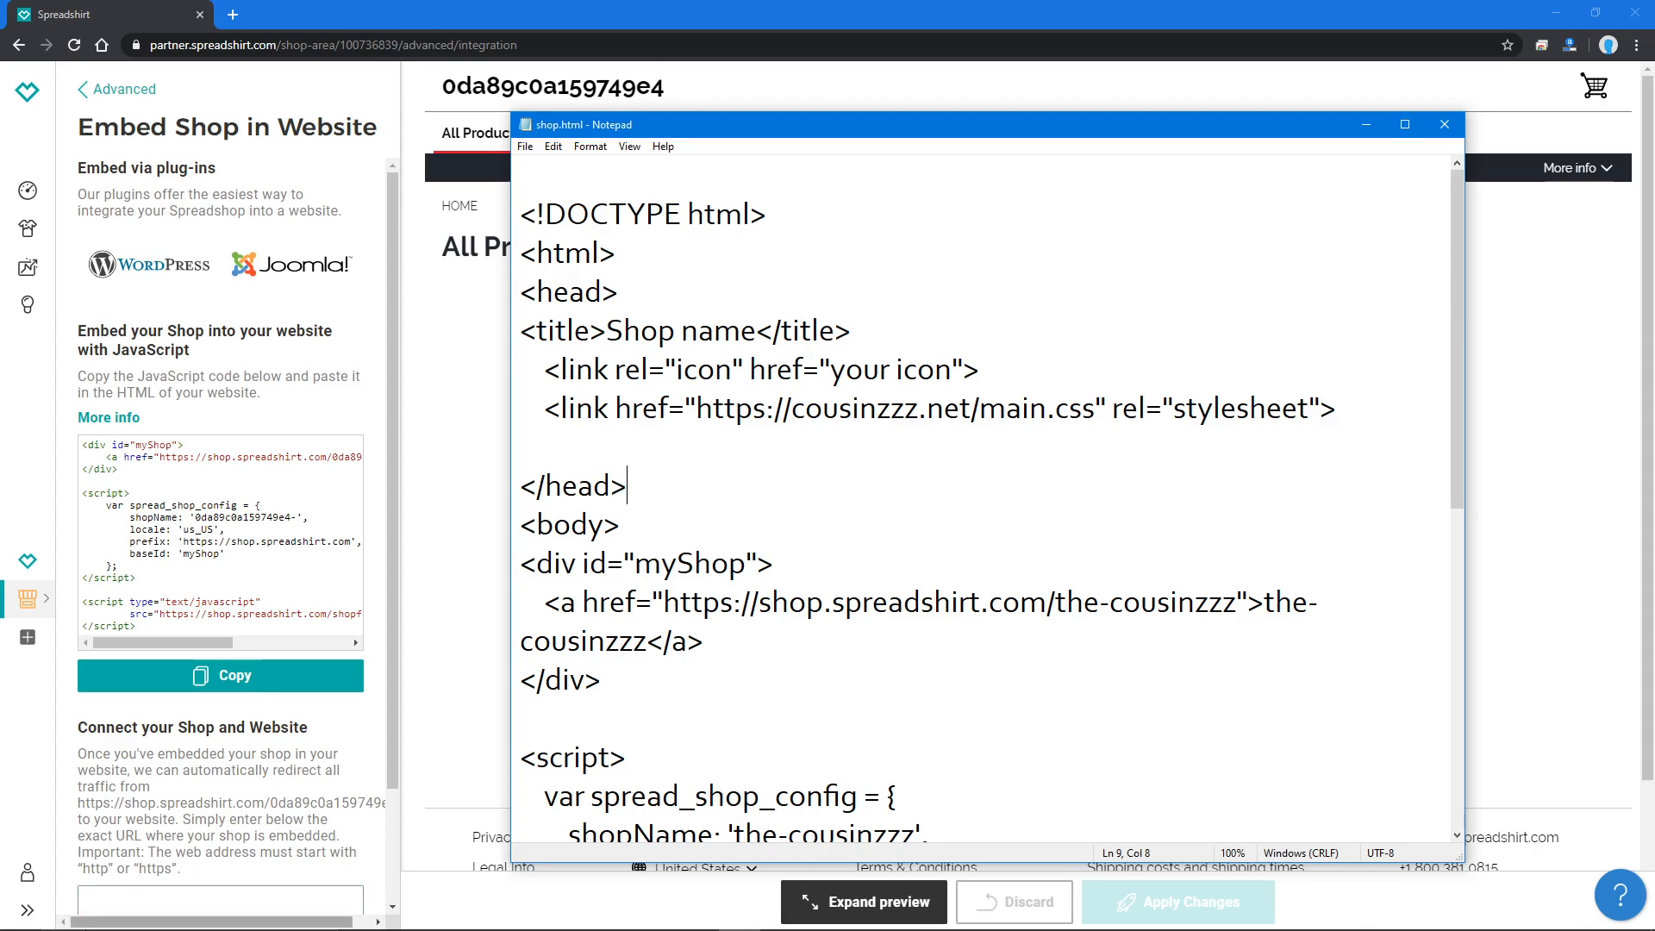
# - Replace the 'Shop name' page title in shop.html with Cousinzz
pyautogui.click(121, 914)
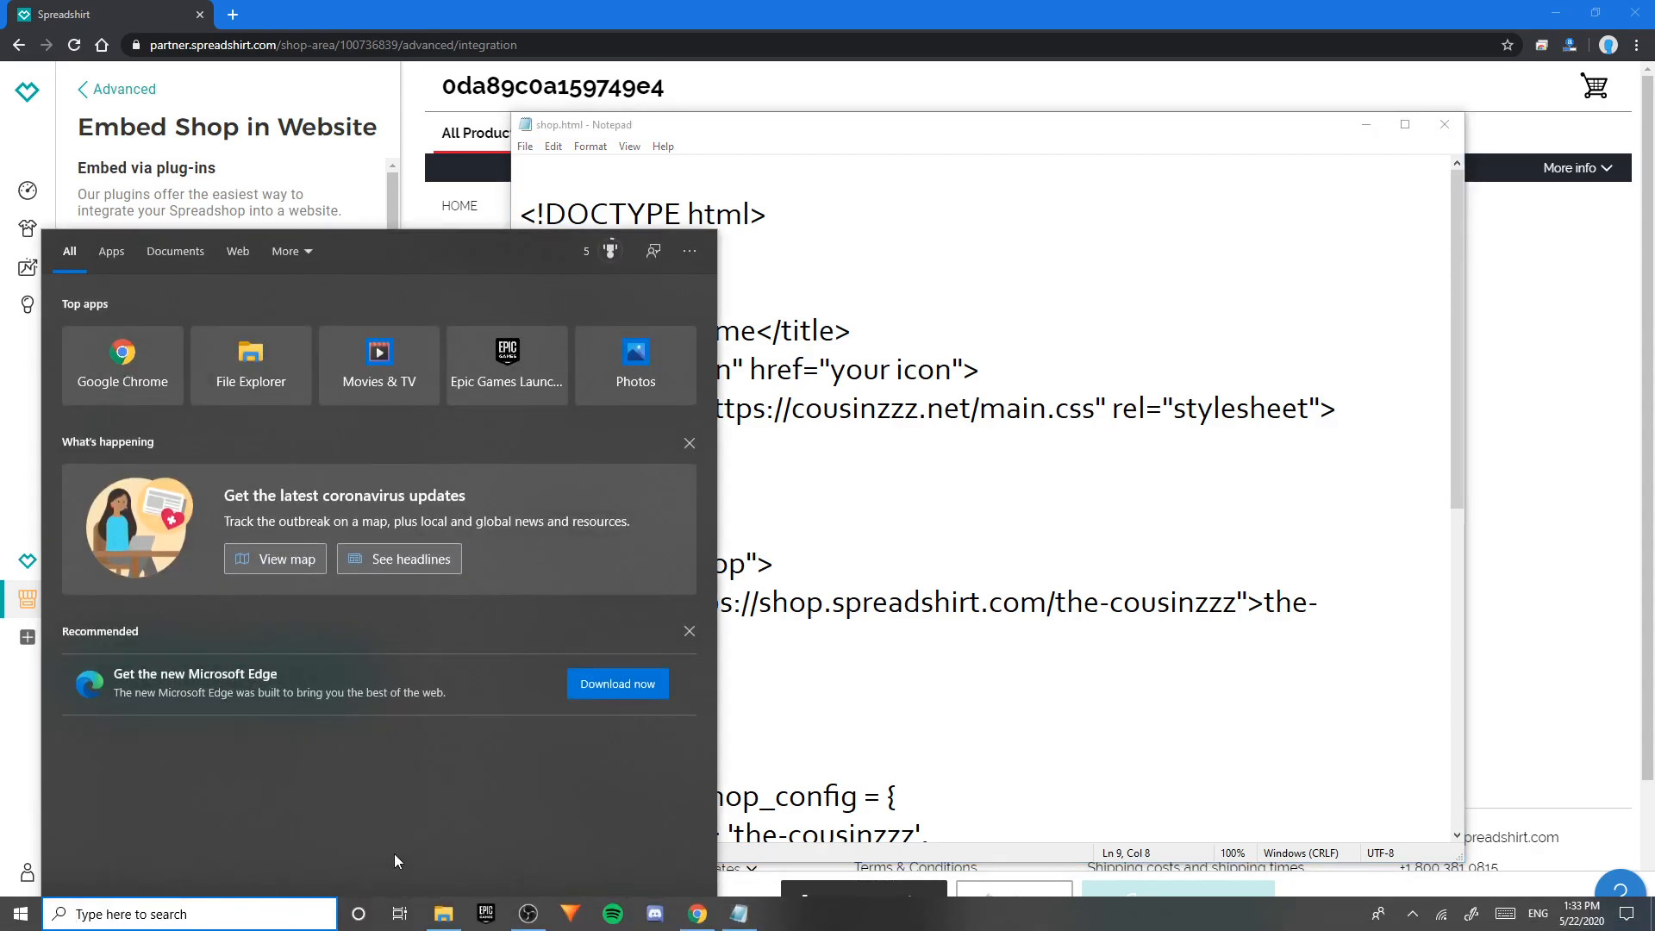
pyautogui.click(985, 601)
pyautogui.scroll(-1, 609, 363)
pyautogui.scroll(1, 609, 362)
pyautogui.click(681, 331)
pyautogui.click(714, 331)
pyautogui.doubleClick(716, 336)
pyautogui.click(737, 336)
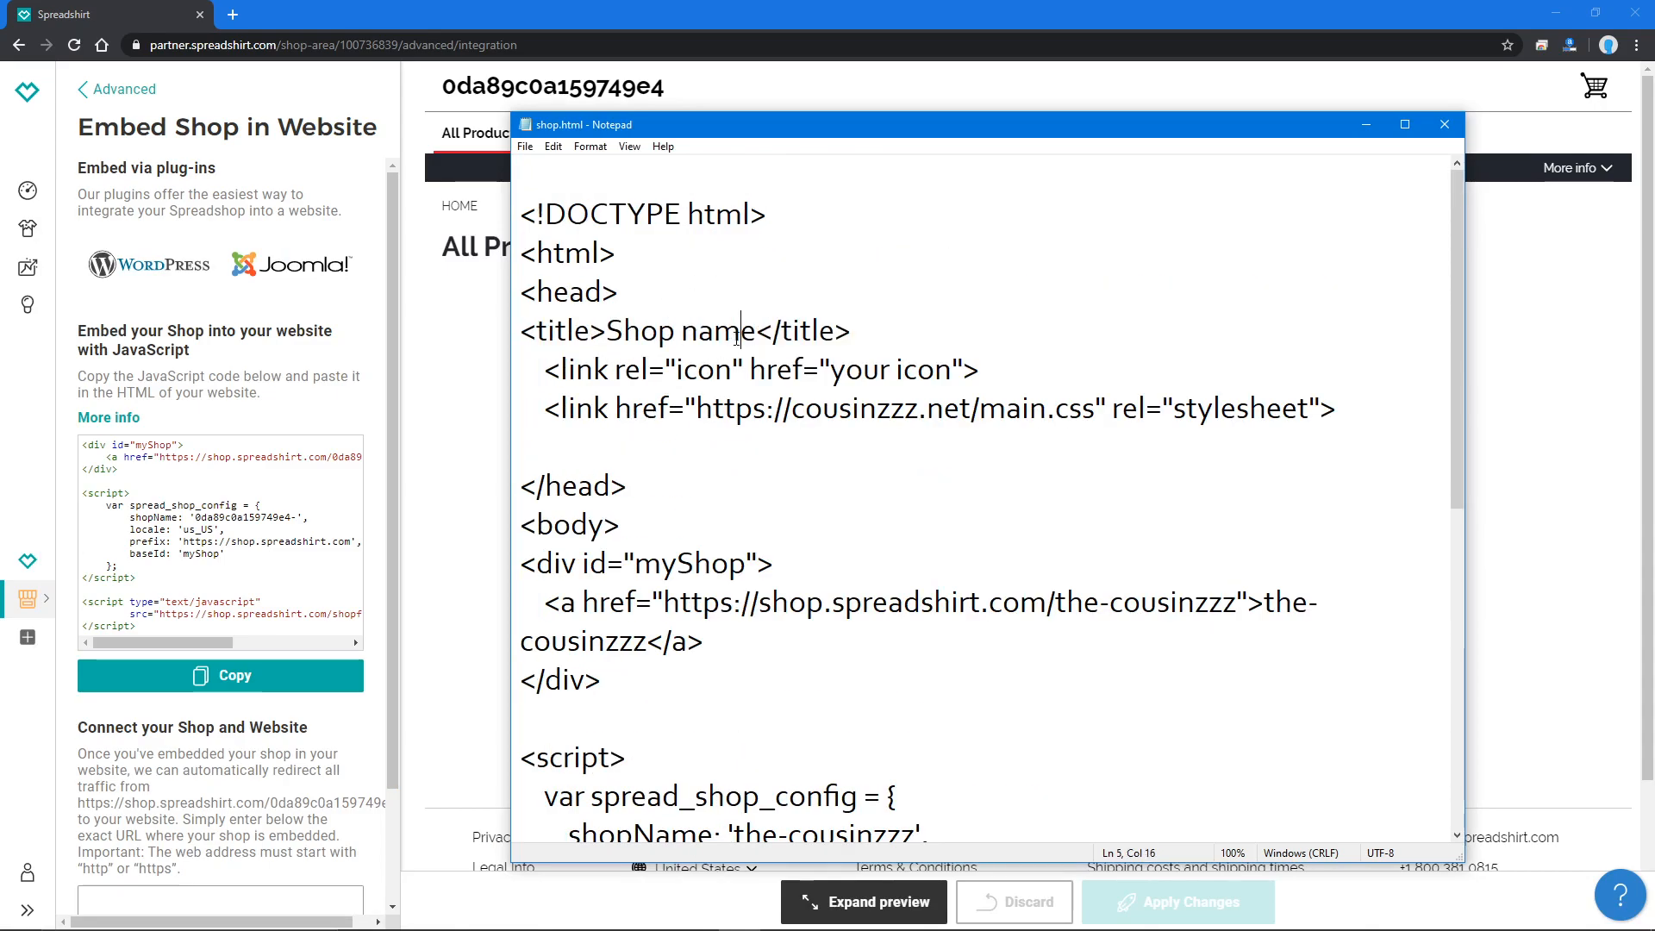
pyautogui.click(763, 329)
pyautogui.press('BackSpace')
pyautogui.press('BackSpace')
pyautogui.press('BackSpace')
pyautogui.press('BackSpace')
pyautogui.press('BackSpace')
pyautogui.press('BackSpace')
pyautogui.press('BackSpace')
pyautogui.press('BackSpace')
pyautogui.press('BackSpace')
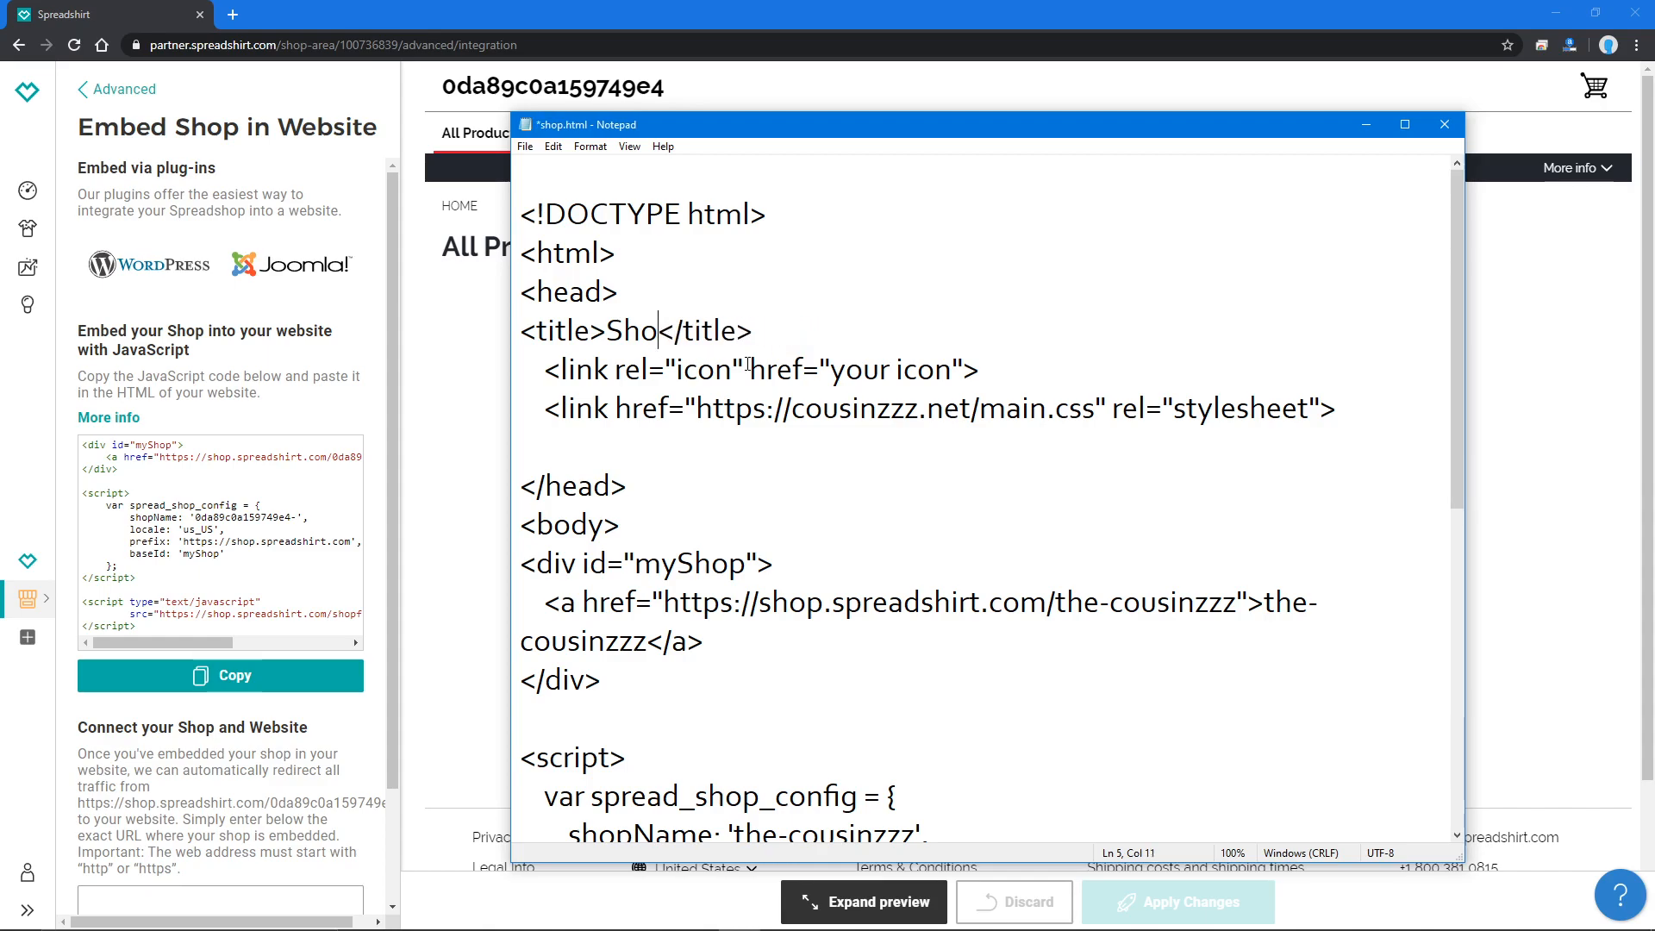
pyautogui.write('Cousinzz')
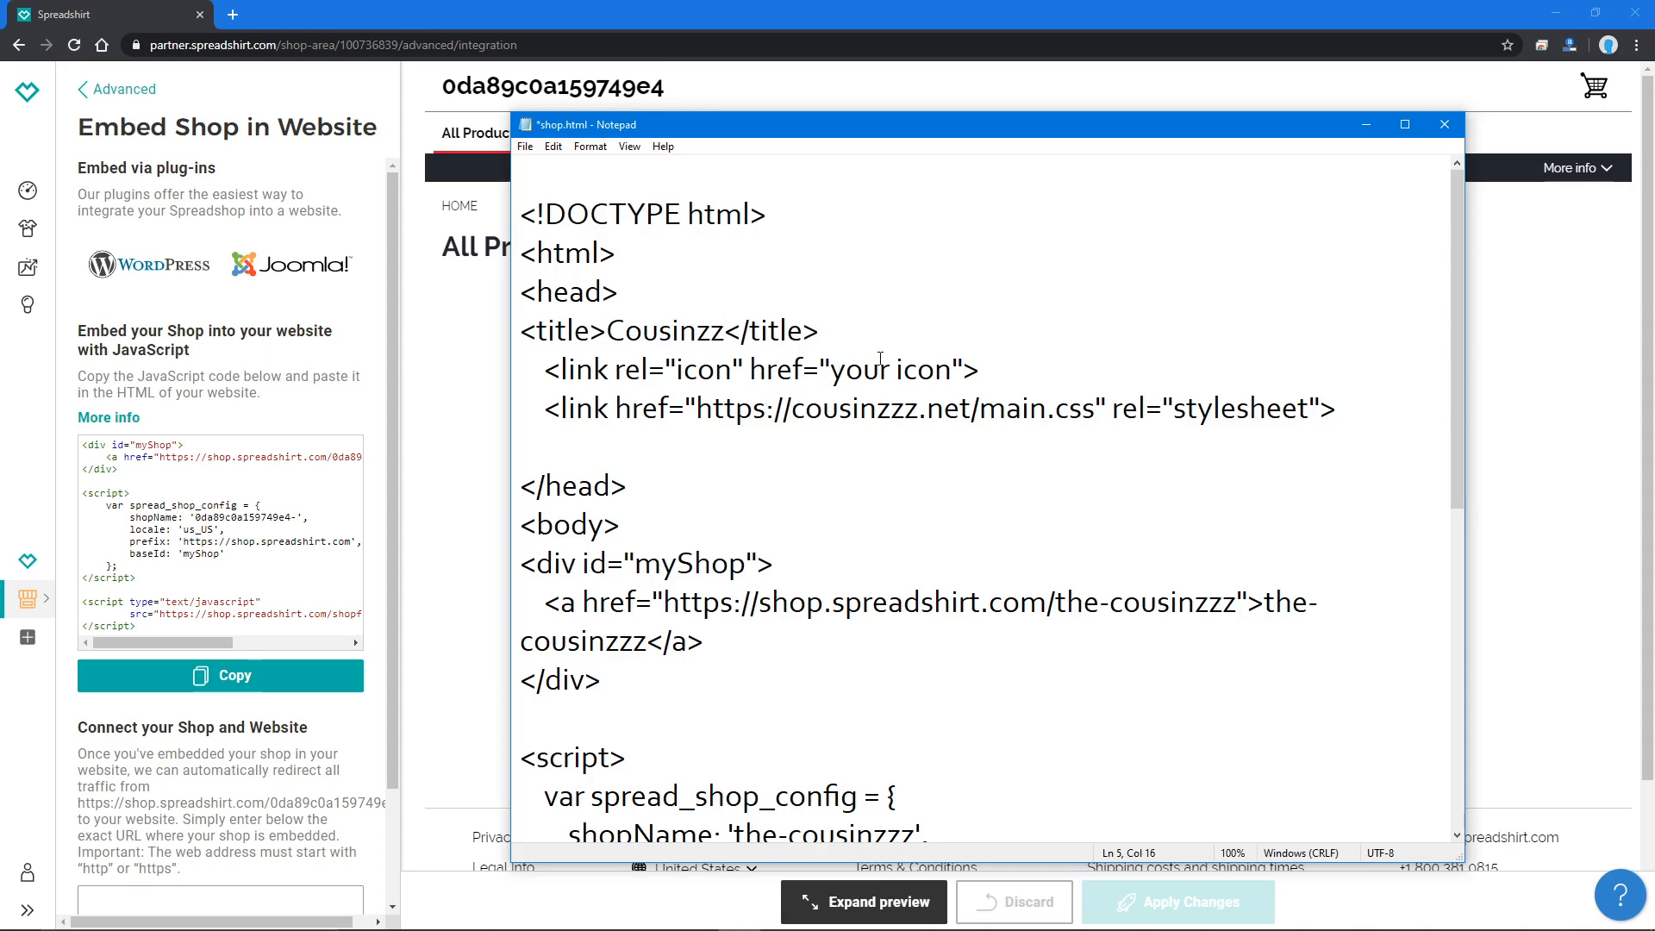
# - Change the icon link's 'your icon' placeholder path to icon.png
pyautogui.doubleClick(914, 371)
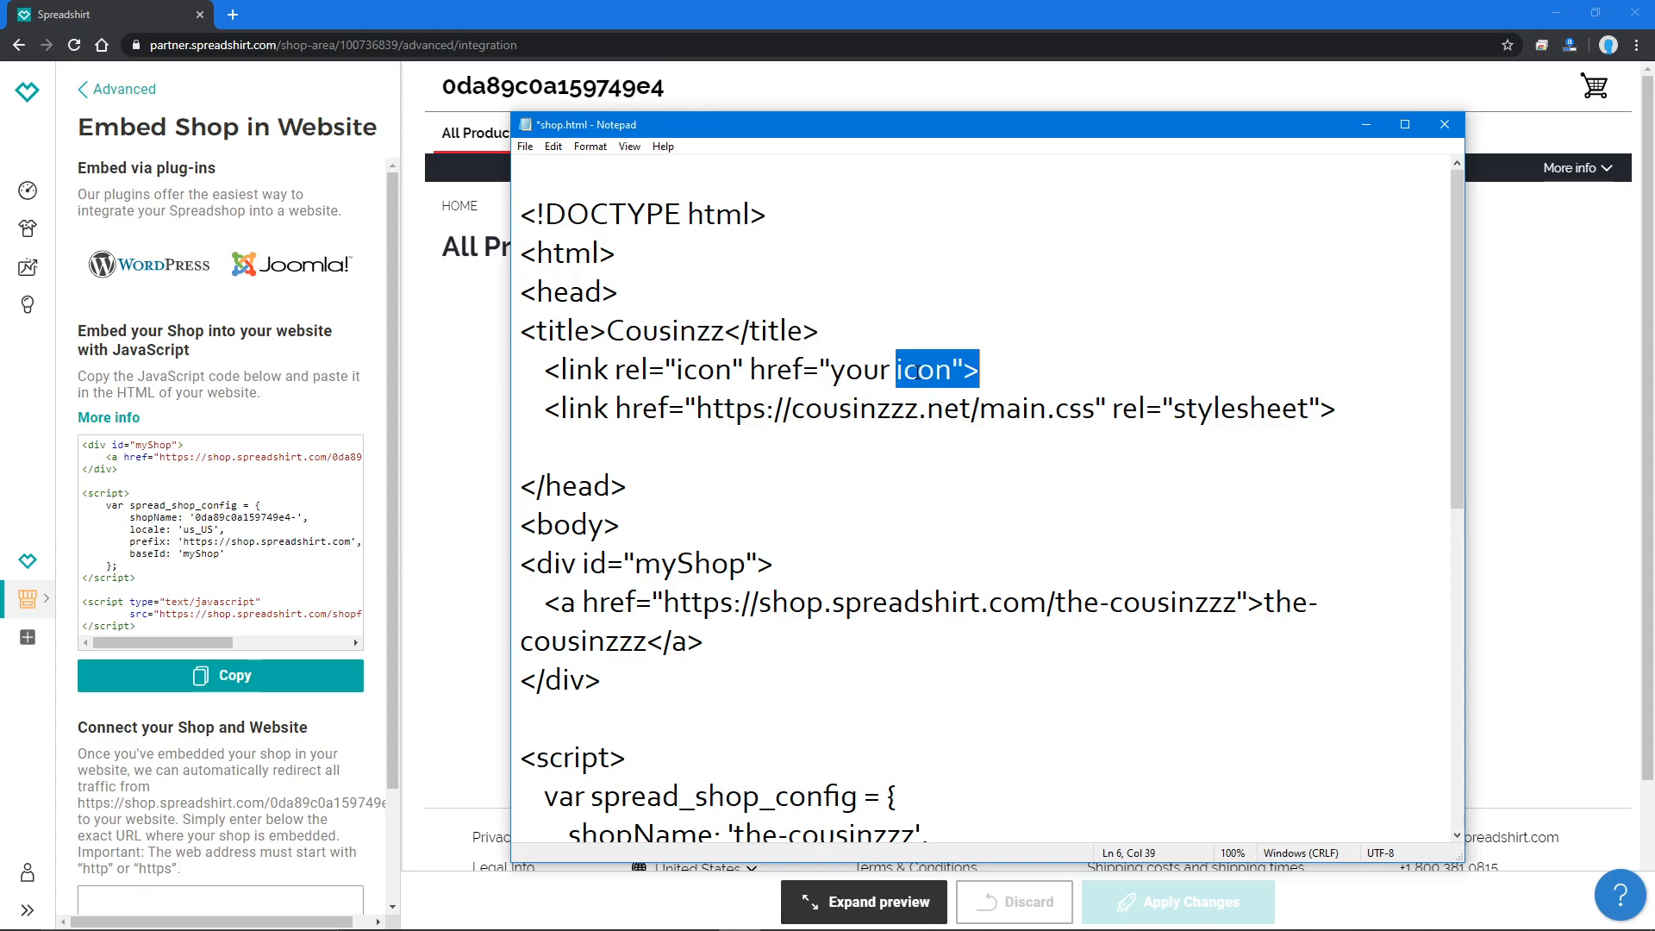
pyautogui.press('Left')
pyautogui.press('Left')
pyautogui.press('Left')
pyautogui.press('Right')
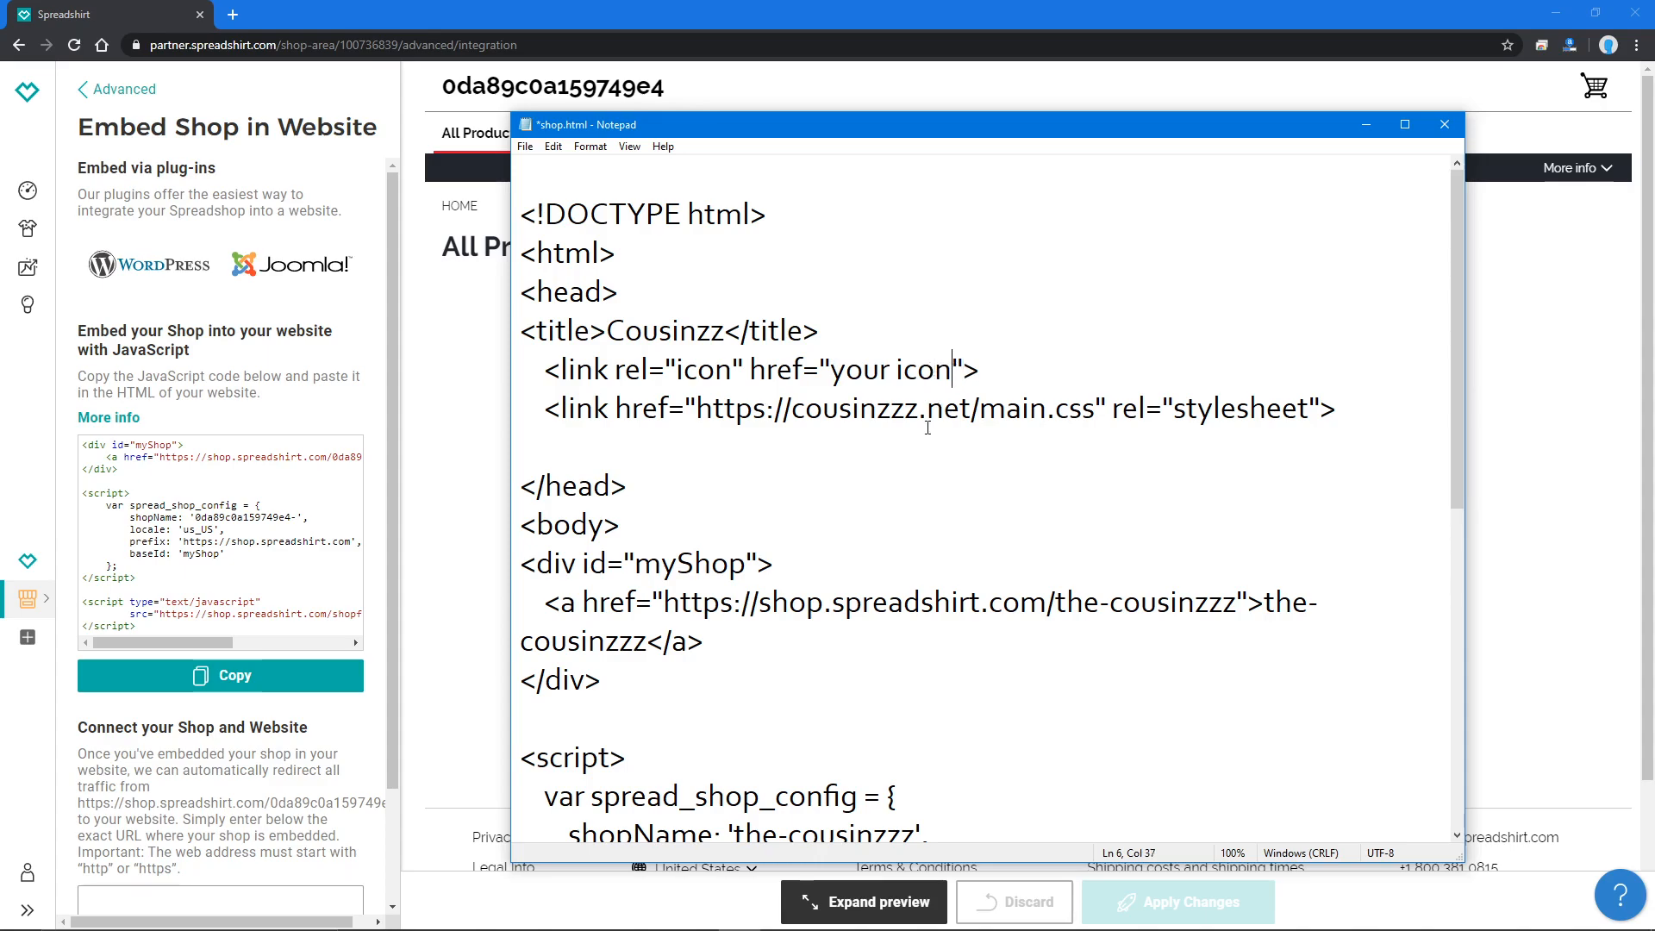
pyautogui.press('BackSpace')
pyautogui.press('BackSpace')
pyautogui.press('BackSpace')
pyautogui.press('BackSpace')
pyautogui.press('BackSpace')
pyautogui.press('BackSpace')
pyautogui.press('BackSpace')
pyautogui.press('BackSpace')
pyautogui.press('BackSpace')
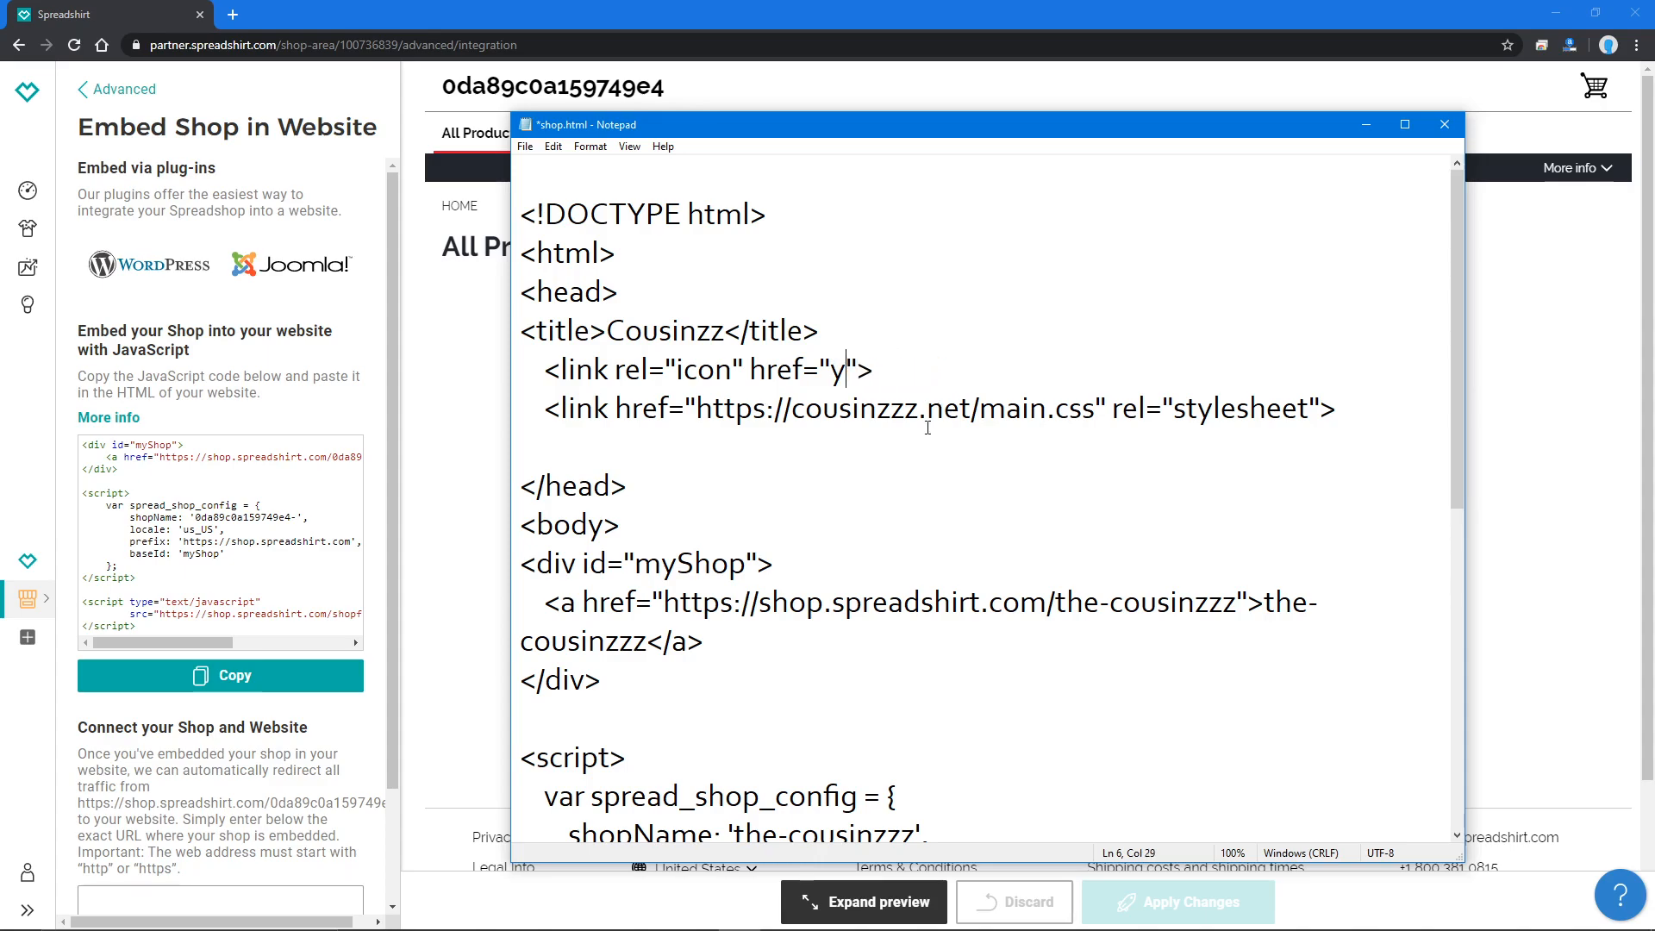
pyautogui.write('icon.png')
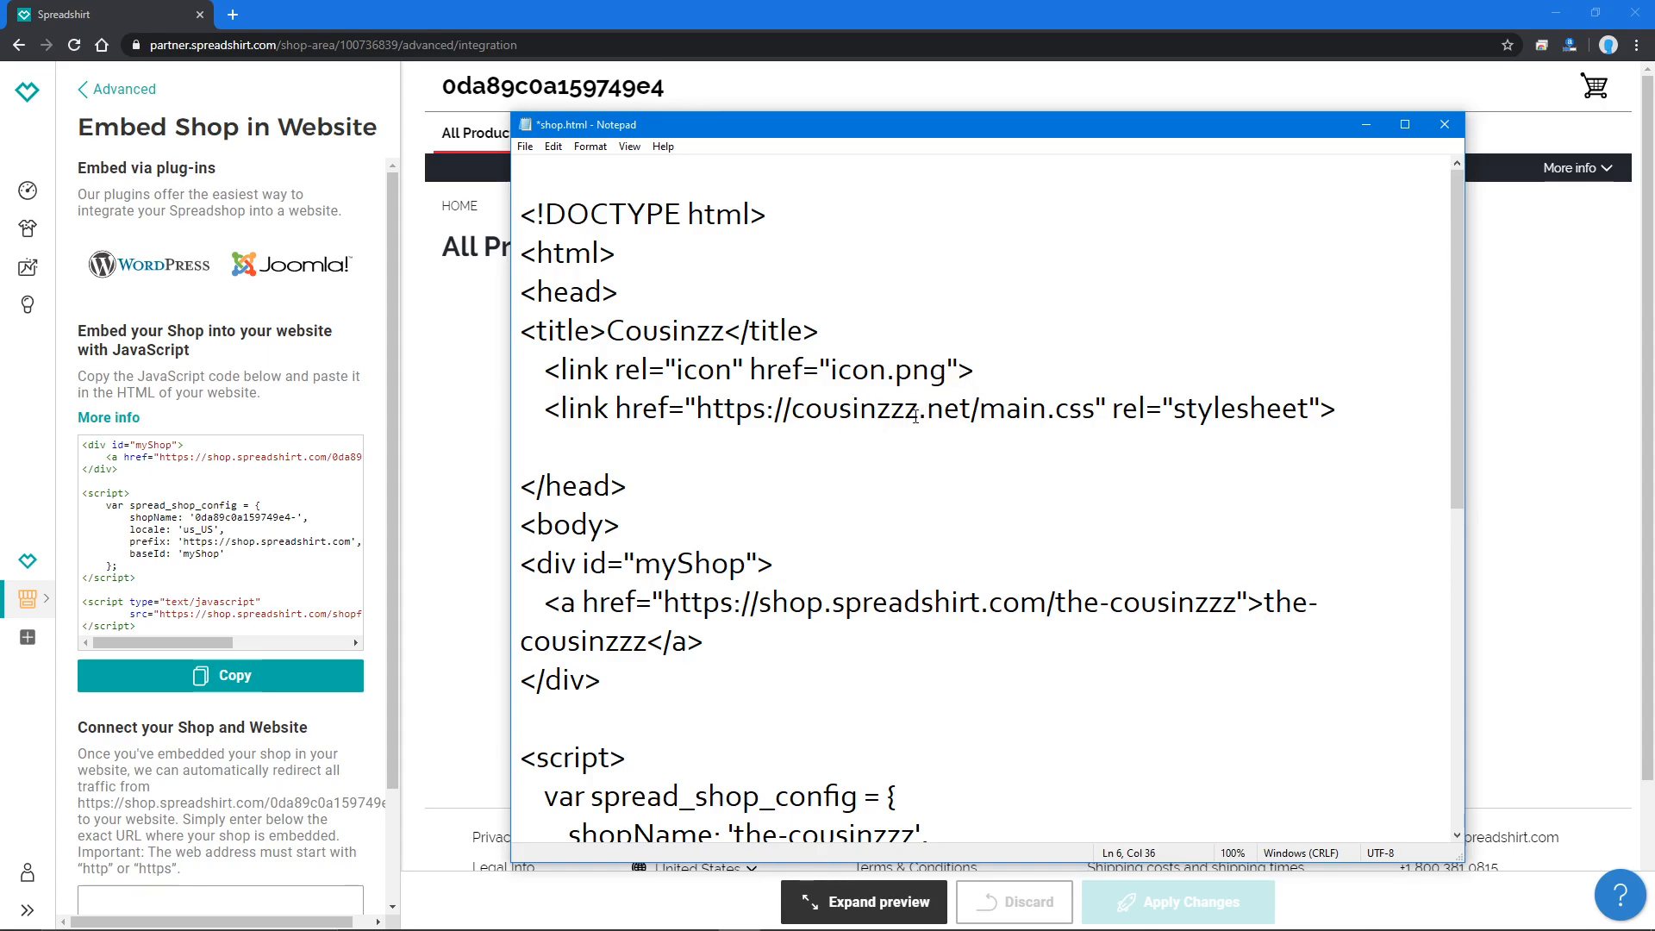
# - Clear the icon link's href, leaving empty quotes after a retyping attempt
pyautogui.moveTo(914, 374); pyautogui.dragTo(931, 370)
pyautogui.click(932, 370)
pyautogui.click(951, 367)
pyautogui.press('BackSpace')
pyautogui.press('BackSpace')
pyautogui.press('BackSpace')
pyautogui.press('BackSpace')
pyautogui.press('BackSpace')
pyautogui.press('BackSpace')
pyautogui.press('BackSpace')
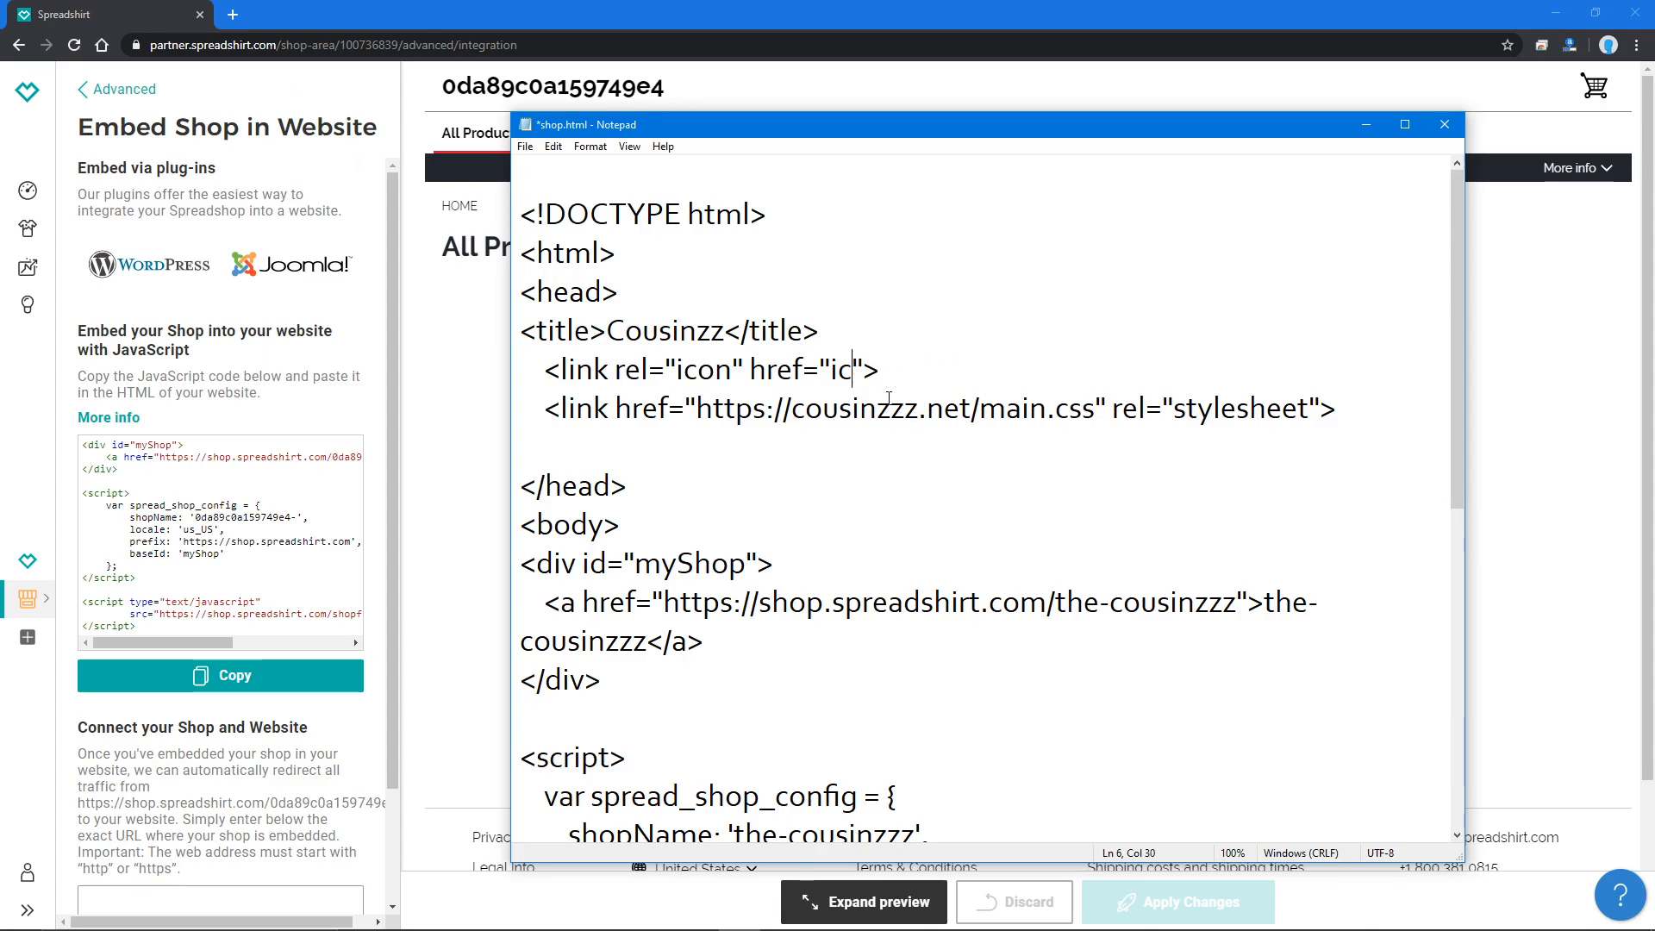
pyautogui.press('BackSpace')
pyautogui.write('http')
pyautogui.press('BackSpace')
pyautogui.press('BackSpace')
pyautogui.write('ttpsL')
pyautogui.press('BackSpace')
pyautogui.press('BackSpace')
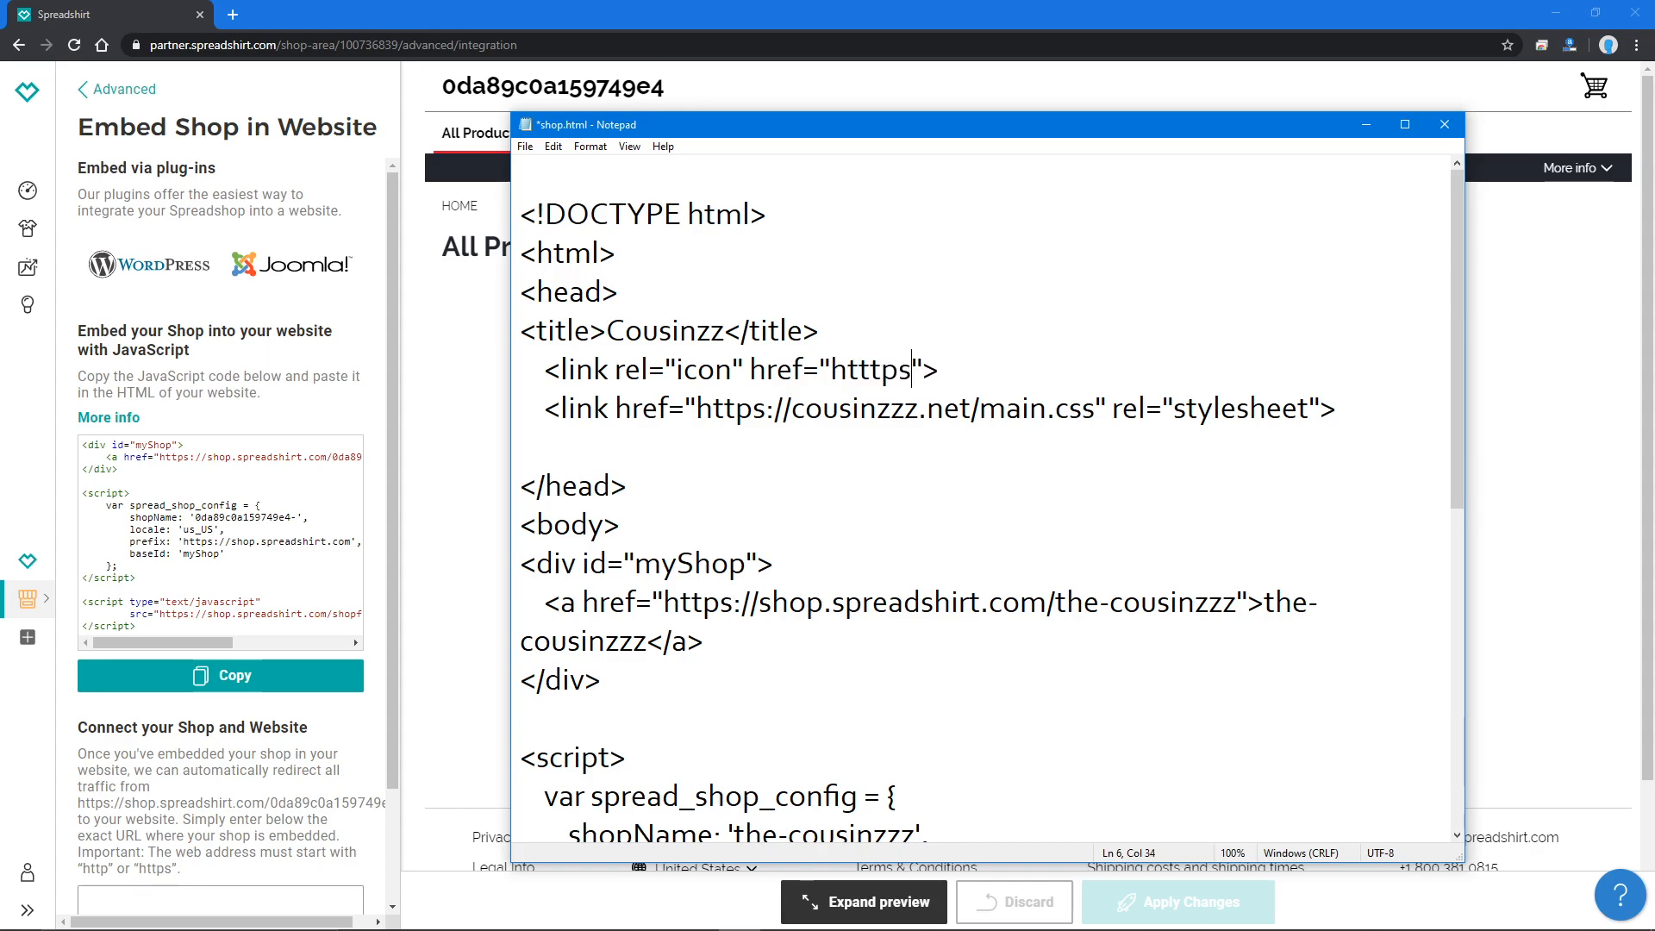
pyautogui.press('BackSpace')
pyautogui.press('BackSpace')
pyautogui.press('BackSpace')
pyautogui.press('BackSpace')
pyautogui.press('BackSpace')
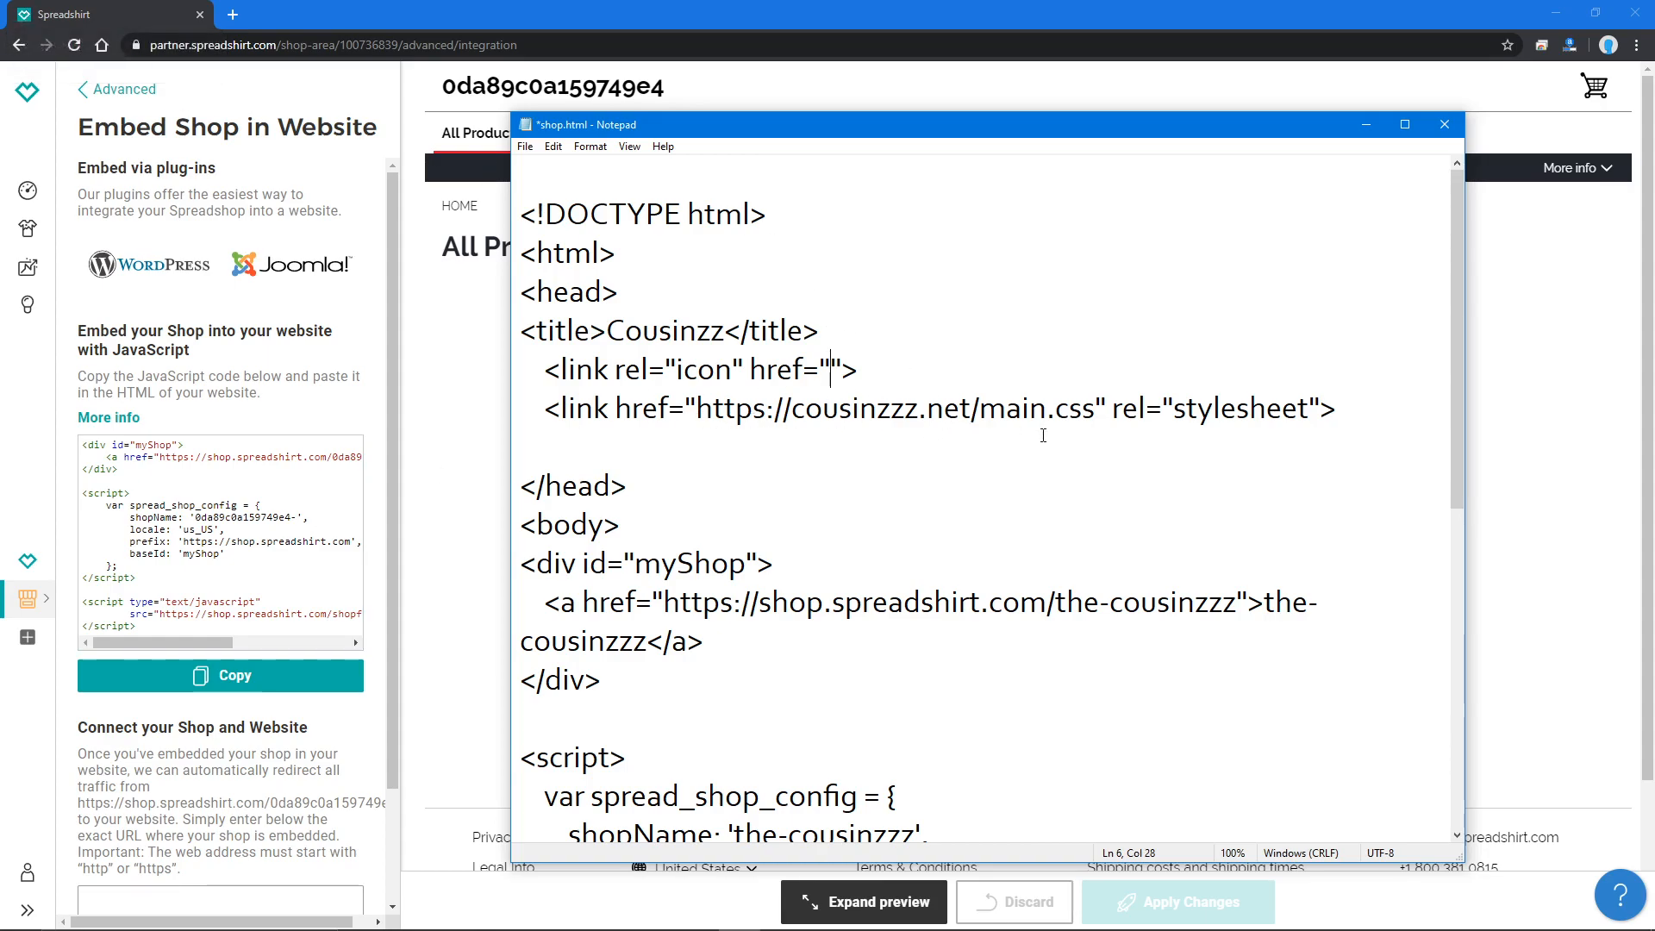
# - Delete the old shop div and config script block from the body
pyautogui.moveTo(907, 421); pyautogui.dragTo(877, 419)
pyautogui.click(712, 407)
pyautogui.scroll(-1, 728, 438)
pyautogui.scroll(-1, 591, 436)
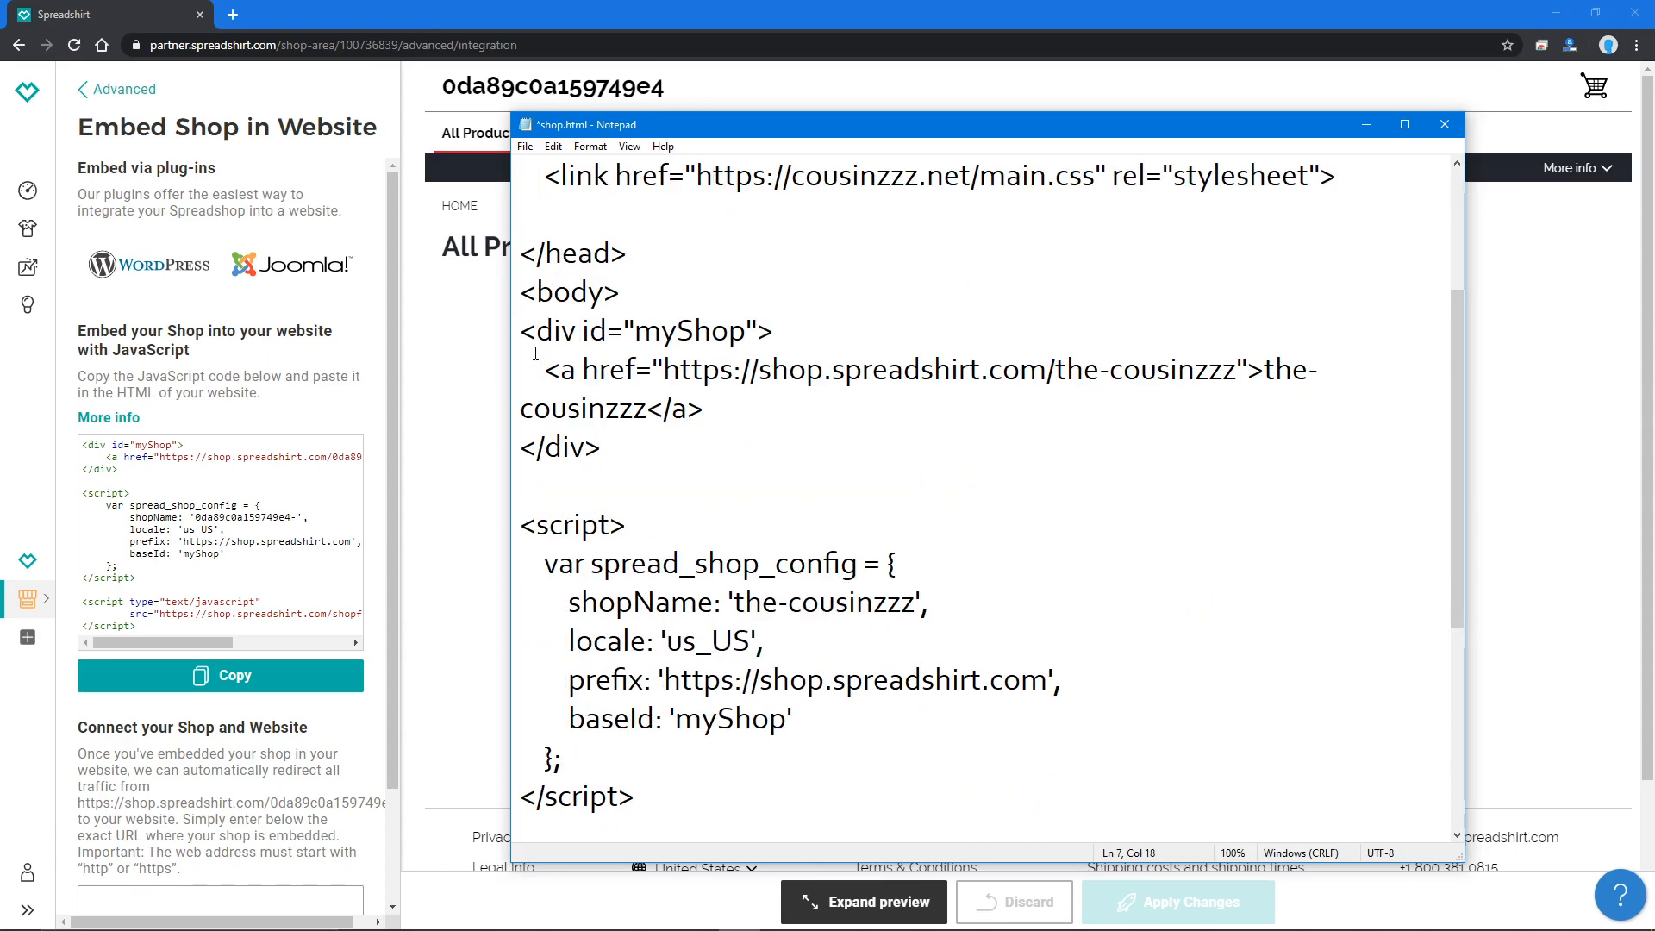
pyautogui.moveTo(522, 330); pyautogui.dragTo(811, 786)
pyautogui.press('BackSpace')
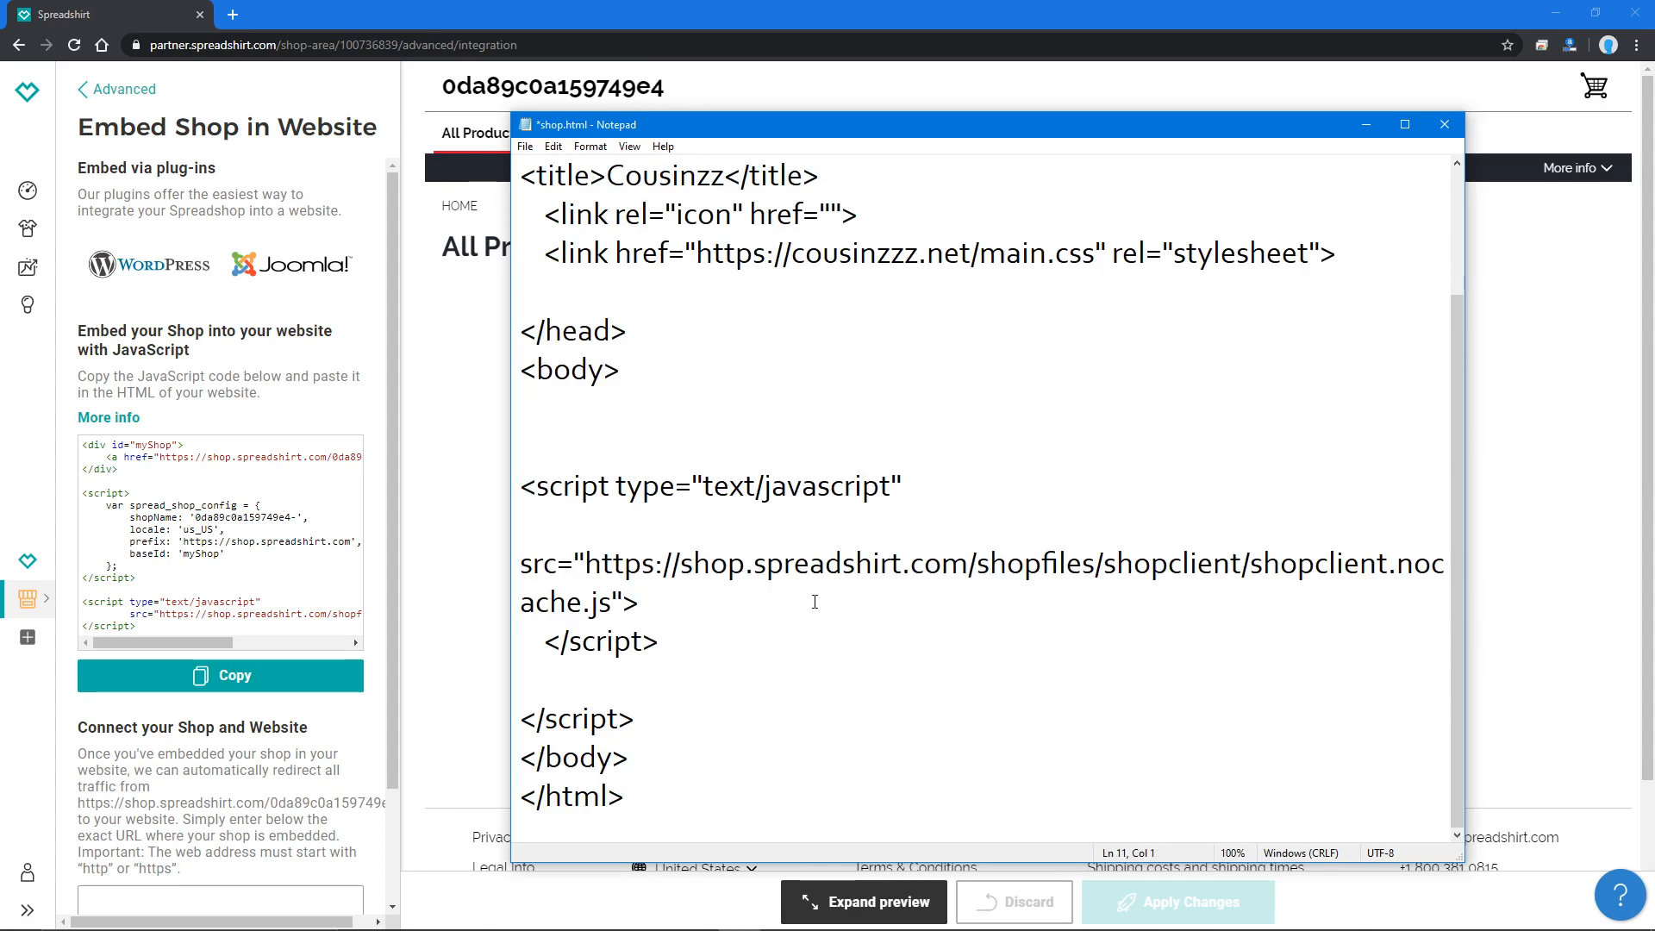
# - Delete the remaining script loader block and the stray </script> line
pyautogui.moveTo(760, 667); pyautogui.dragTo(561, 463)
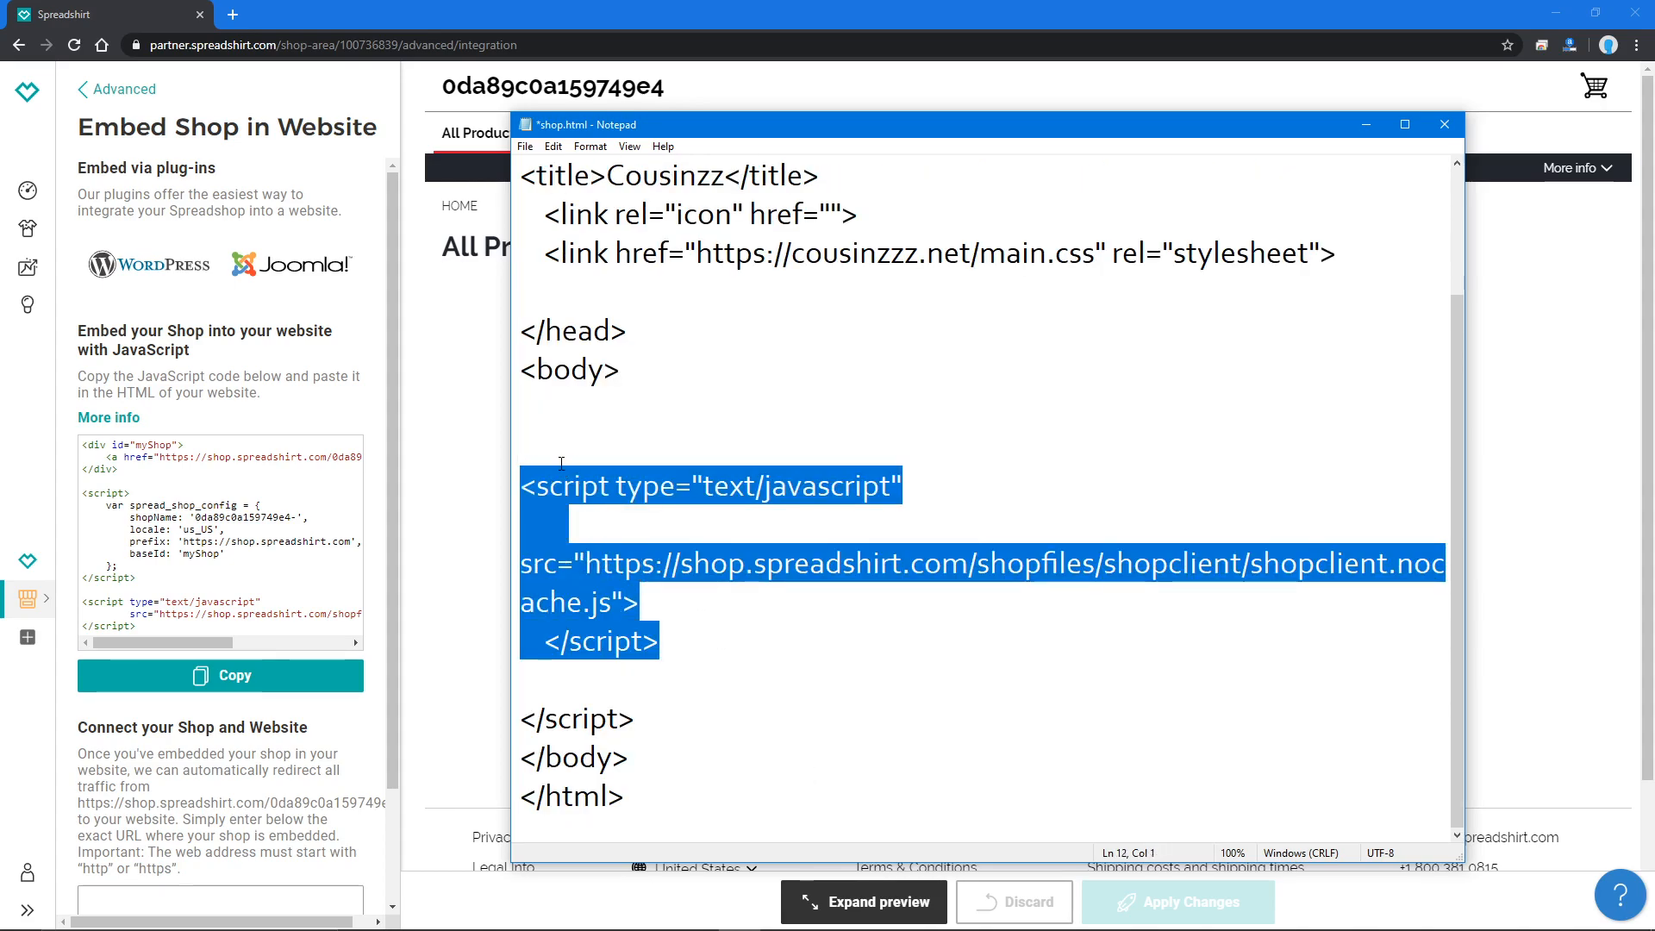
pyautogui.press('BackSpace')
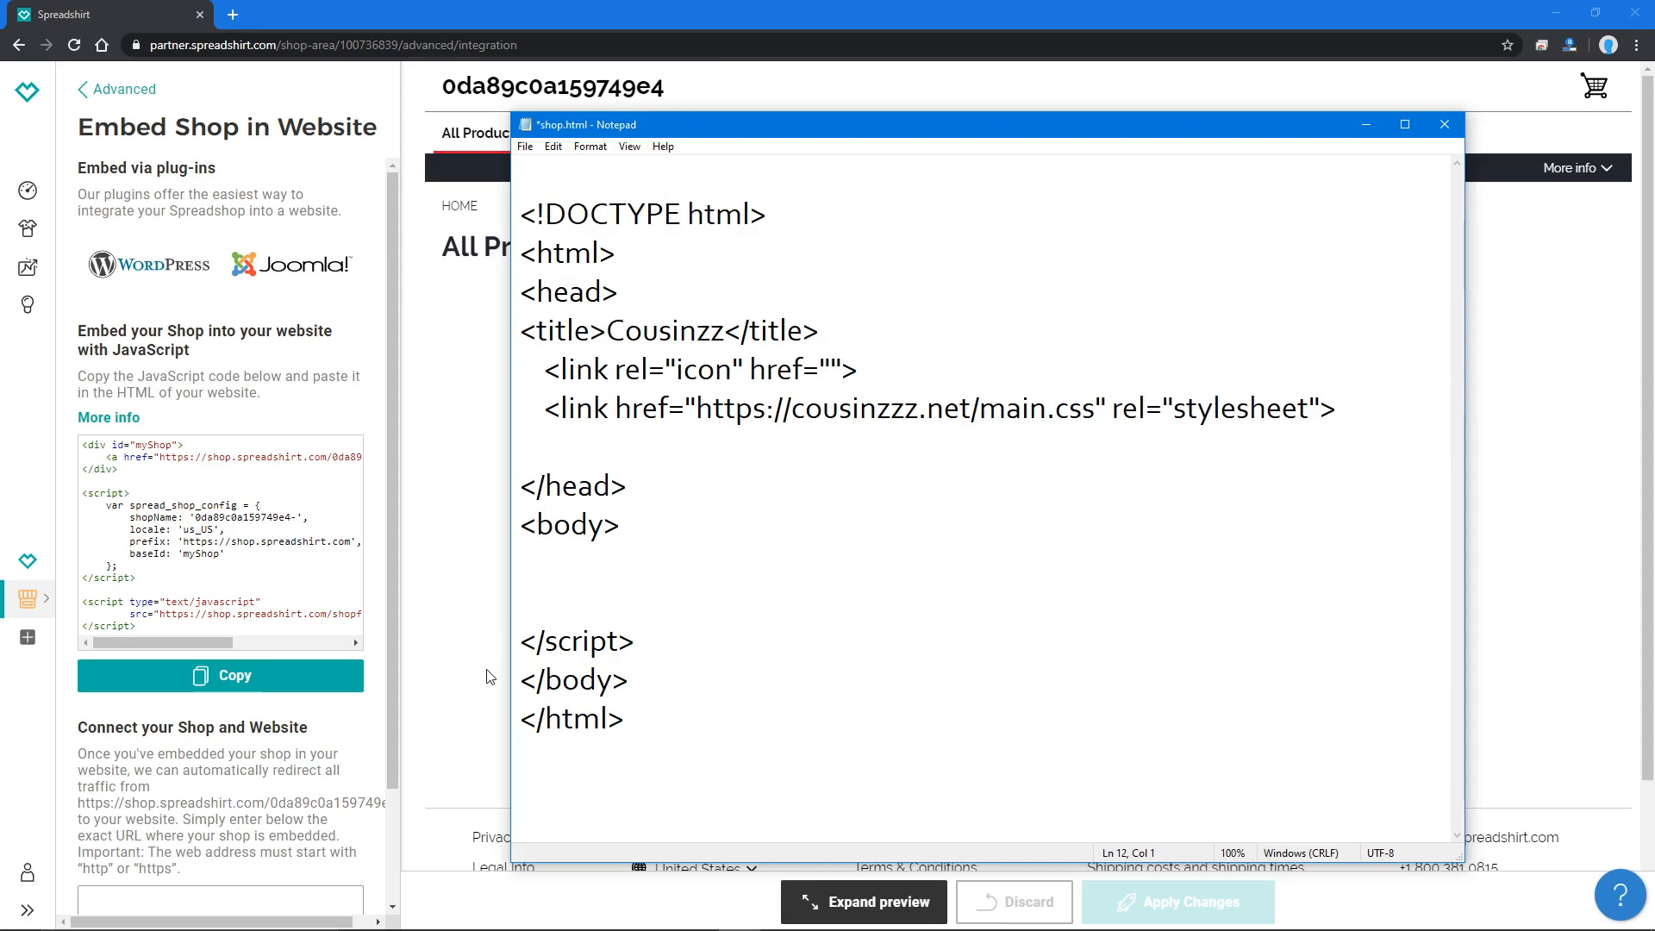
pyautogui.moveTo(634, 643); pyautogui.dragTo(521, 582)
pyautogui.press('BackSpace')
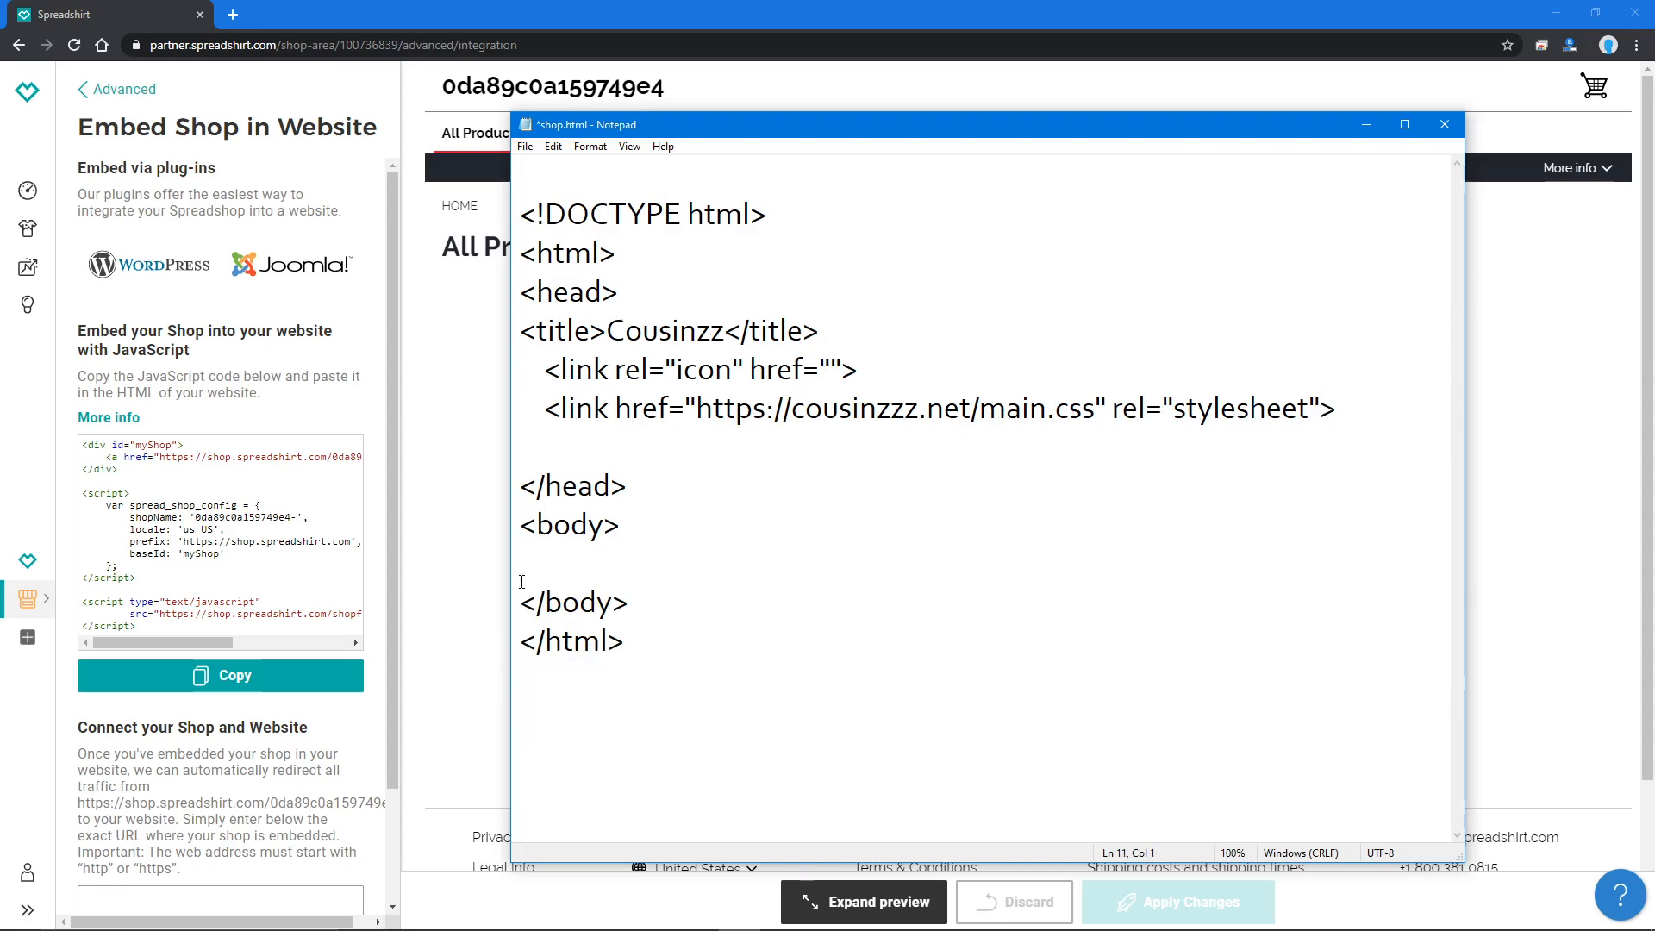
pyautogui.hotkey('ctrl', 'a')
pyautogui.click(887, 669)
pyautogui.hotkey('ctrl', 'a')
pyautogui.click(847, 663)
# - Switch the Spreadshirt dashboard to the cornl shop
pyautogui.click(125, 685)
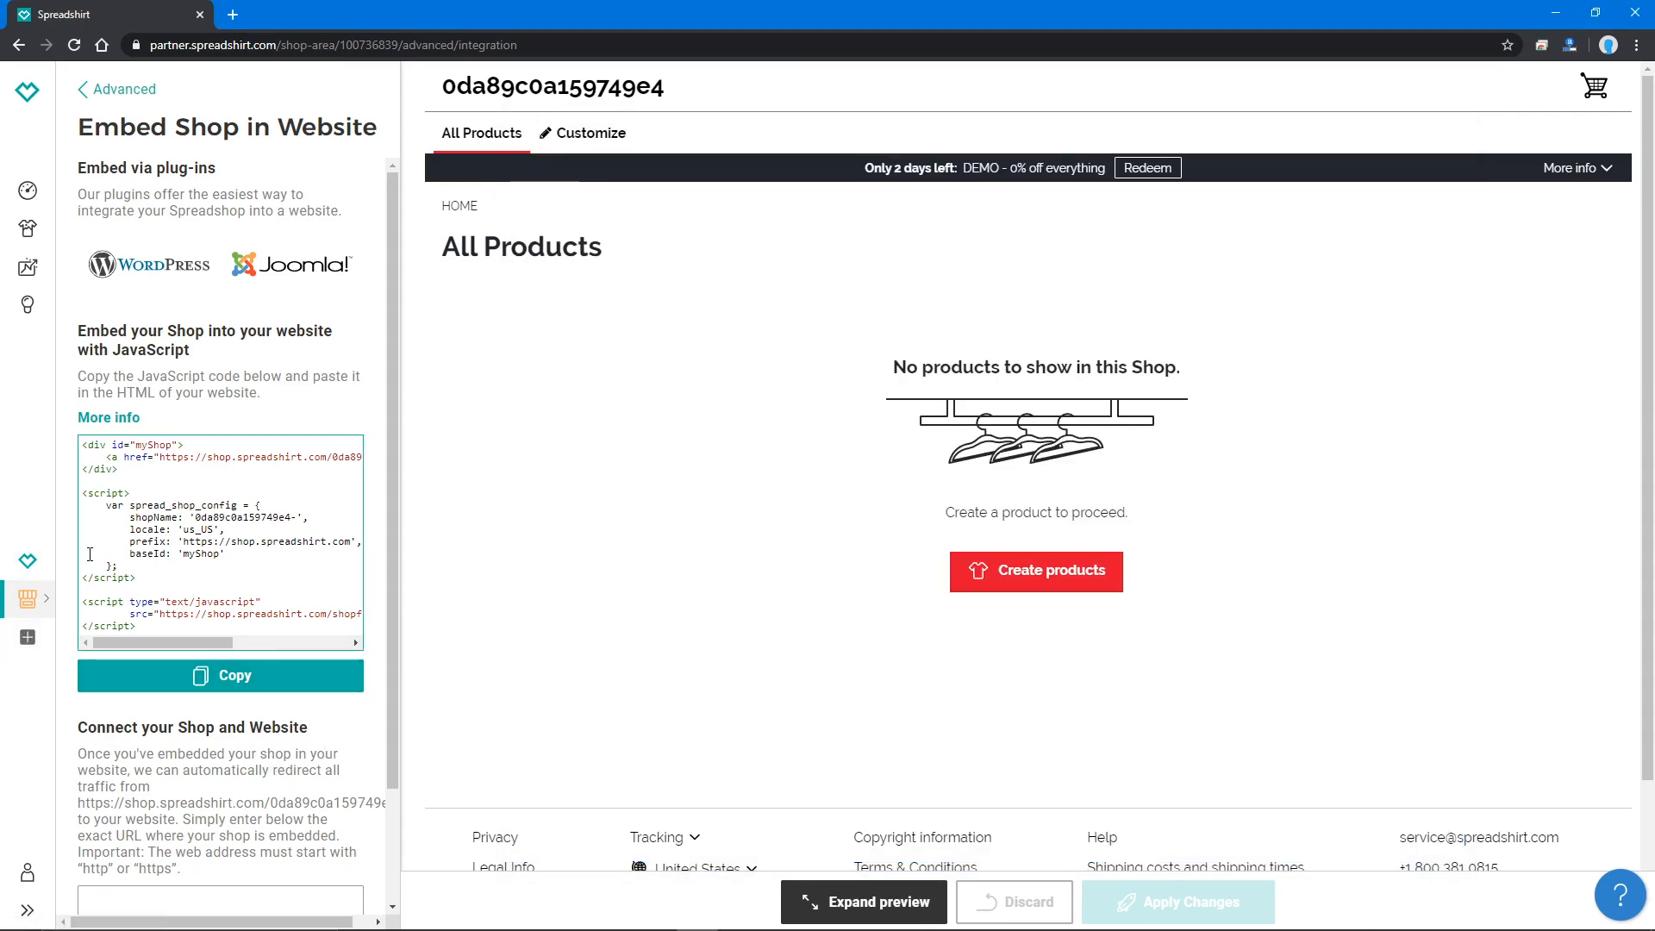
pyautogui.click(27, 598)
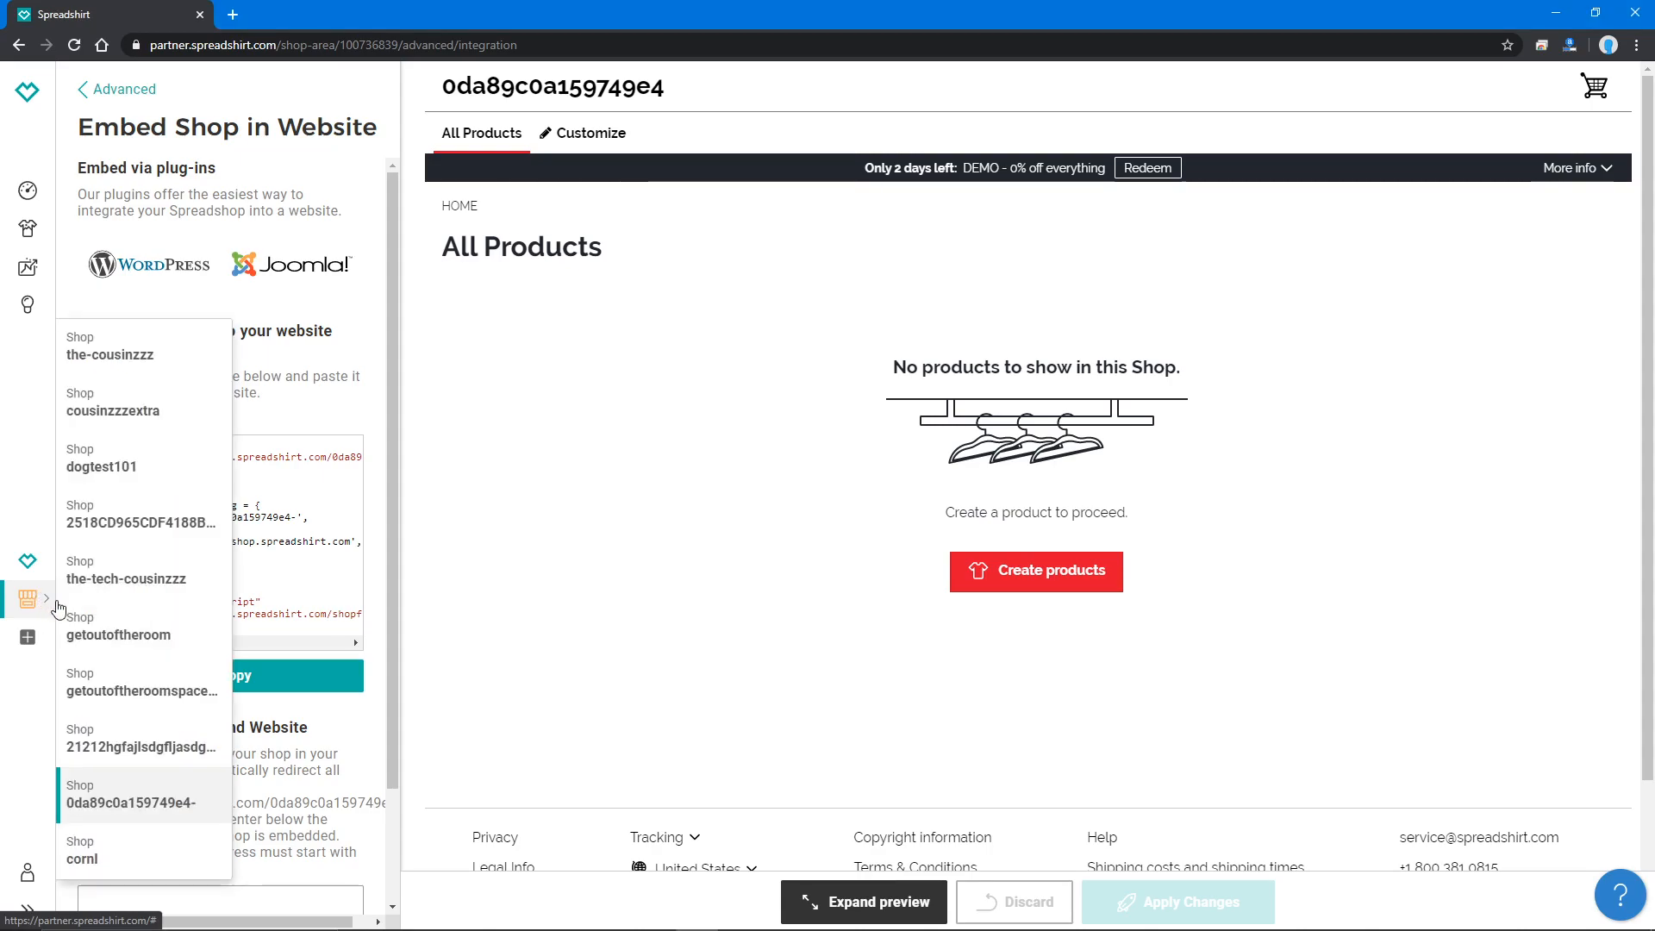
pyautogui.click(176, 808)
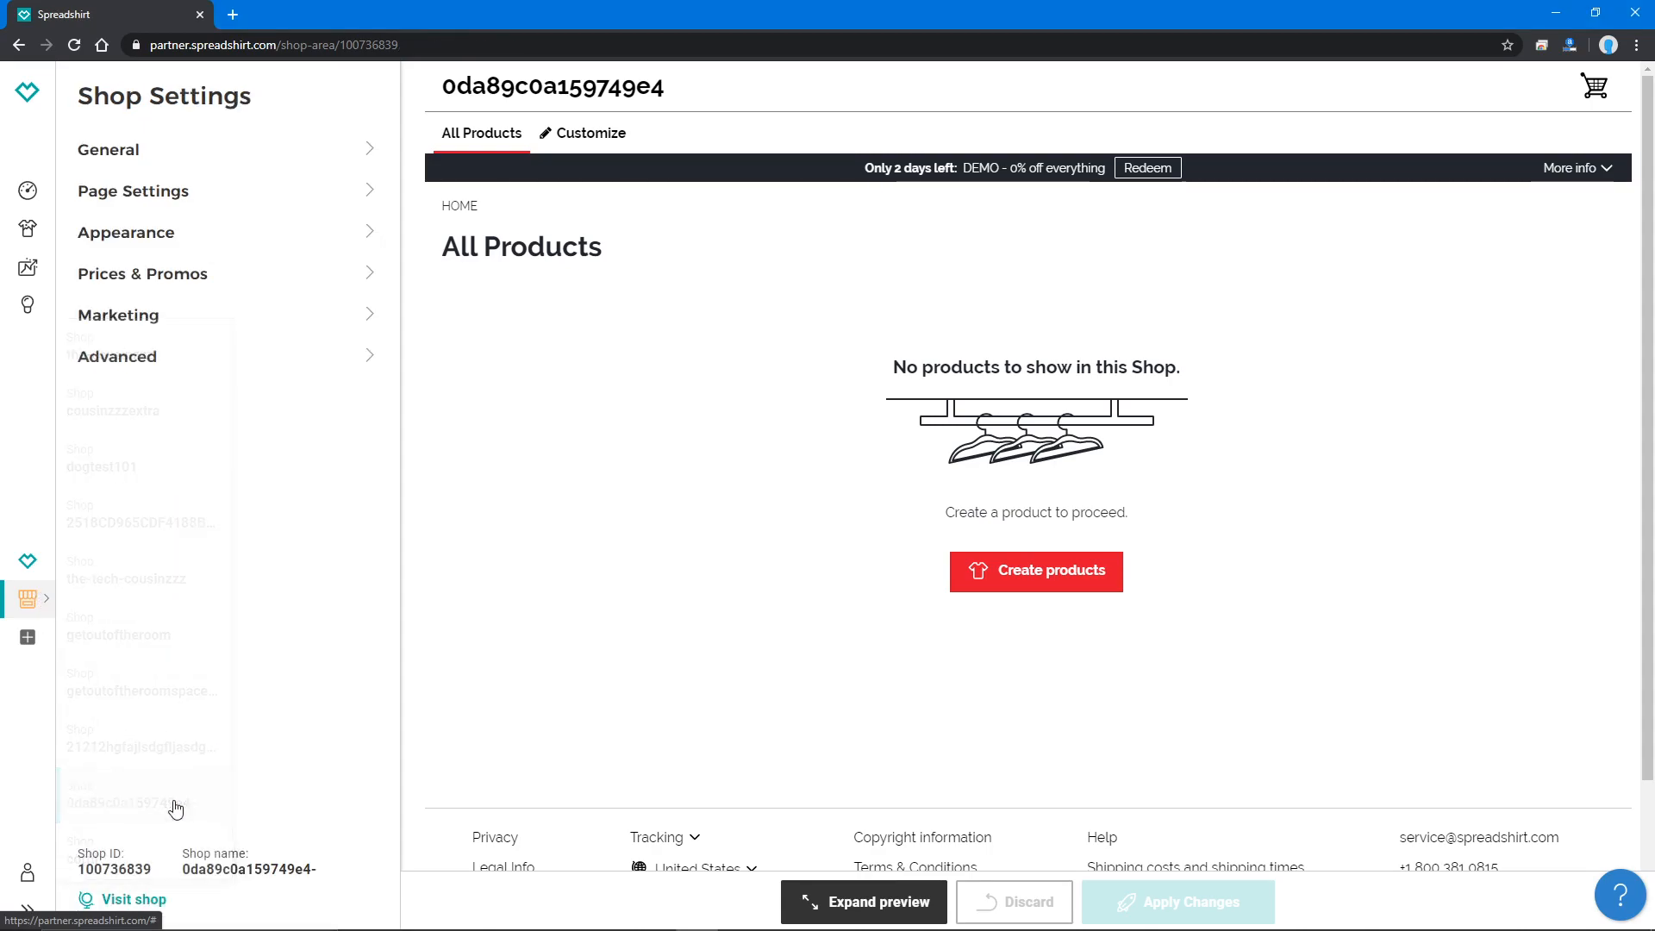
pyautogui.click(231, 362)
pyautogui.click(47, 605)
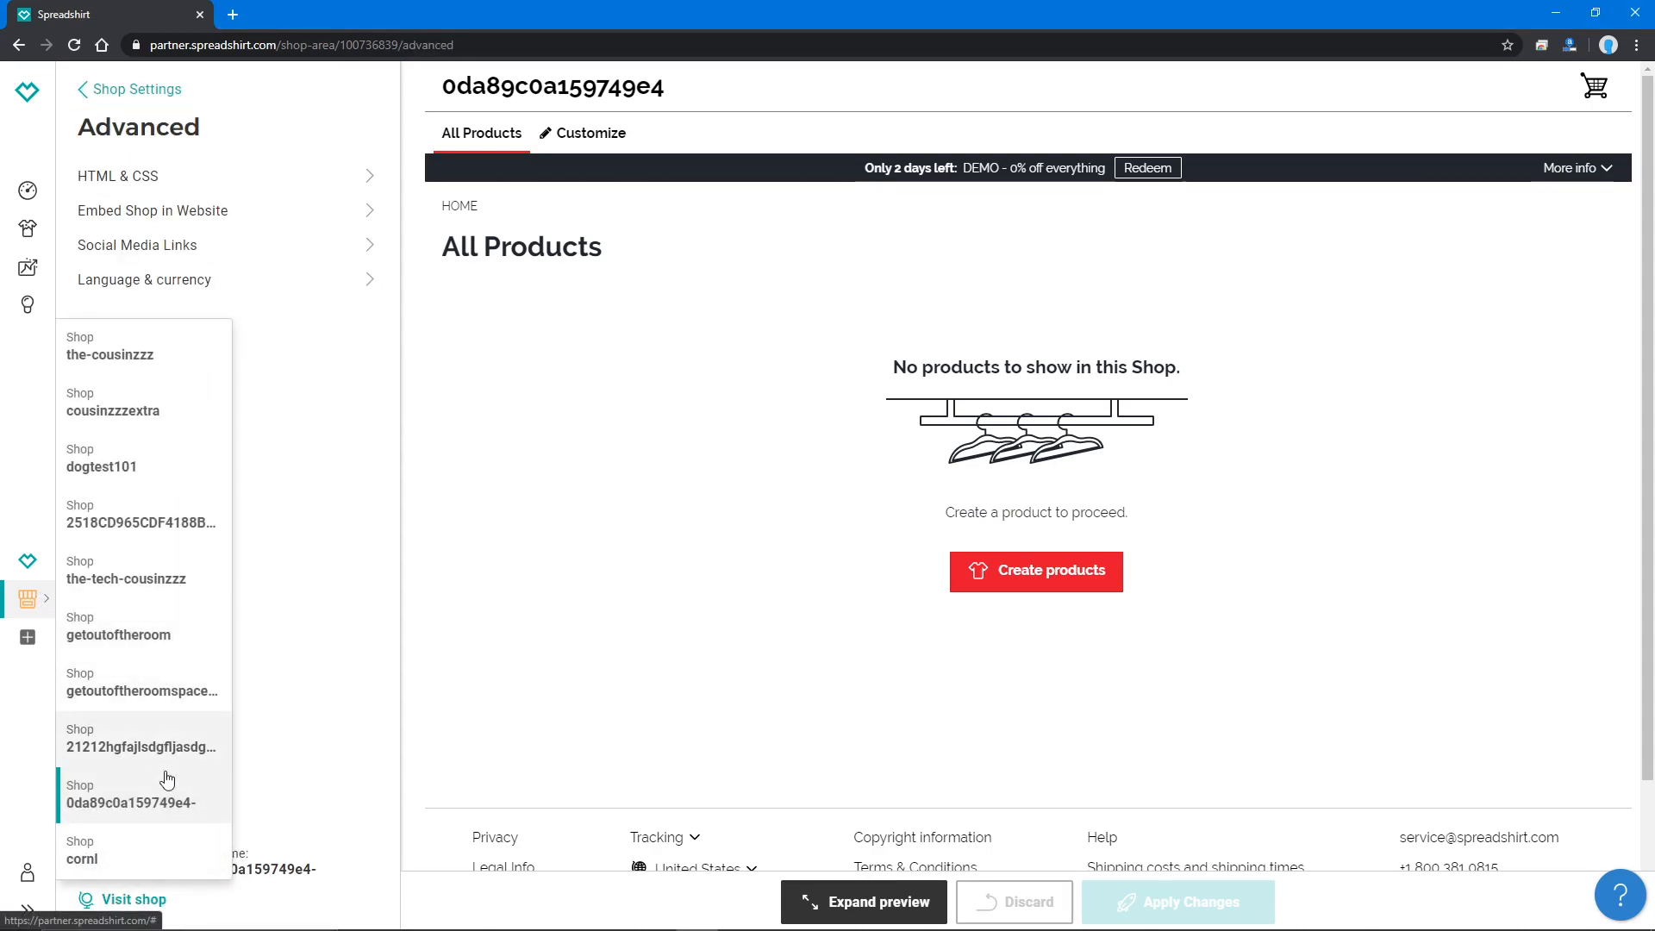
pyautogui.click(163, 851)
# - Copy cornl's JavaScript embed code from Advanced > Embed Shop in Website
pyautogui.click(234, 367)
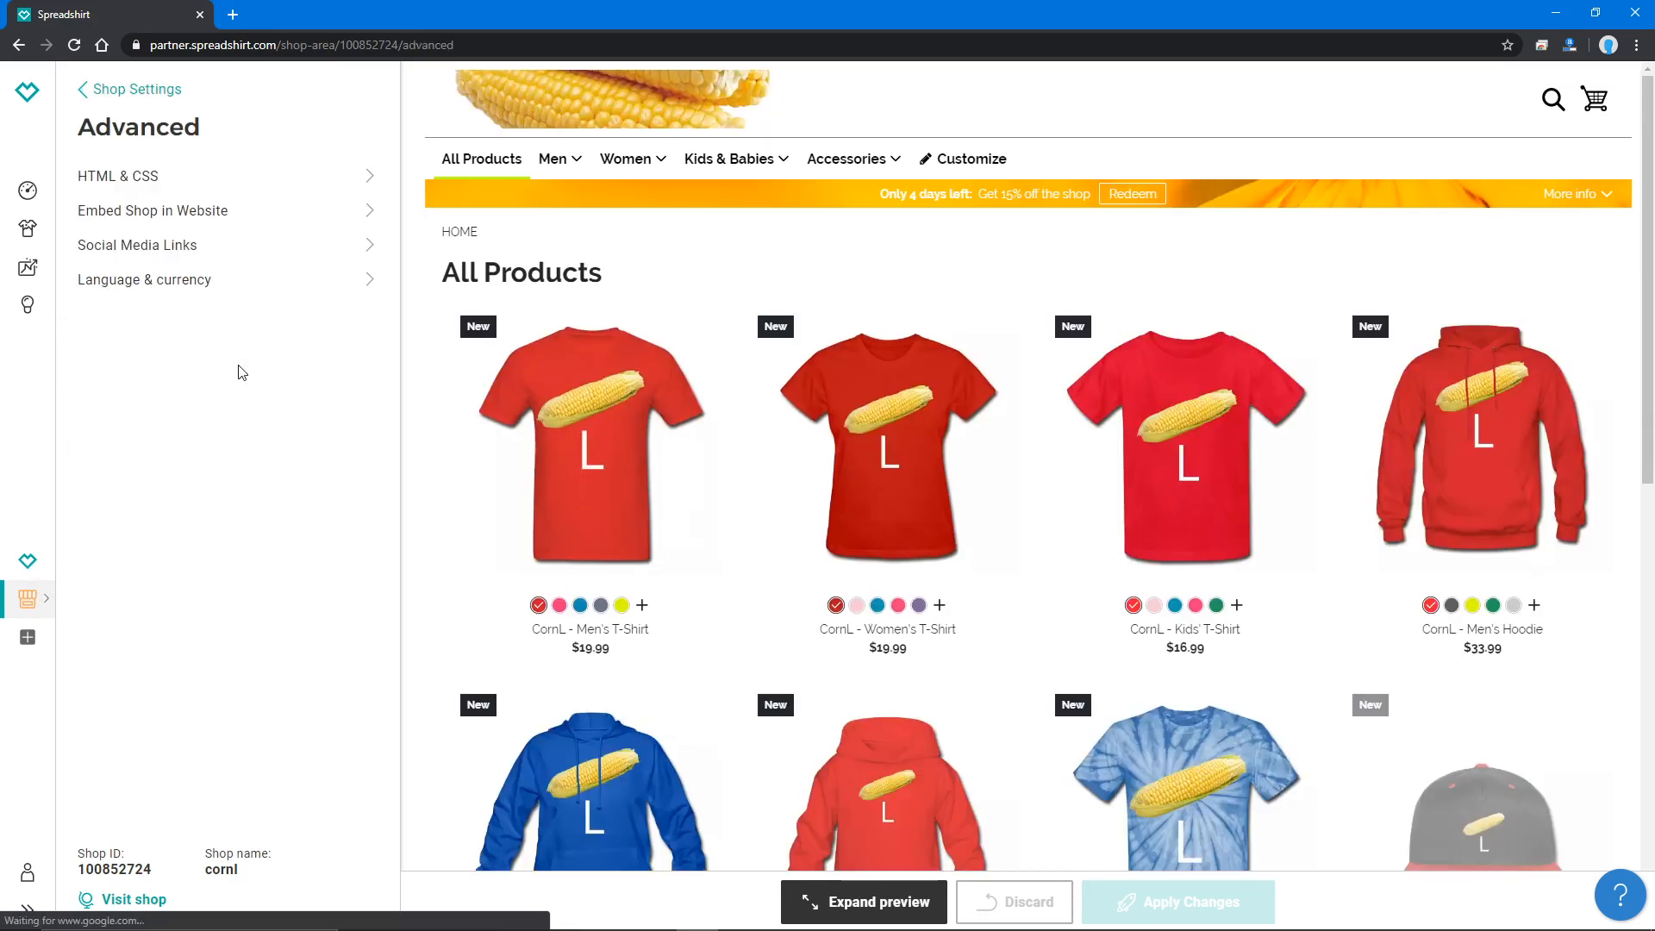
pyautogui.click(270, 215)
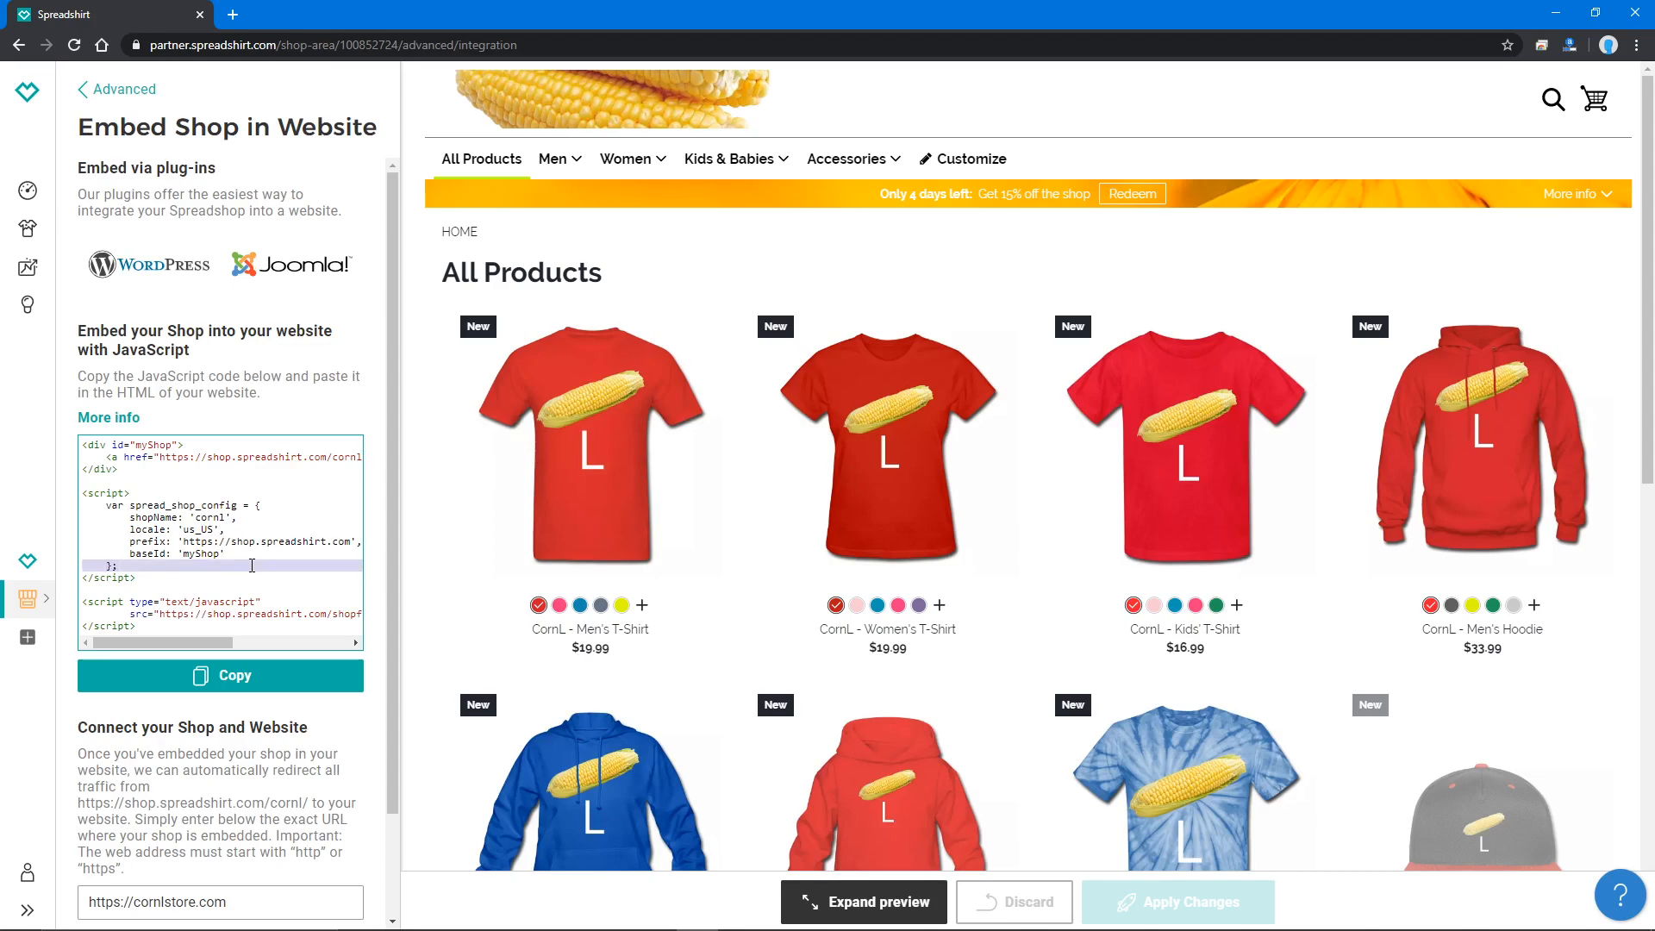
pyautogui.click(258, 676)
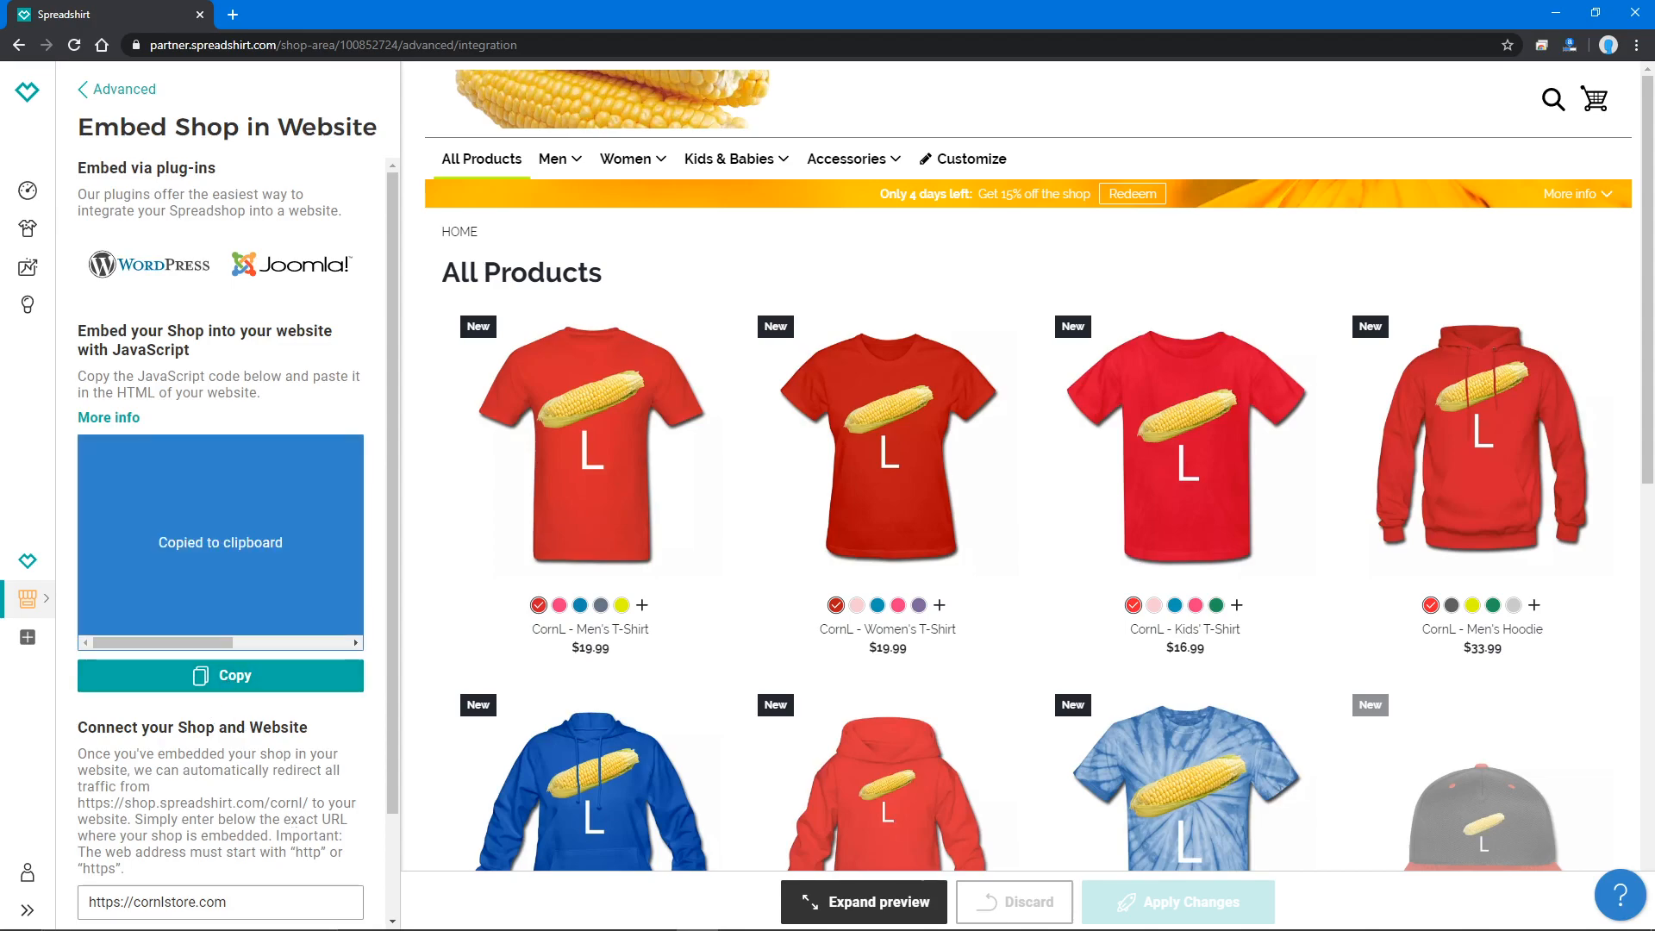
pyautogui.moveTo(529, 926)
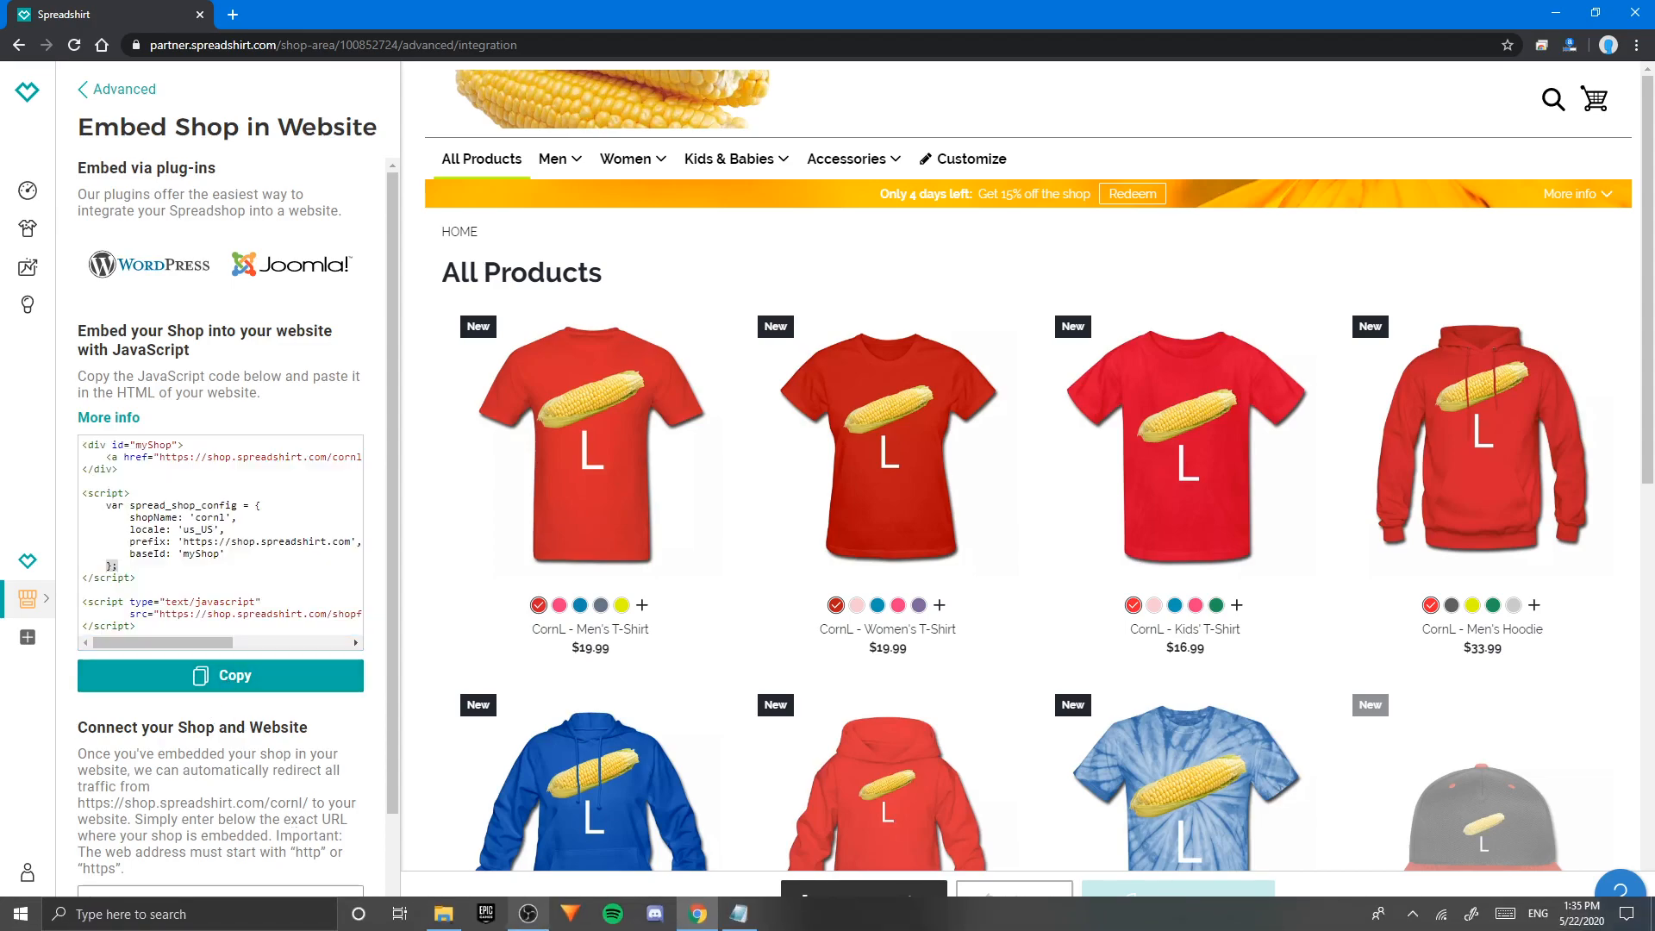
# - Paste the cornl embed code into the body of the Notepad file
pyautogui.click(738, 913)
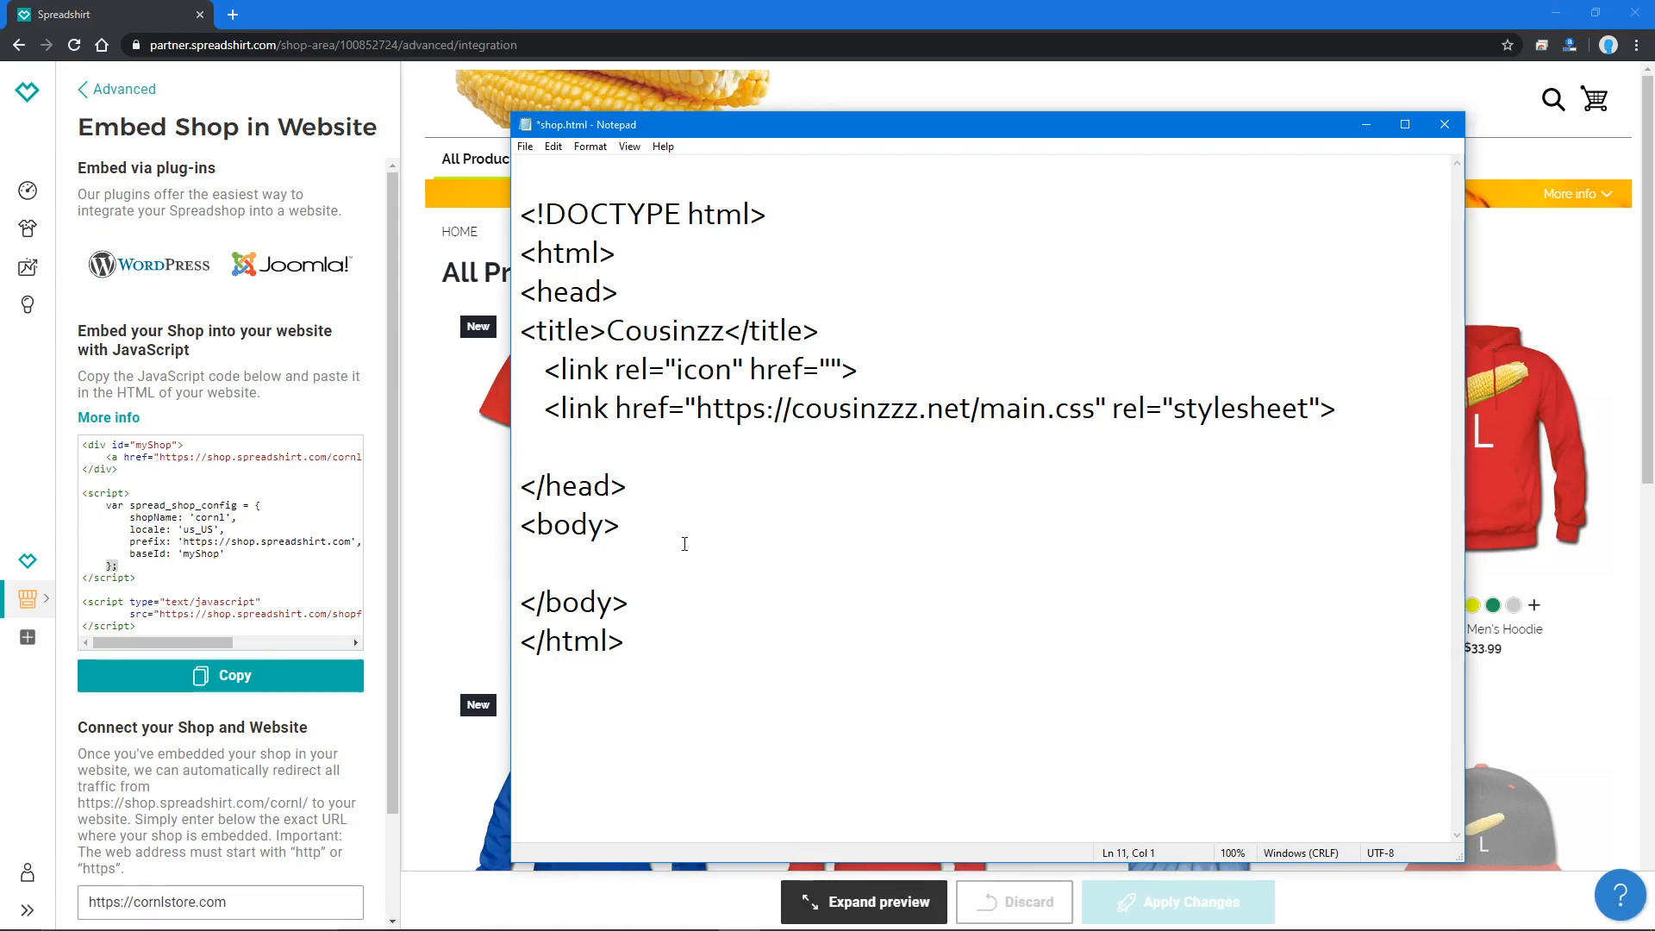
pyautogui.hotkey('ctrl', 'v')
pyautogui.click(771, 642)
# - Save the file as shop.html with All Files type in Downloads
pyautogui.hotkey('ctrl', 's')
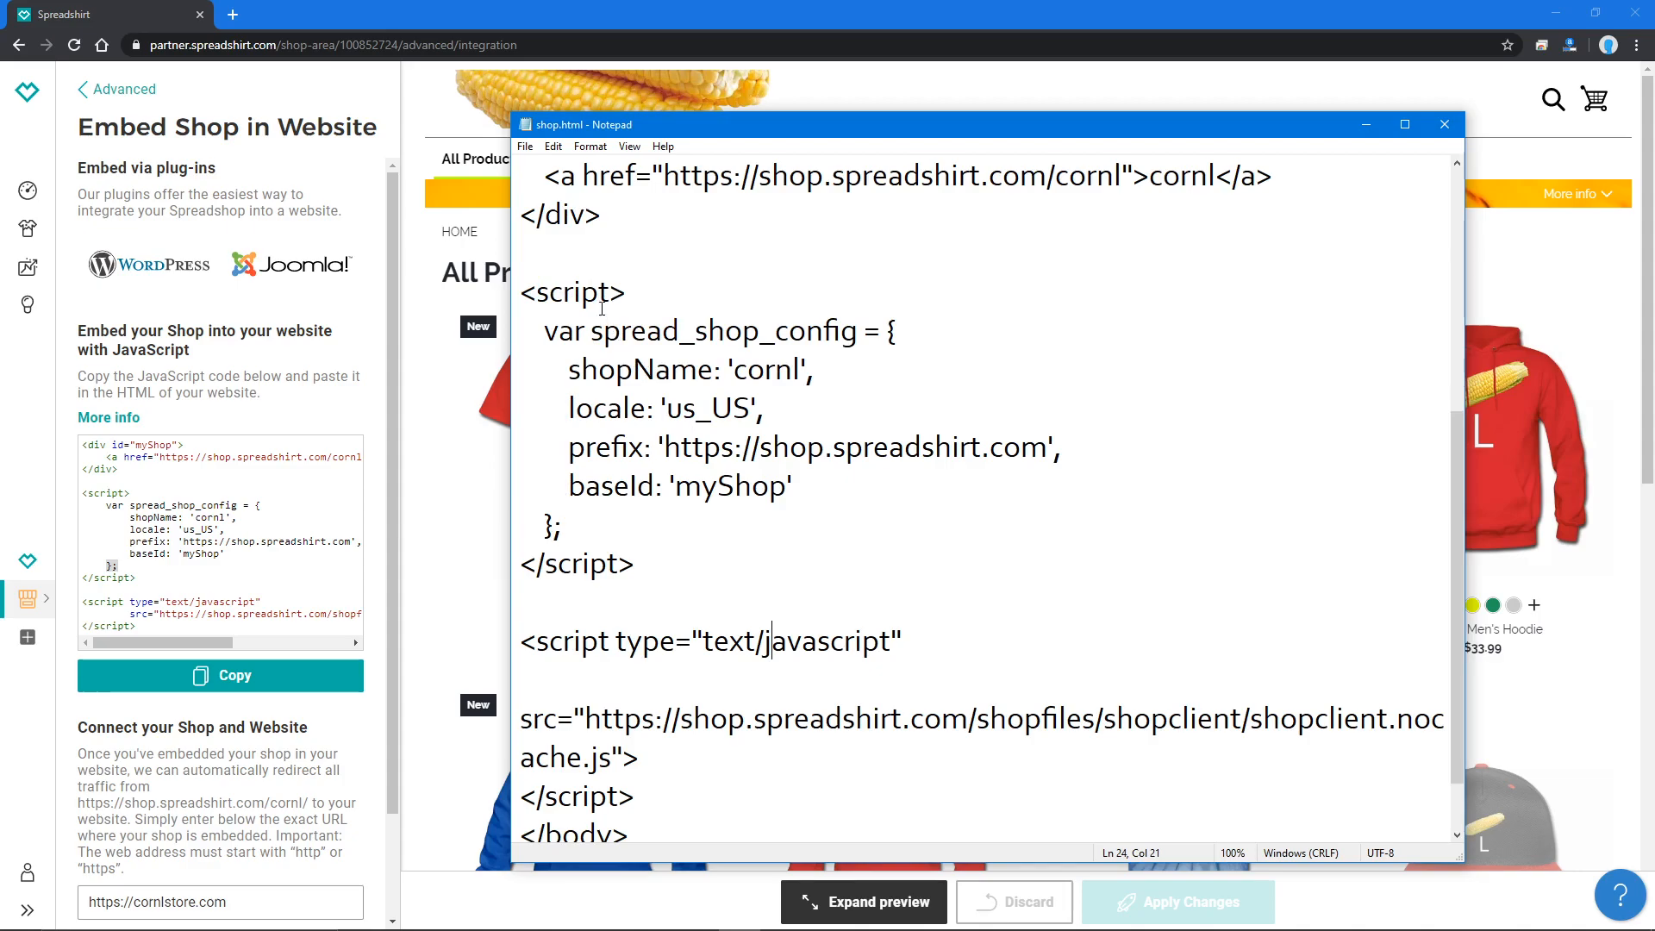
pyautogui.click(525, 147)
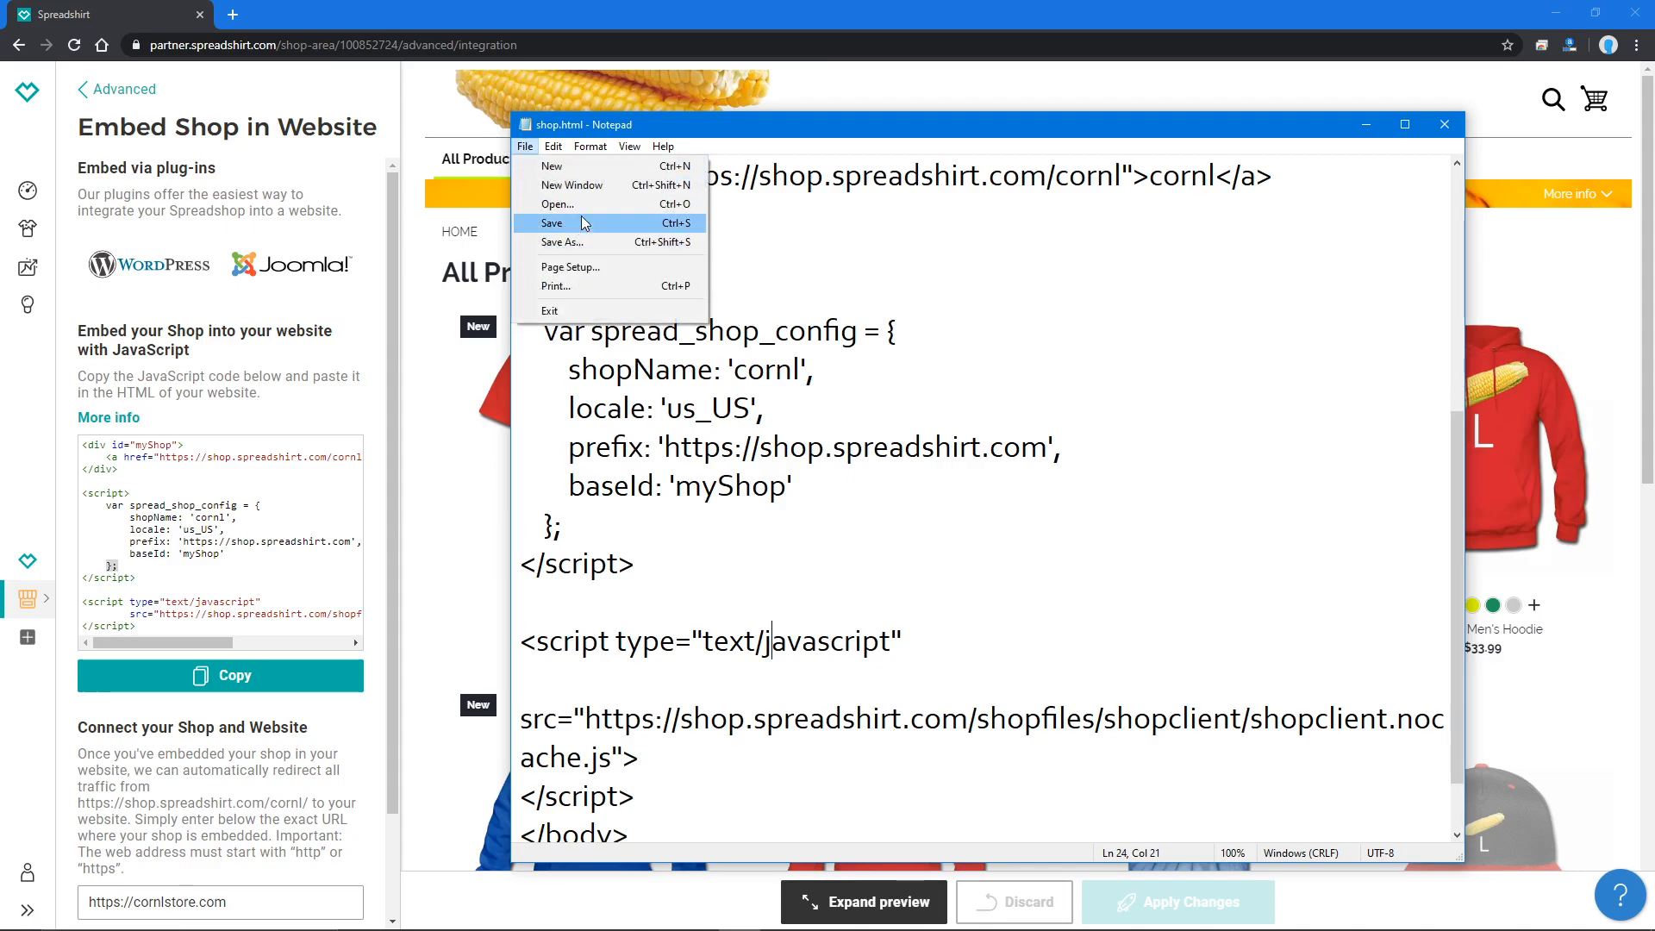
pyautogui.click(592, 242)
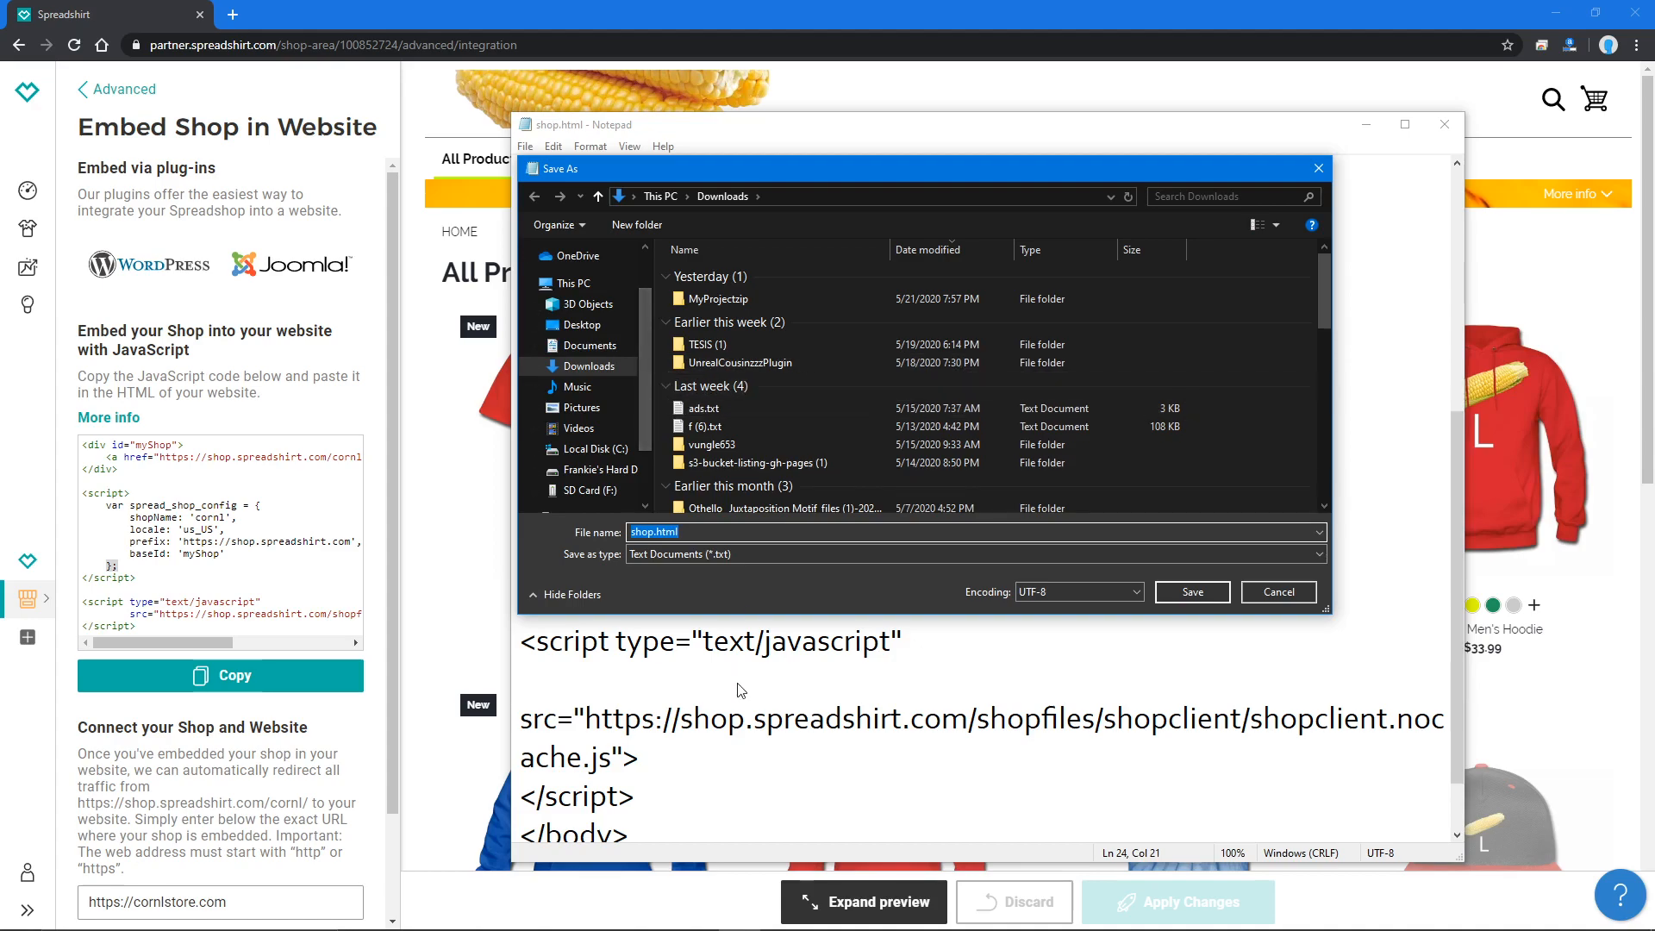
pyautogui.write('s')
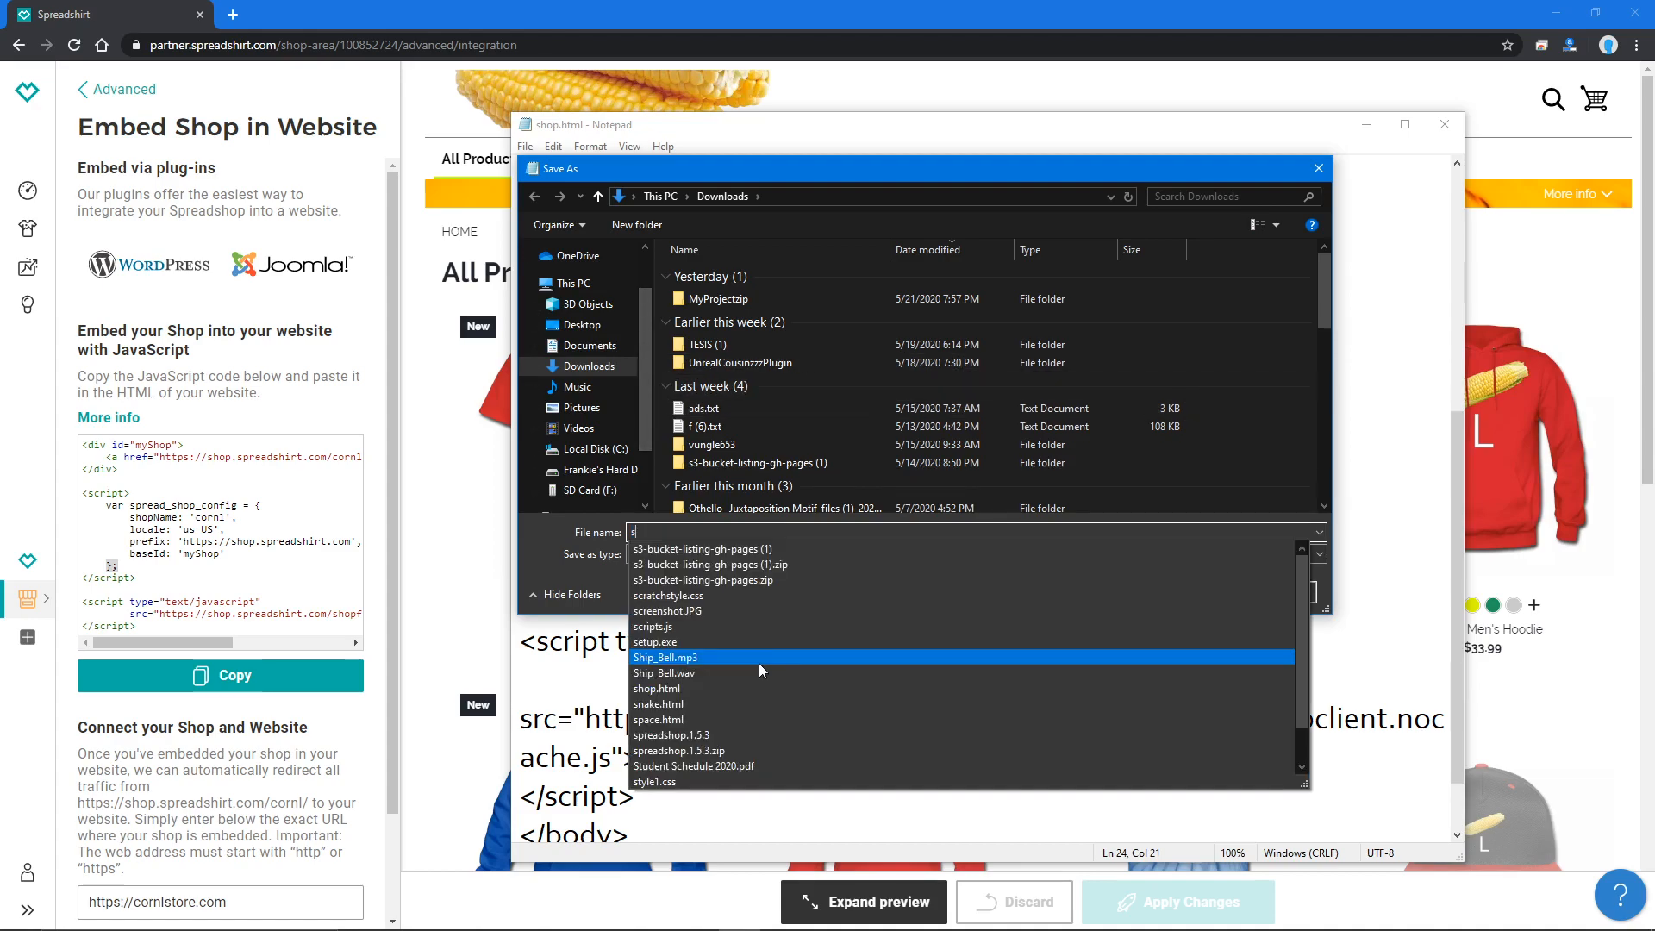
pyautogui.write('hop.html')
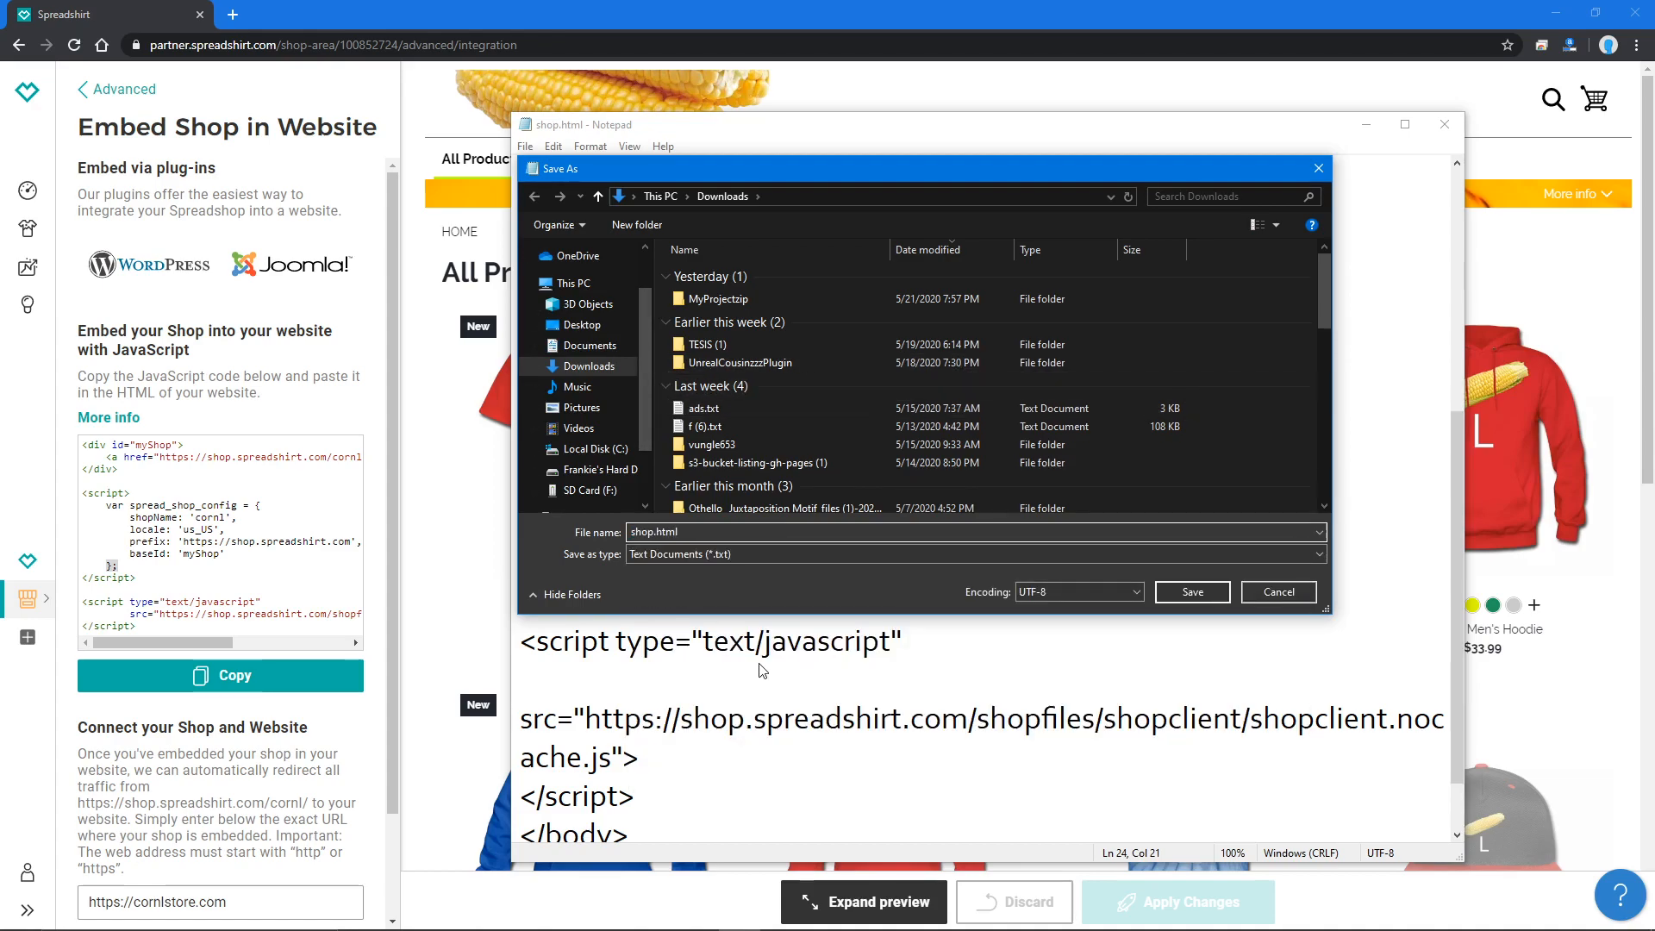
pyautogui.click(683, 554)
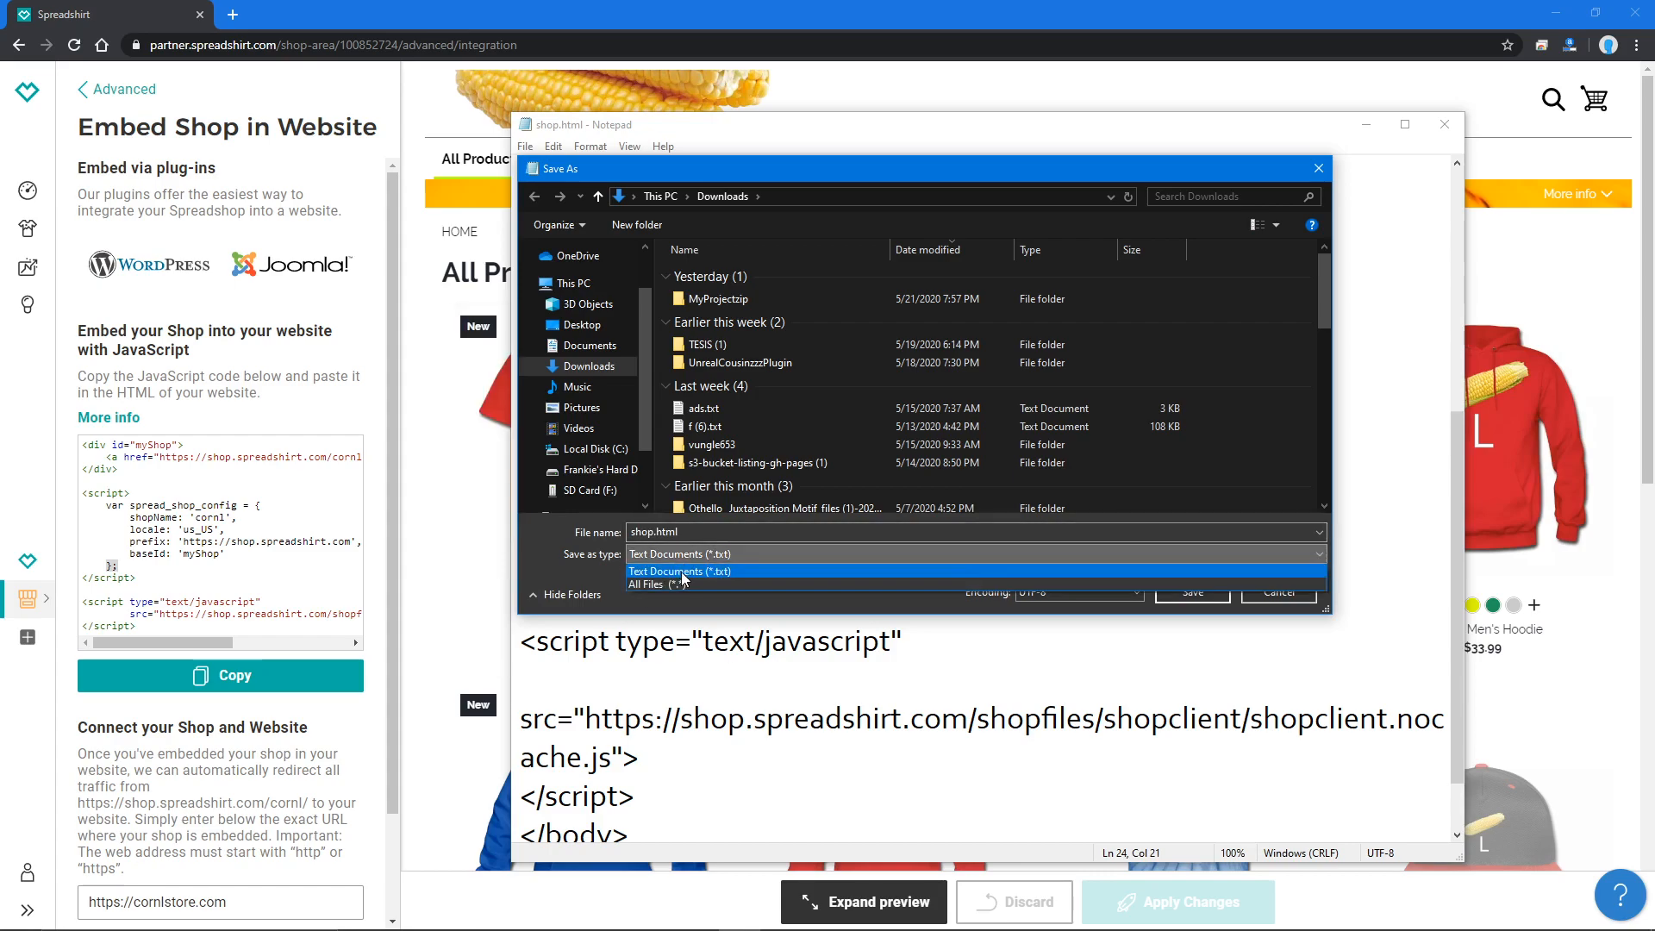
pyautogui.click(681, 584)
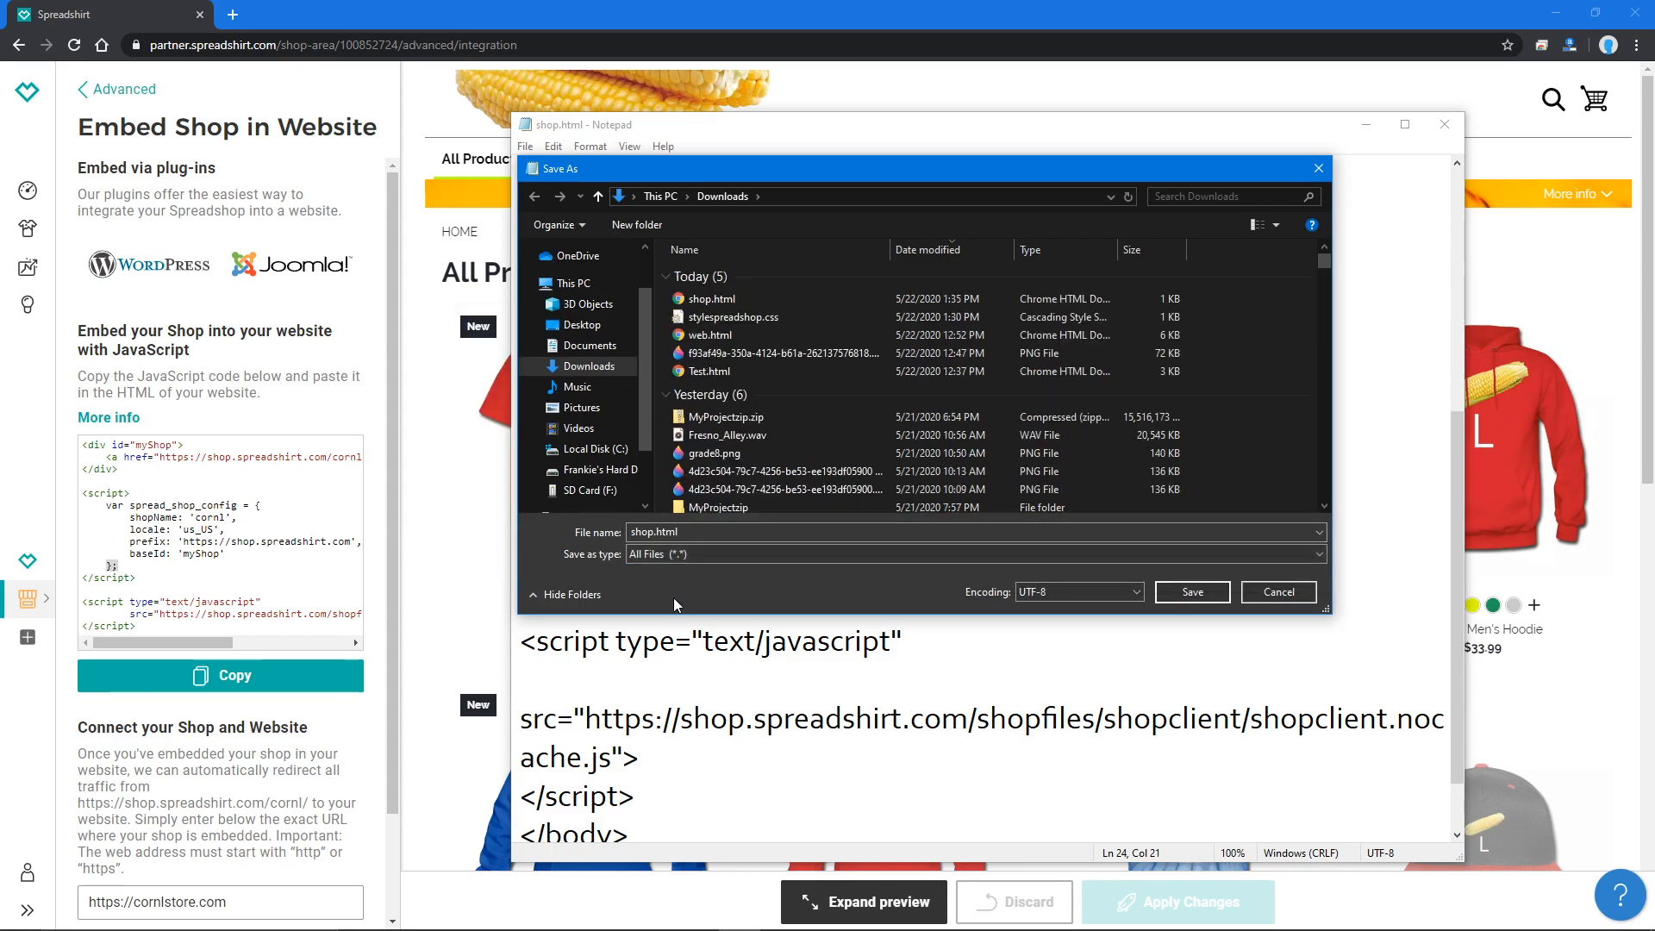
pyautogui.click(1272, 592)
pyautogui.click(1100, 448)
# - Open shop.html from the Downloads folder in Chrome
pyautogui.moveTo(661, 920)
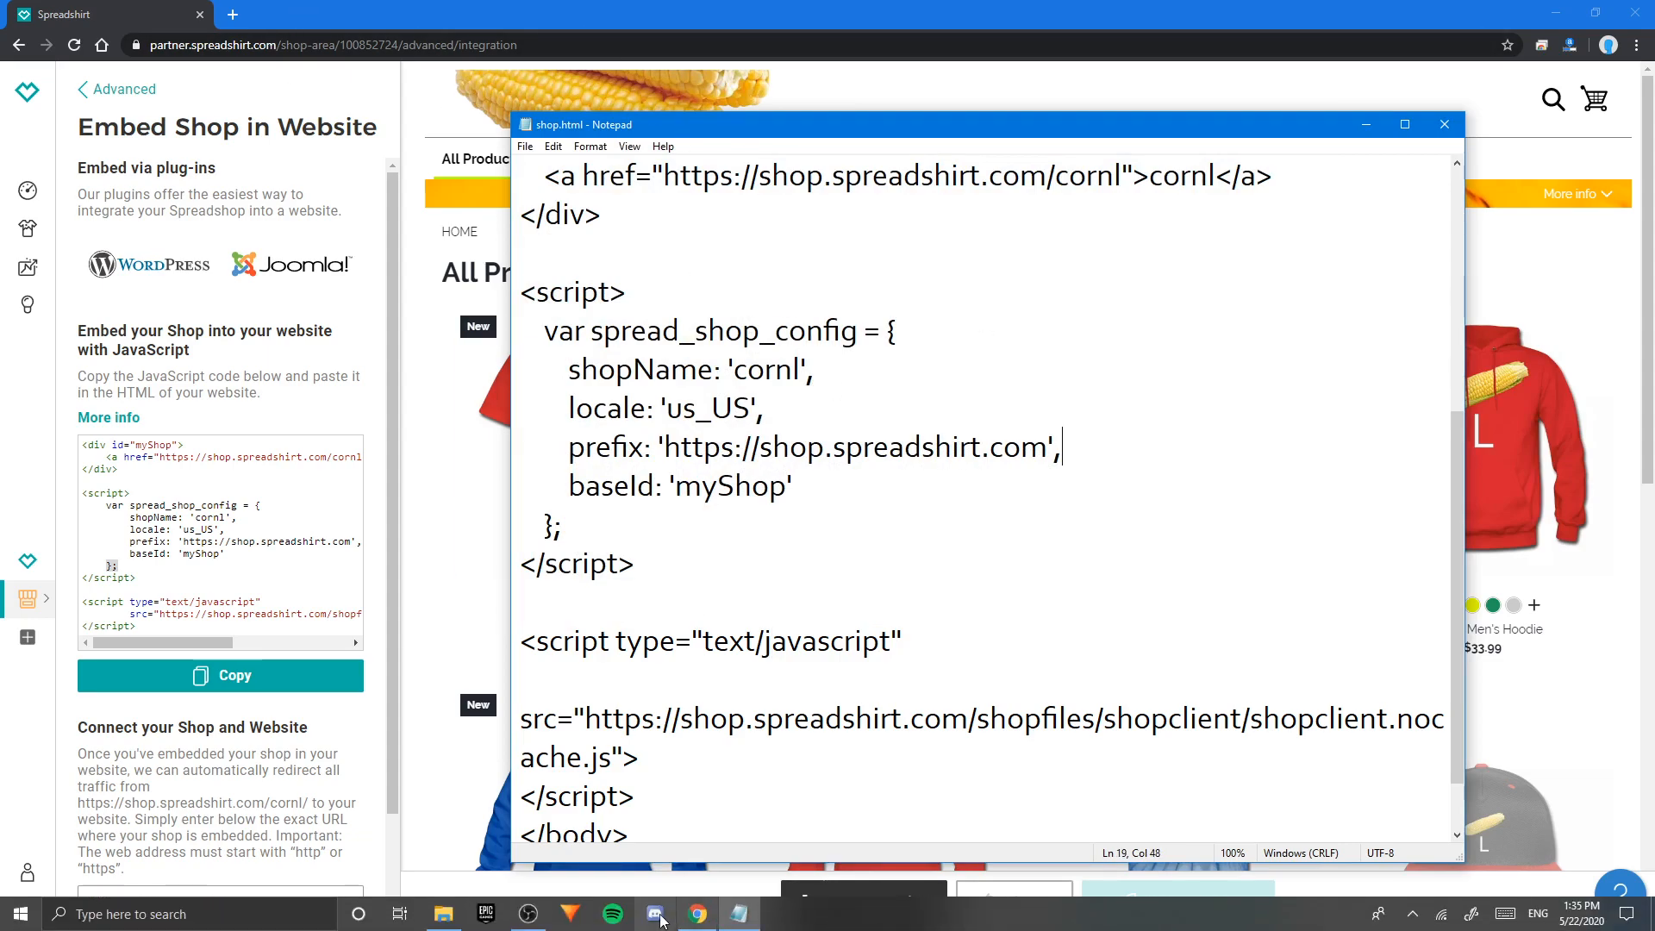
pyautogui.click(443, 914)
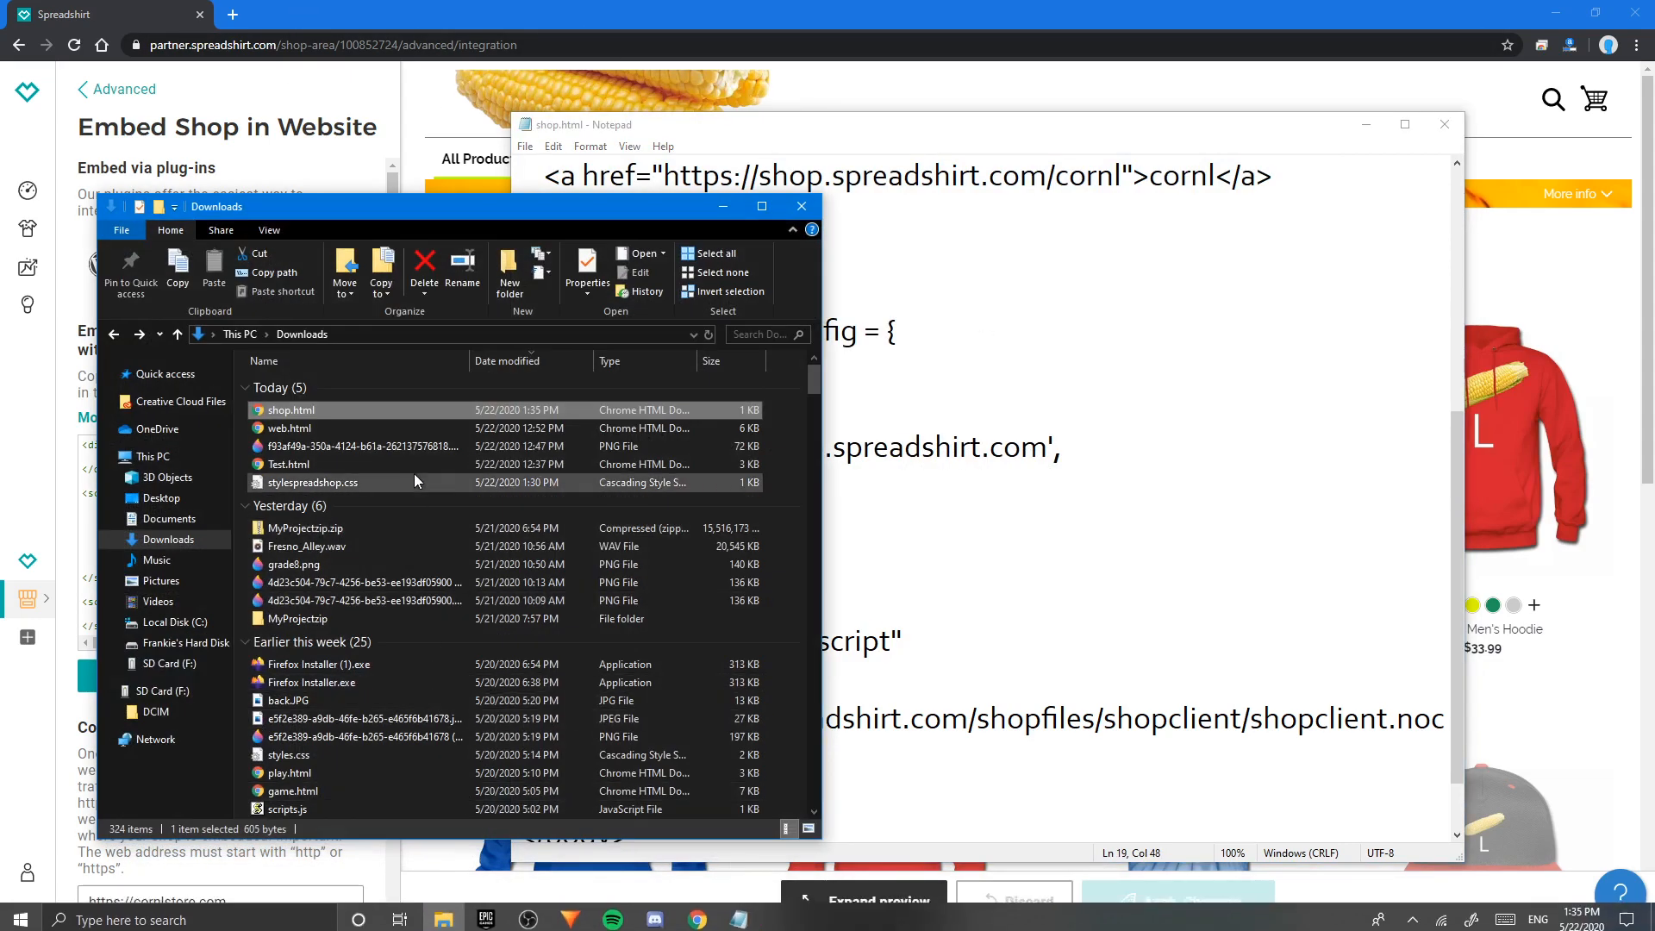
pyautogui.doubleClick(426, 409)
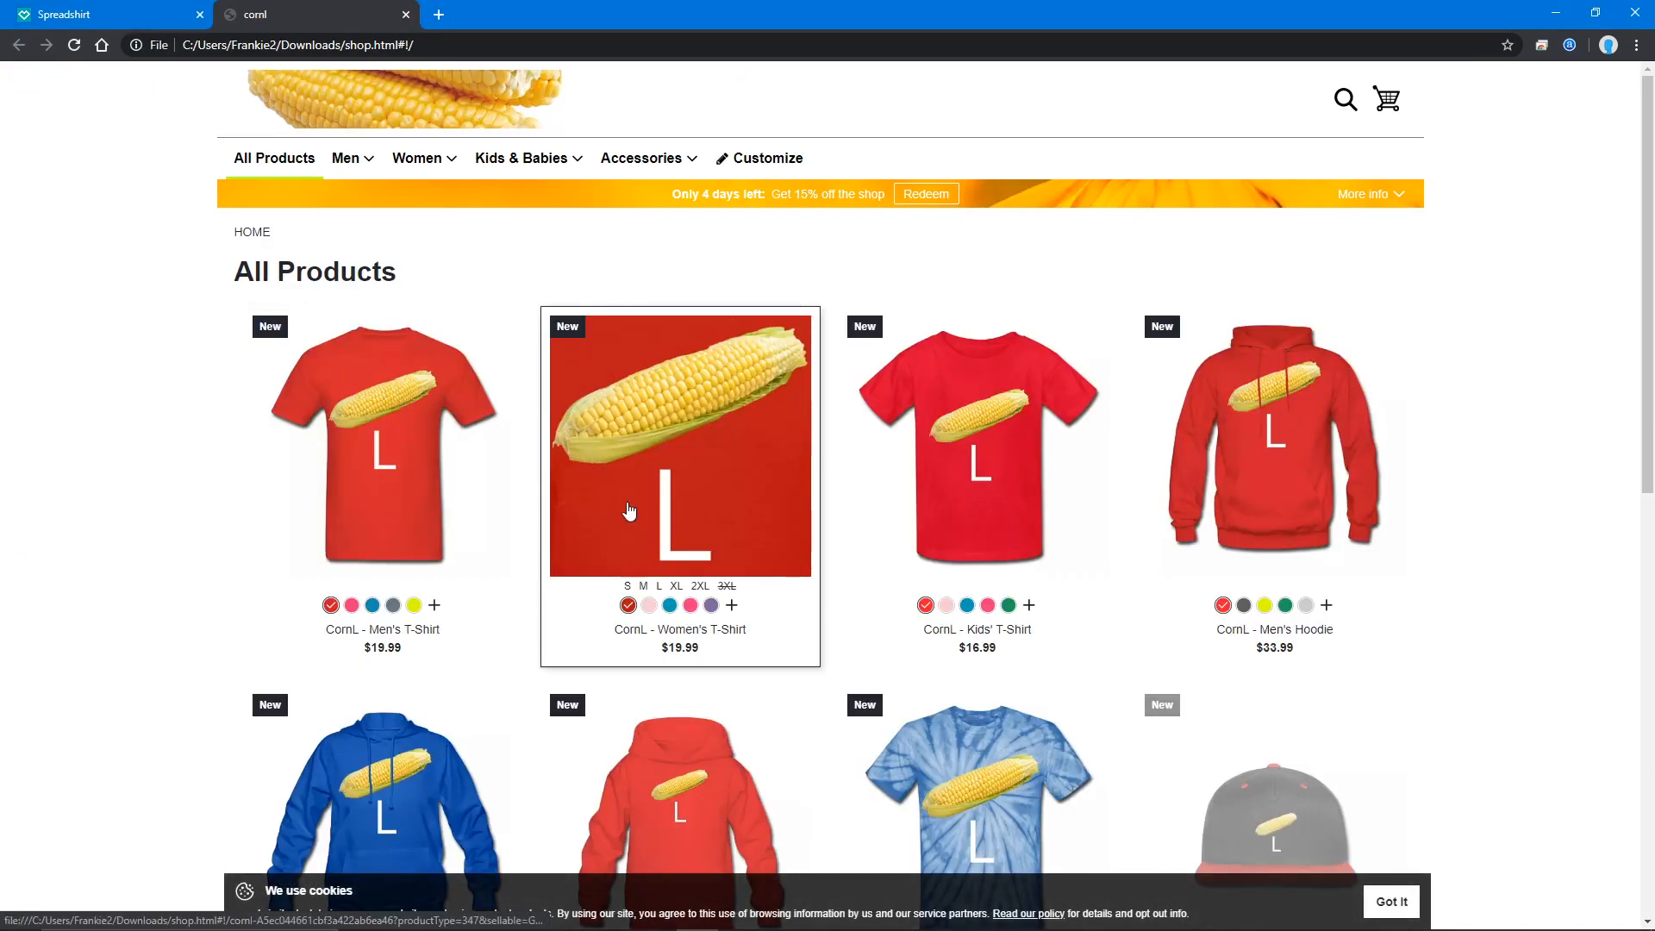
# - Scroll through the cornl All Products page and accept the cookie banner with Got it
pyautogui.scroll(-10, 624, 494)
pyautogui.scroll(5, 648, 461)
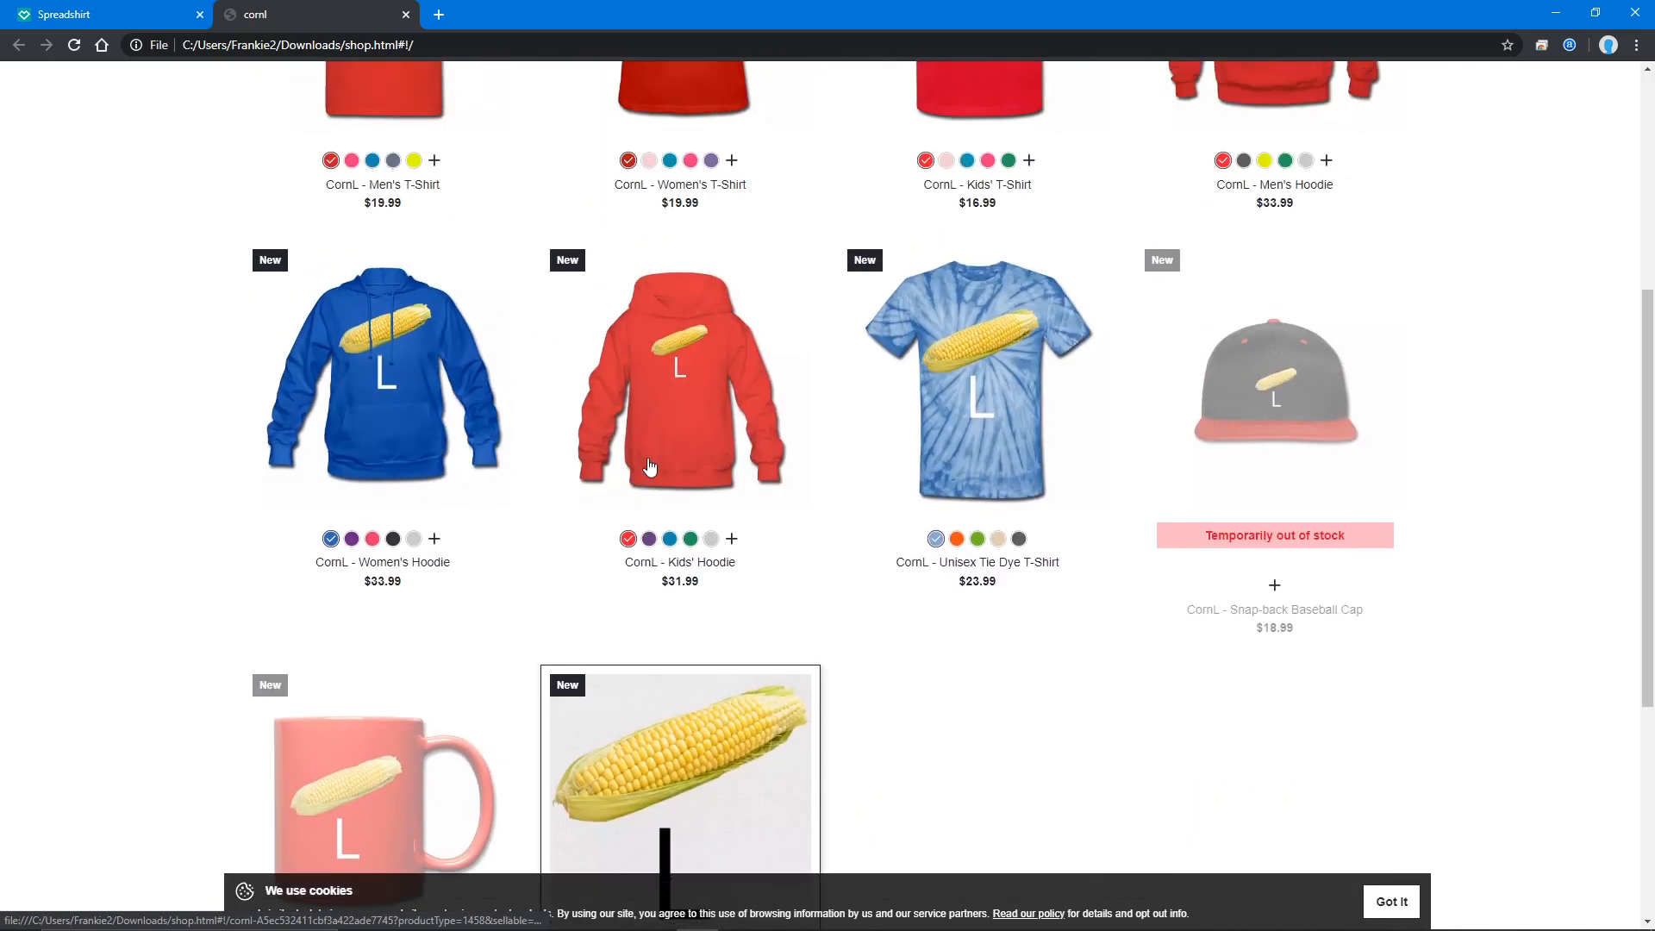
pyautogui.scroll(5, 649, 467)
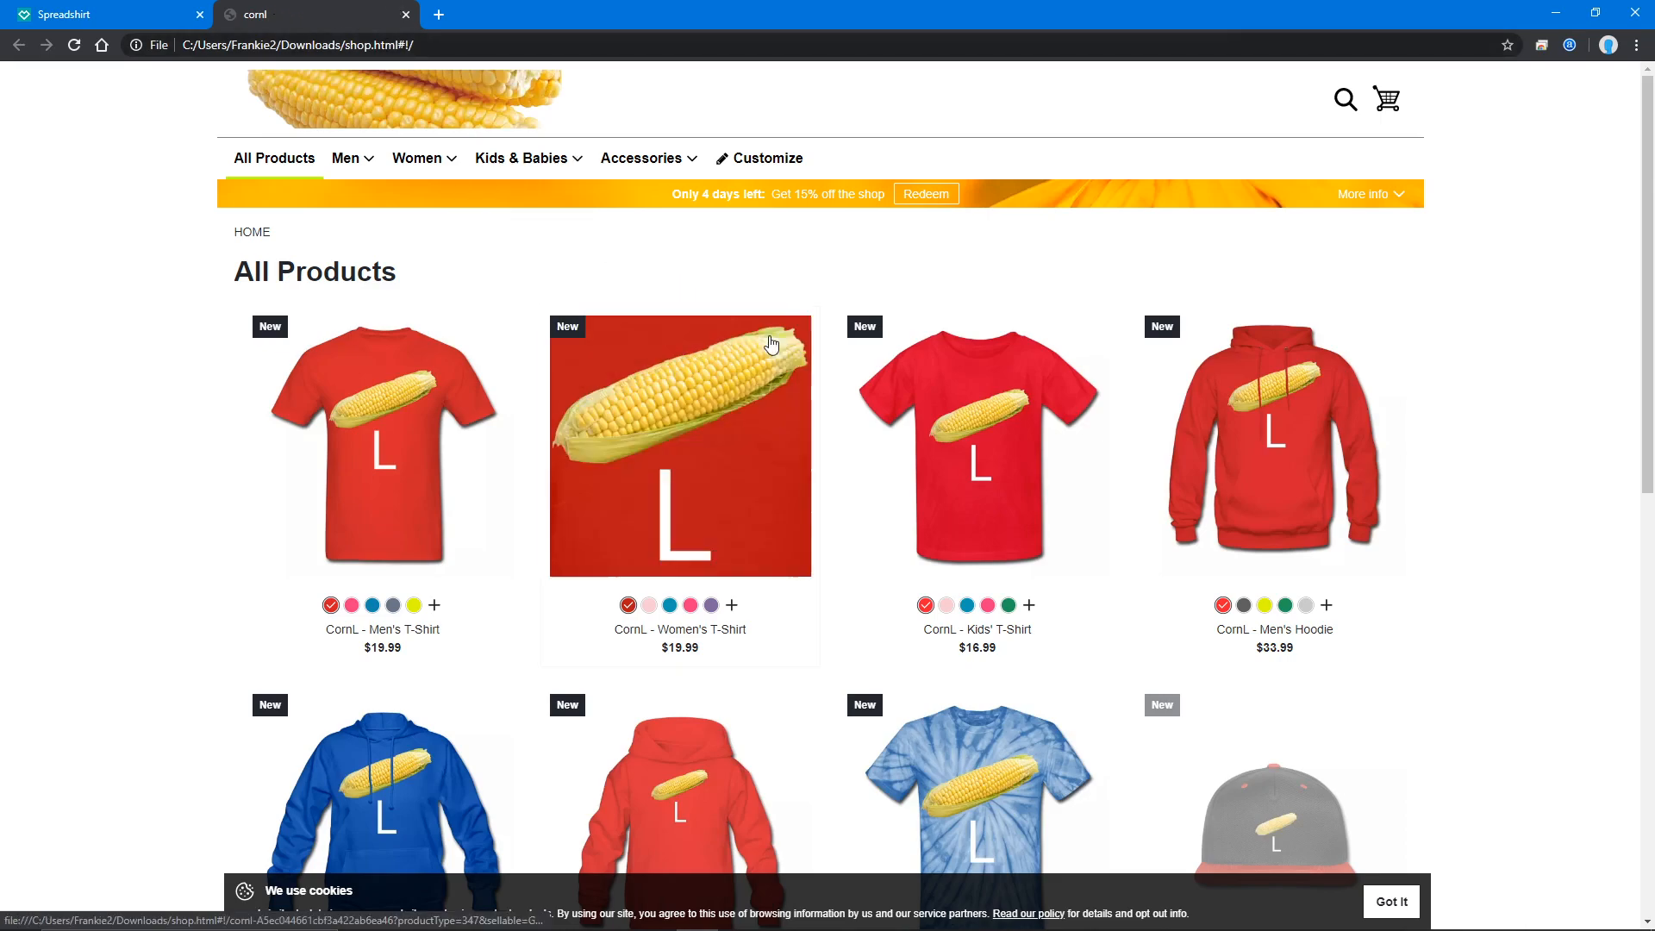
pyautogui.scroll(-5, 1135, 543)
pyautogui.scroll(2, 832, 610)
pyautogui.scroll(-3, 1332, 900)
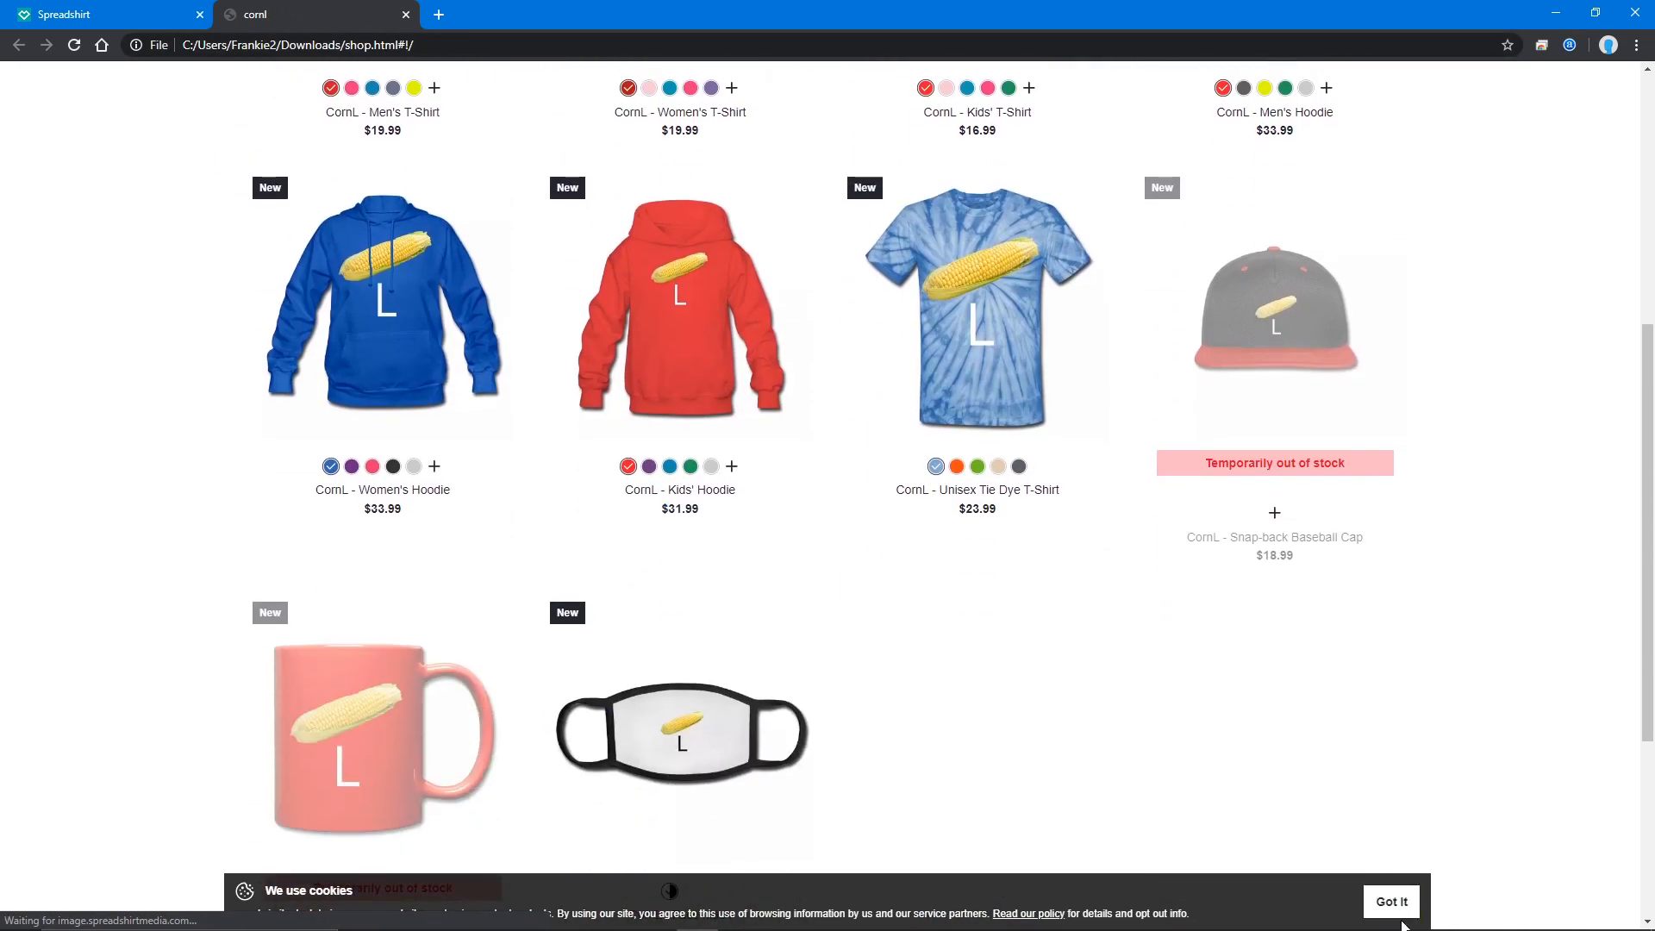
pyautogui.click(1390, 901)
pyautogui.scroll(-3, 1260, 794)
pyautogui.scroll(3, 1263, 784)
pyautogui.rightClick(1269, 771)
pyautogui.click(1065, 768)
pyautogui.scroll(6, 1083, 728)
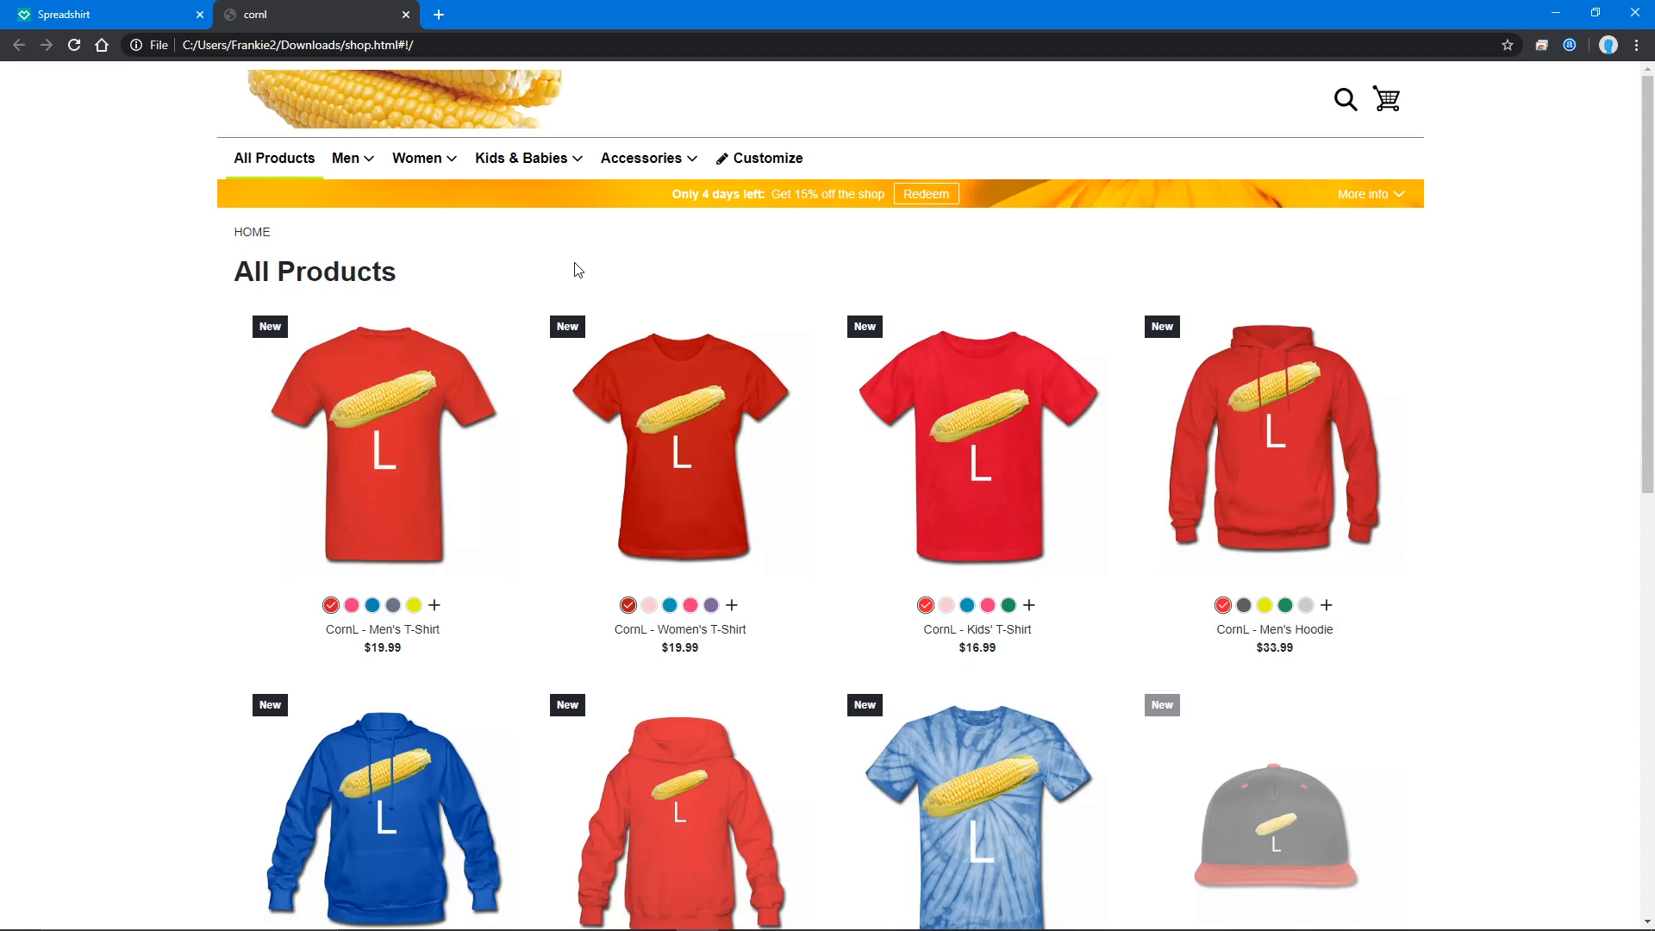
# - Go from the AWS homepage via My Account > AWS Management Console to S3
pyautogui.click(605, 46)
pyautogui.write('aws')
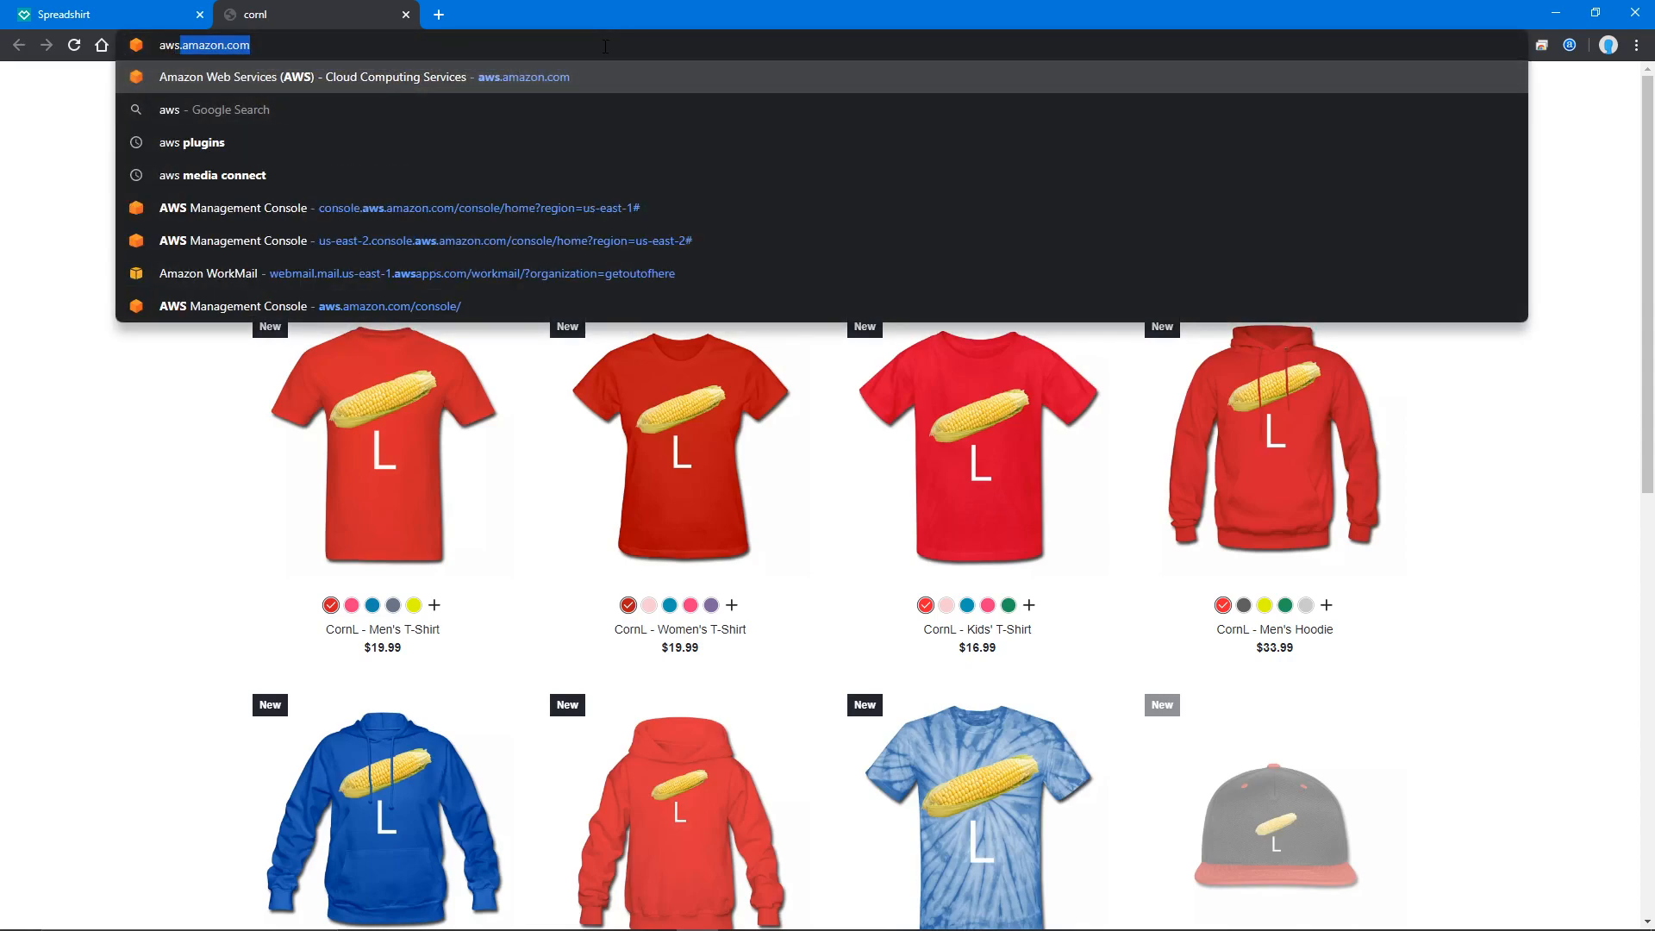
pyautogui.press('Return')
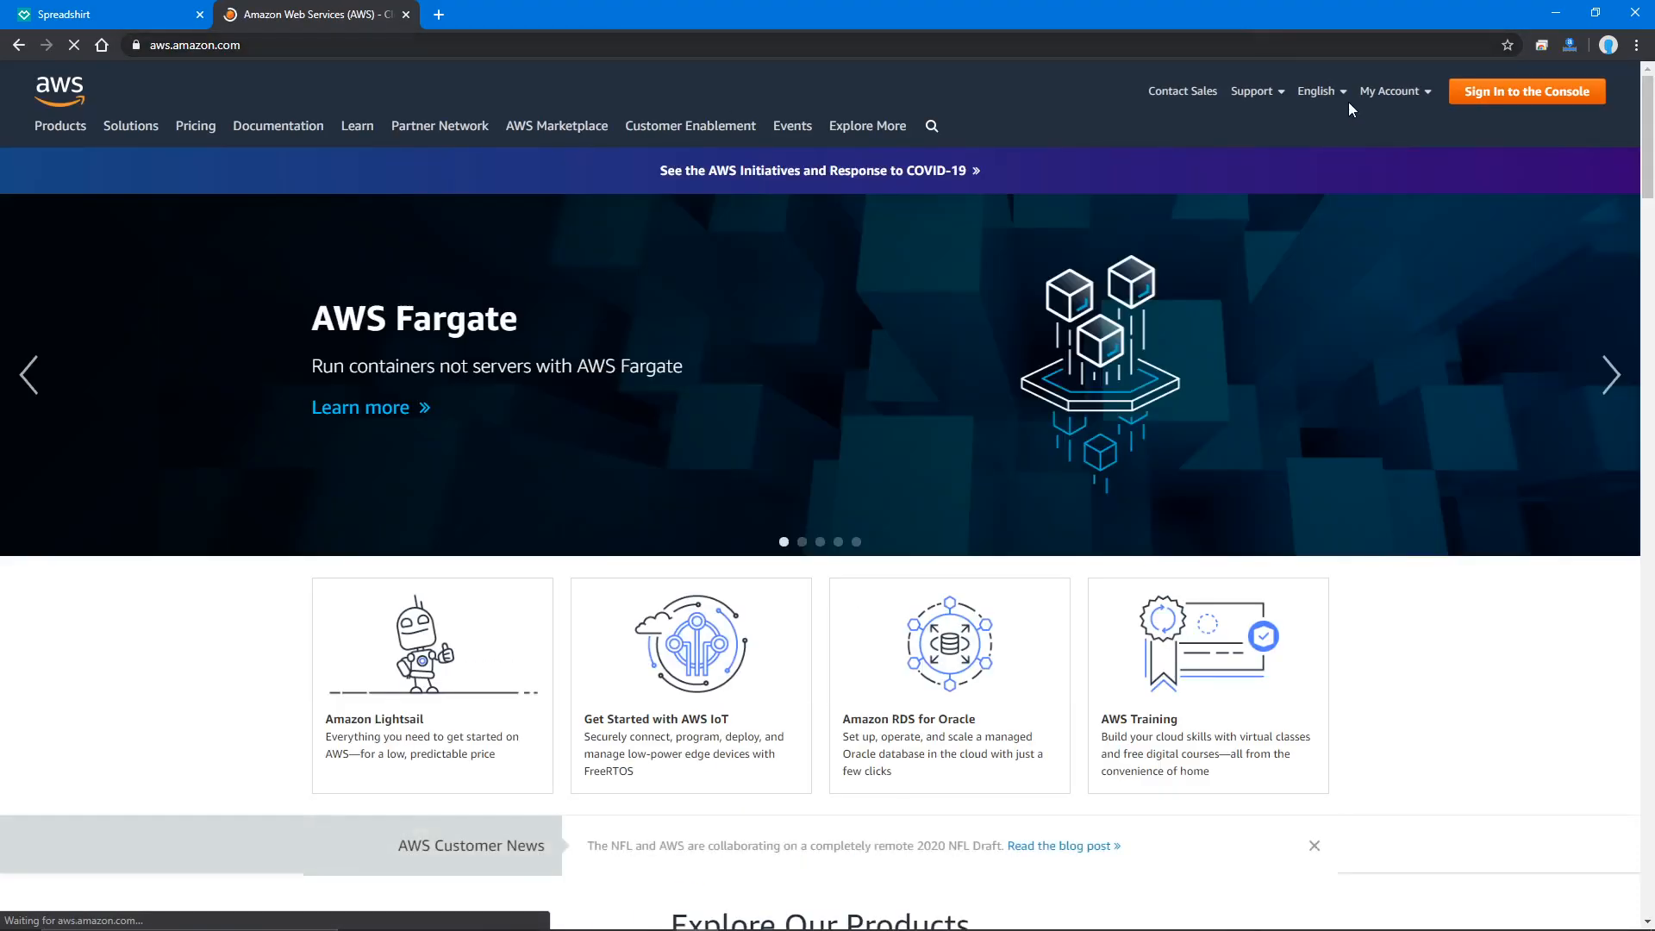
pyautogui.moveTo(1374, 93)
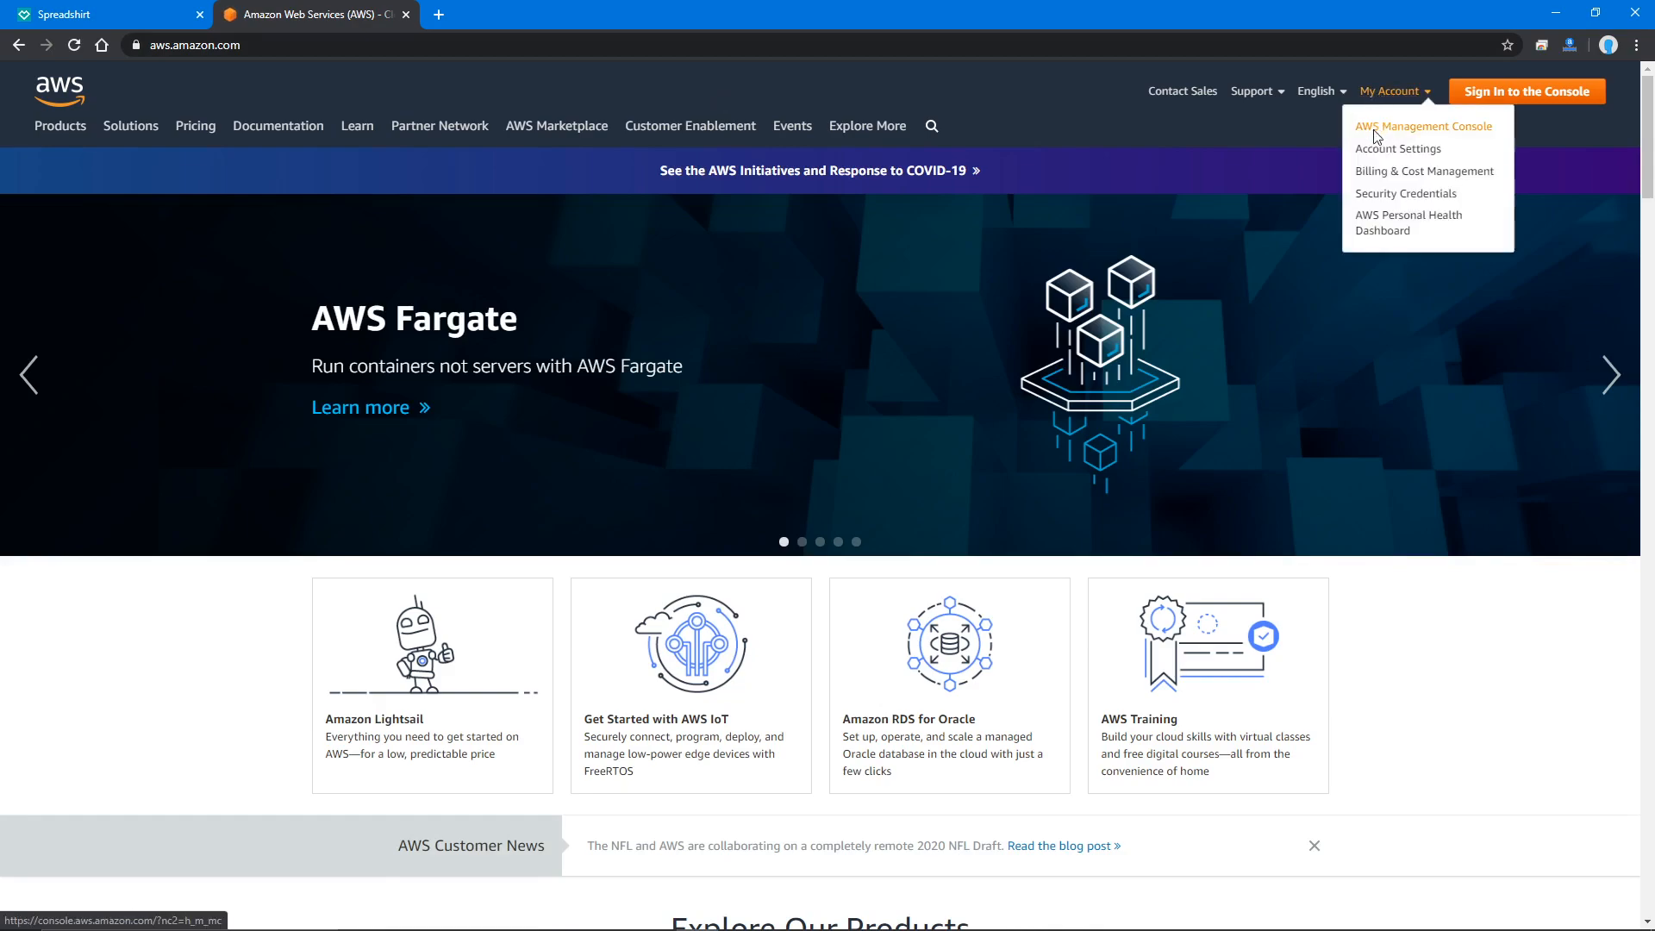
pyautogui.click(1379, 126)
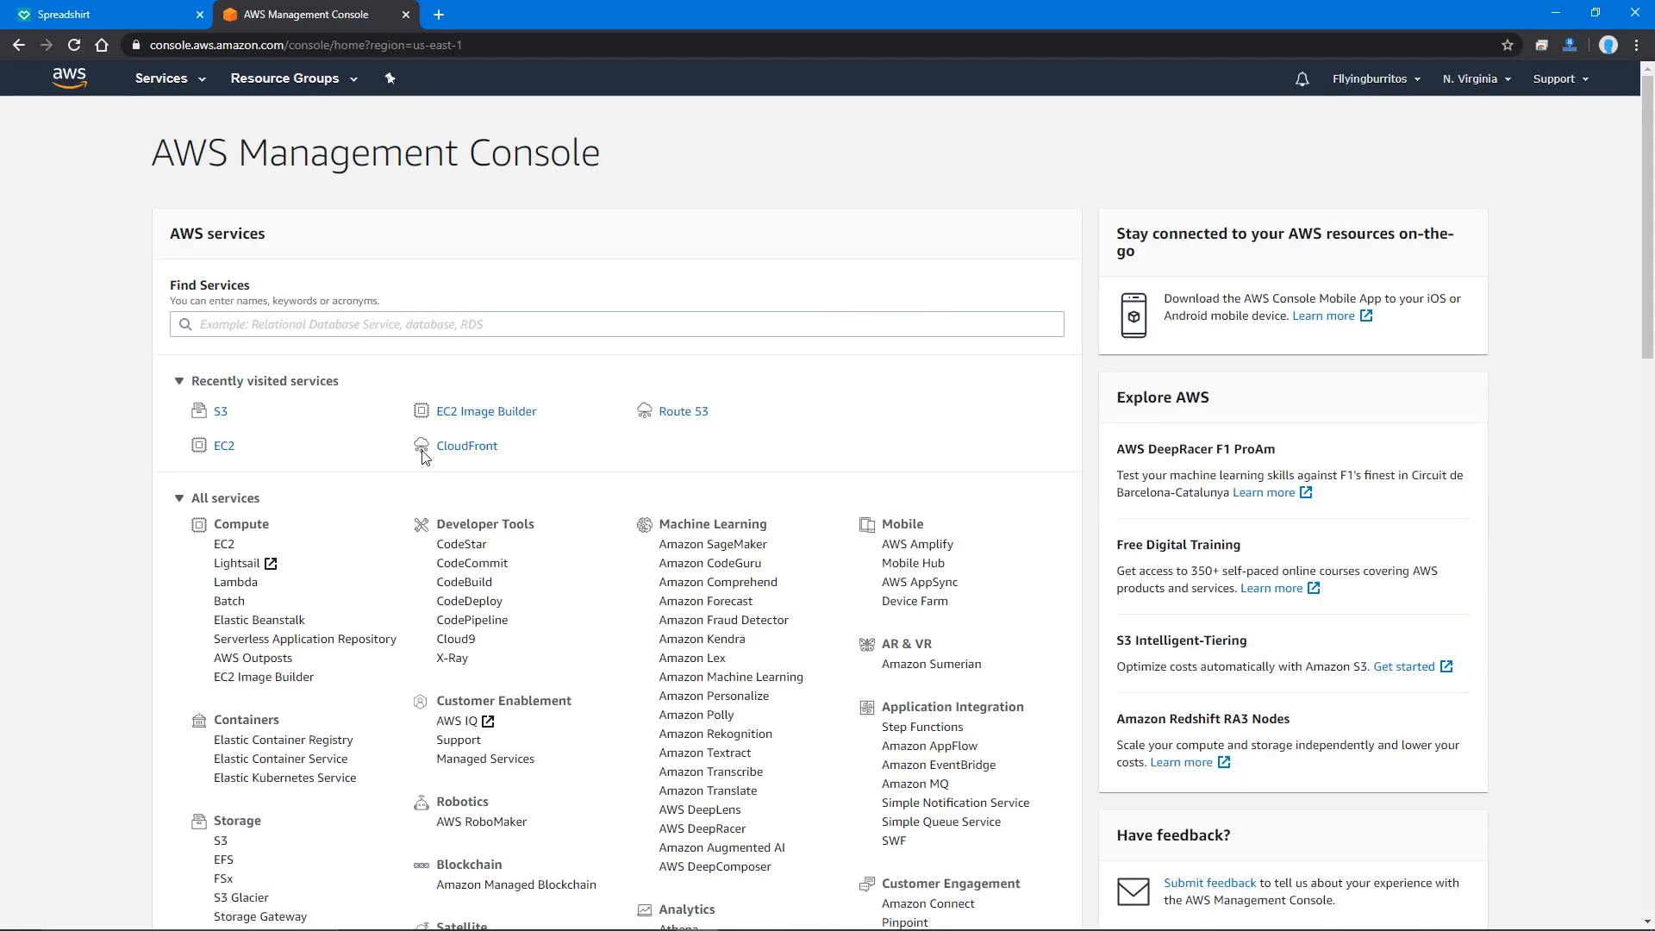
pyautogui.click(220, 414)
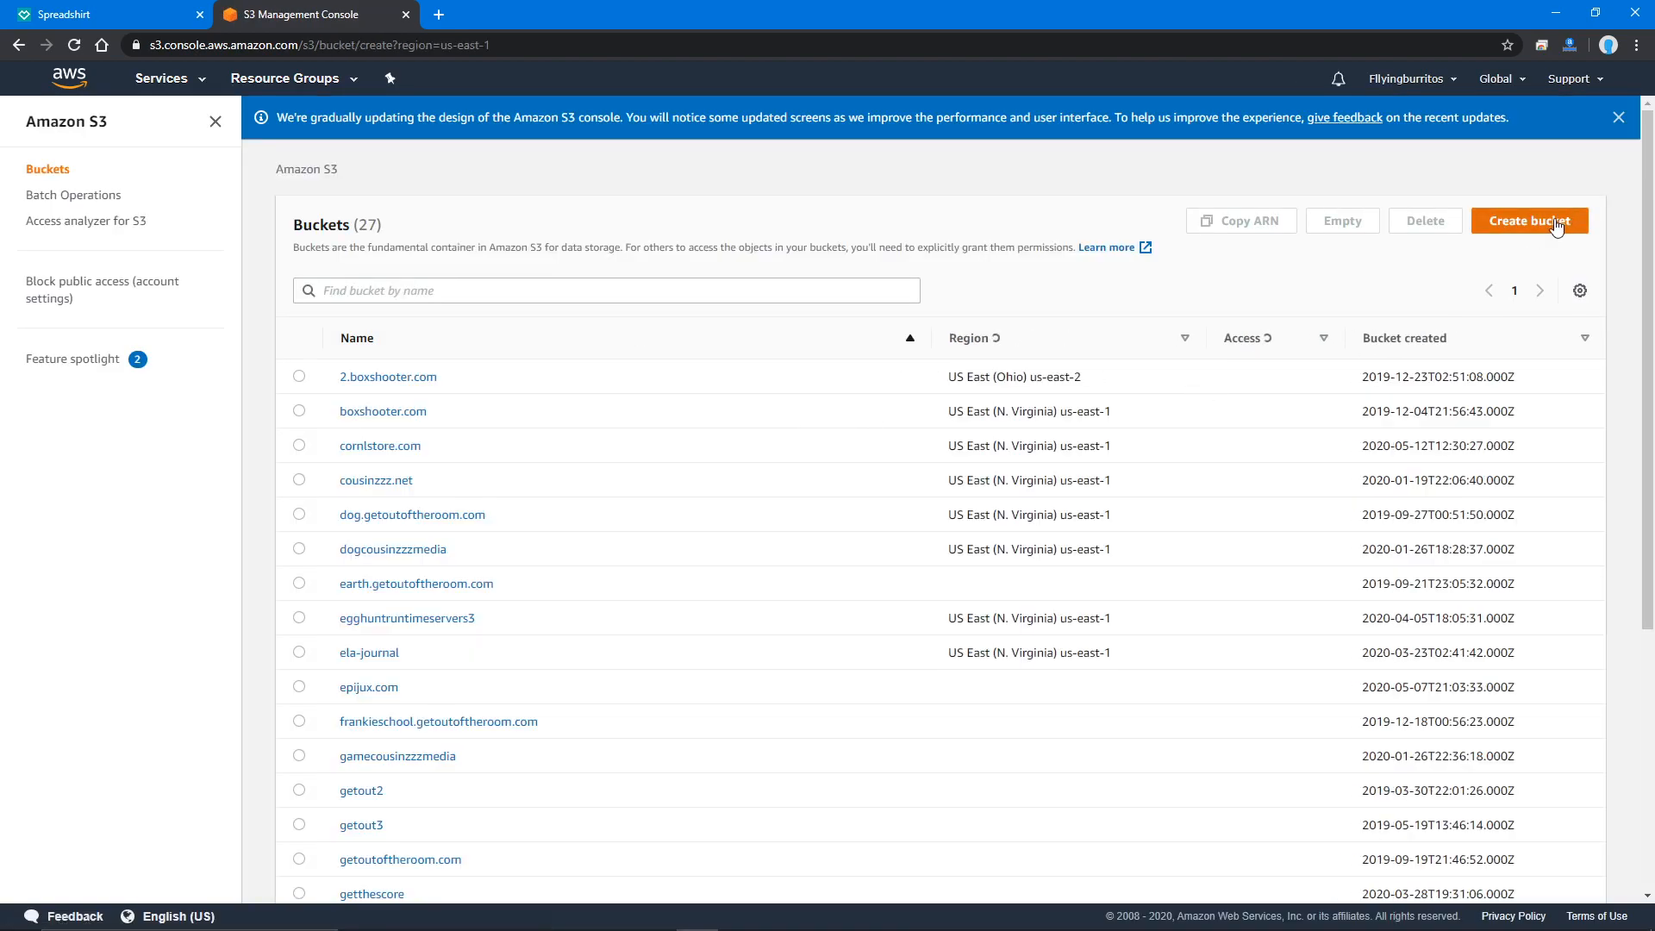
# - Start a bucket named asdf in us-east-1 with public access allowed, then cancel it
pyautogui.click(1557, 221)
pyautogui.click(292, 333)
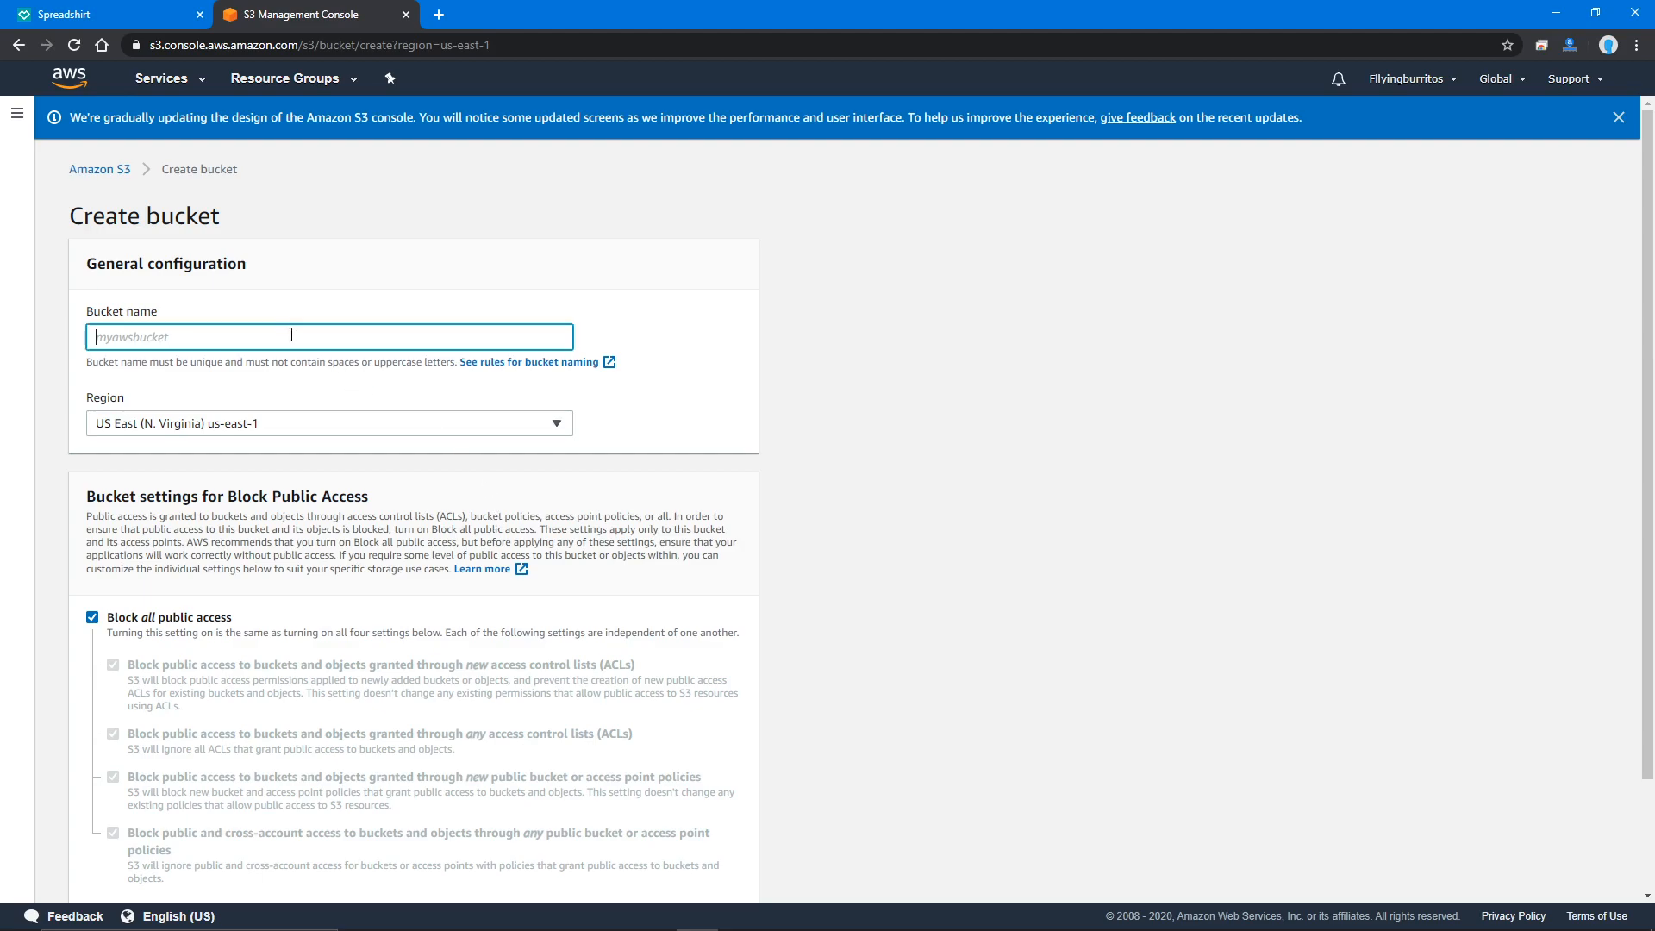
pyautogui.write('asdf')
pyautogui.click(334, 423)
pyautogui.click(351, 412)
pyautogui.scroll(-2, 293, 461)
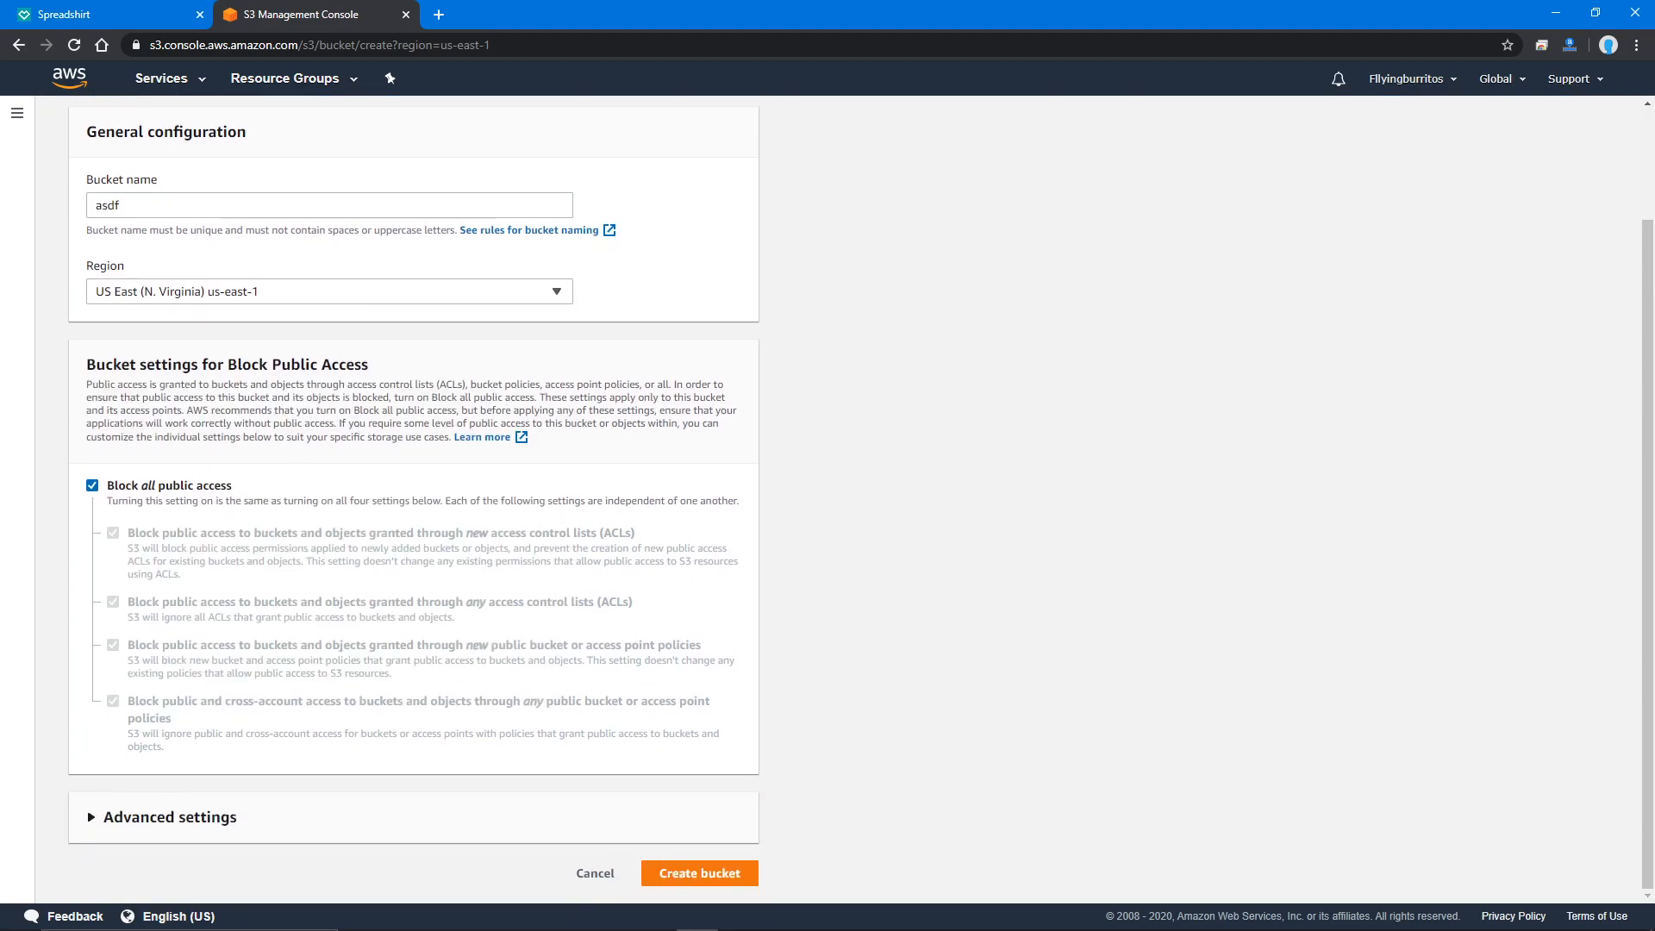
pyautogui.click(93, 486)
pyautogui.scroll(-2, 173, 517)
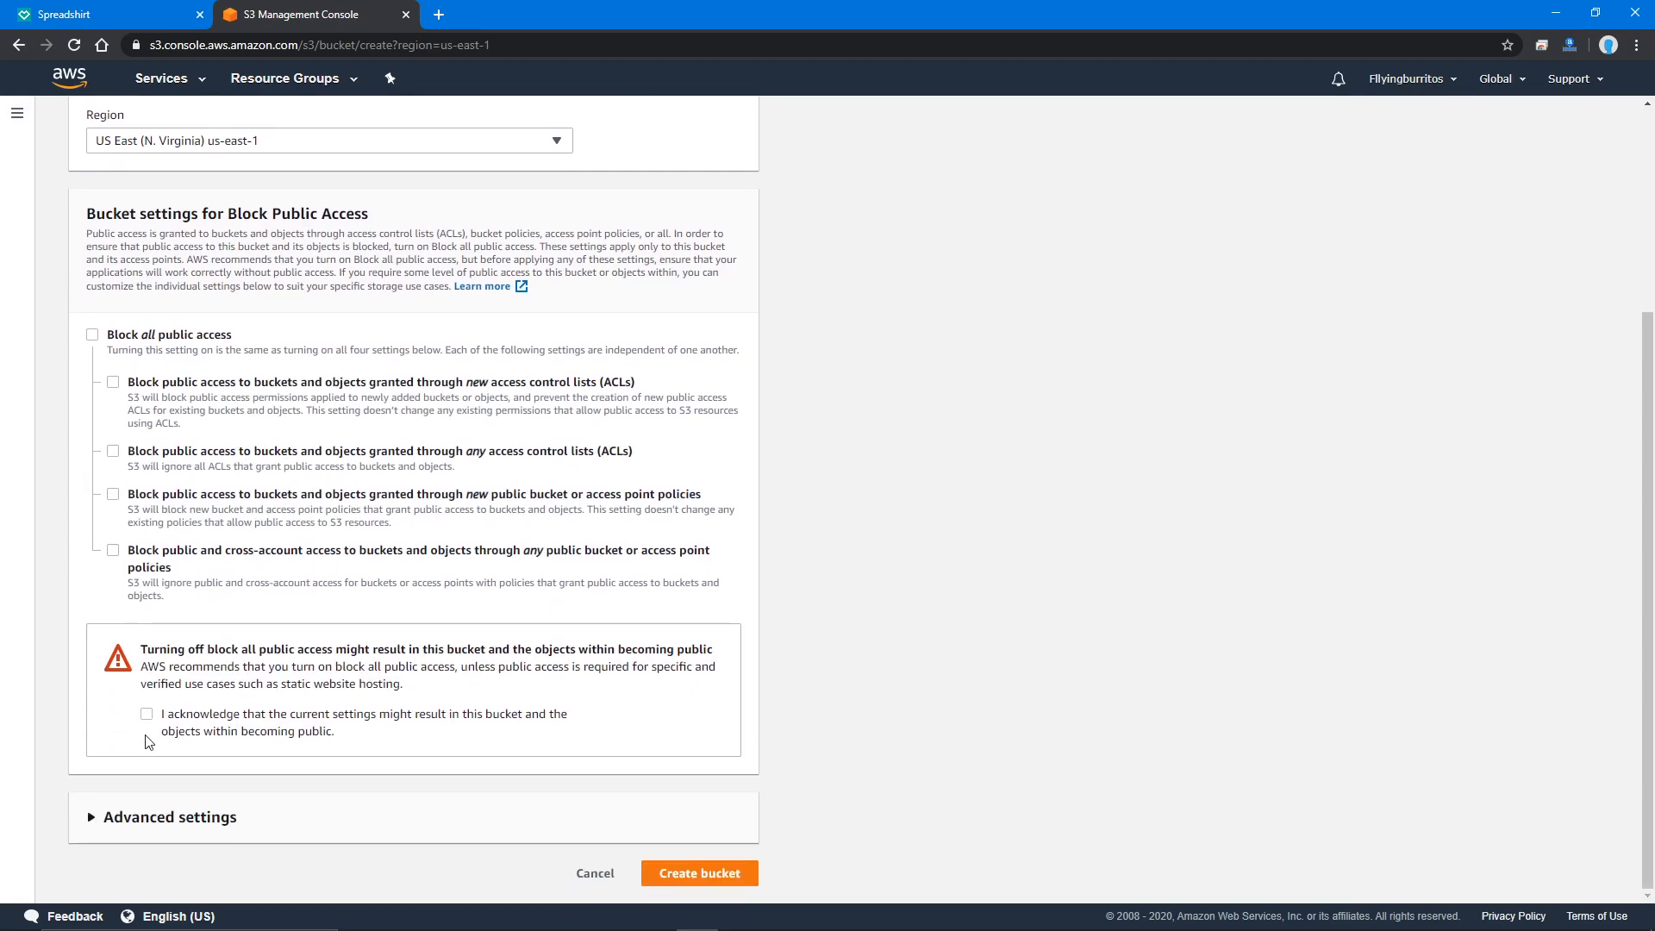
pyautogui.click(148, 714)
pyautogui.click(604, 873)
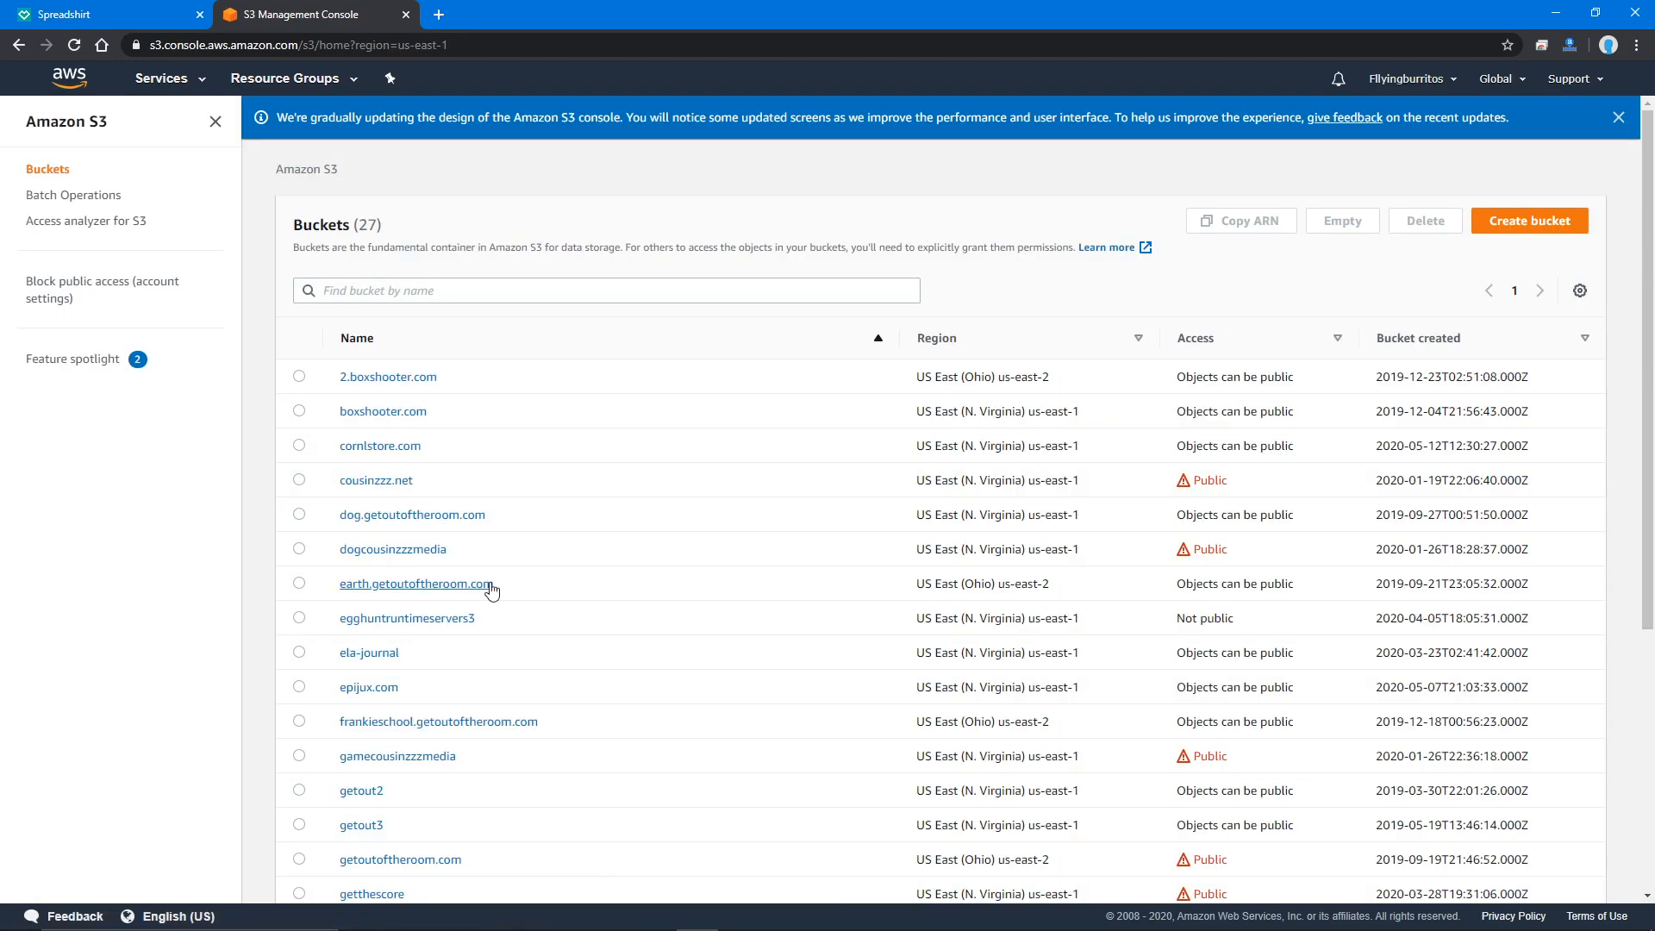
# - Open the cousinzzz.net bucket from the bucket list
pyautogui.scroll(-3, 496, 586)
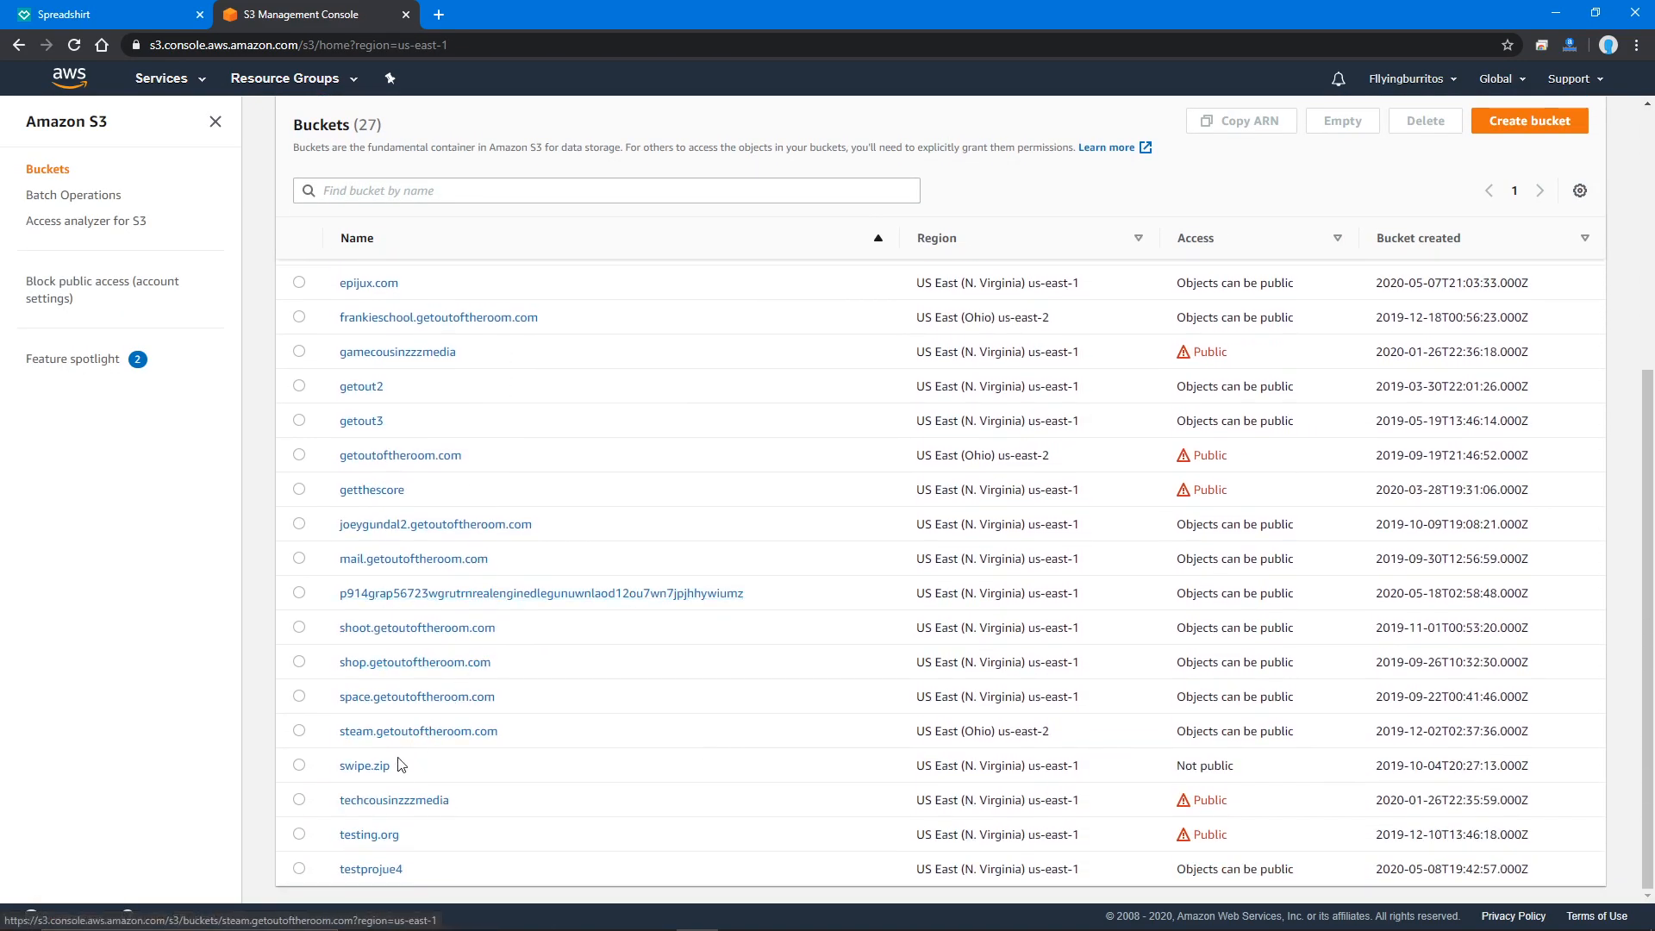
pyautogui.scroll(3, 420, 814)
pyautogui.scroll(3, 418, 810)
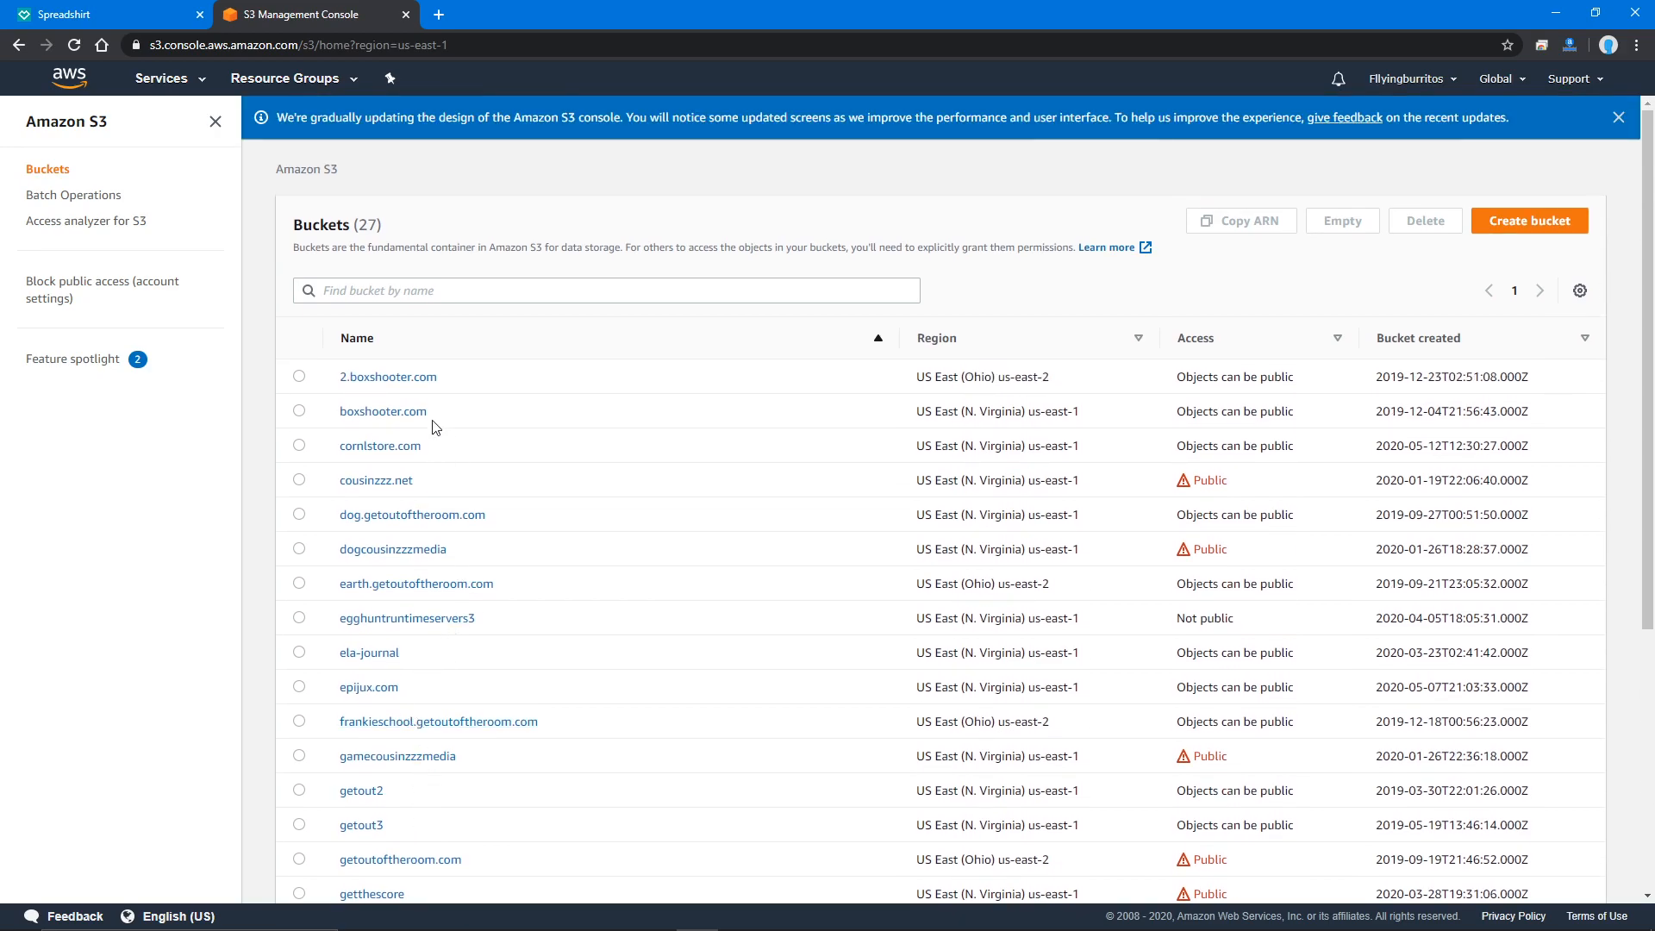
pyautogui.click(371, 488)
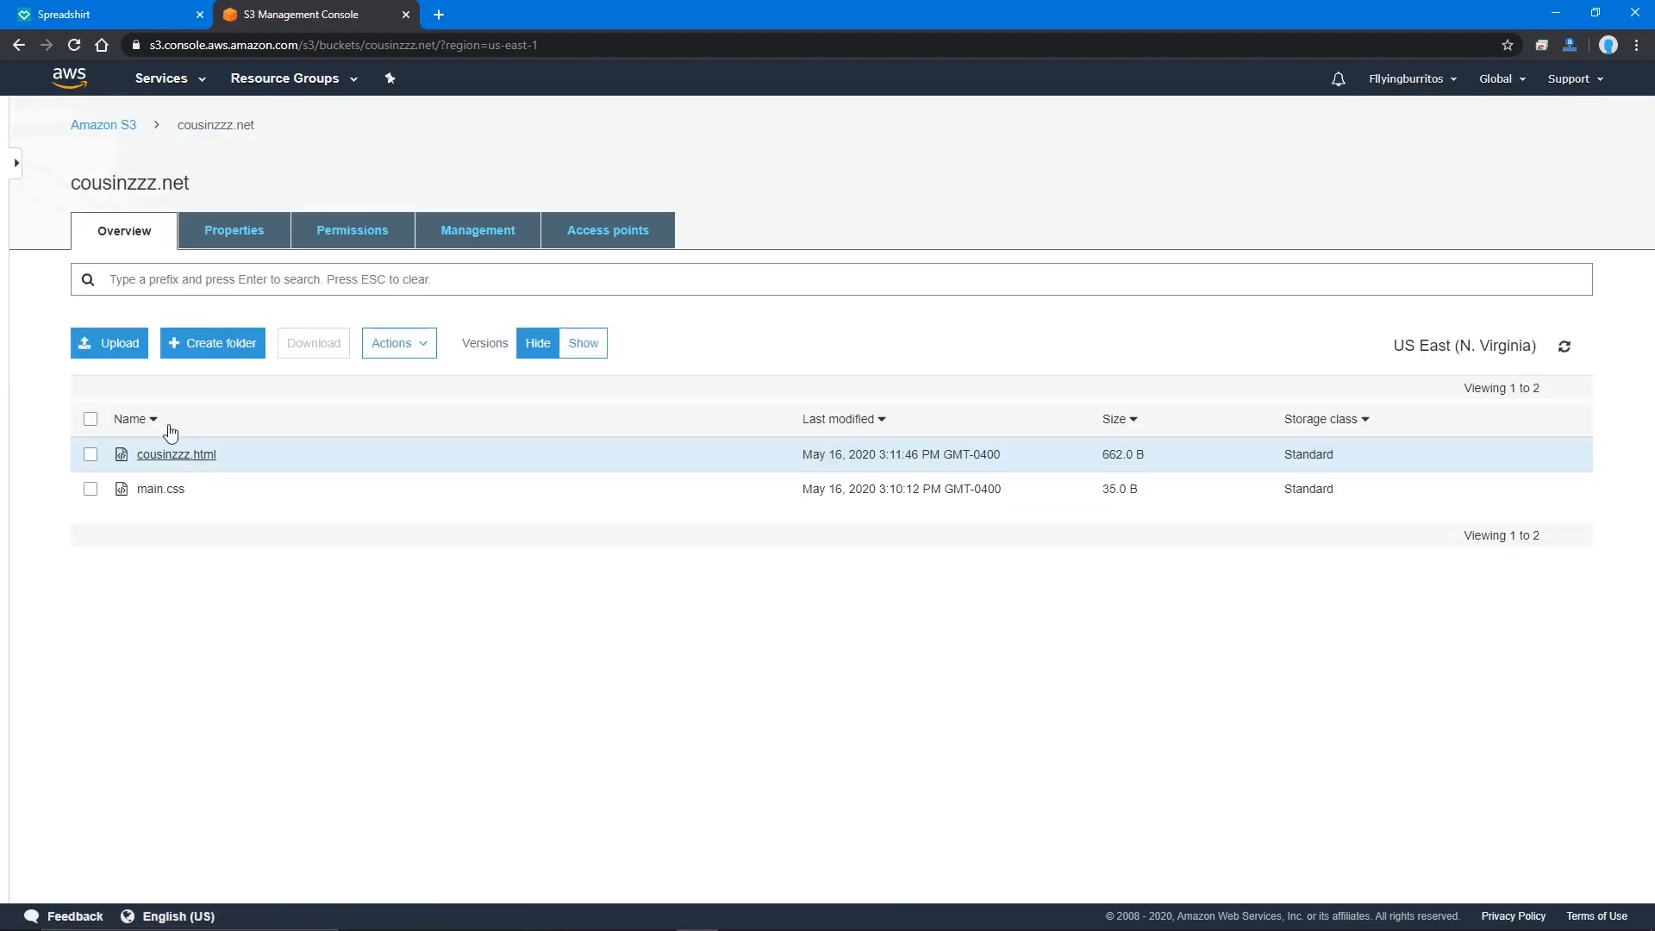
# - Upload shop.html to the bucket, check its details, and return to the file list
pyautogui.click(100, 347)
pyautogui.click(813, 528)
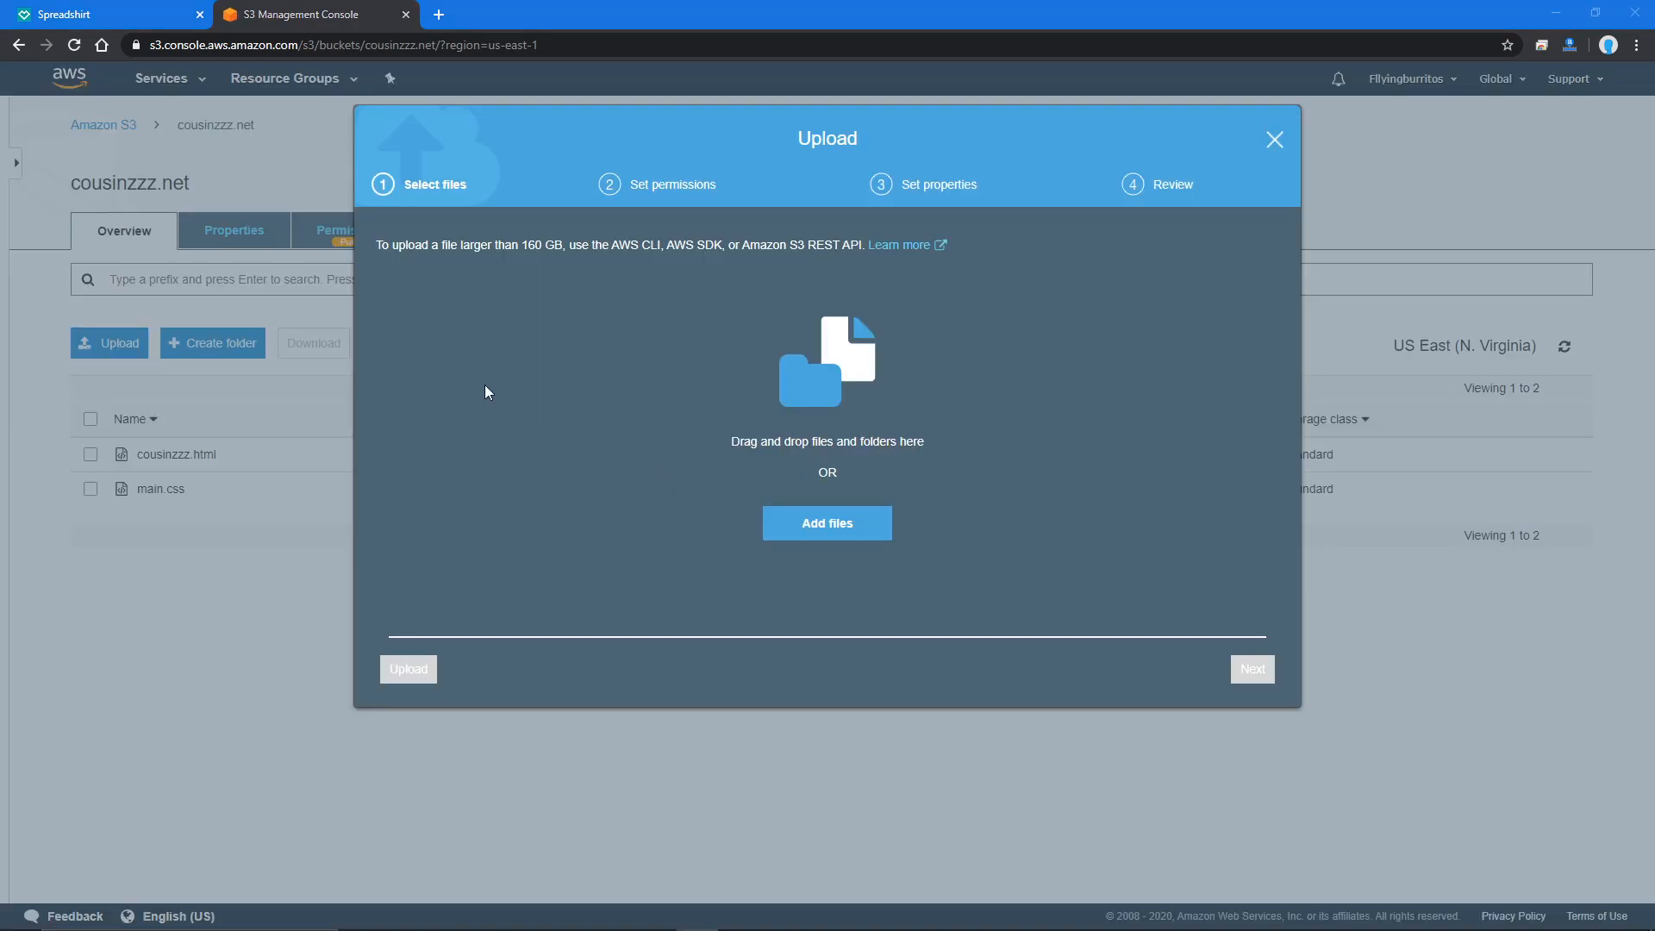
pyautogui.doubleClick(334, 148)
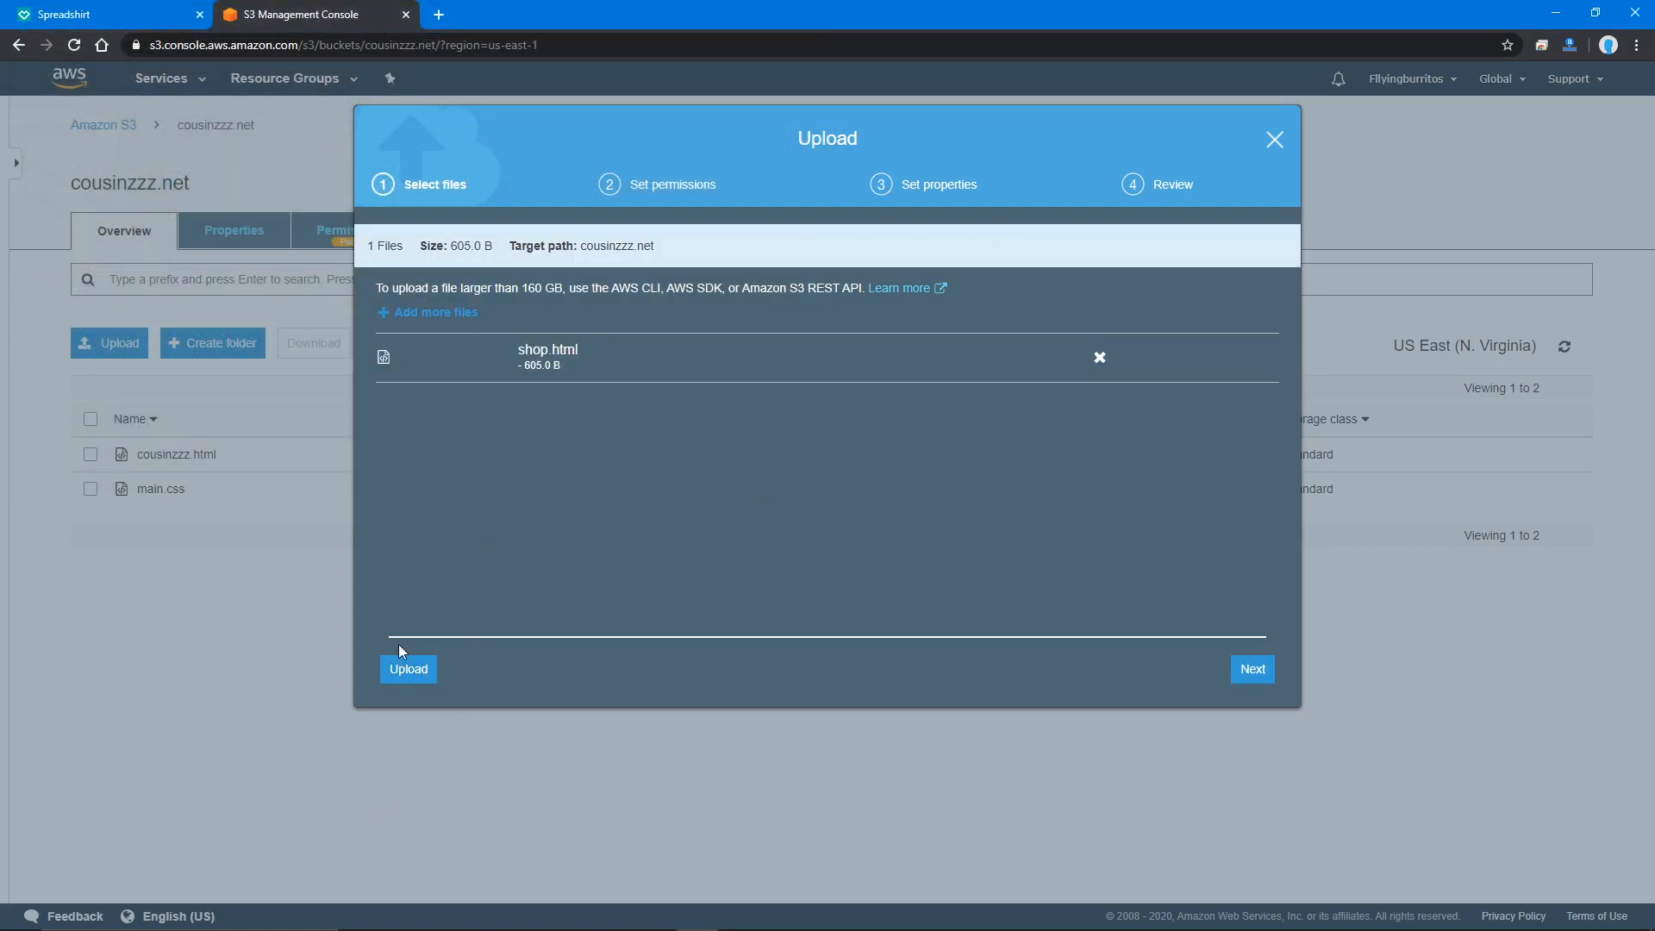
pyautogui.click(409, 673)
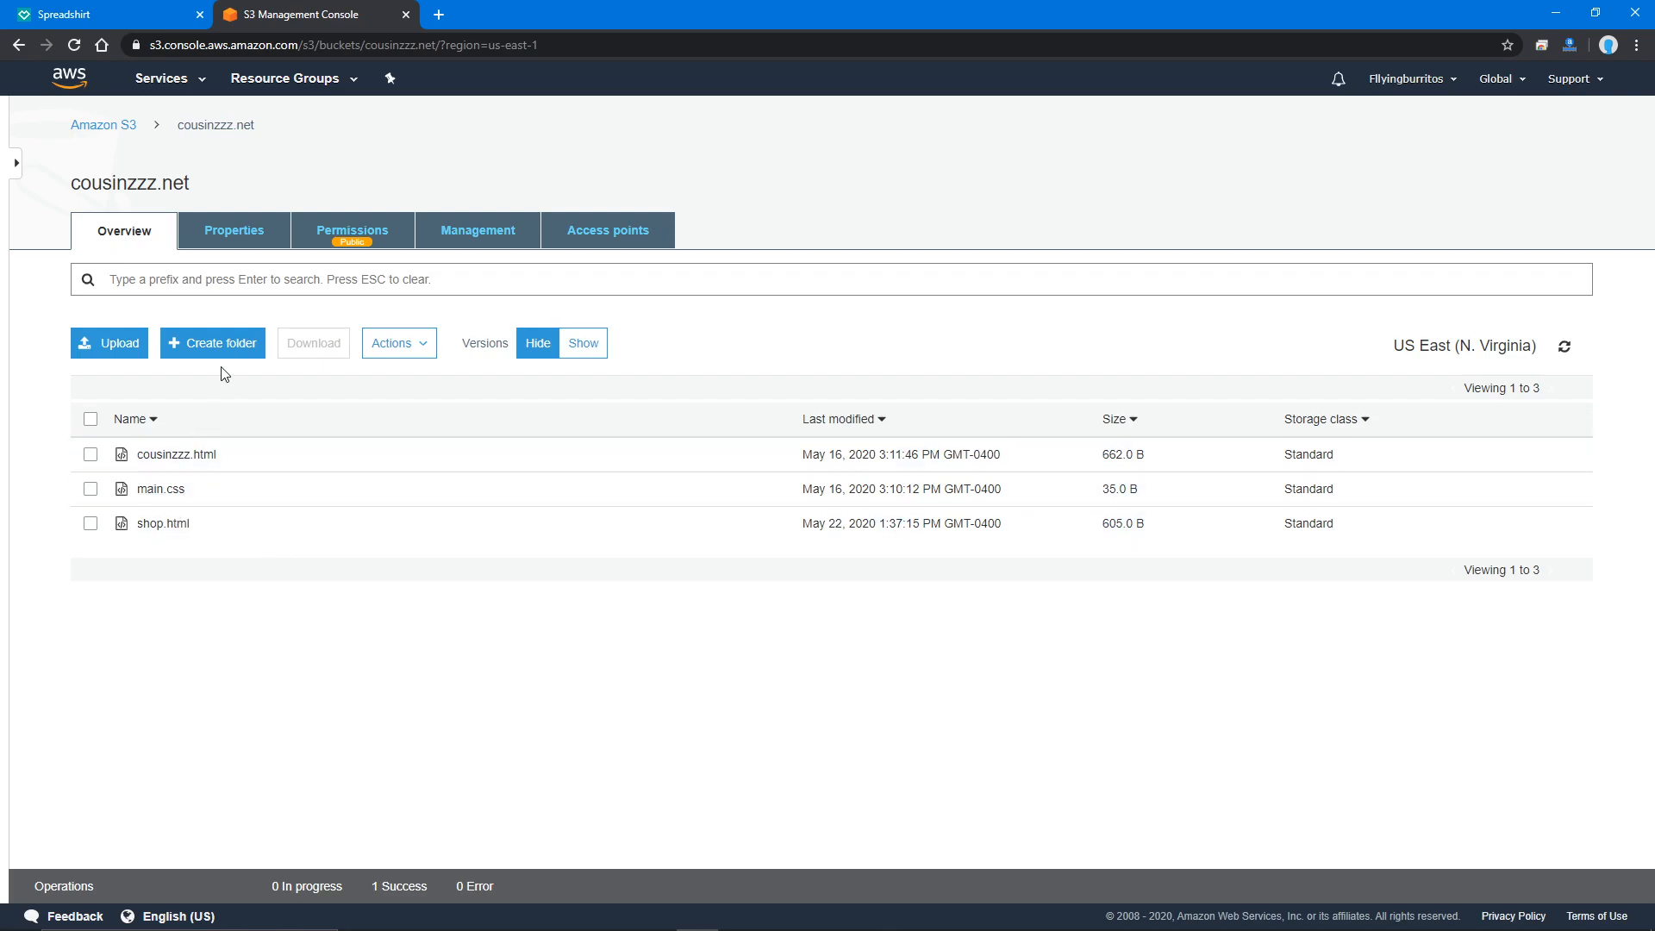
pyautogui.click(148, 524)
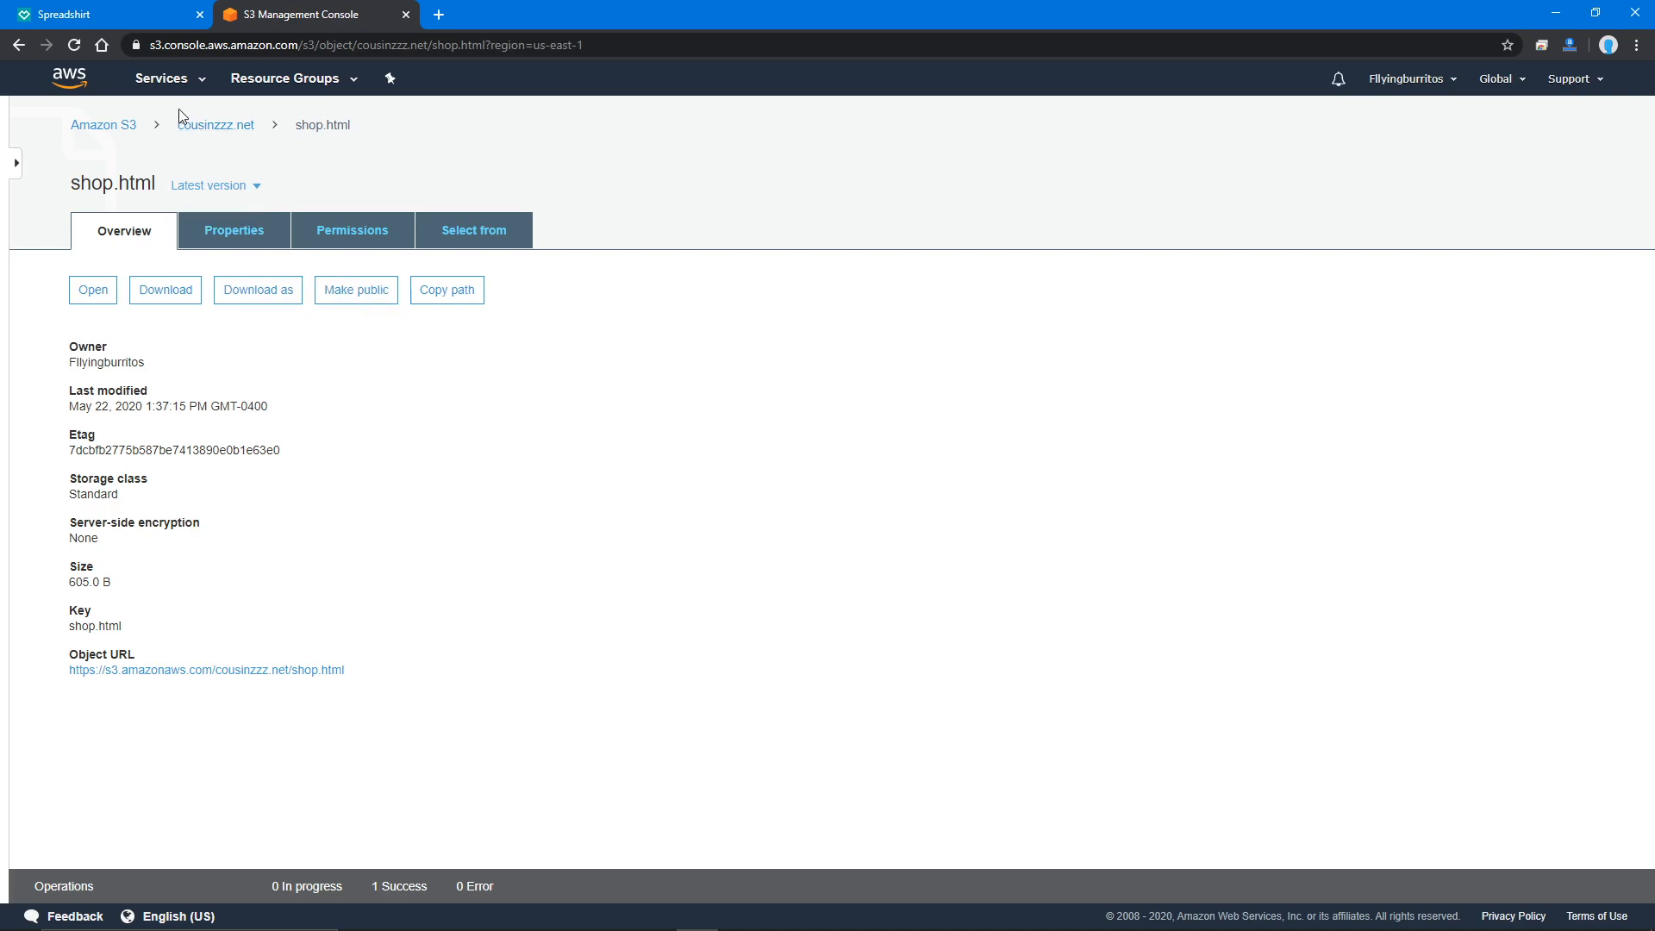
pyautogui.click(193, 126)
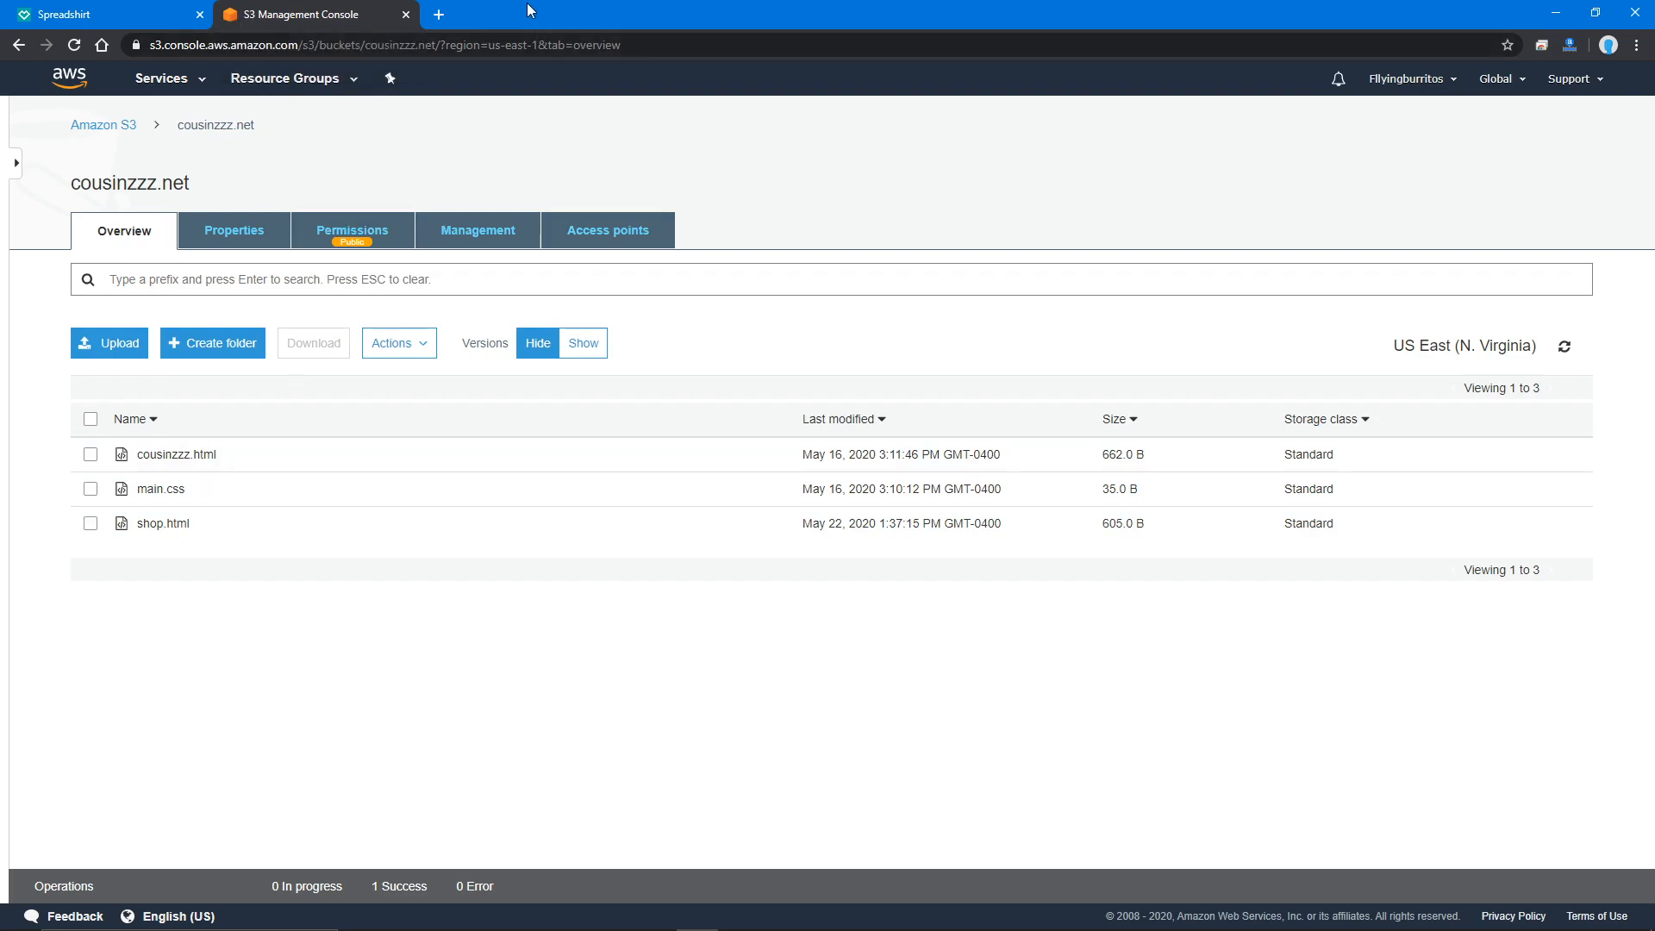
# - Load cousinzzz.net in a new tab to view the dog-design shop, then return to S3
pyautogui.click(441, 12)
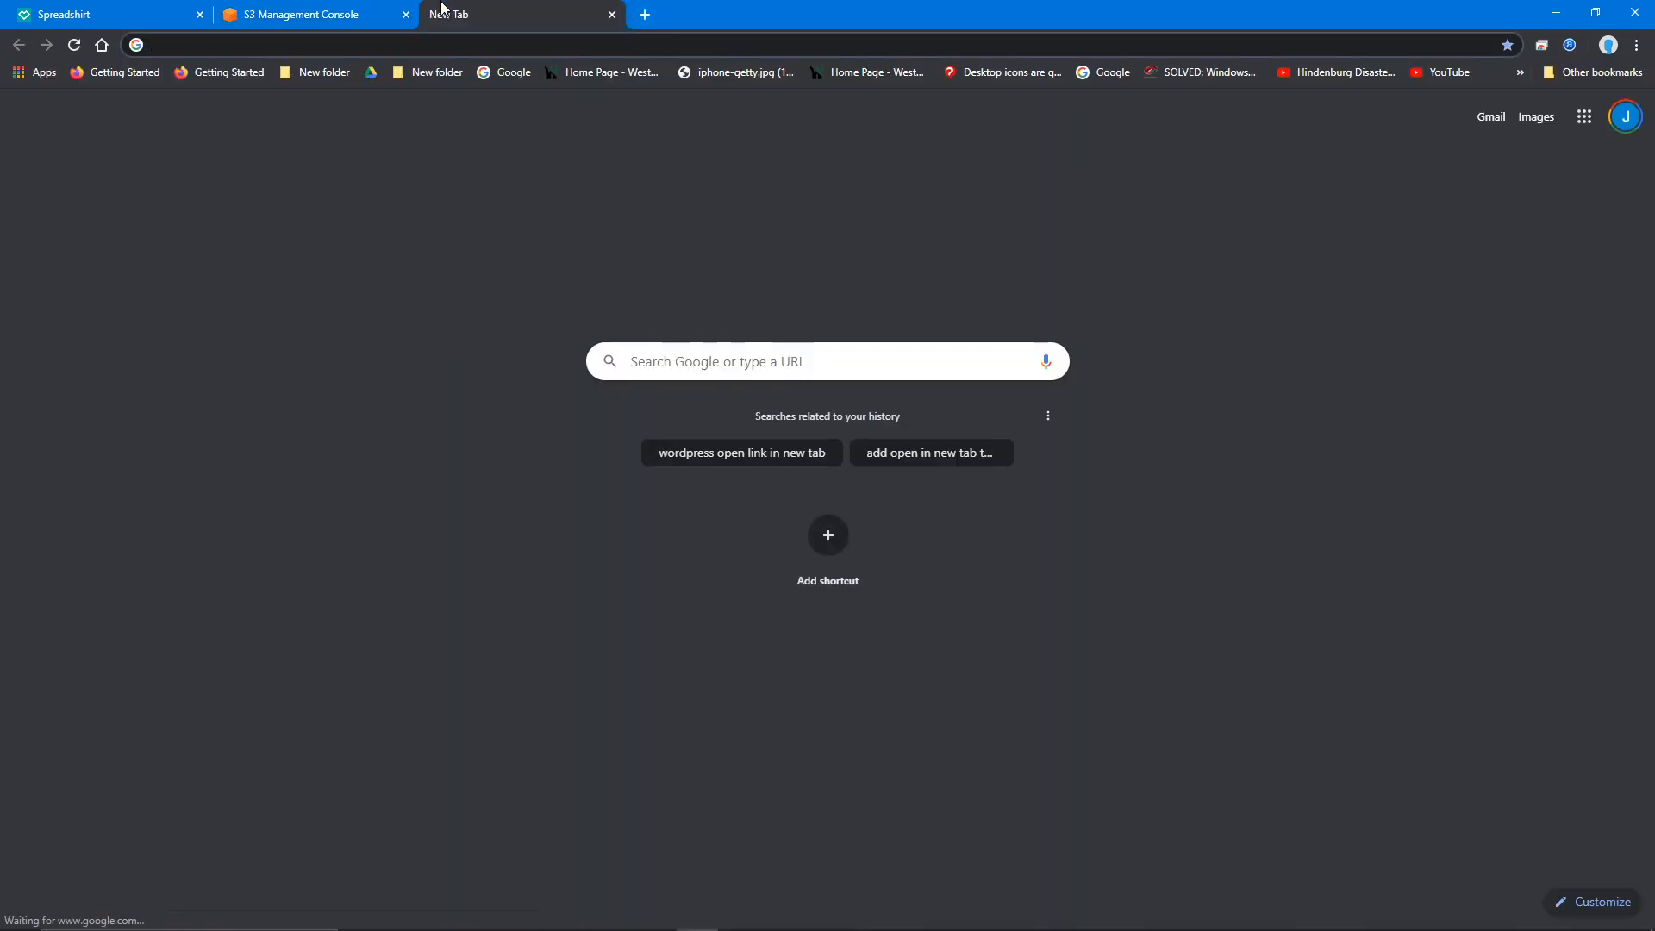
pyautogui.write('cousinzzz.net')
pyautogui.press('Return')
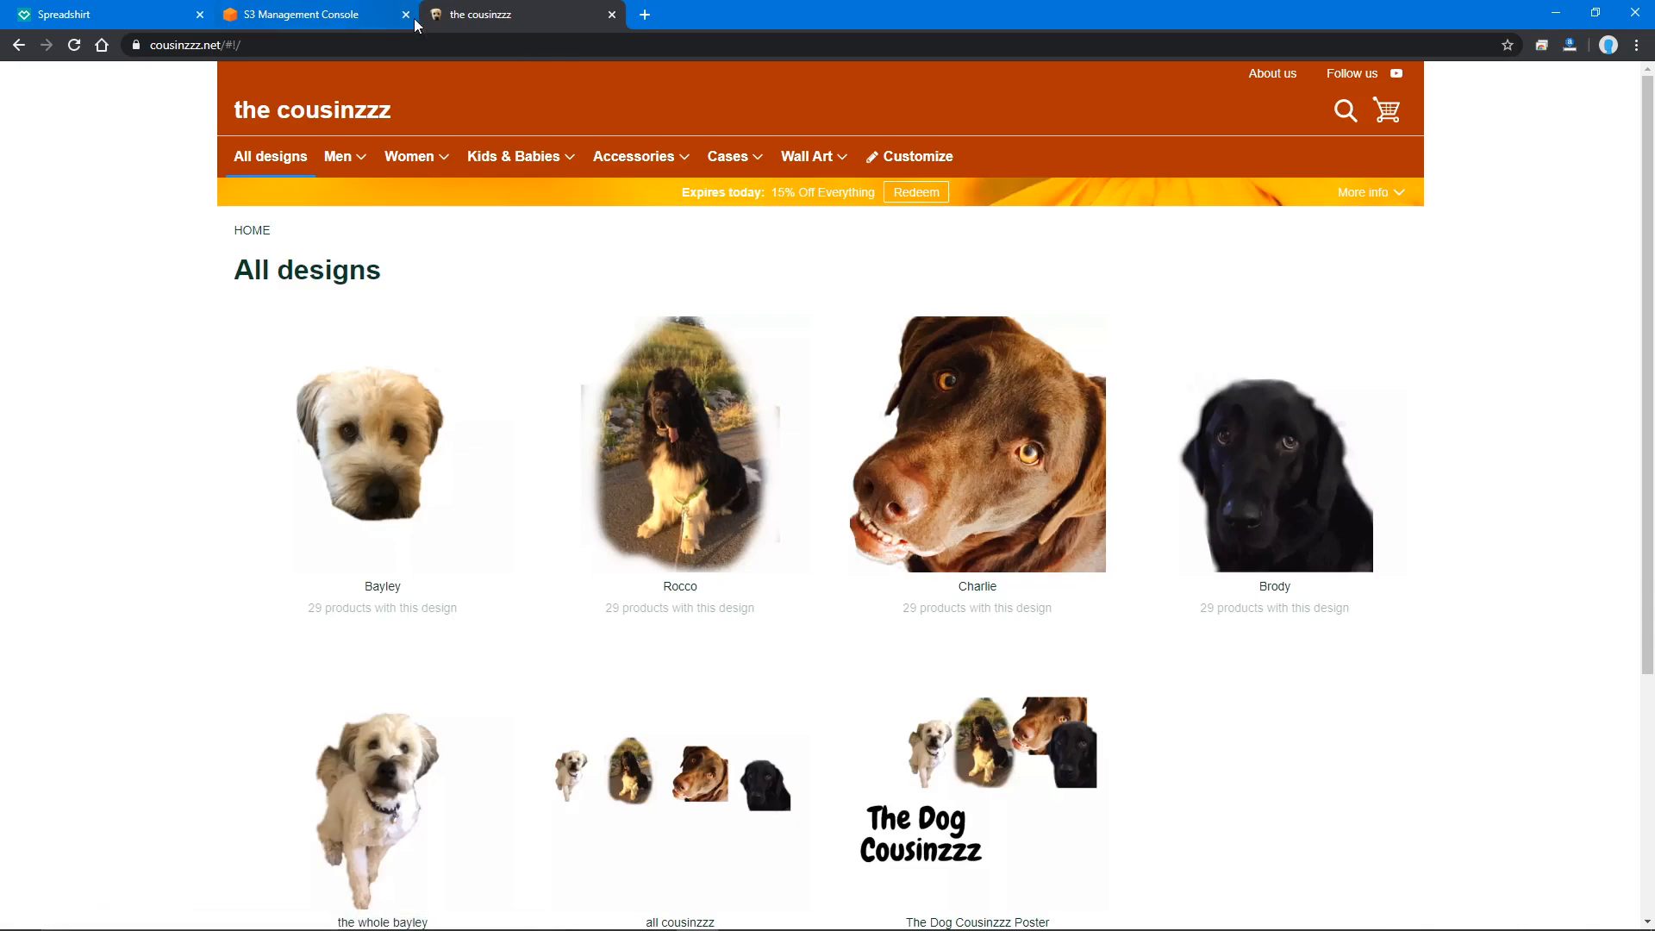
pyautogui.click(336, 10)
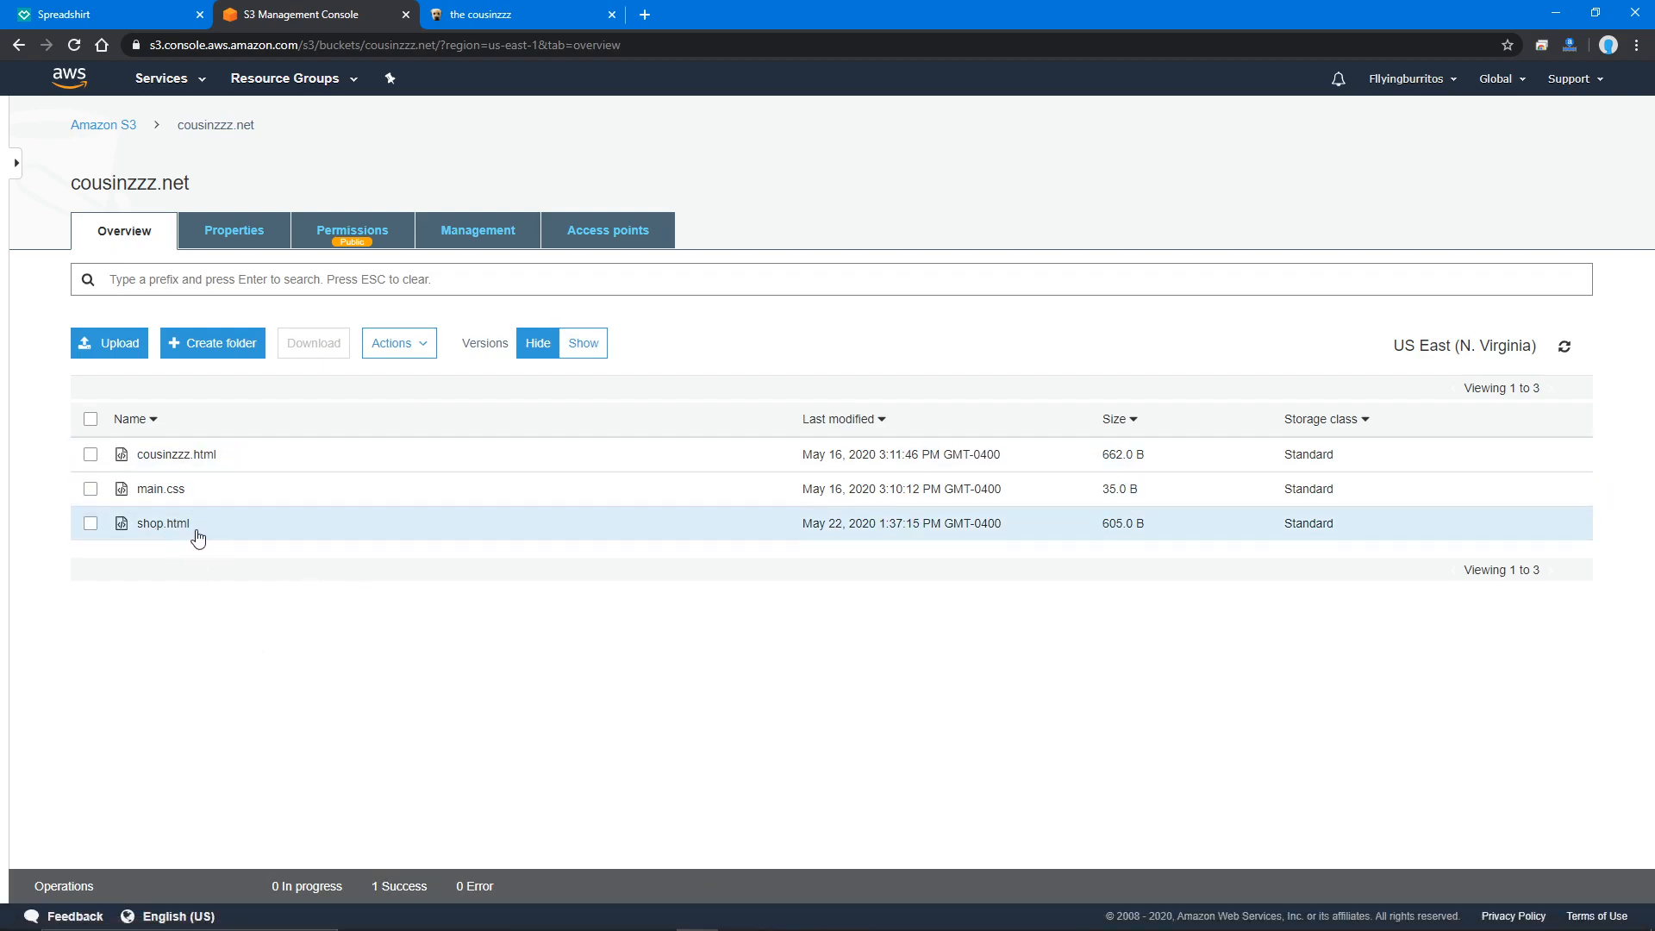
pyautogui.click(732, 919)
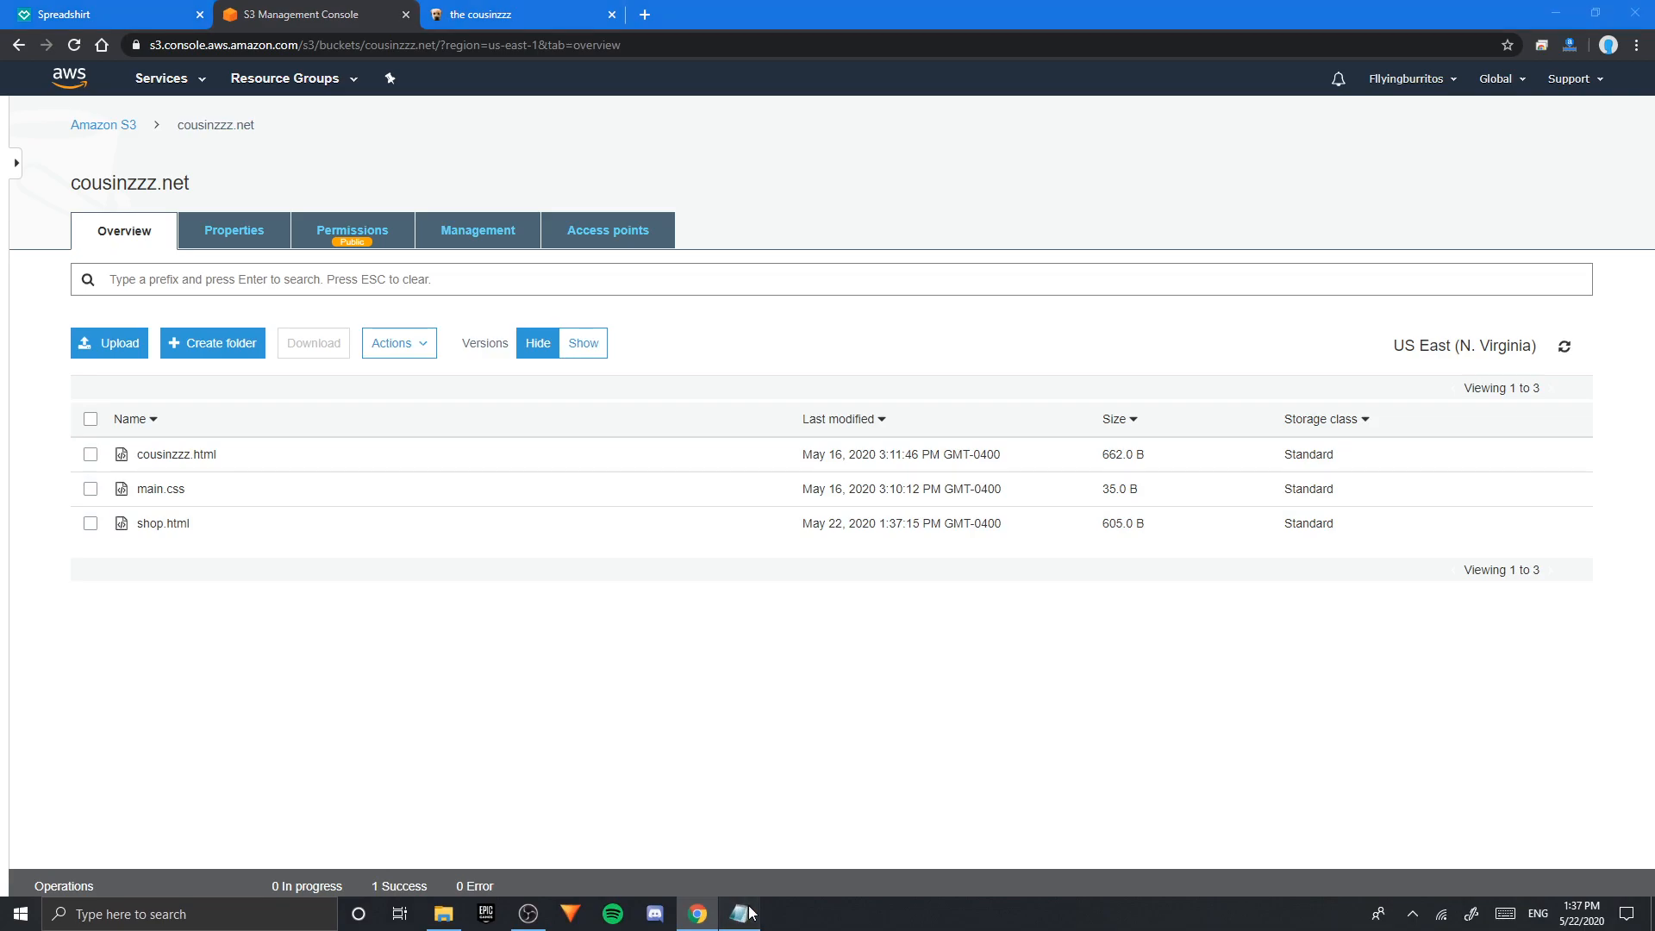
pyautogui.scroll(1, 816, 564)
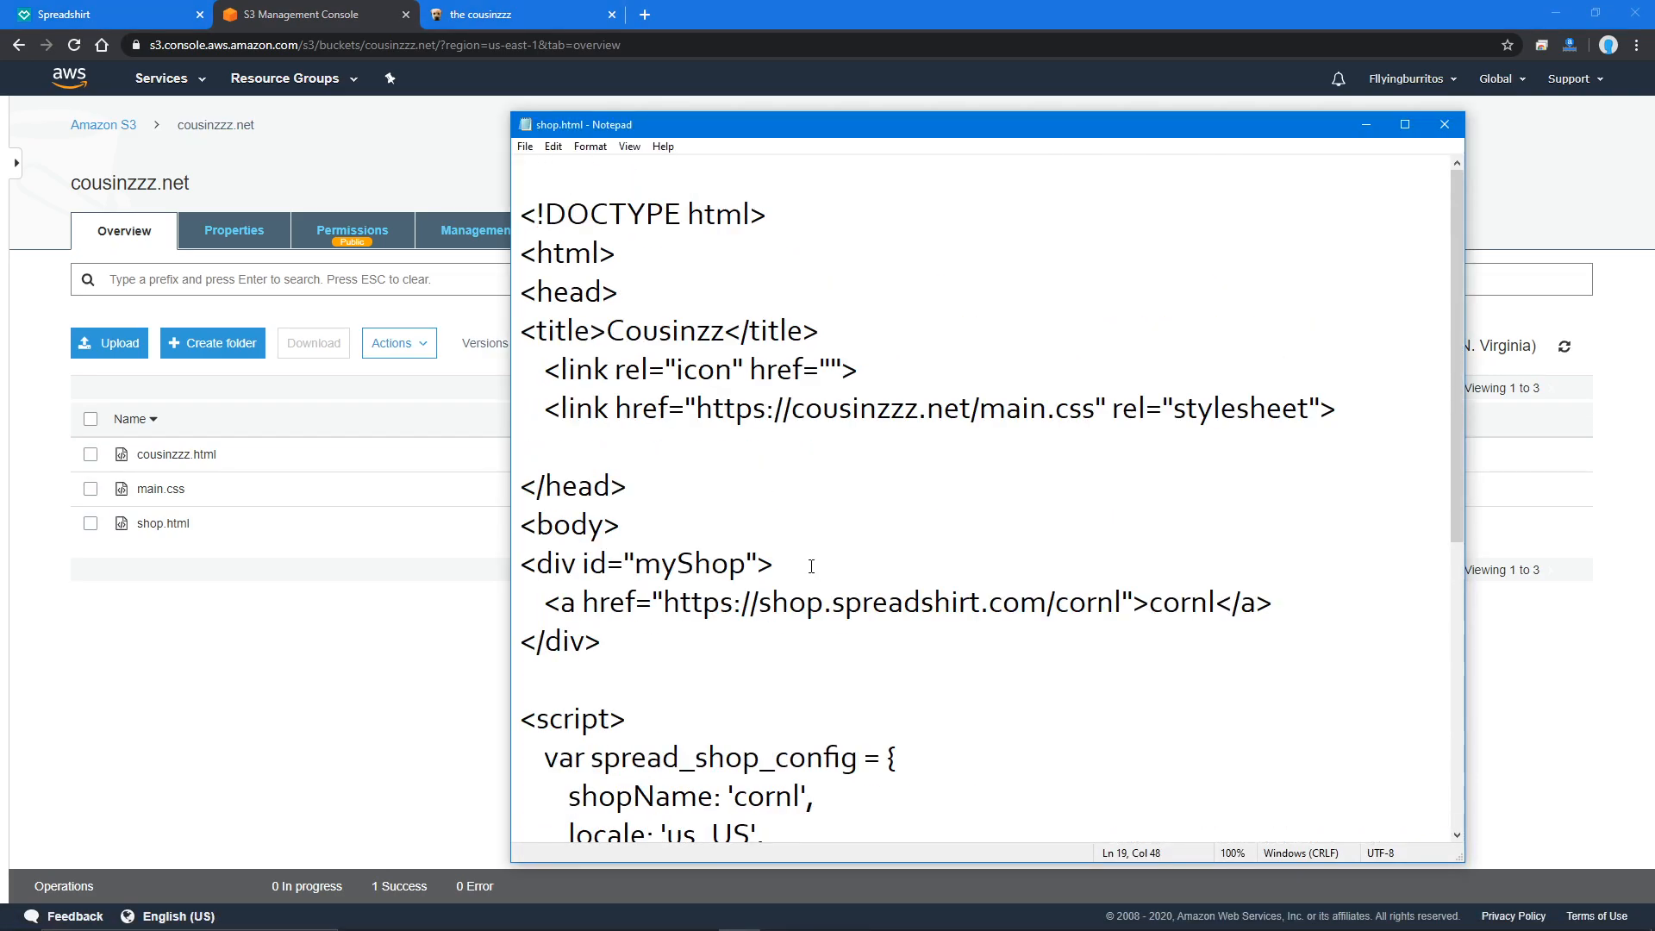
pyautogui.click(831, 362)
pyautogui.click(361, 657)
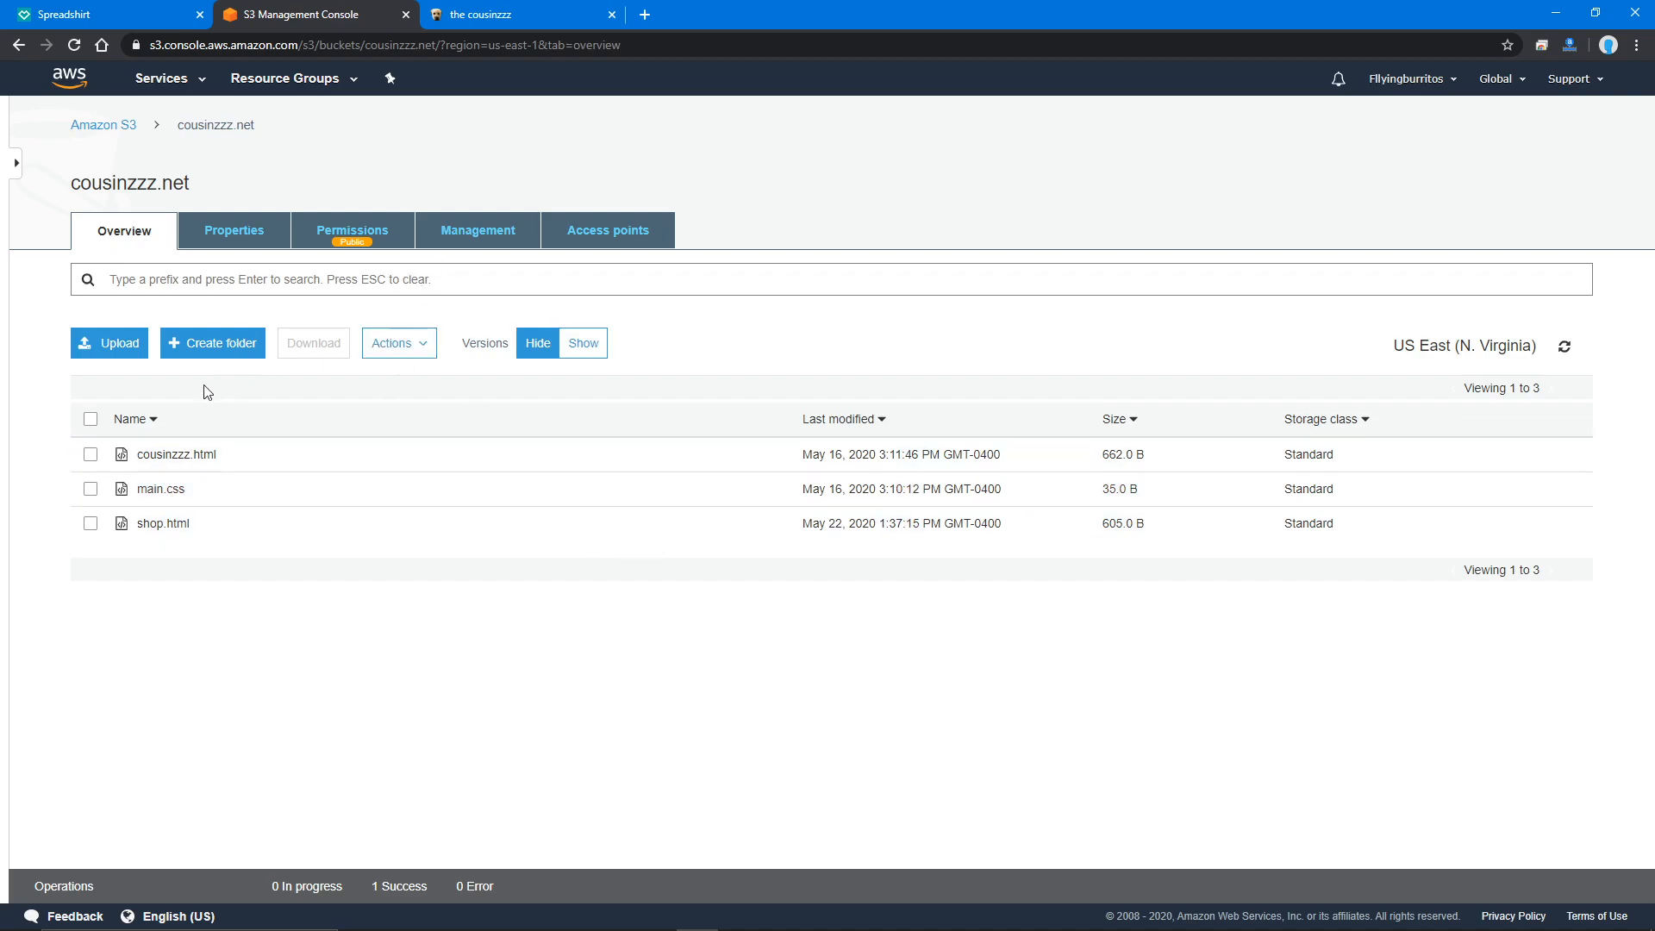
# - Make cousinzzz.html, main.css and shop.html public via Actions > Make public
pyautogui.click(91, 419)
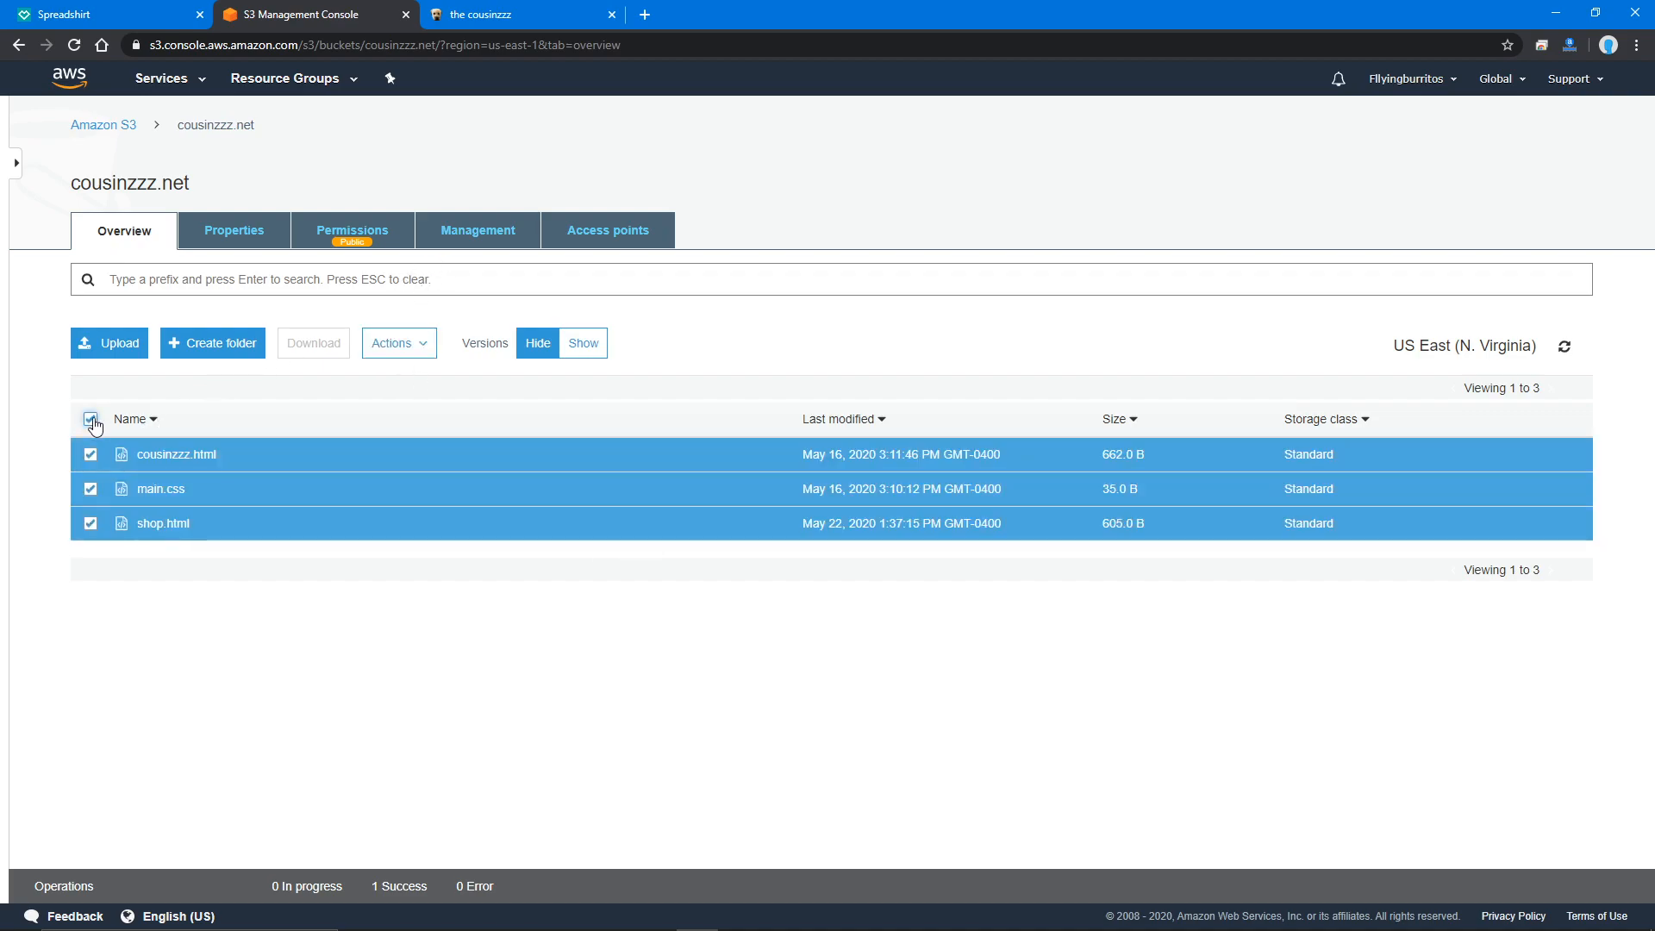
pyautogui.click(396, 336)
pyautogui.click(438, 614)
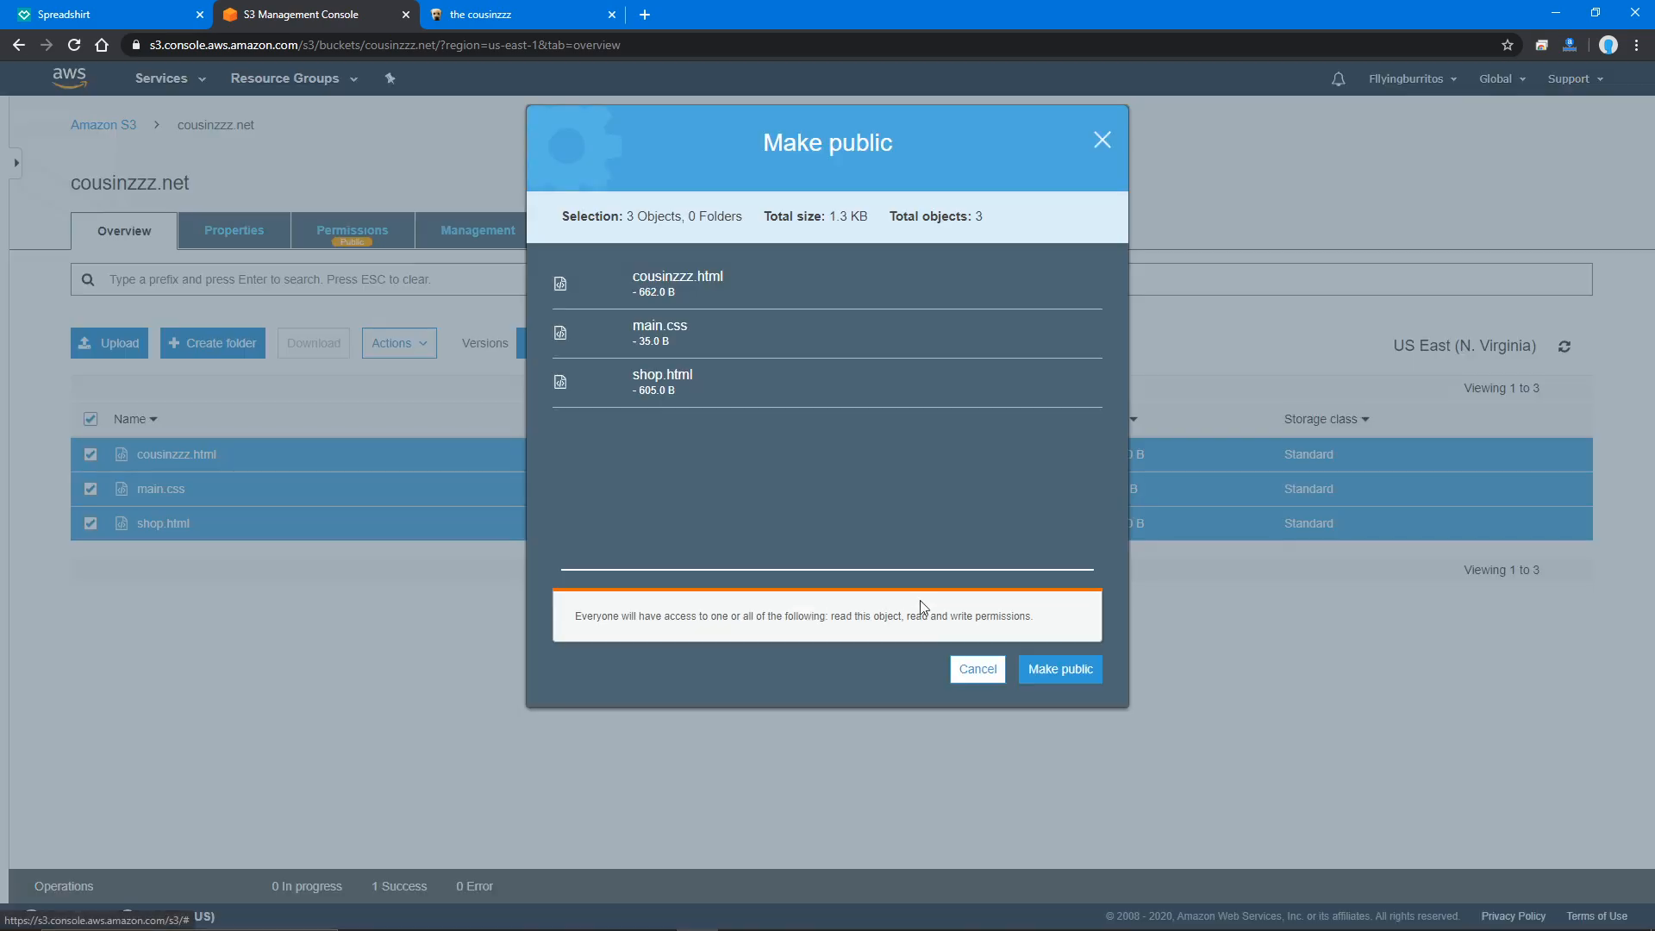
pyautogui.click(1059, 677)
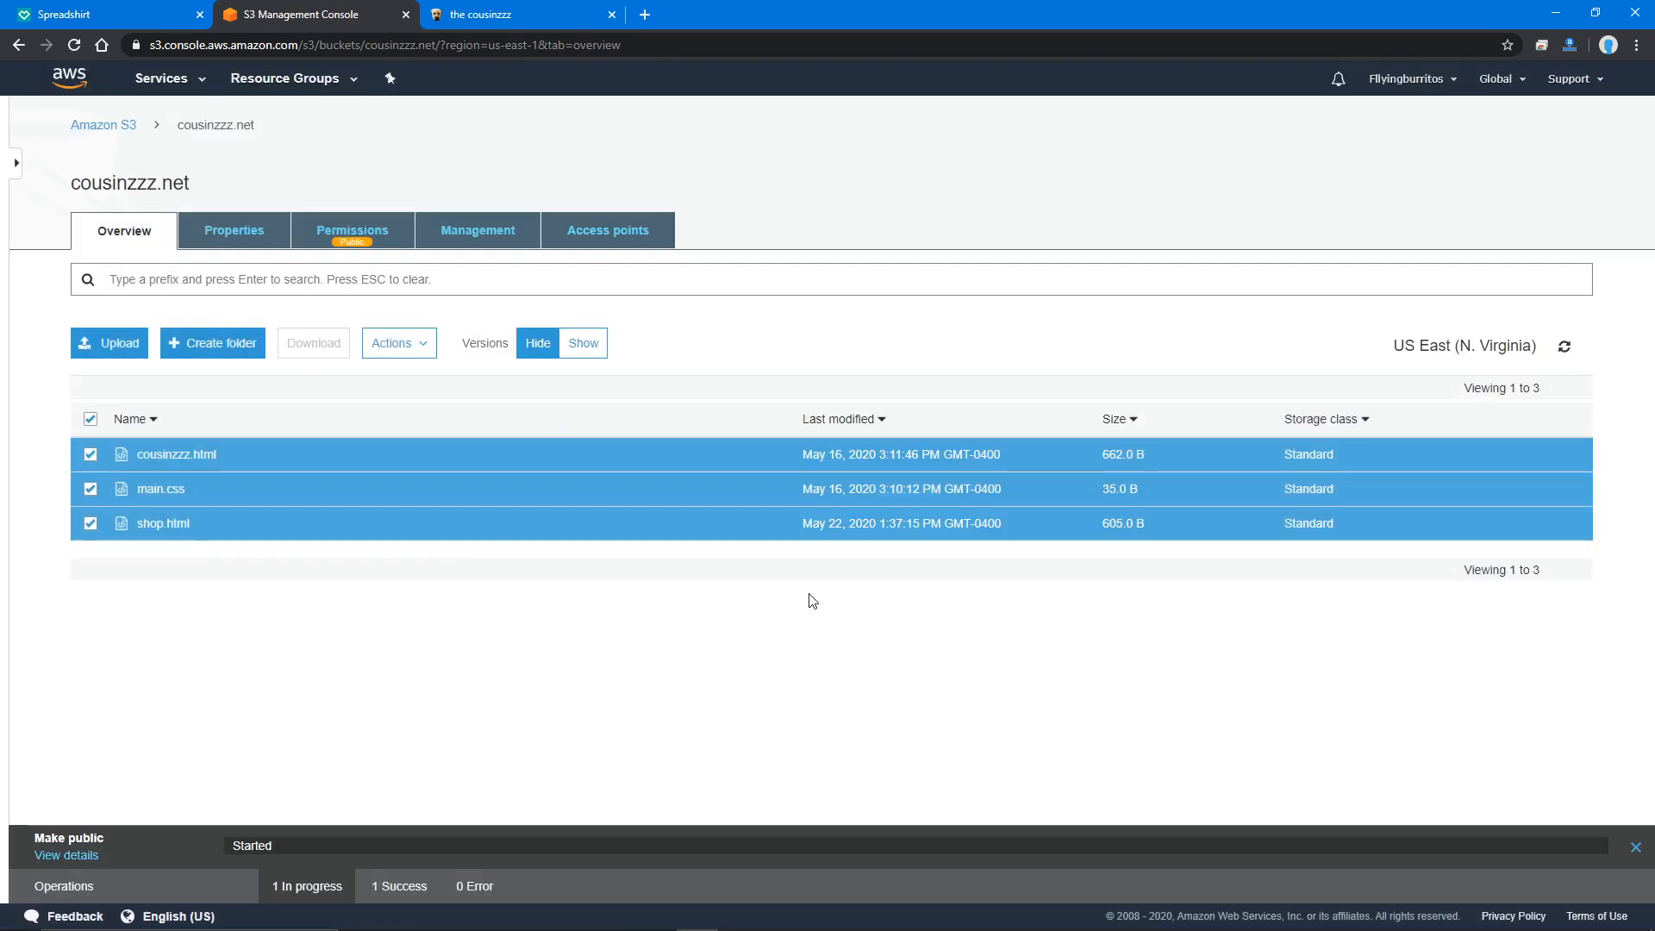
# - Enable static website hosting with cousinzzz.html as the index document and save
pyautogui.click(273, 248)
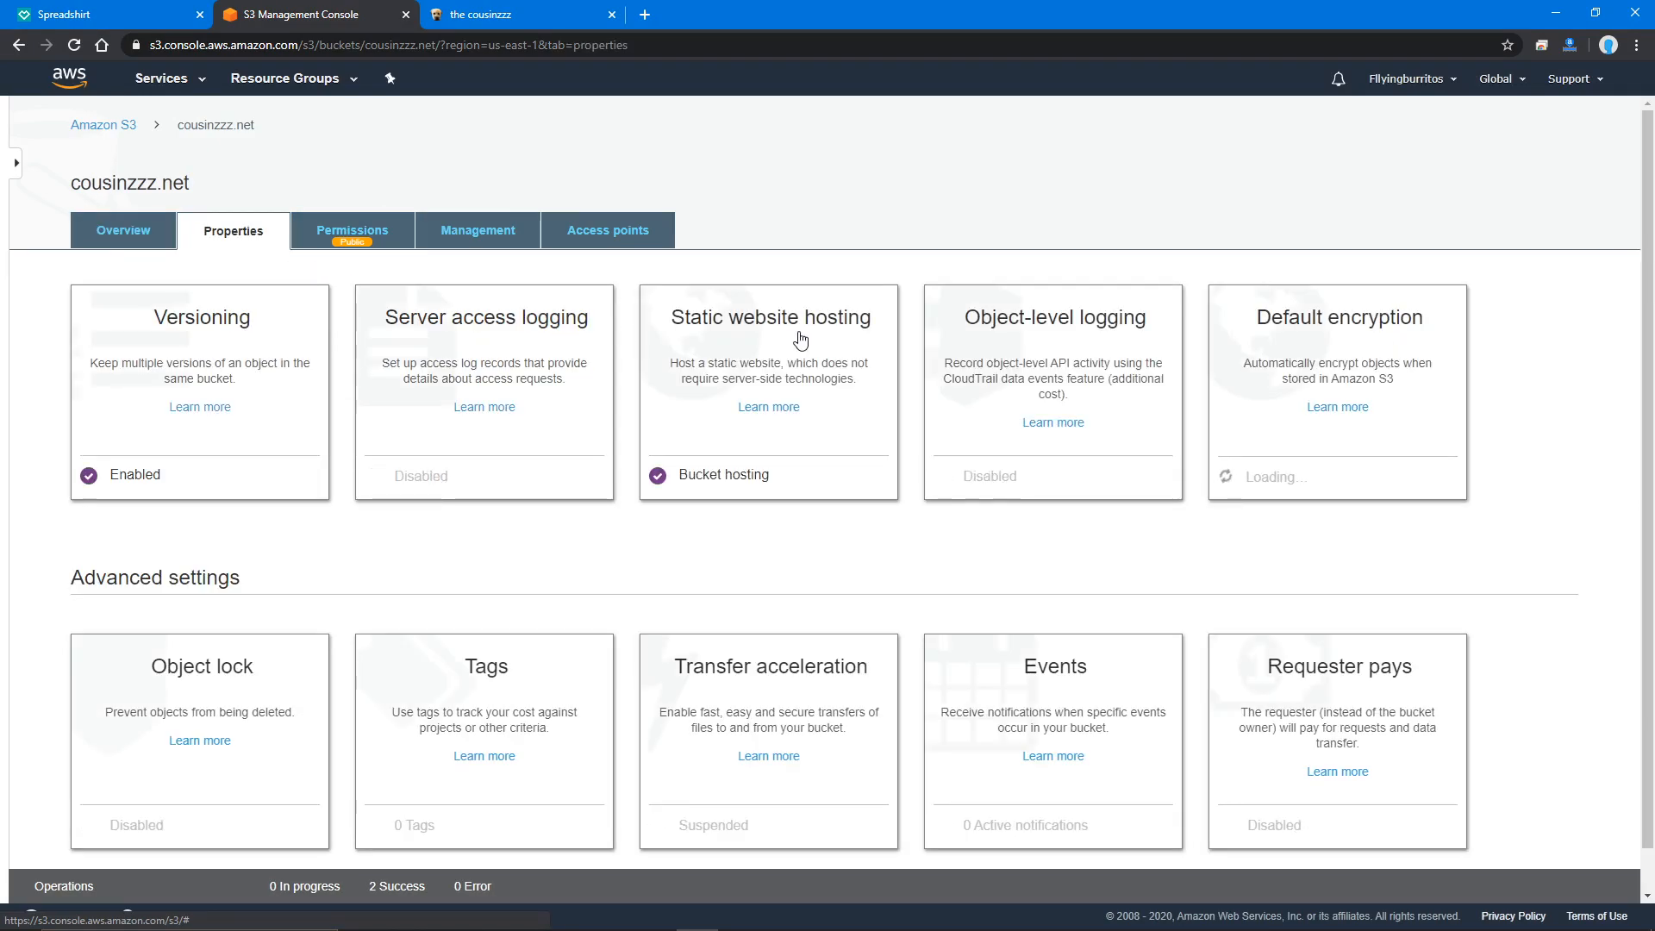
pyautogui.click(792, 333)
pyautogui.click(826, 470)
pyautogui.click(677, 481)
pyautogui.click(816, 475)
pyautogui.moveTo(816, 475); pyautogui.dragTo(653, 471)
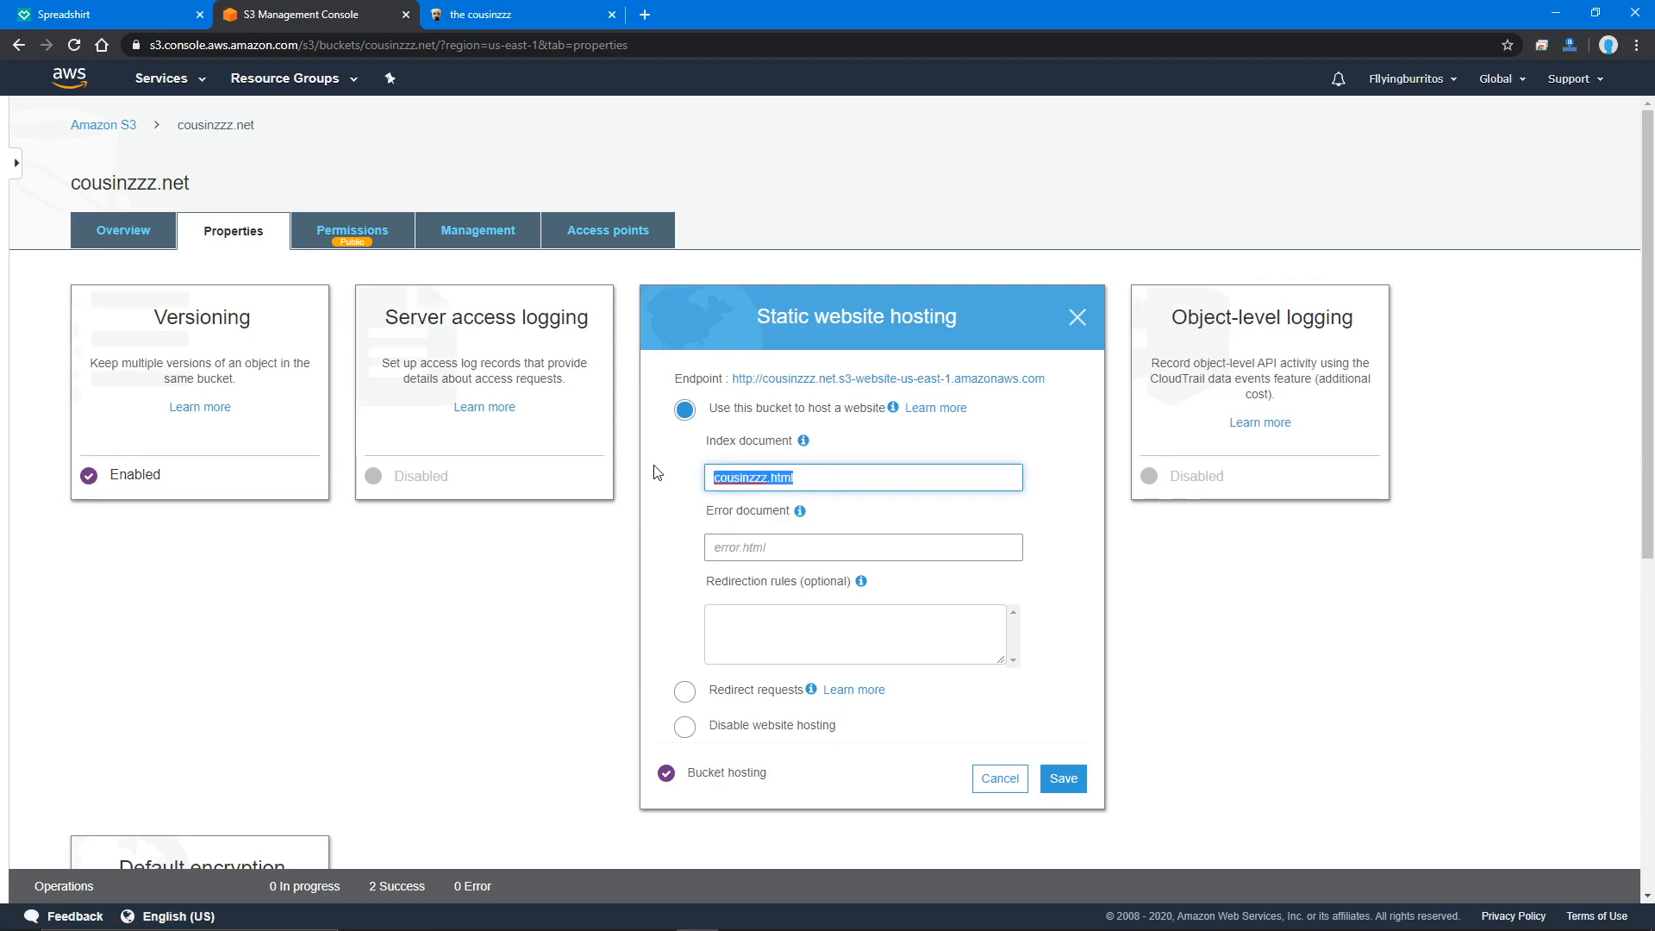
pyautogui.click(787, 548)
pyautogui.click(811, 479)
pyautogui.click(1062, 779)
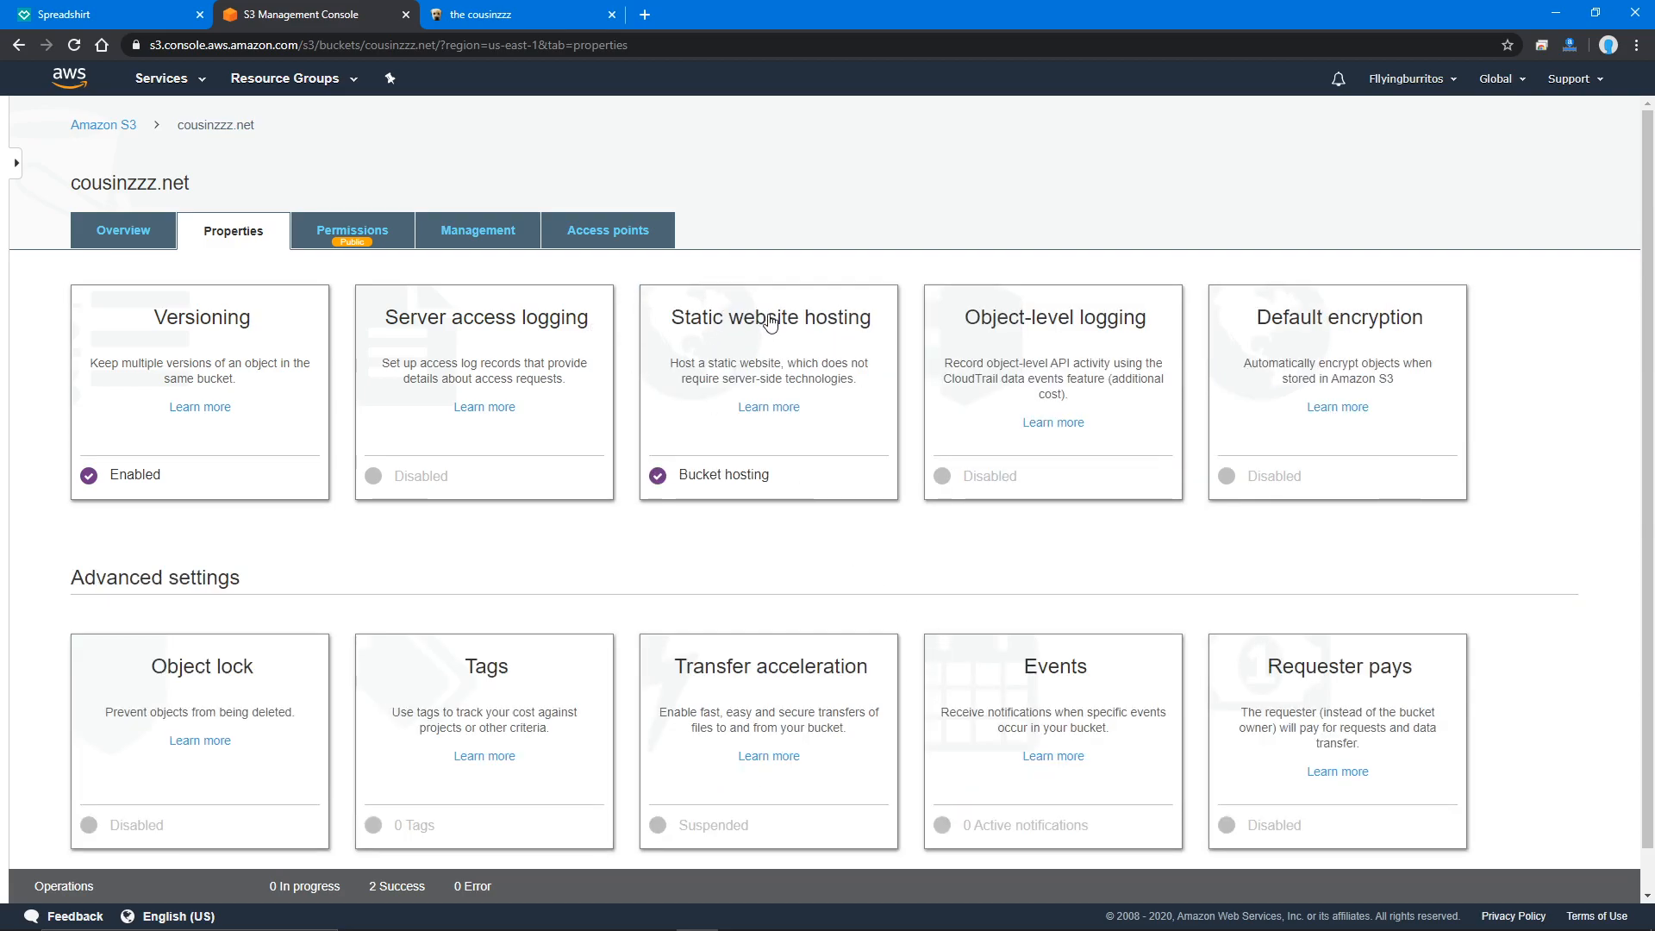
# - Recheck the index and error document entries and save the hosting settings again
pyautogui.click(853, 346)
pyautogui.moveTo(830, 479); pyautogui.dragTo(733, 470)
pyautogui.click(876, 452)
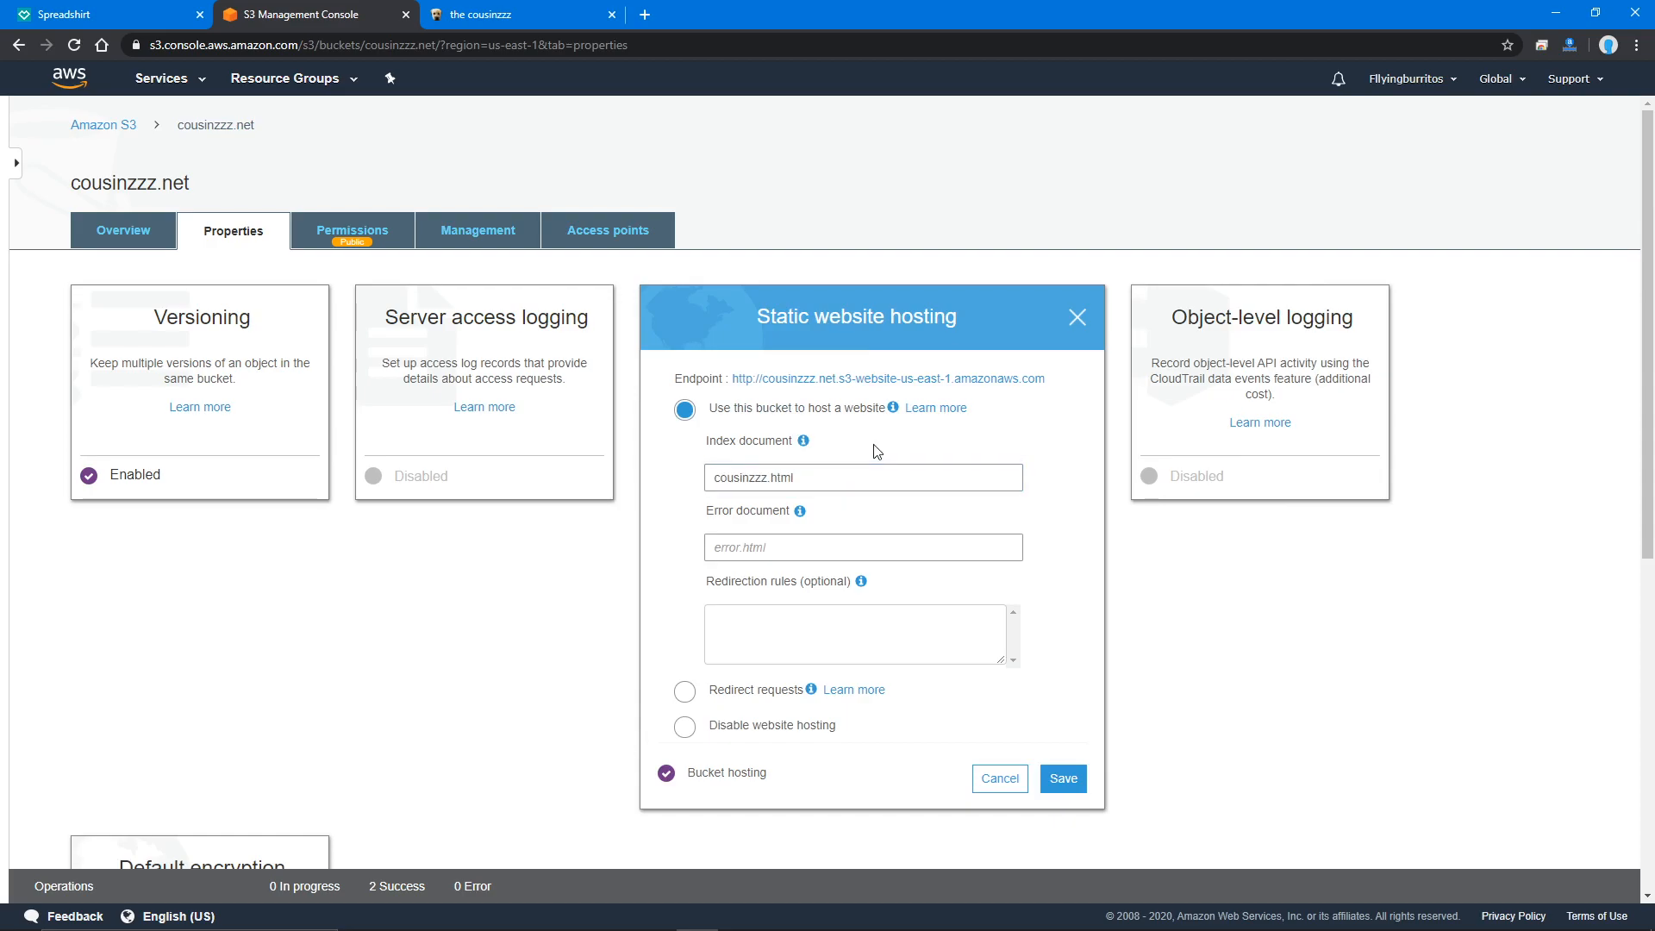
pyautogui.click(805, 549)
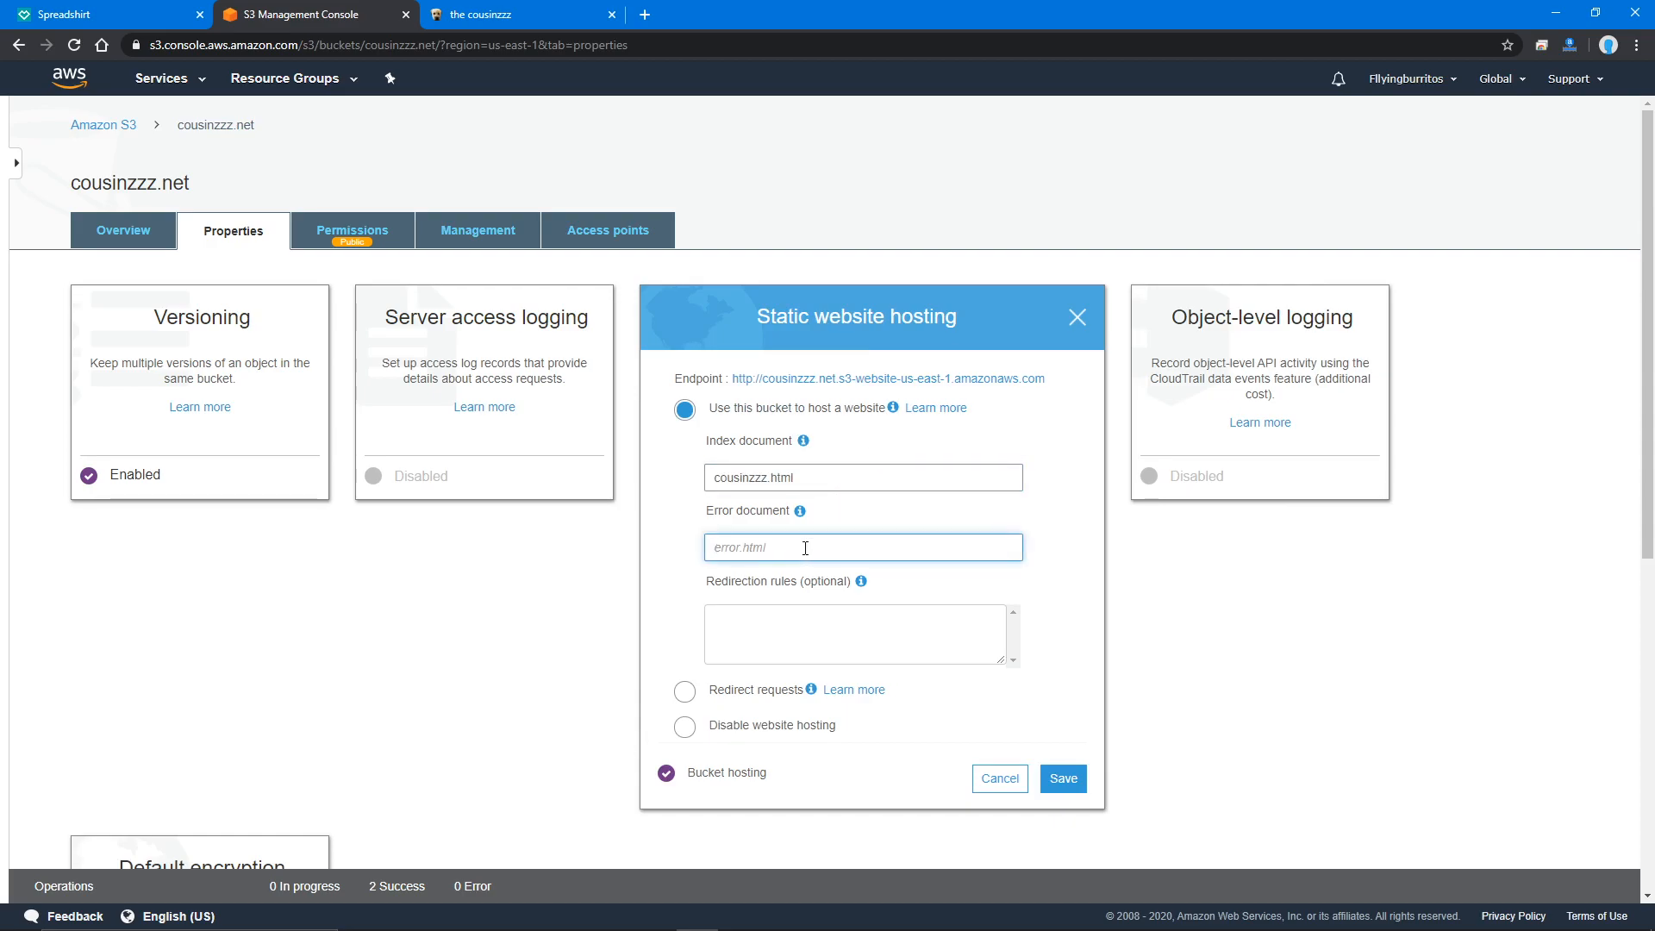
pyautogui.click(796, 534)
pyautogui.click(797, 541)
pyautogui.click(815, 474)
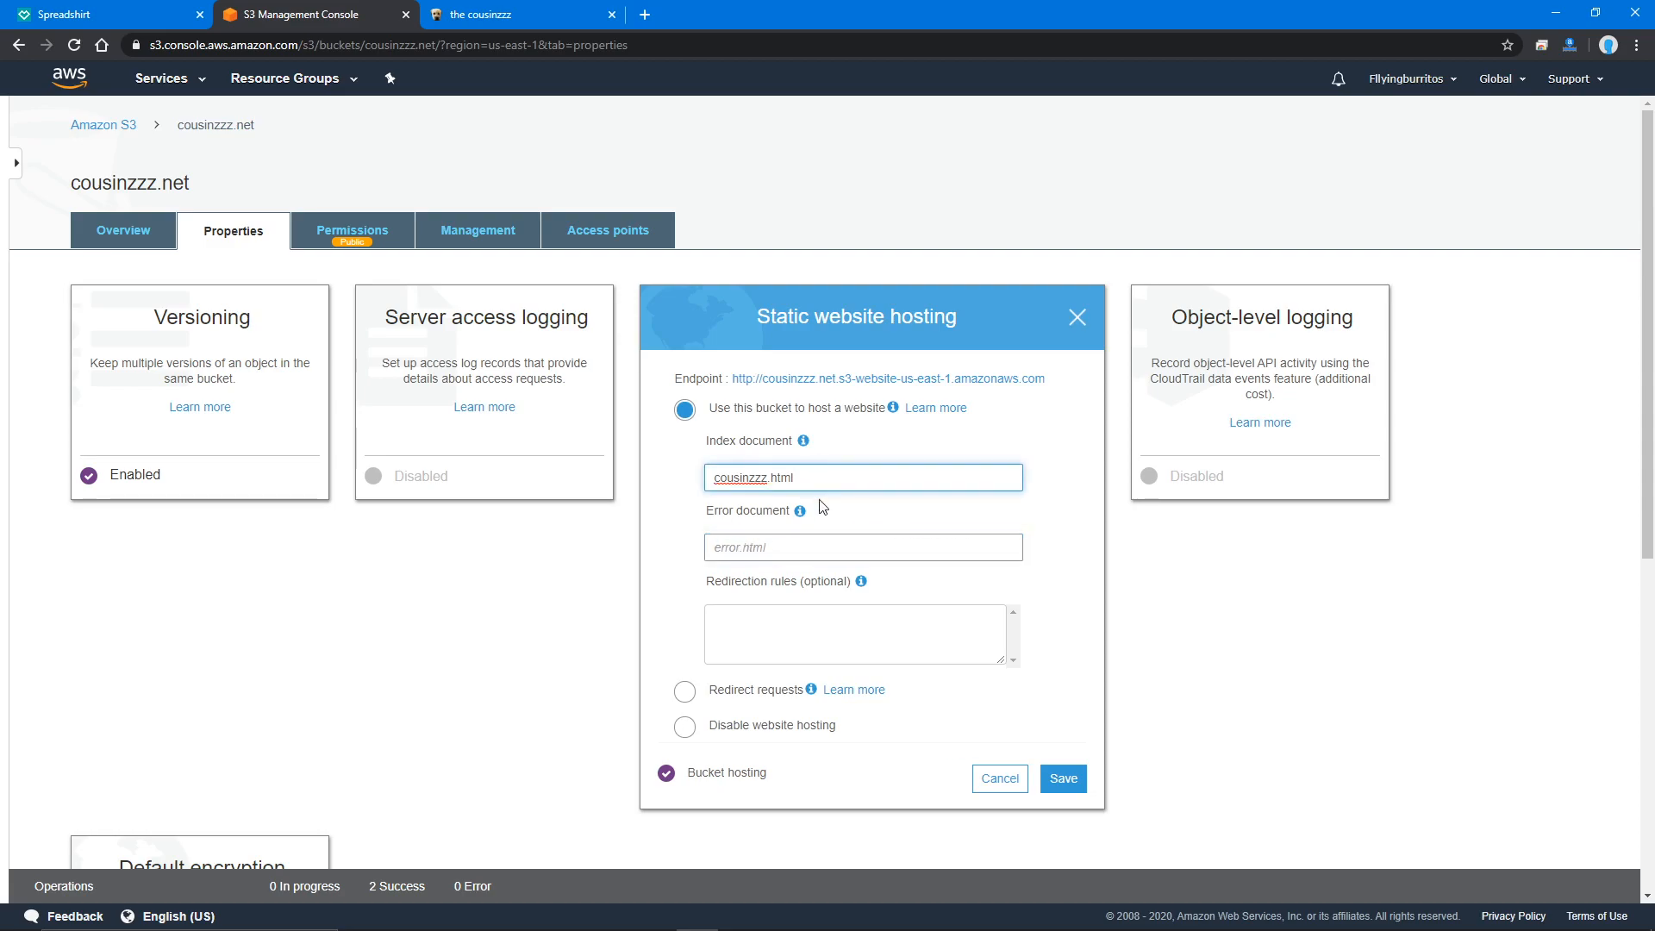
pyautogui.click(1062, 777)
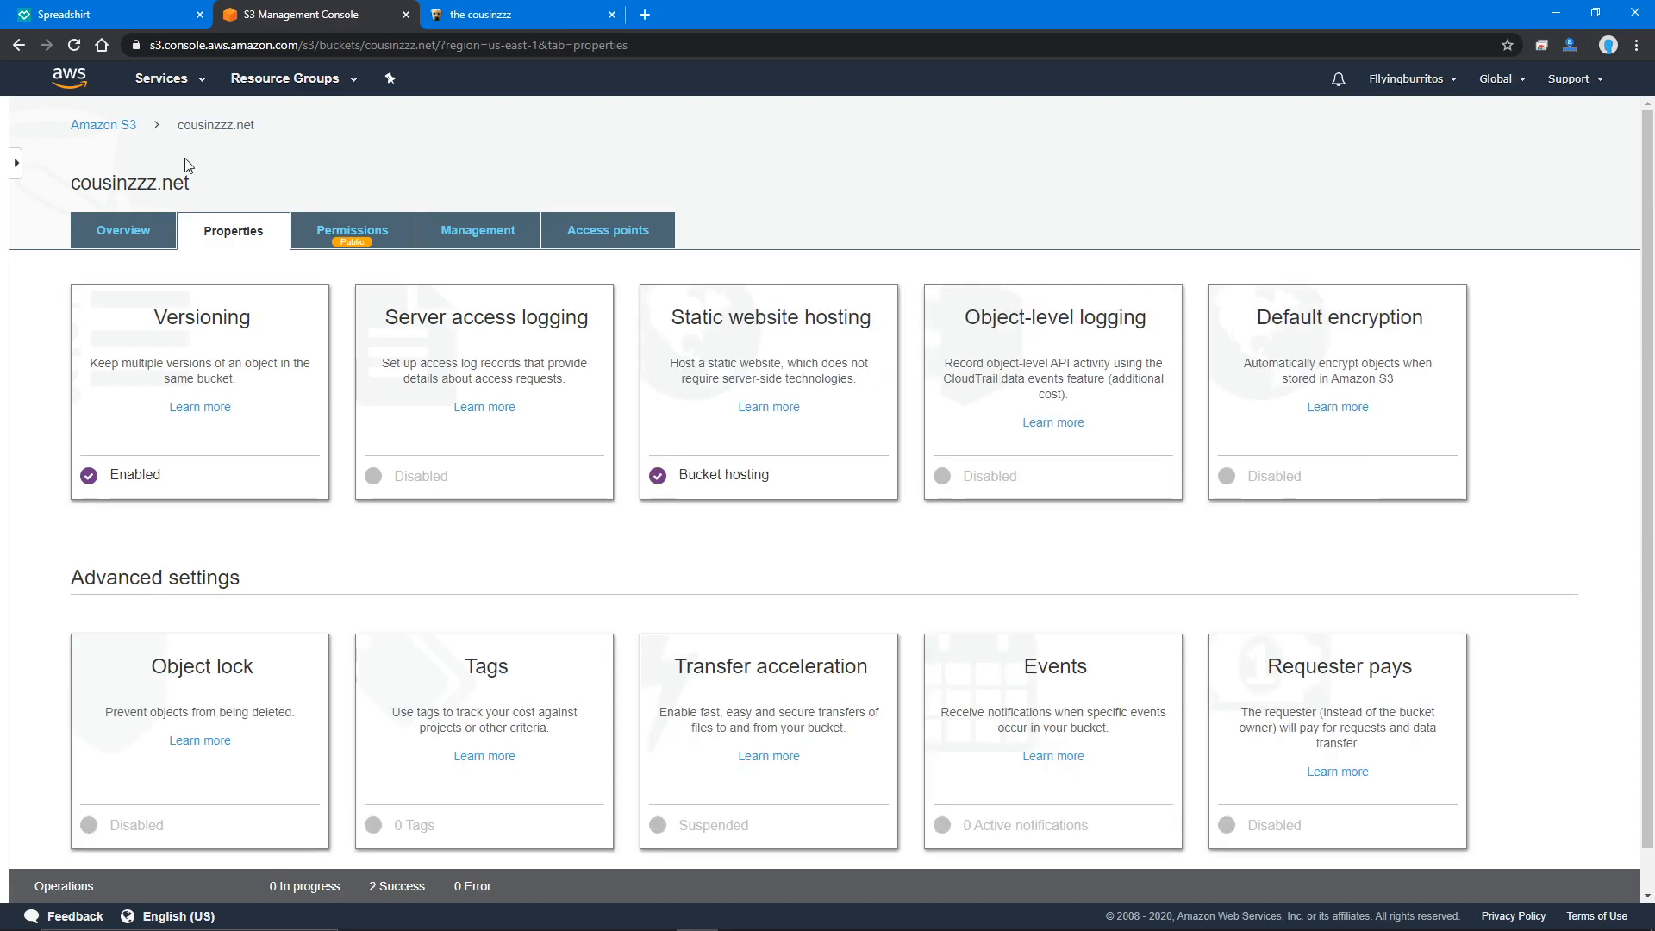
# - Copy the bucket's static website endpoint URL
pyautogui.click(696, 314)
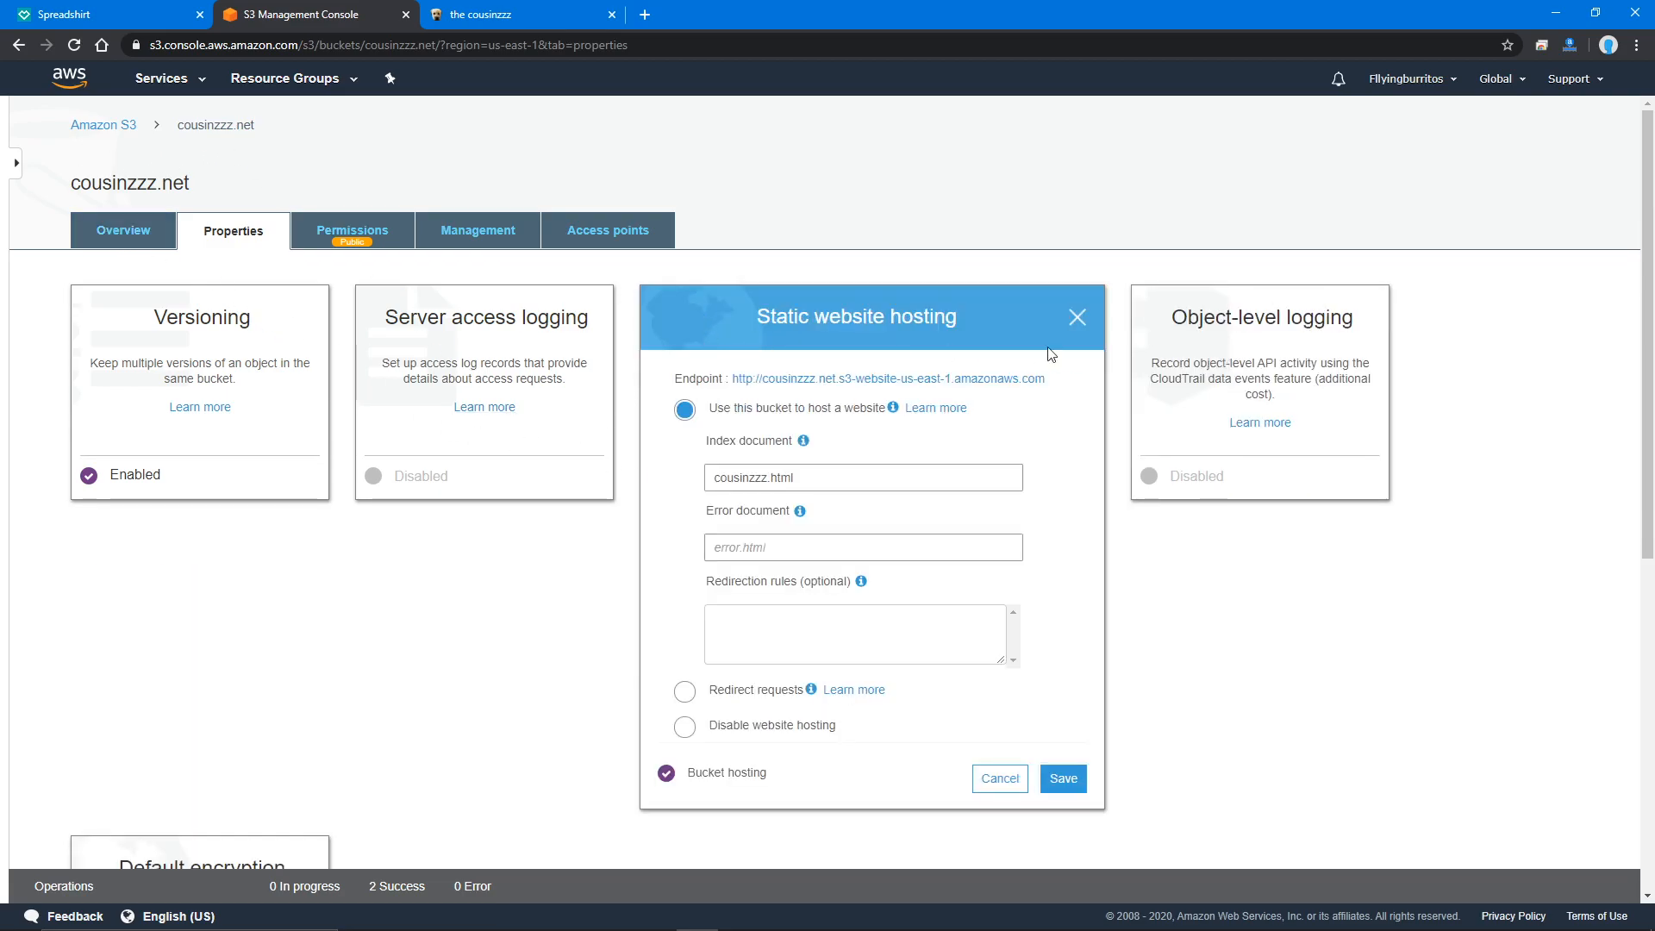
pyautogui.moveTo(1045, 379); pyautogui.dragTo(773, 384)
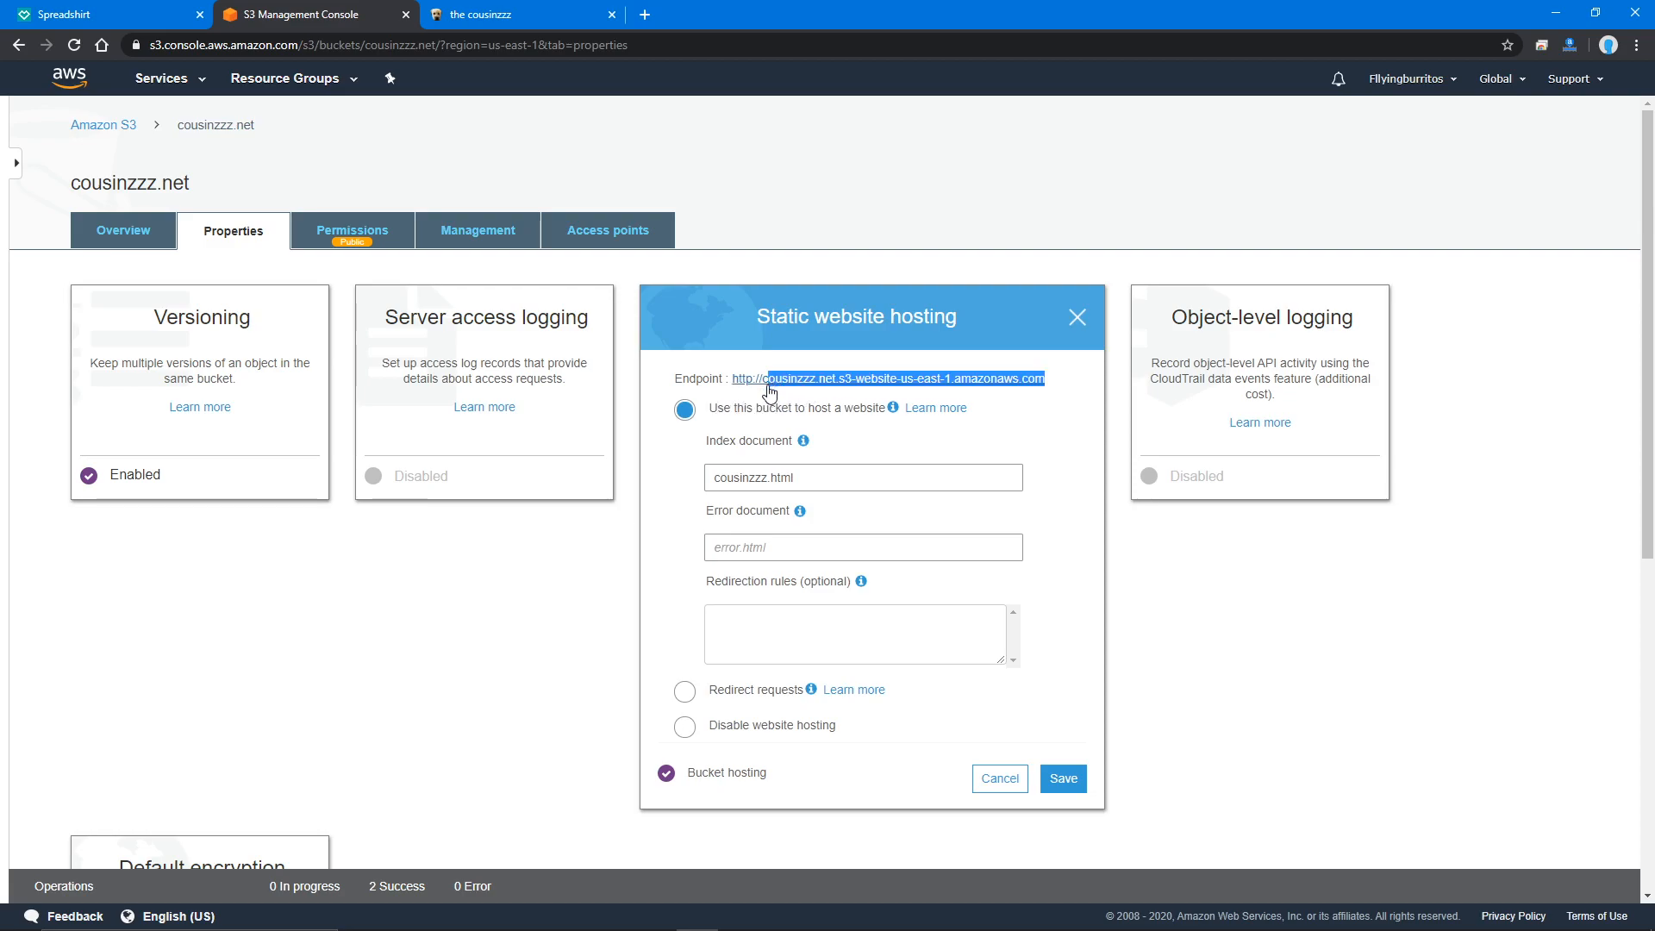
pyautogui.rightClick(786, 371)
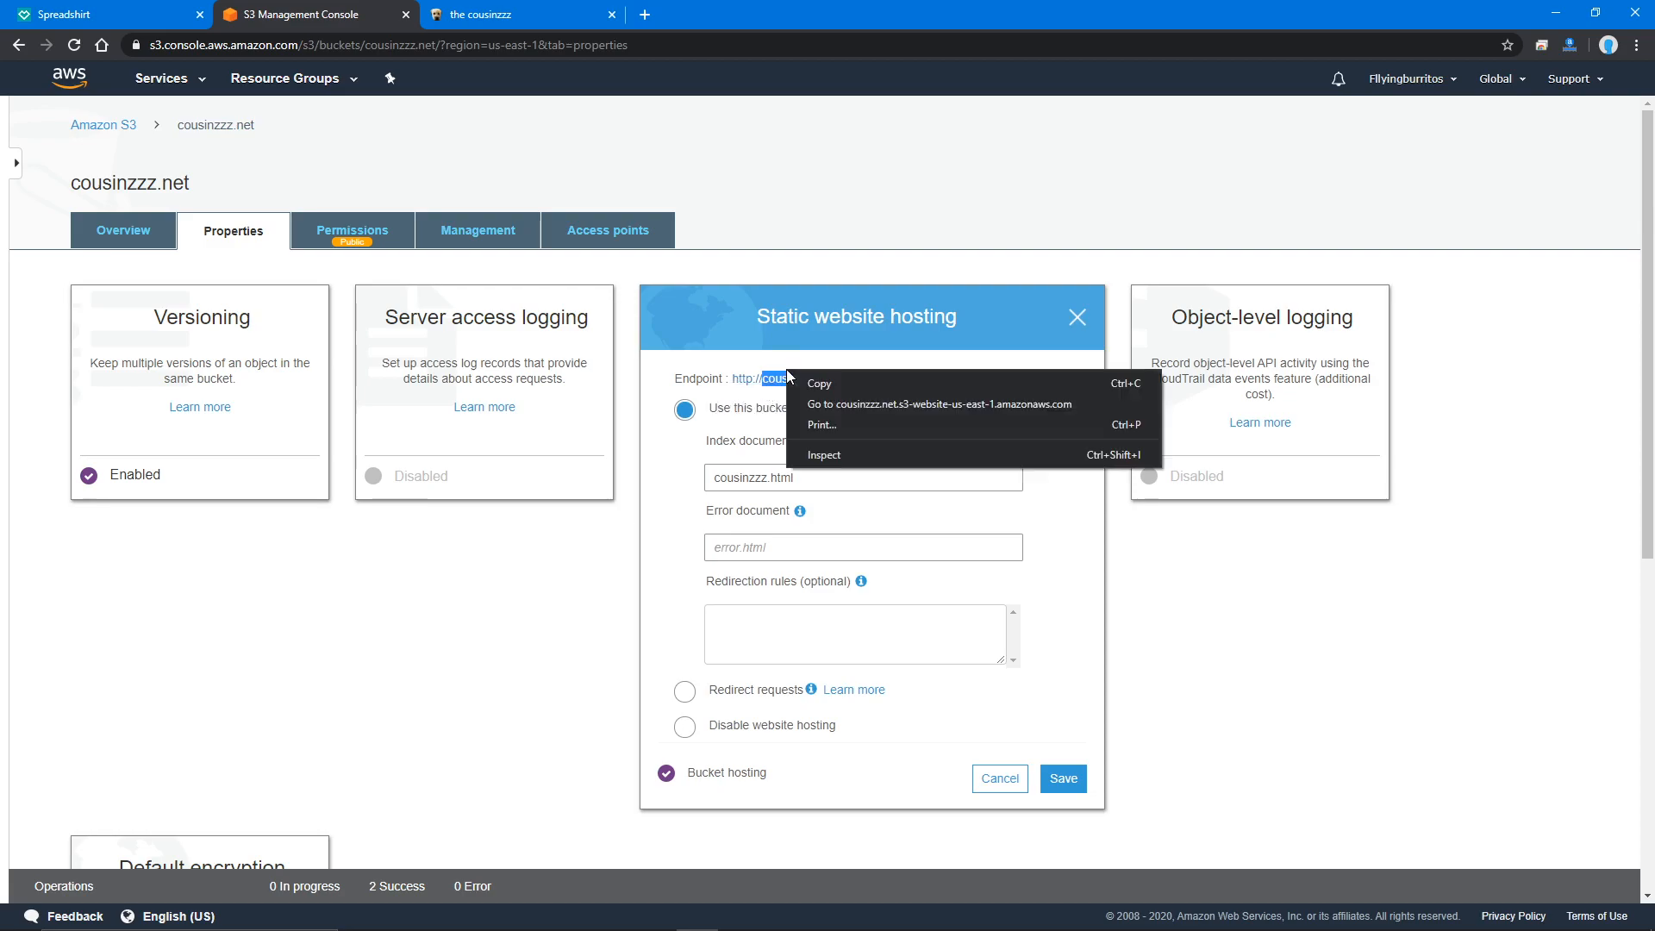
pyautogui.click(839, 383)
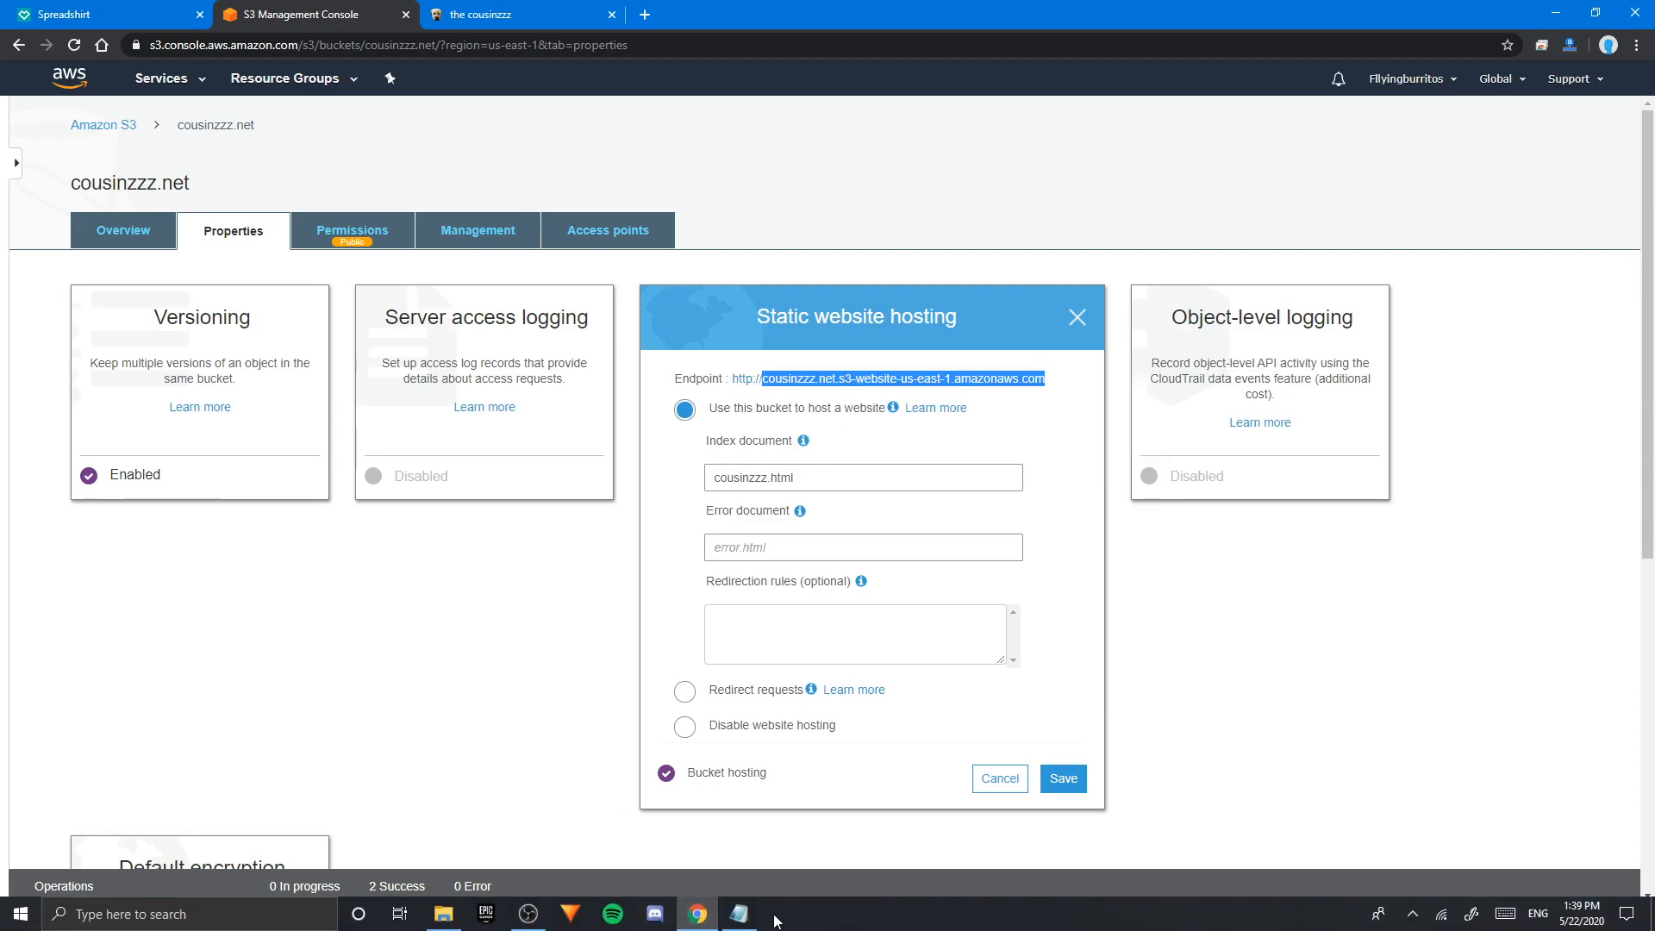
# - Paste the S3 website endpoint URL on a new line after </html> in shop.html
pyautogui.click(738, 913)
pyautogui.scroll(-1, 815, 536)
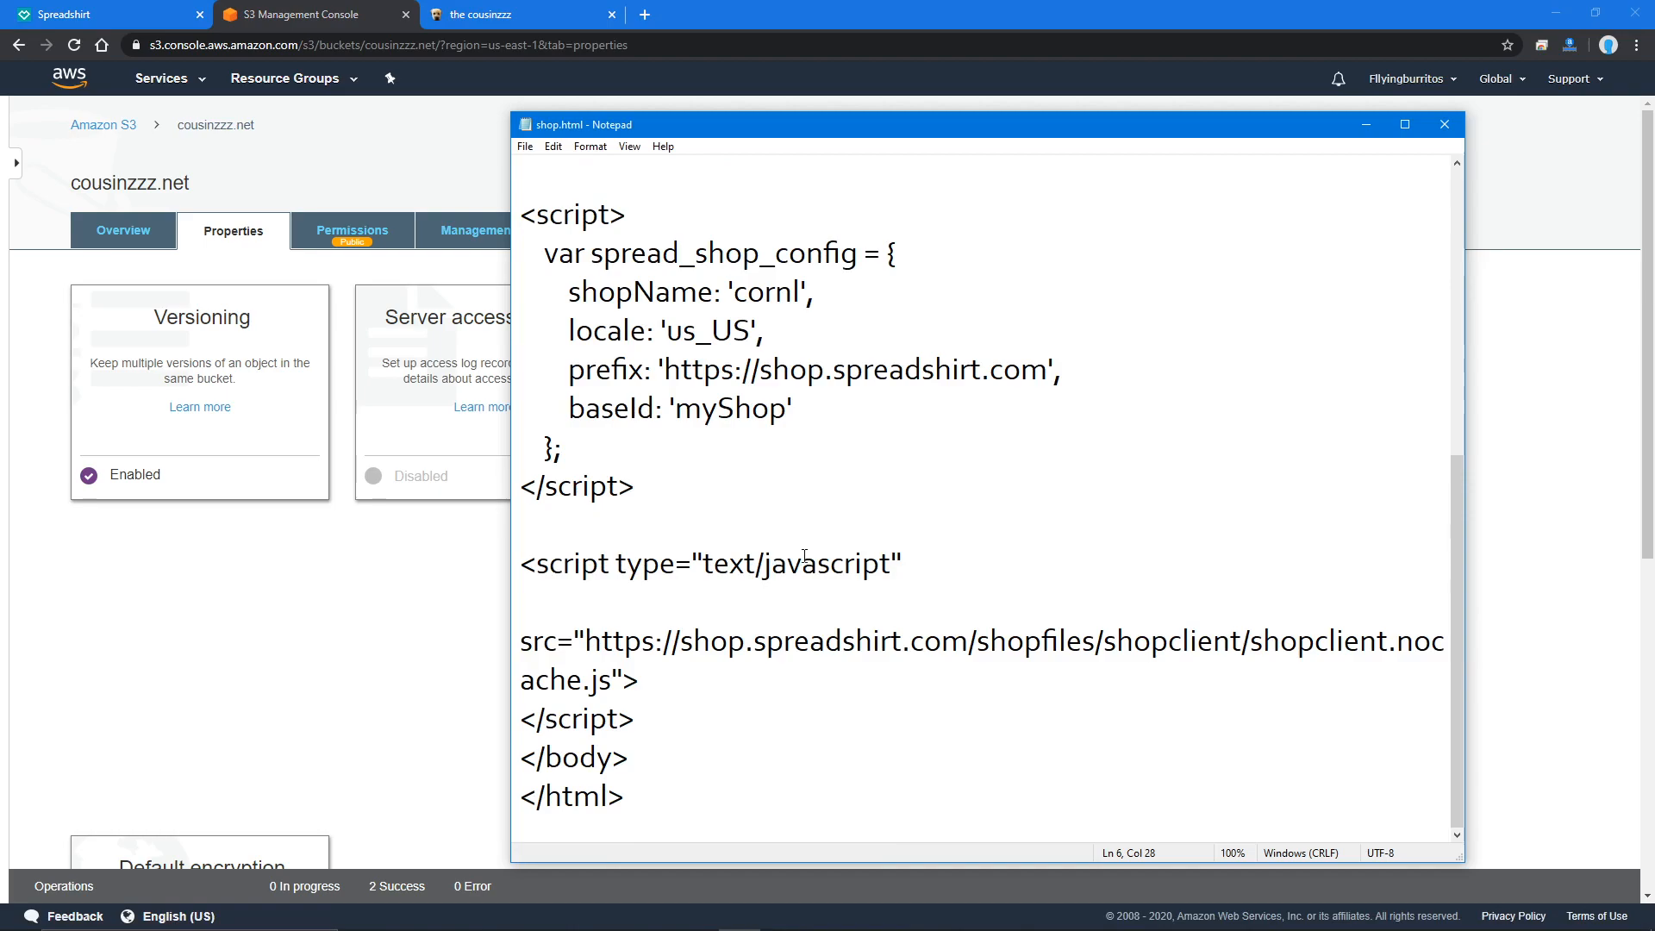
pyautogui.click(658, 755)
pyautogui.click(648, 797)
pyautogui.press('Return')
pyautogui.hotkey('ctrl', 'v')
pyautogui.click(422, 732)
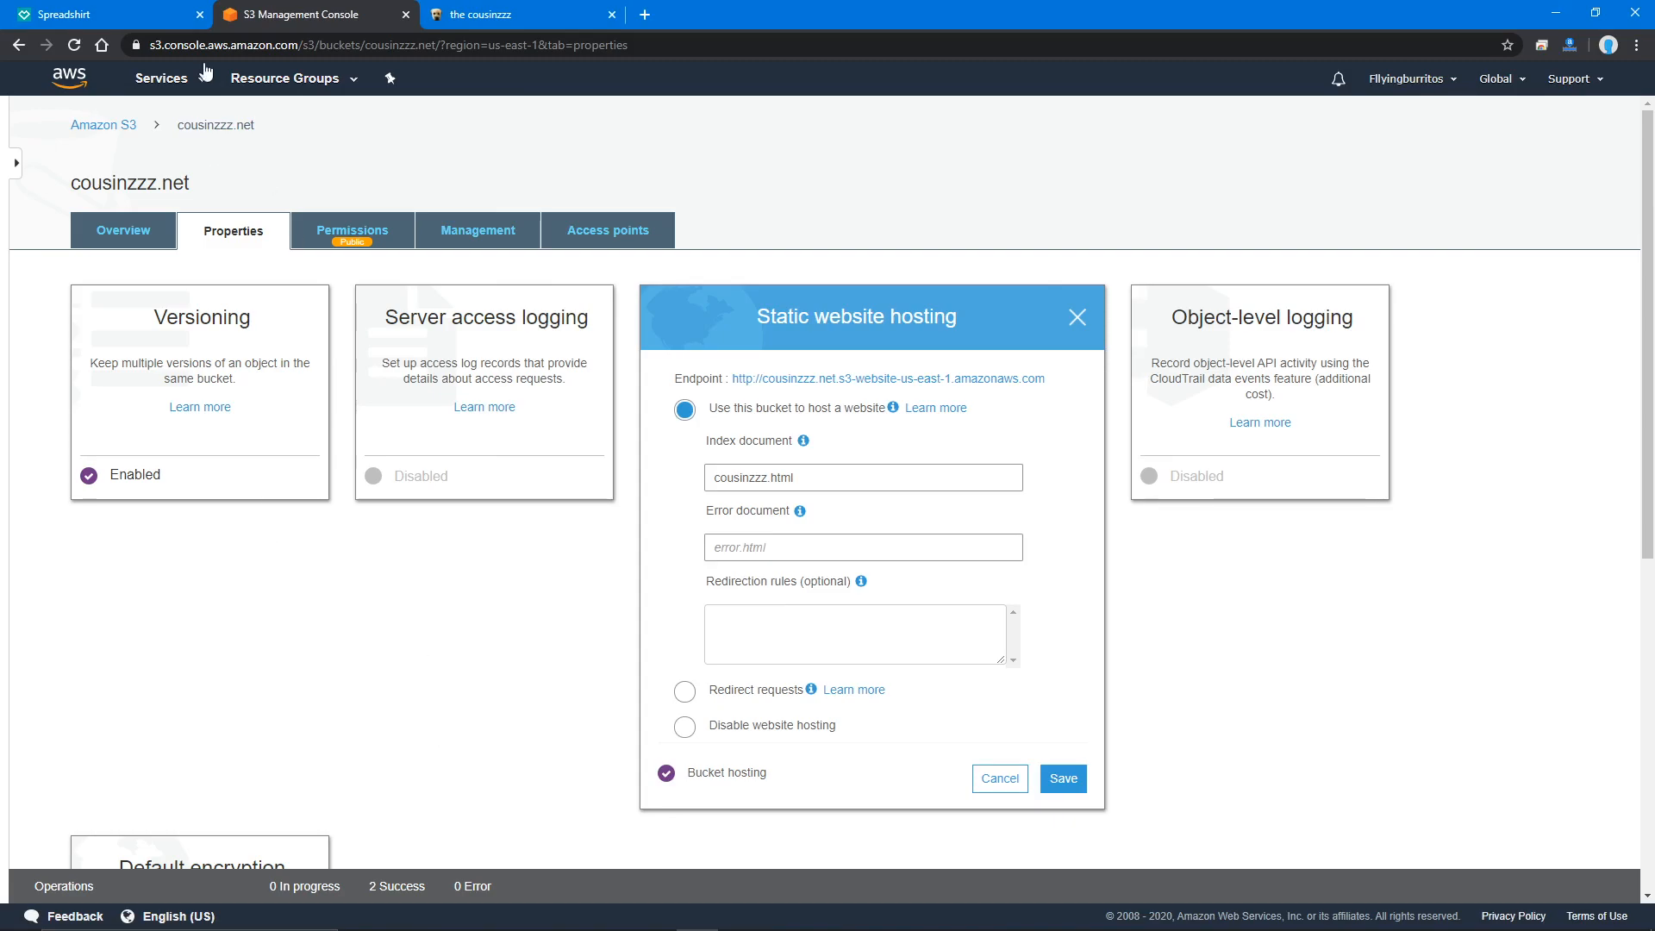
# - Open Route 53 and view the registered domains, backing out of registering a new domain
pyautogui.click(60, 84)
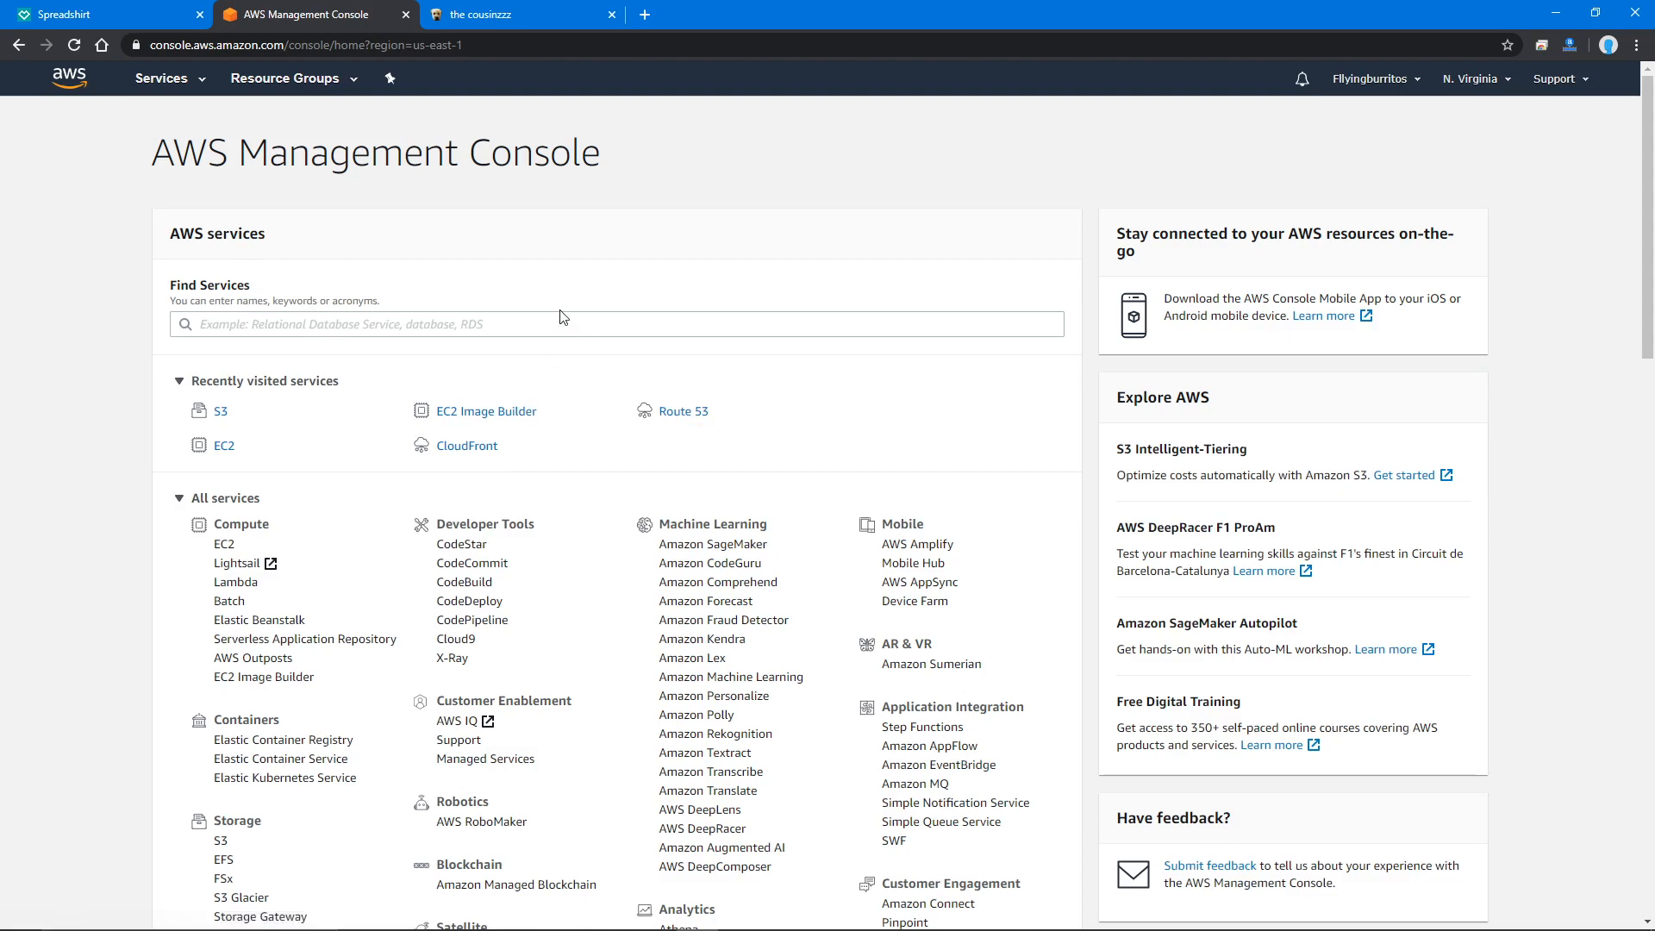
pyautogui.click(679, 412)
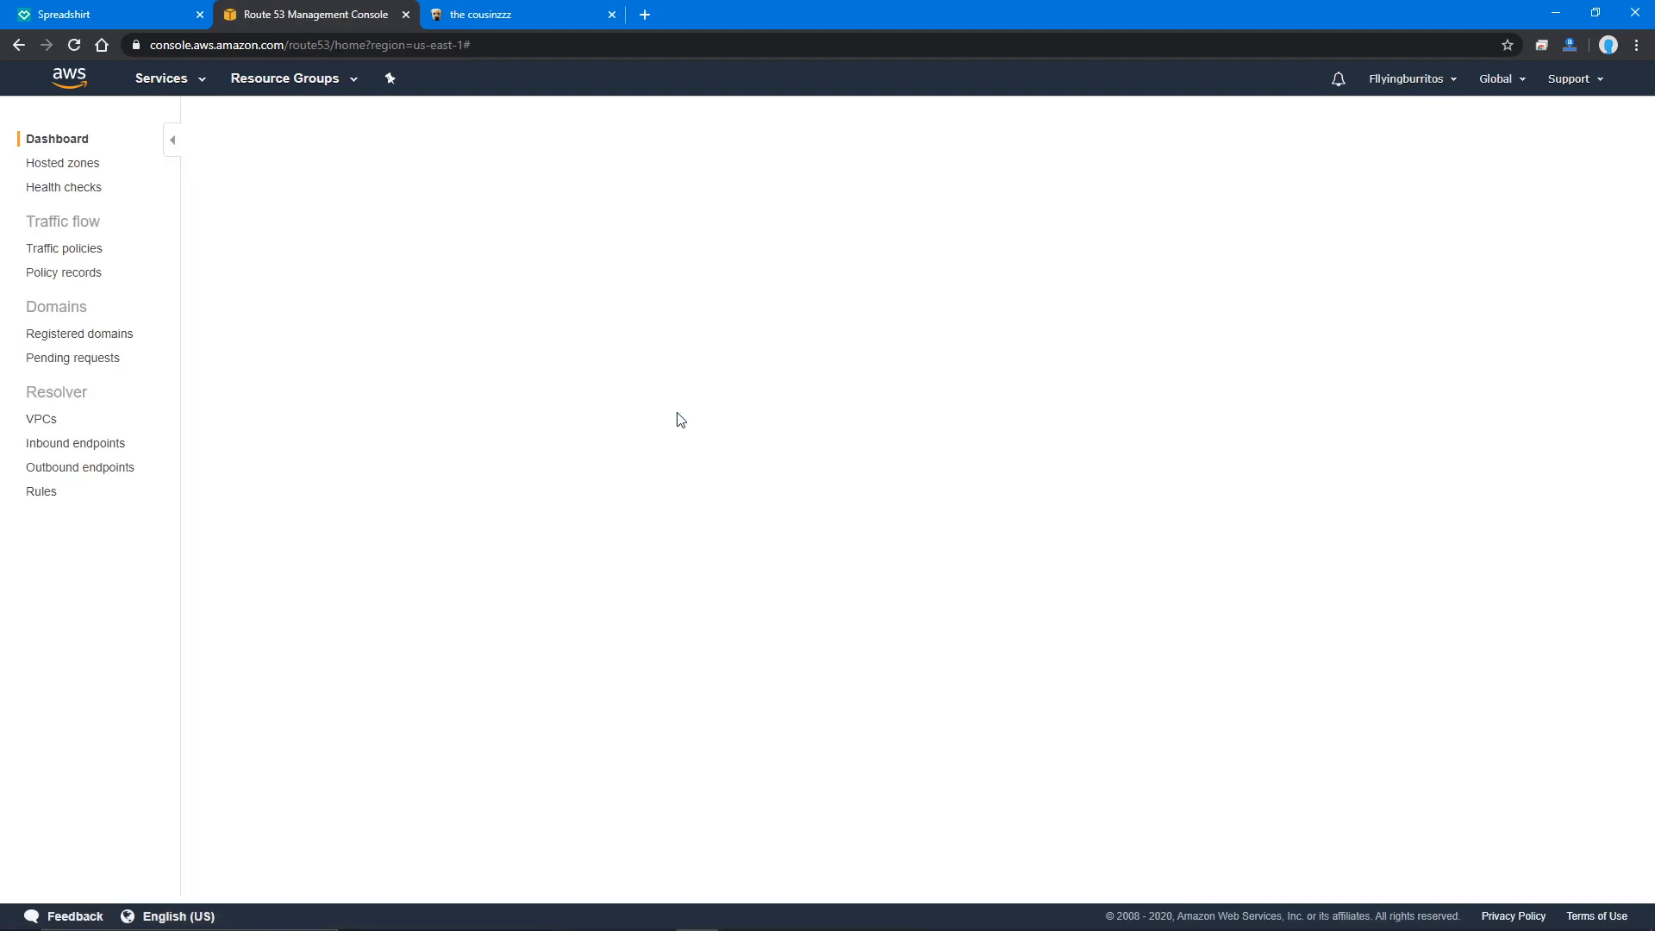
pyautogui.click(74, 345)
pyautogui.click(269, 173)
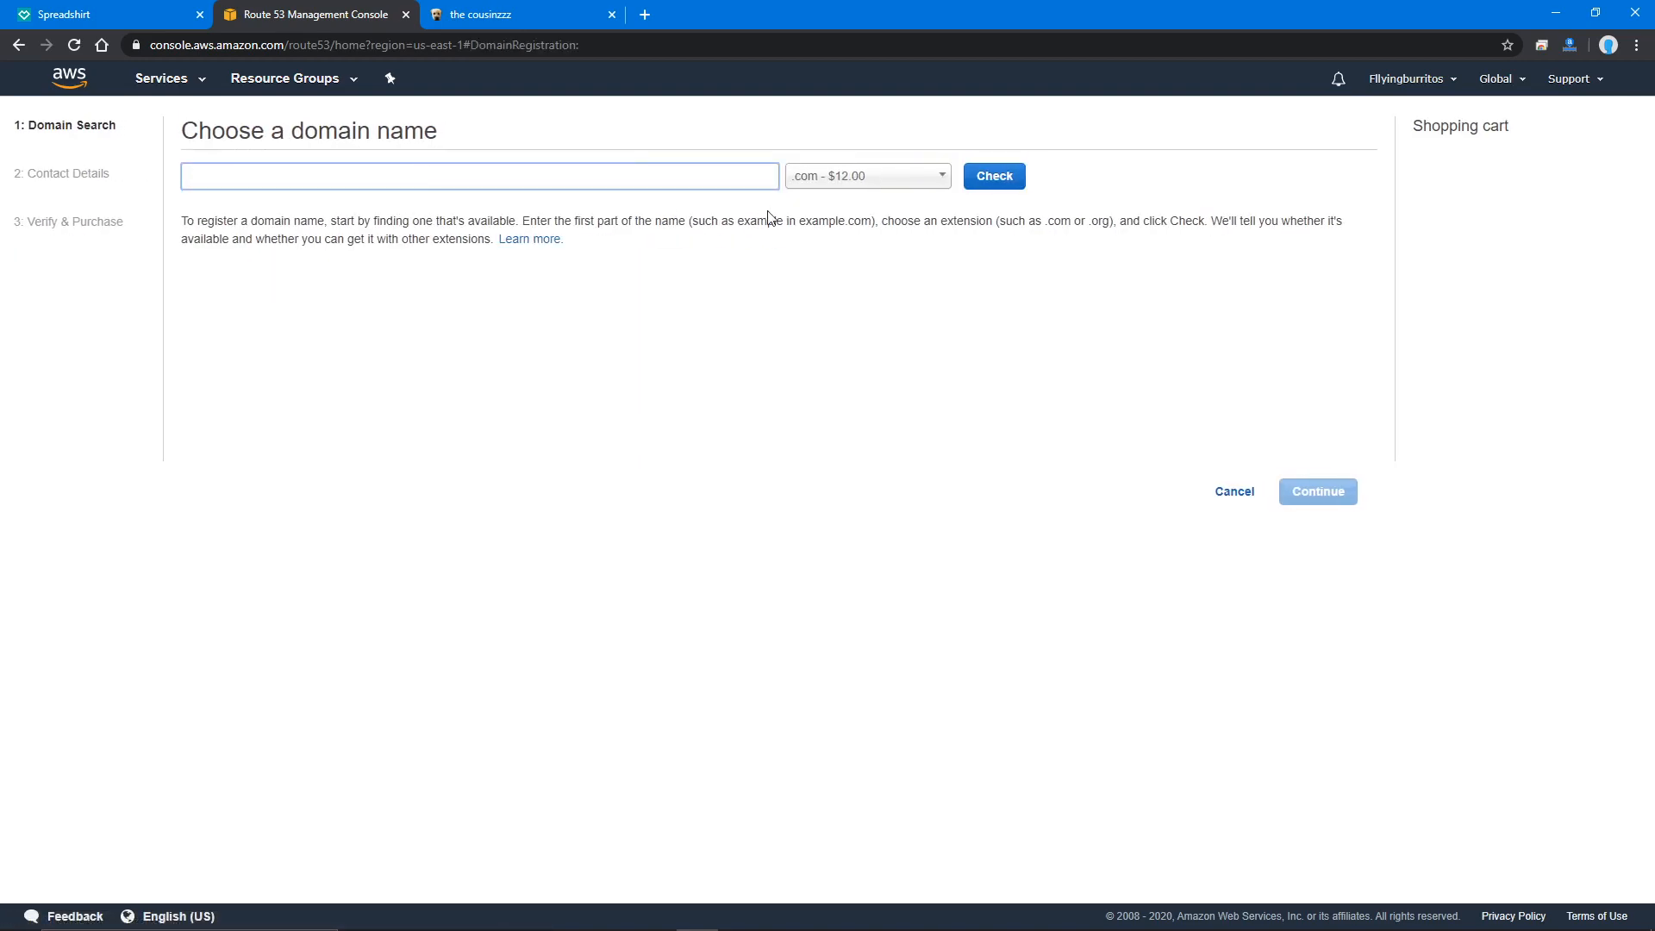
pyautogui.click(1215, 492)
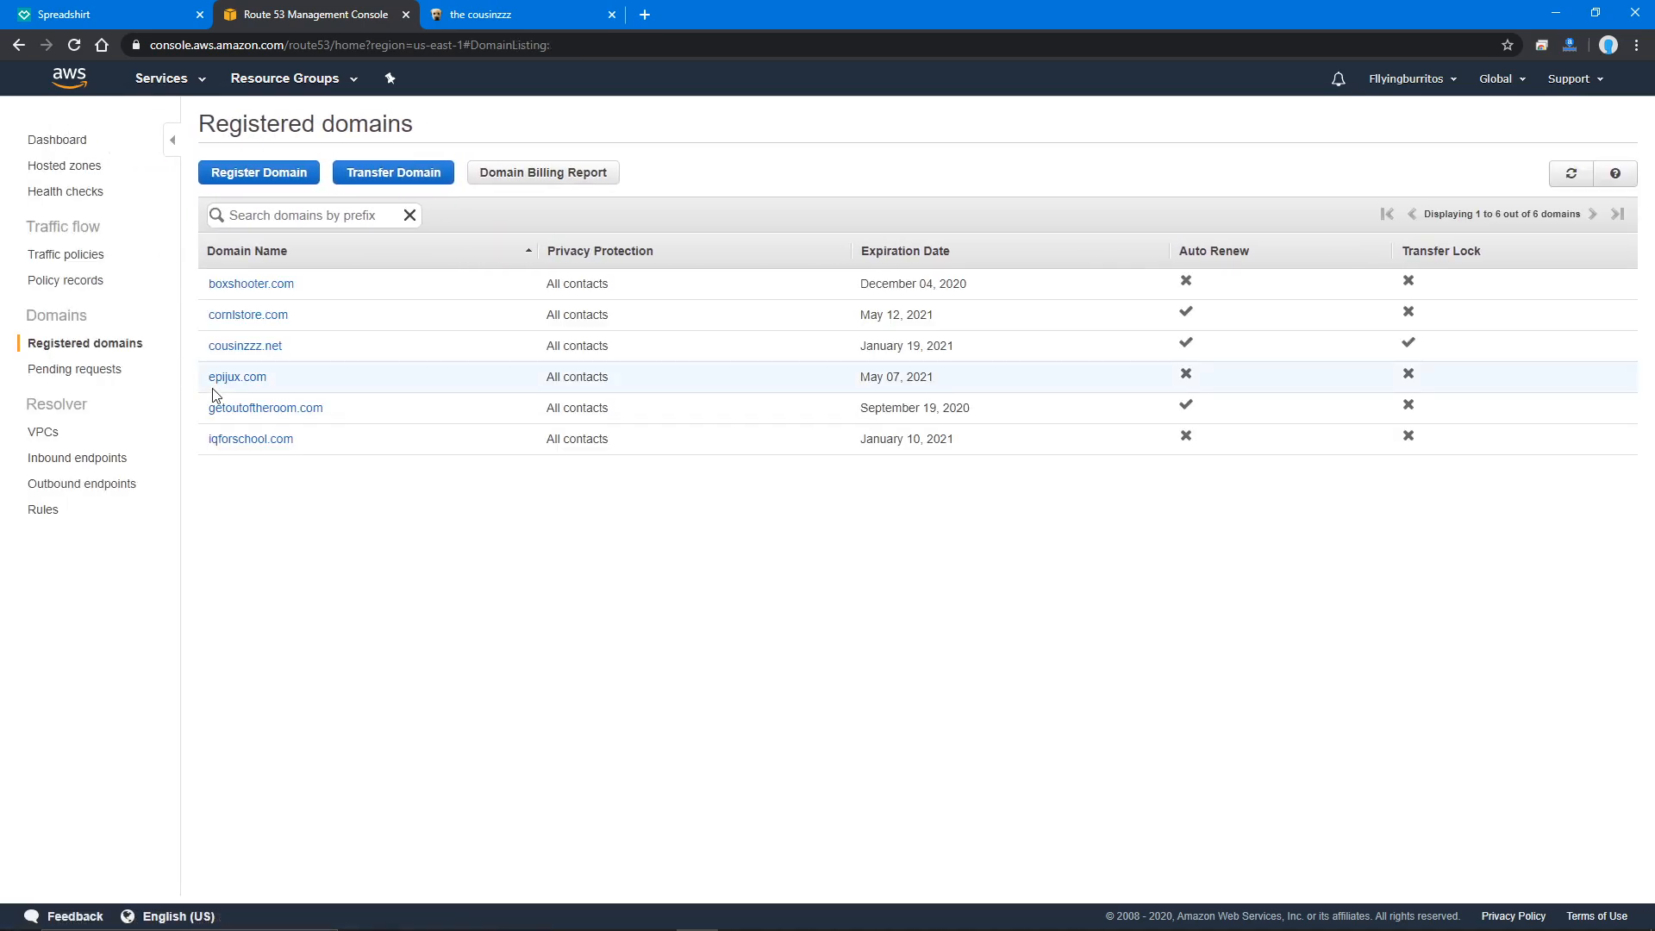
# - Check pending requests and the hosted zones list with cousinzzz.net, then return to the console home
pyautogui.click(72, 371)
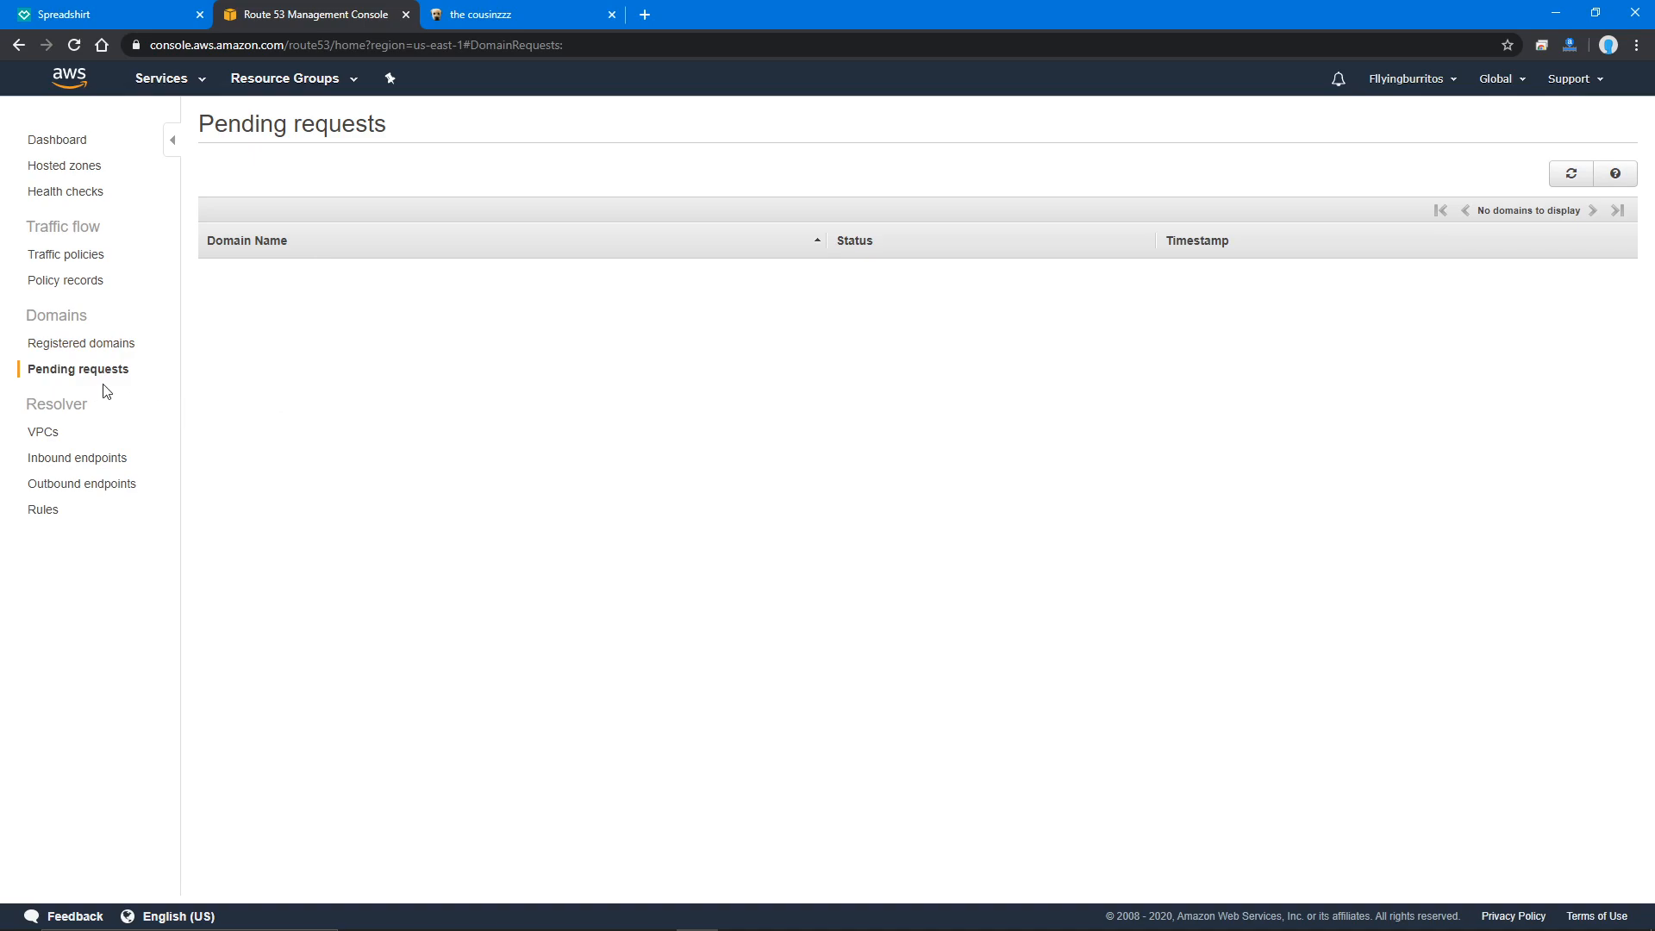
pyautogui.click(129, 349)
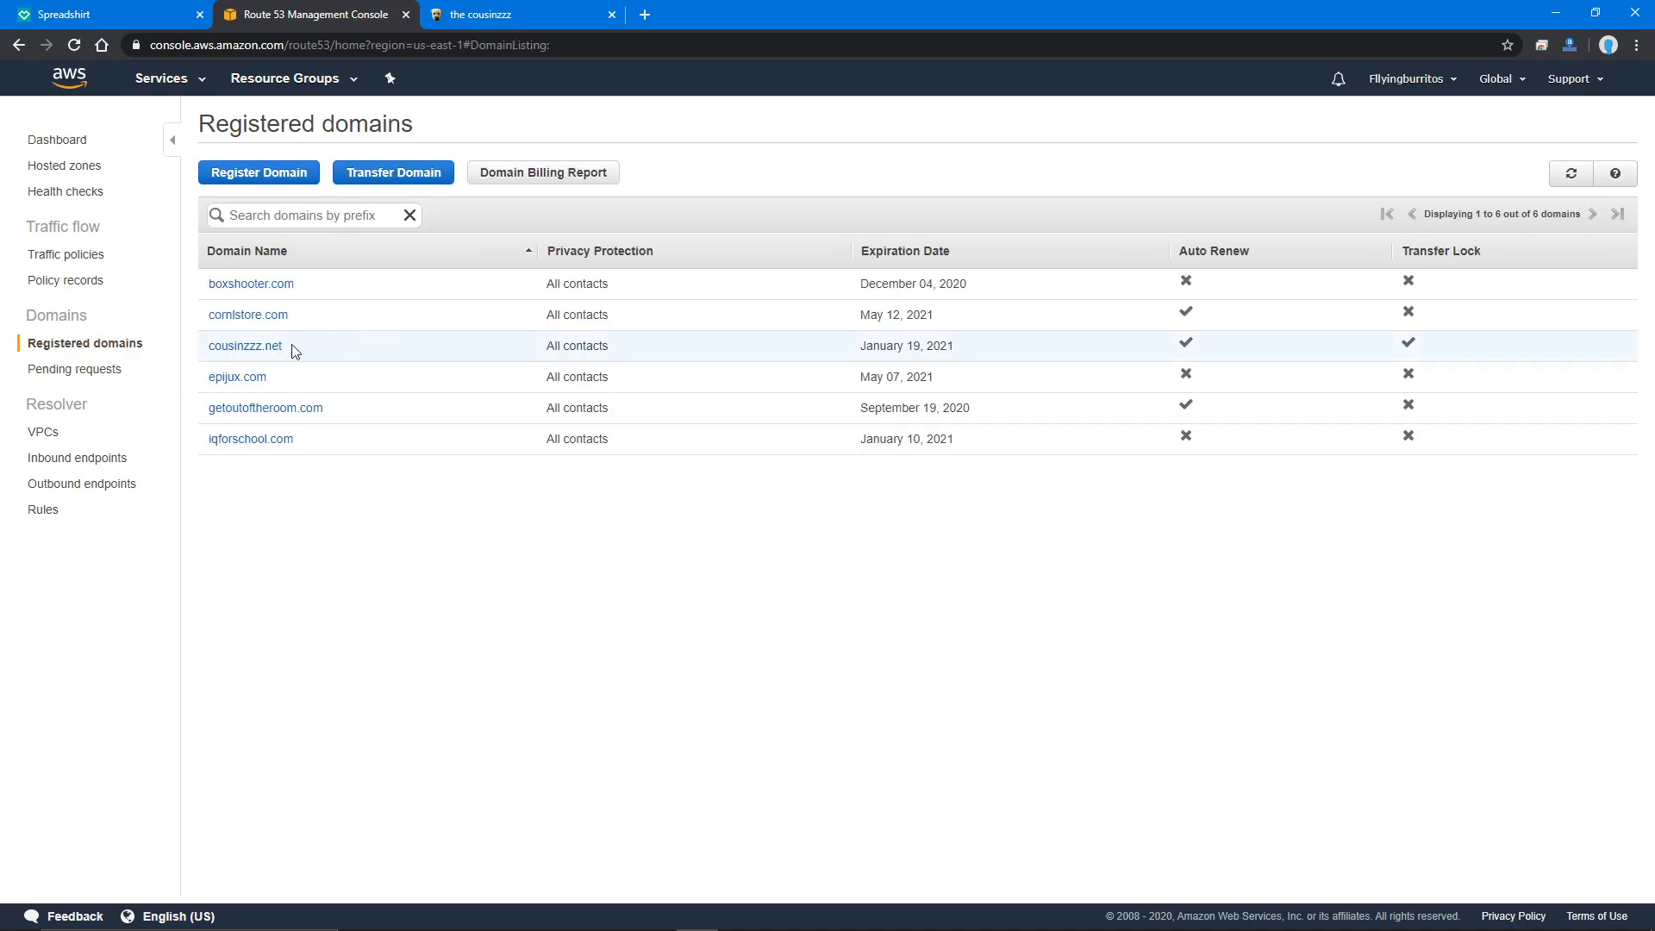
pyautogui.click(98, 168)
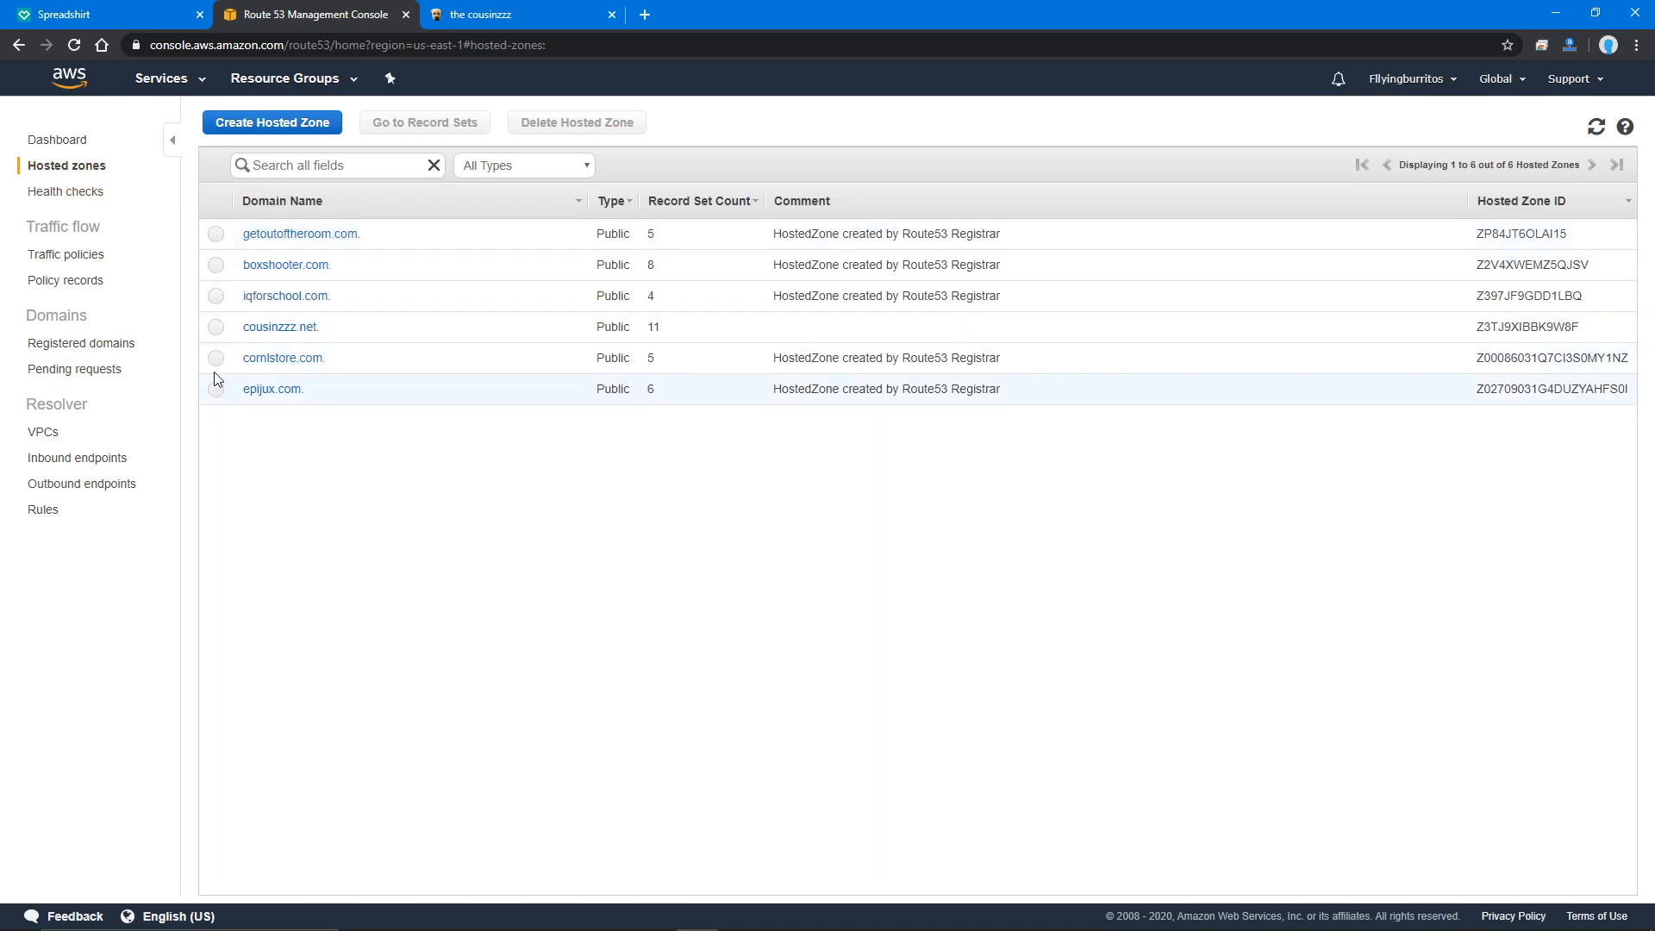
pyautogui.click(69, 82)
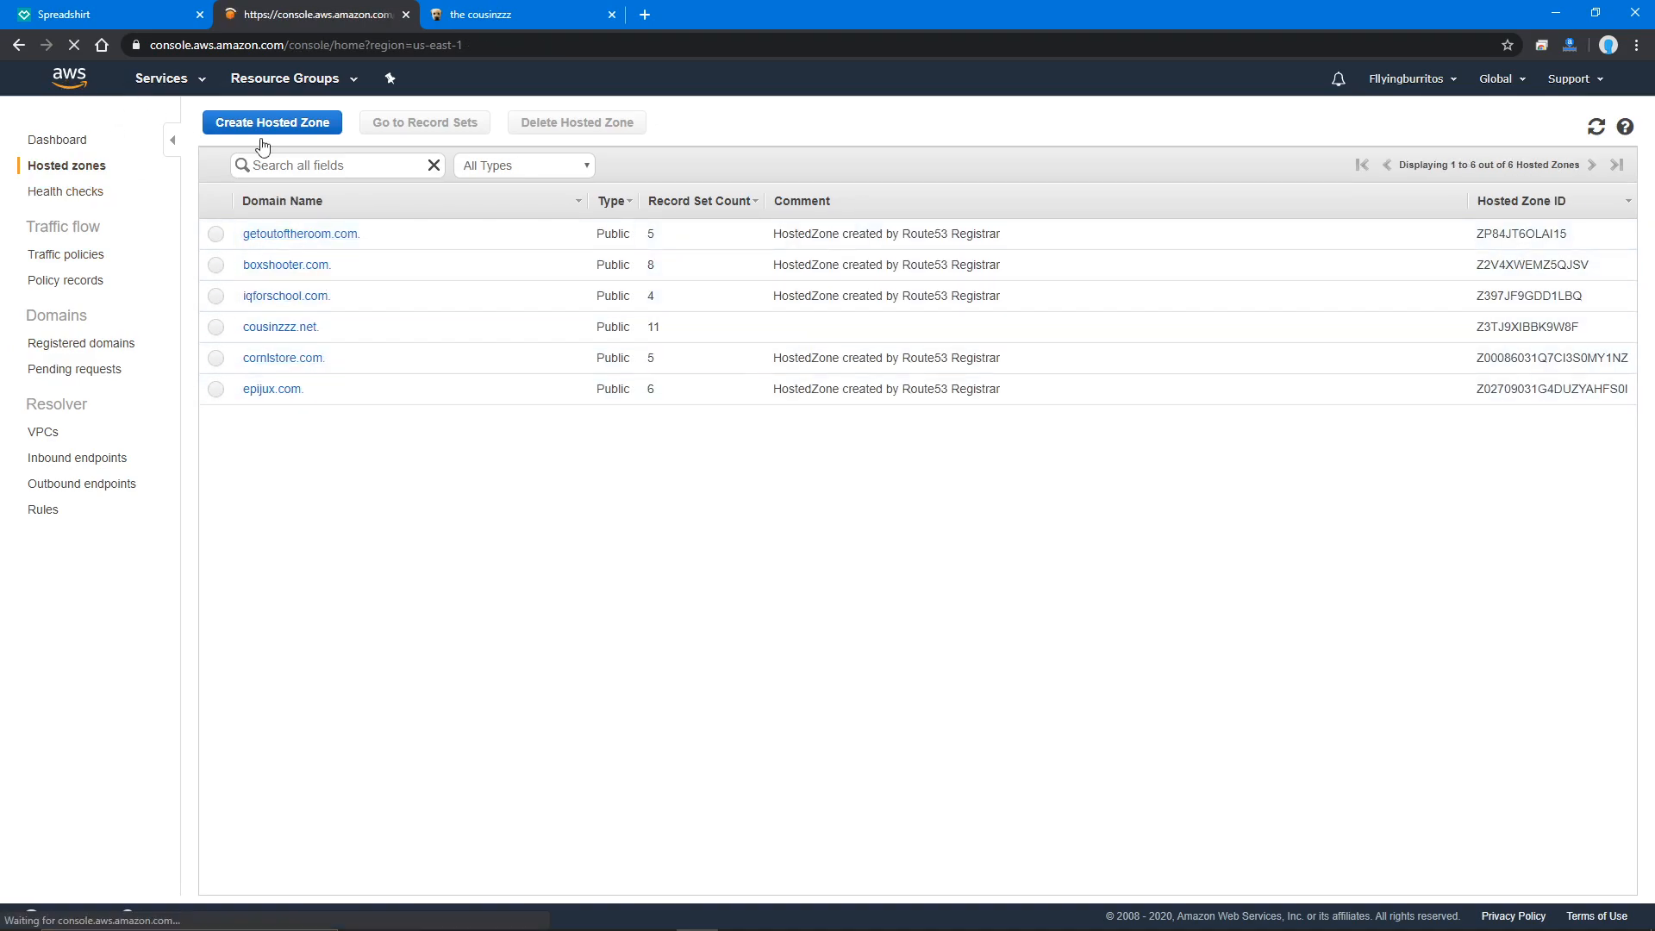
pyautogui.click(360, 323)
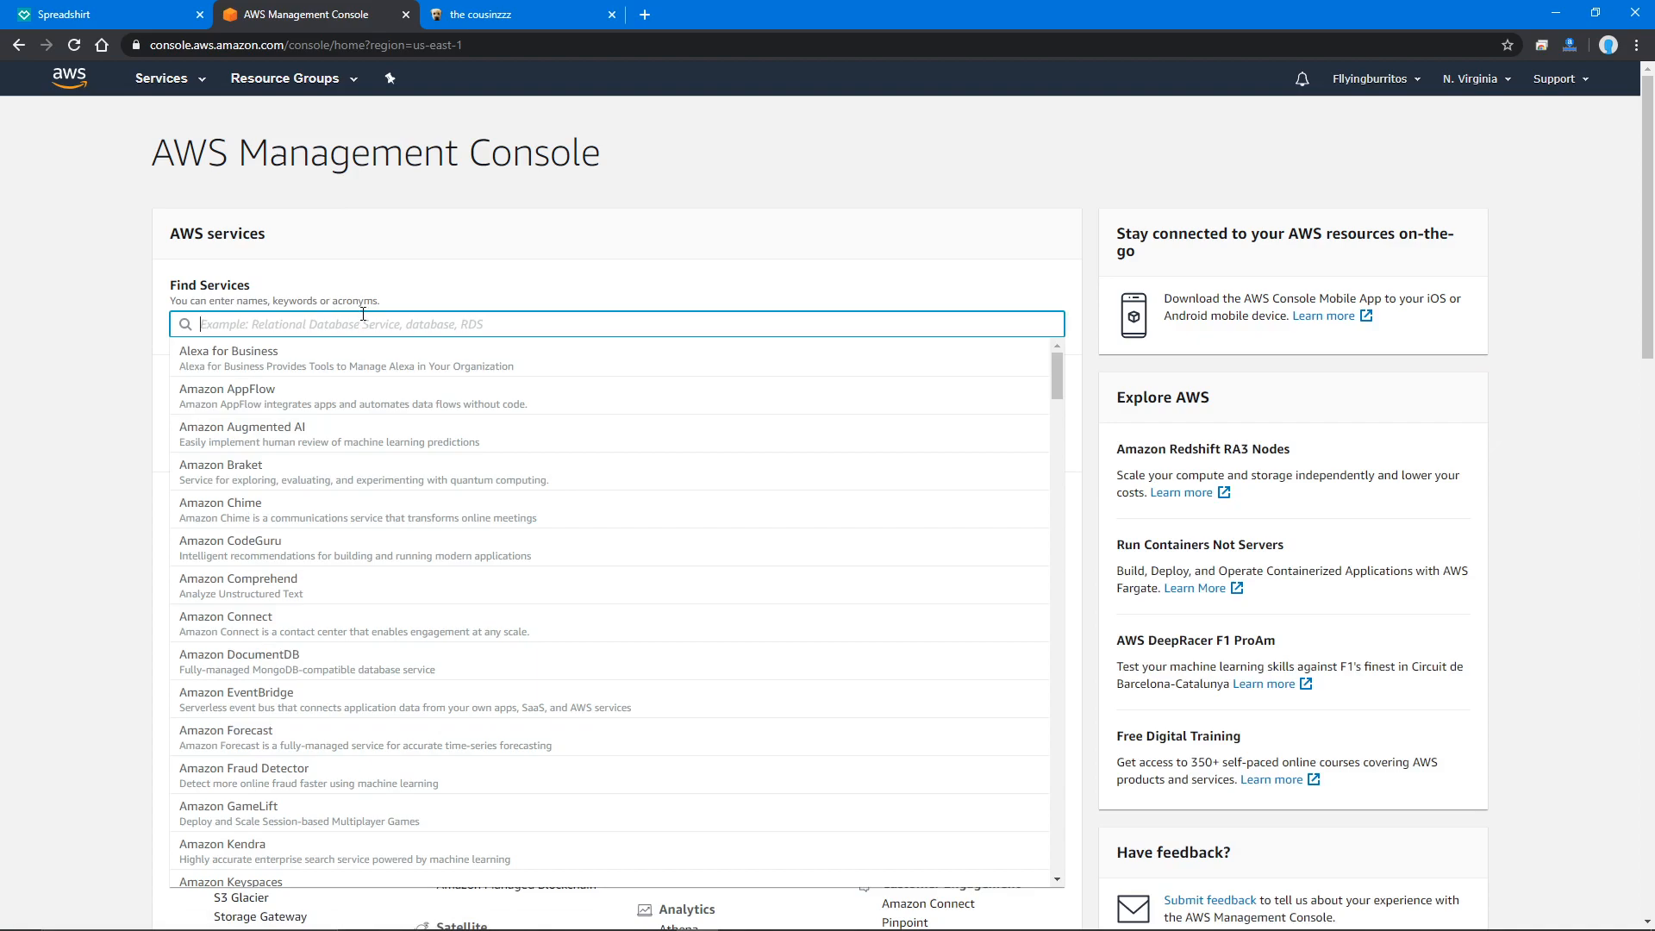
# - Open Certificate Manager via 'cer' and begin requesting a public certificate
pyautogui.write('cer')
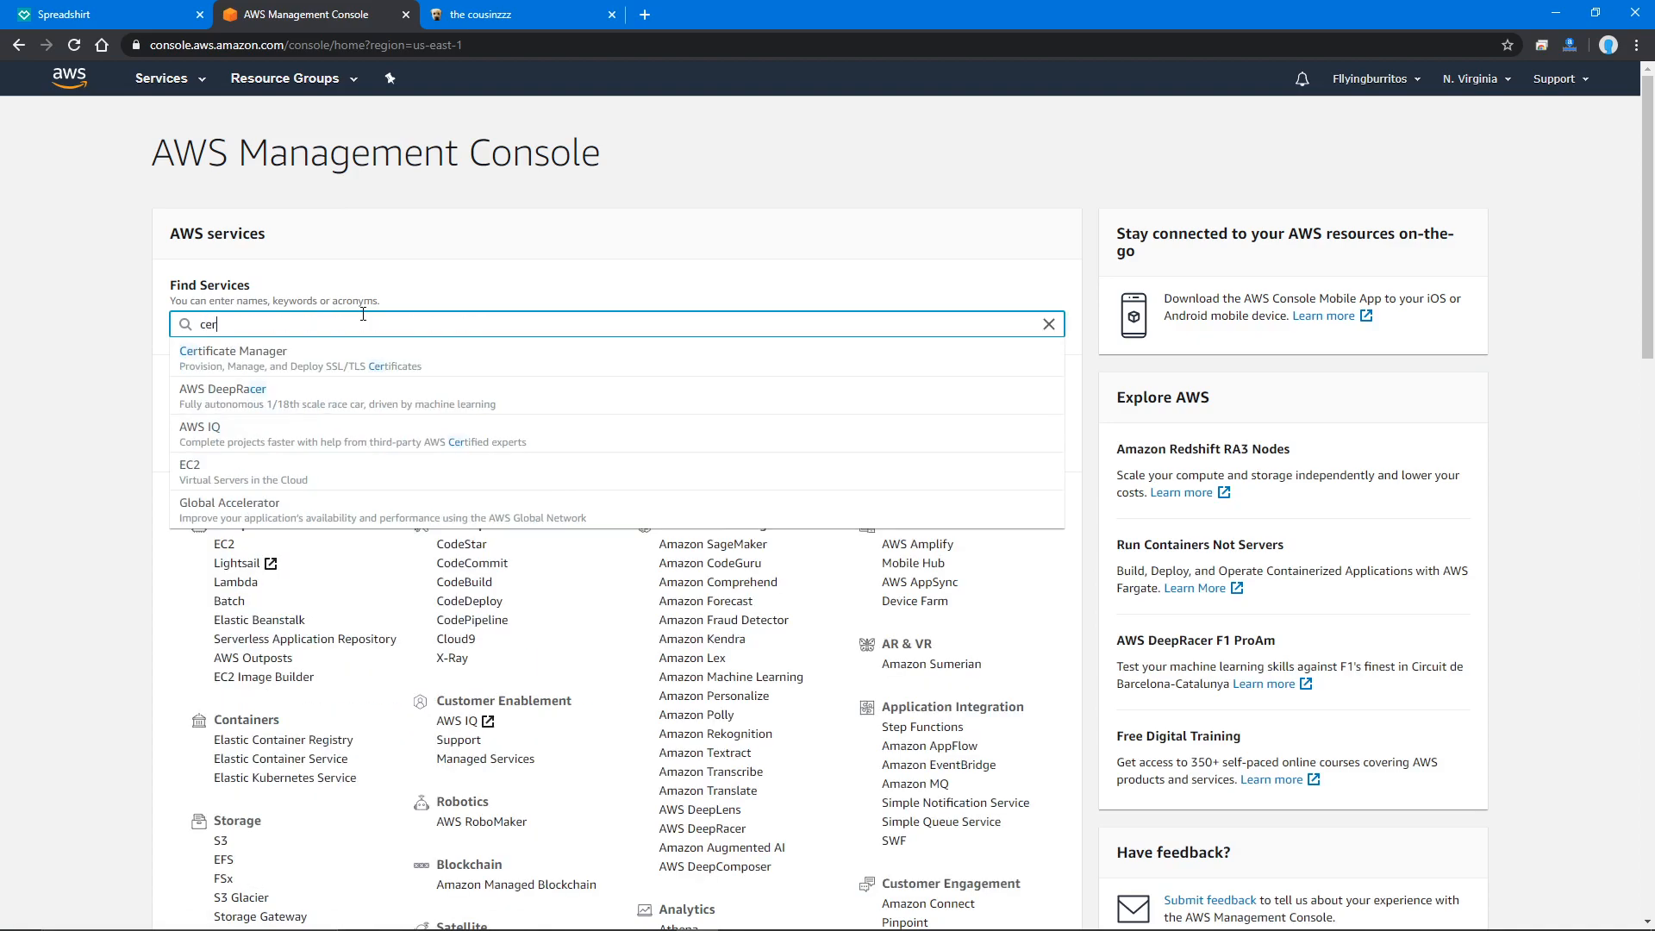
pyautogui.click(435, 360)
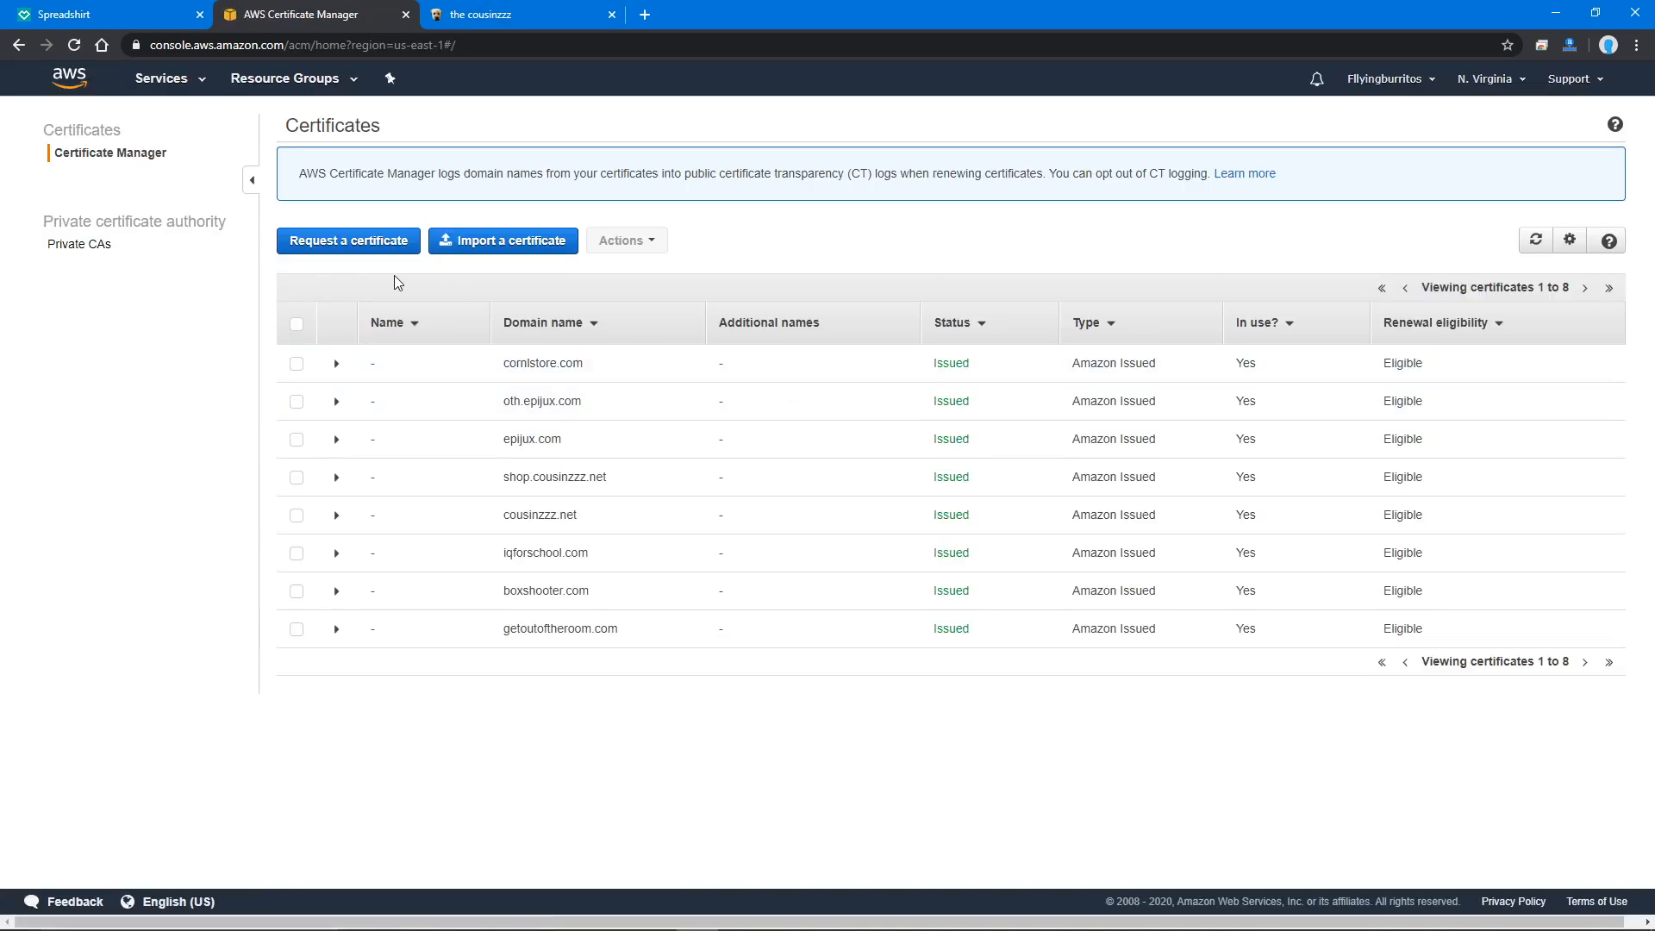
pyautogui.click(328, 246)
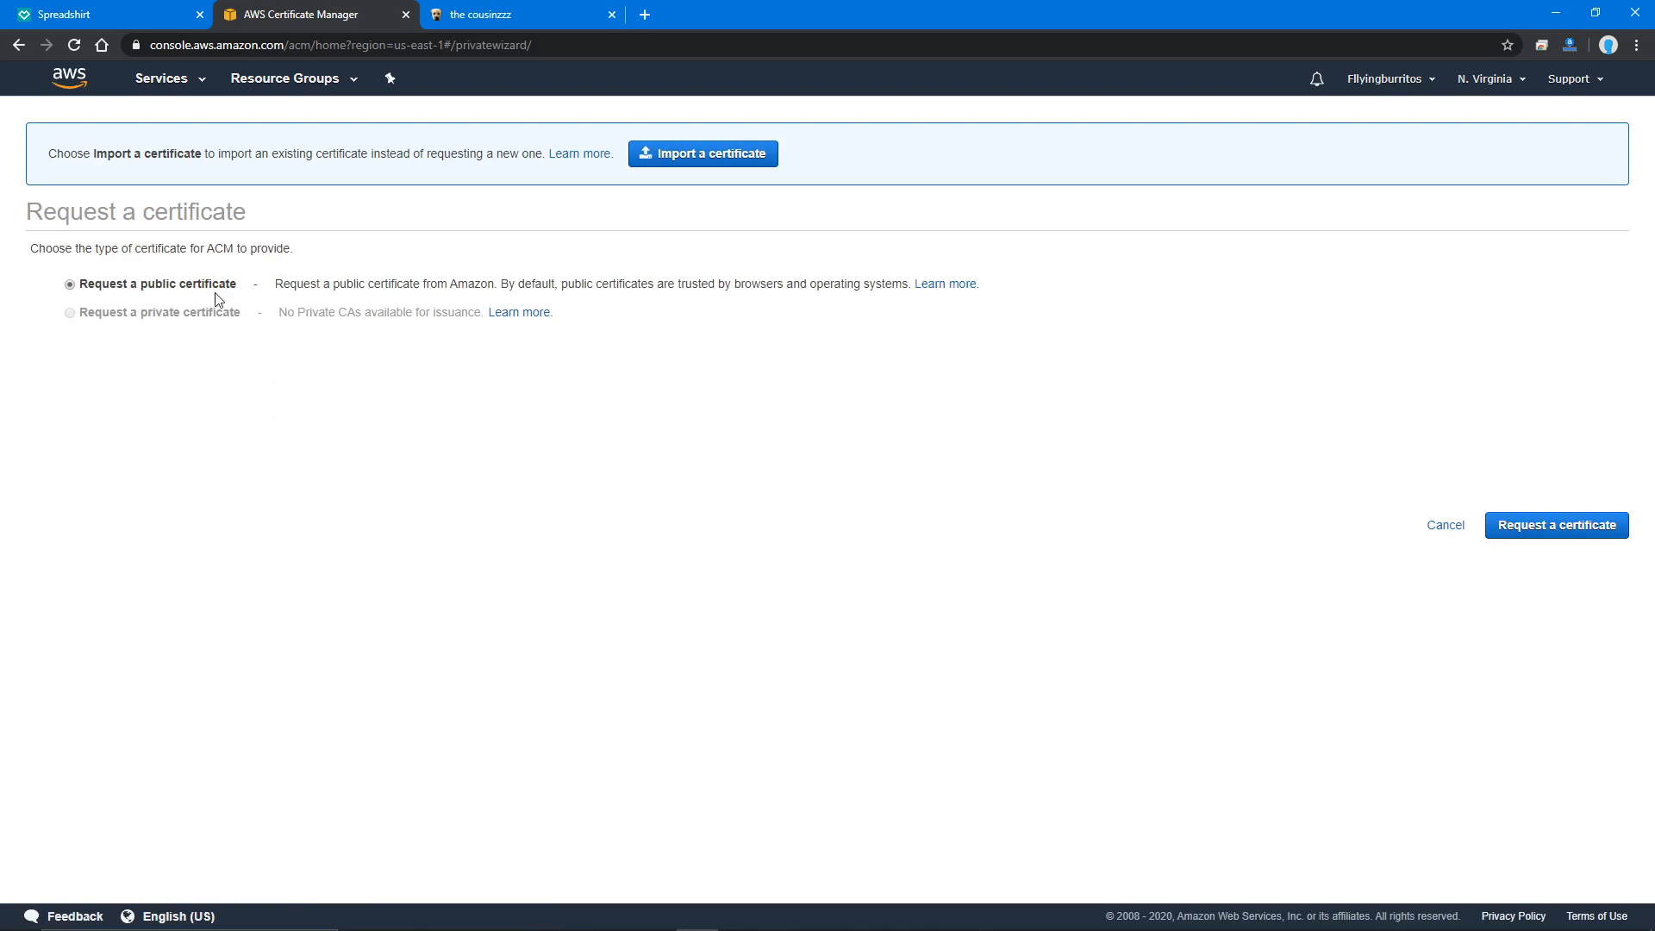
pyautogui.click(1515, 523)
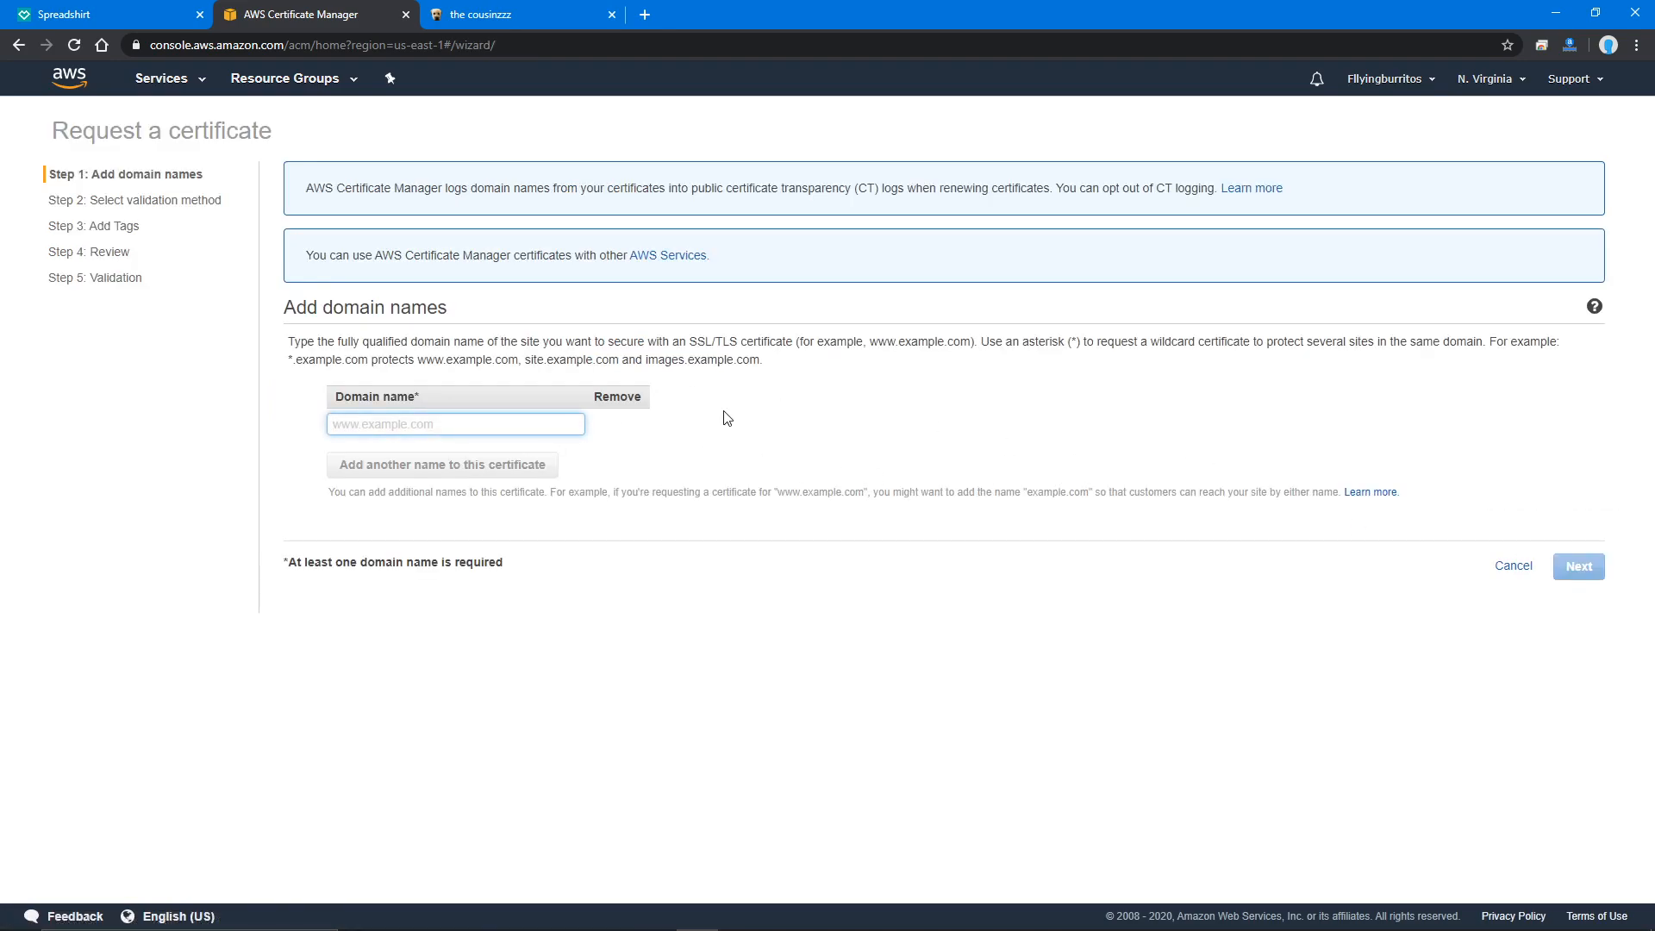
# - Submit a DNS-validated certificate request for asdf.asdfasd, then go back after it fails
pyautogui.write('asdf.asdfasd')
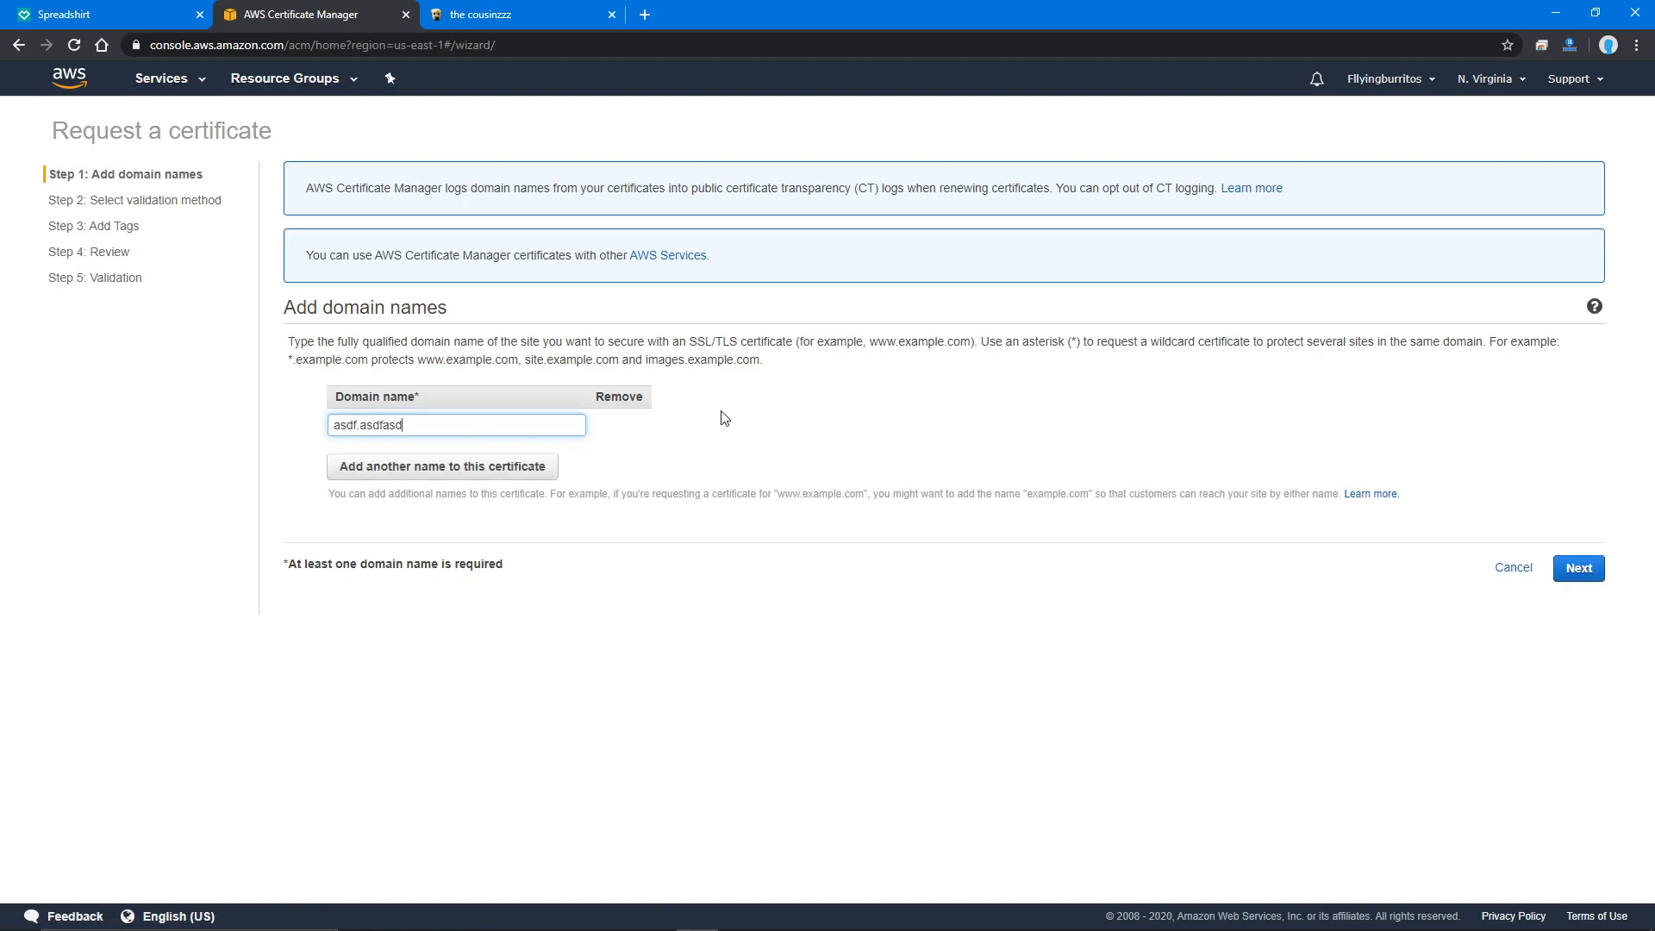
pyautogui.click(1579, 569)
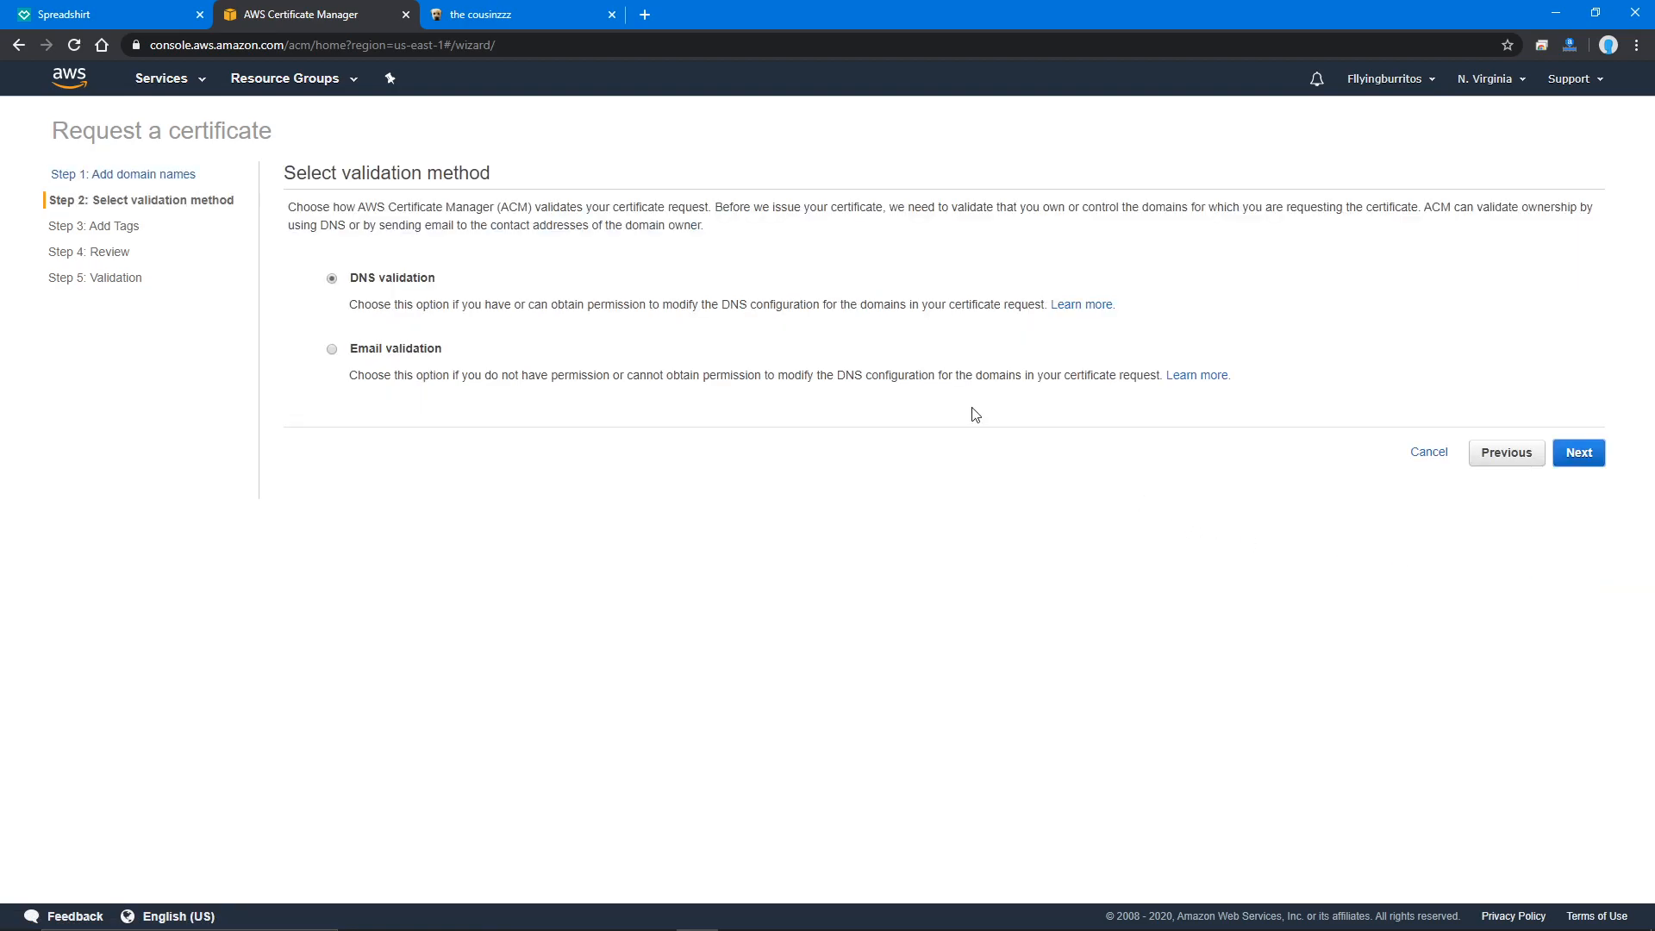
pyautogui.click(1581, 470)
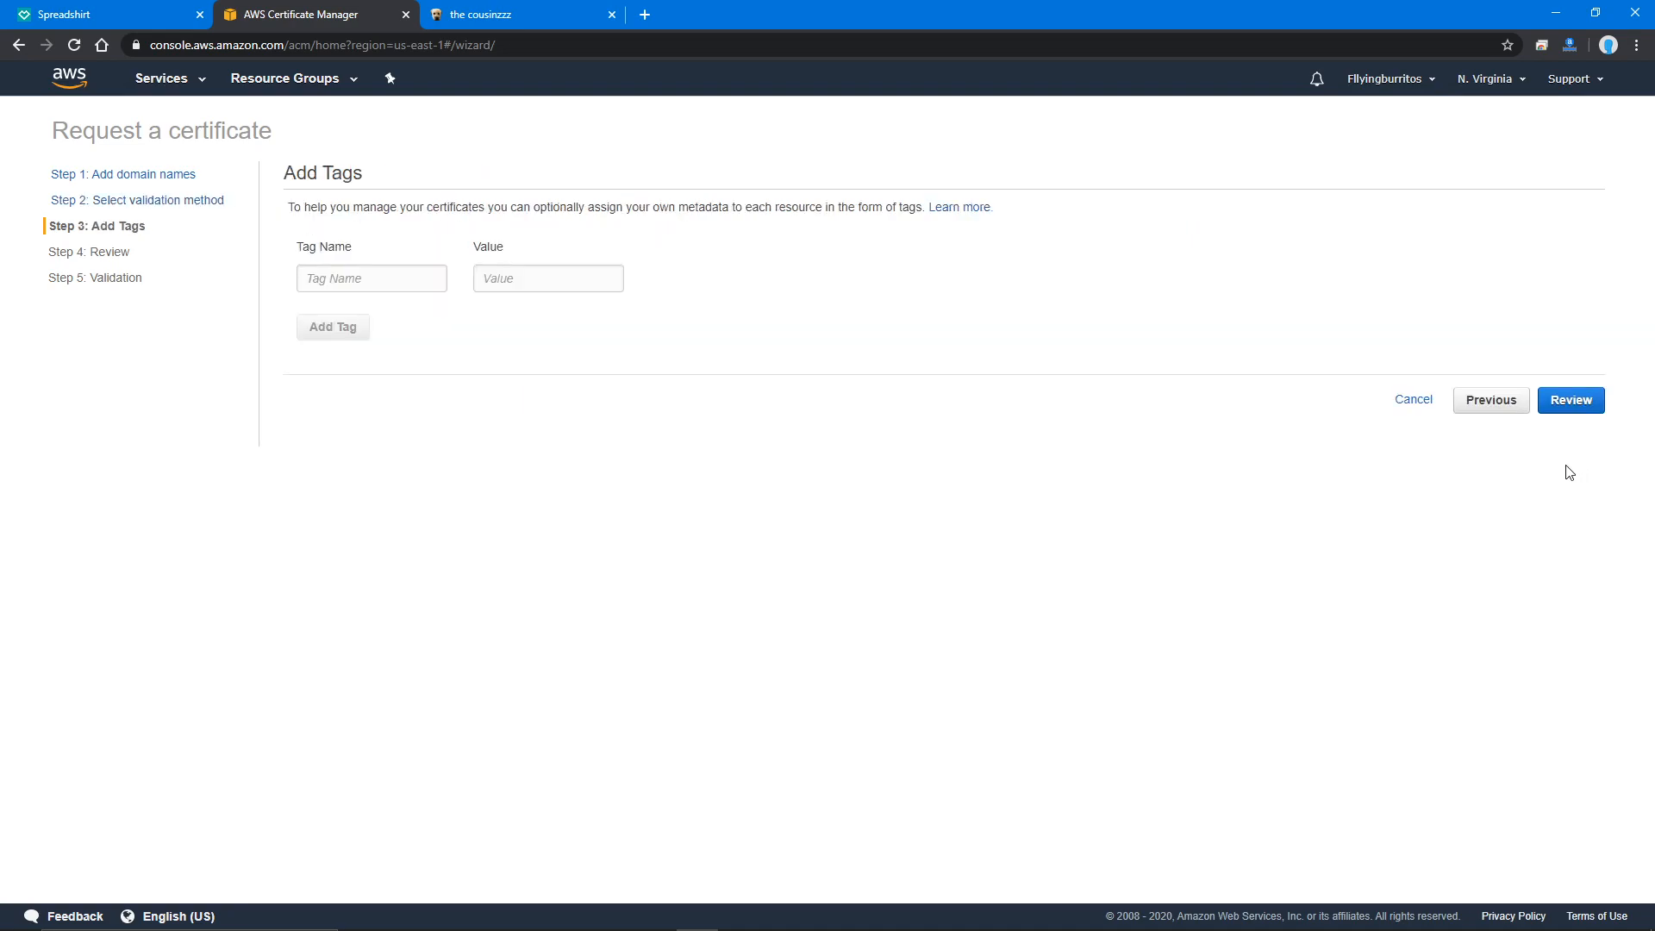
pyautogui.click(1565, 405)
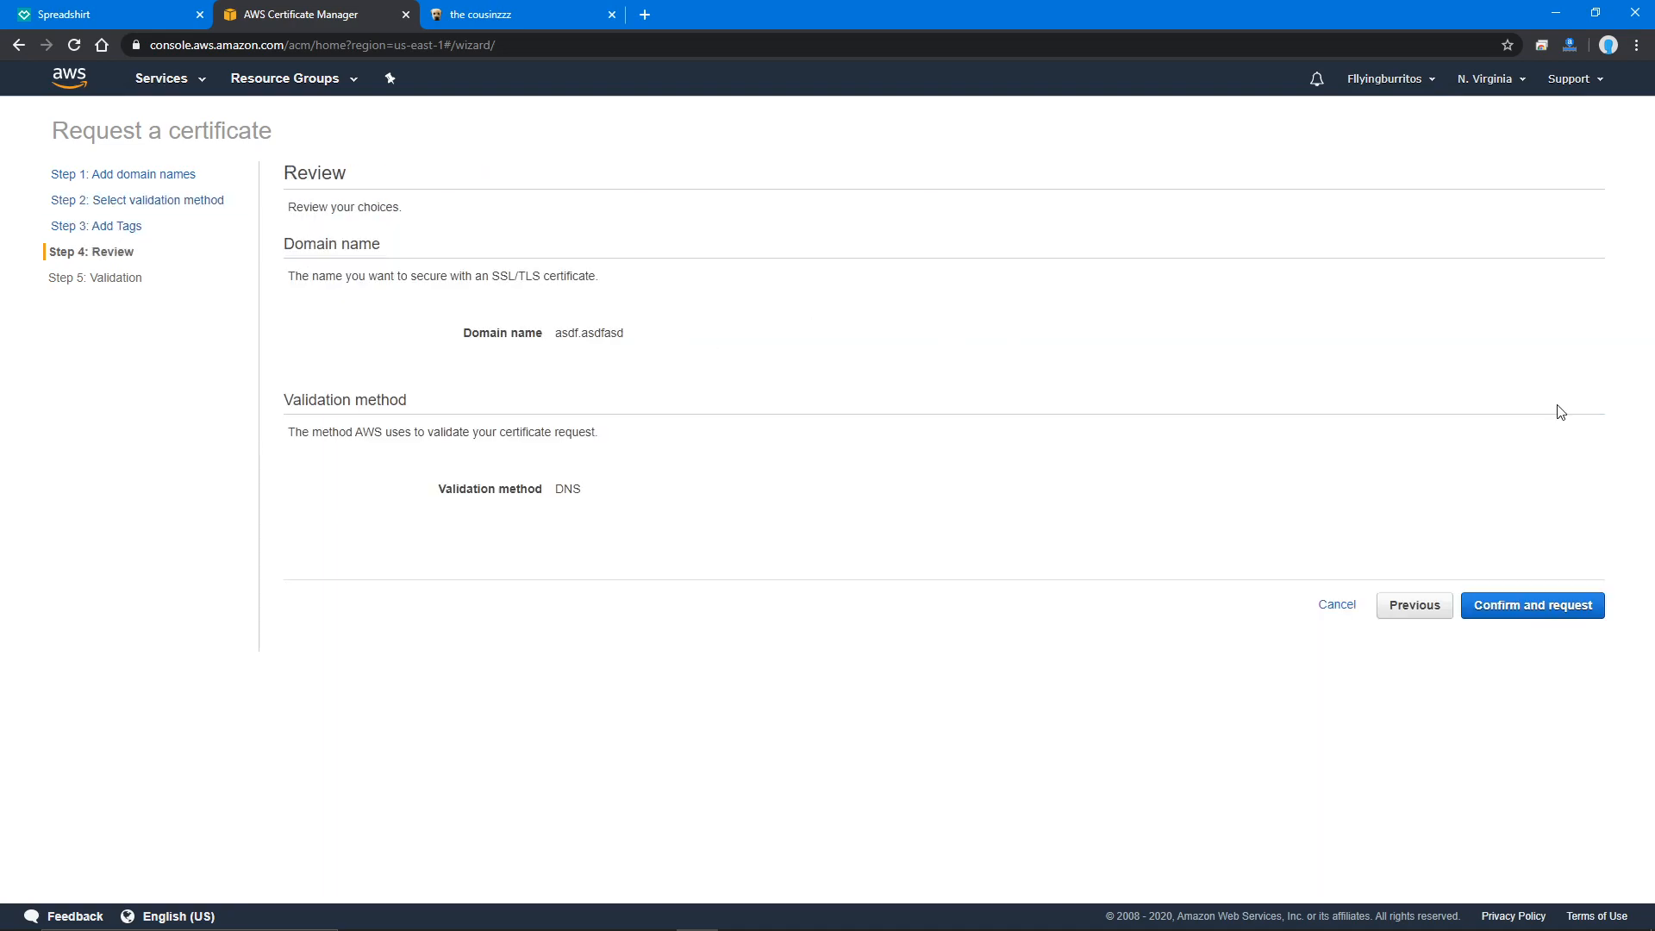
pyautogui.click(1542, 613)
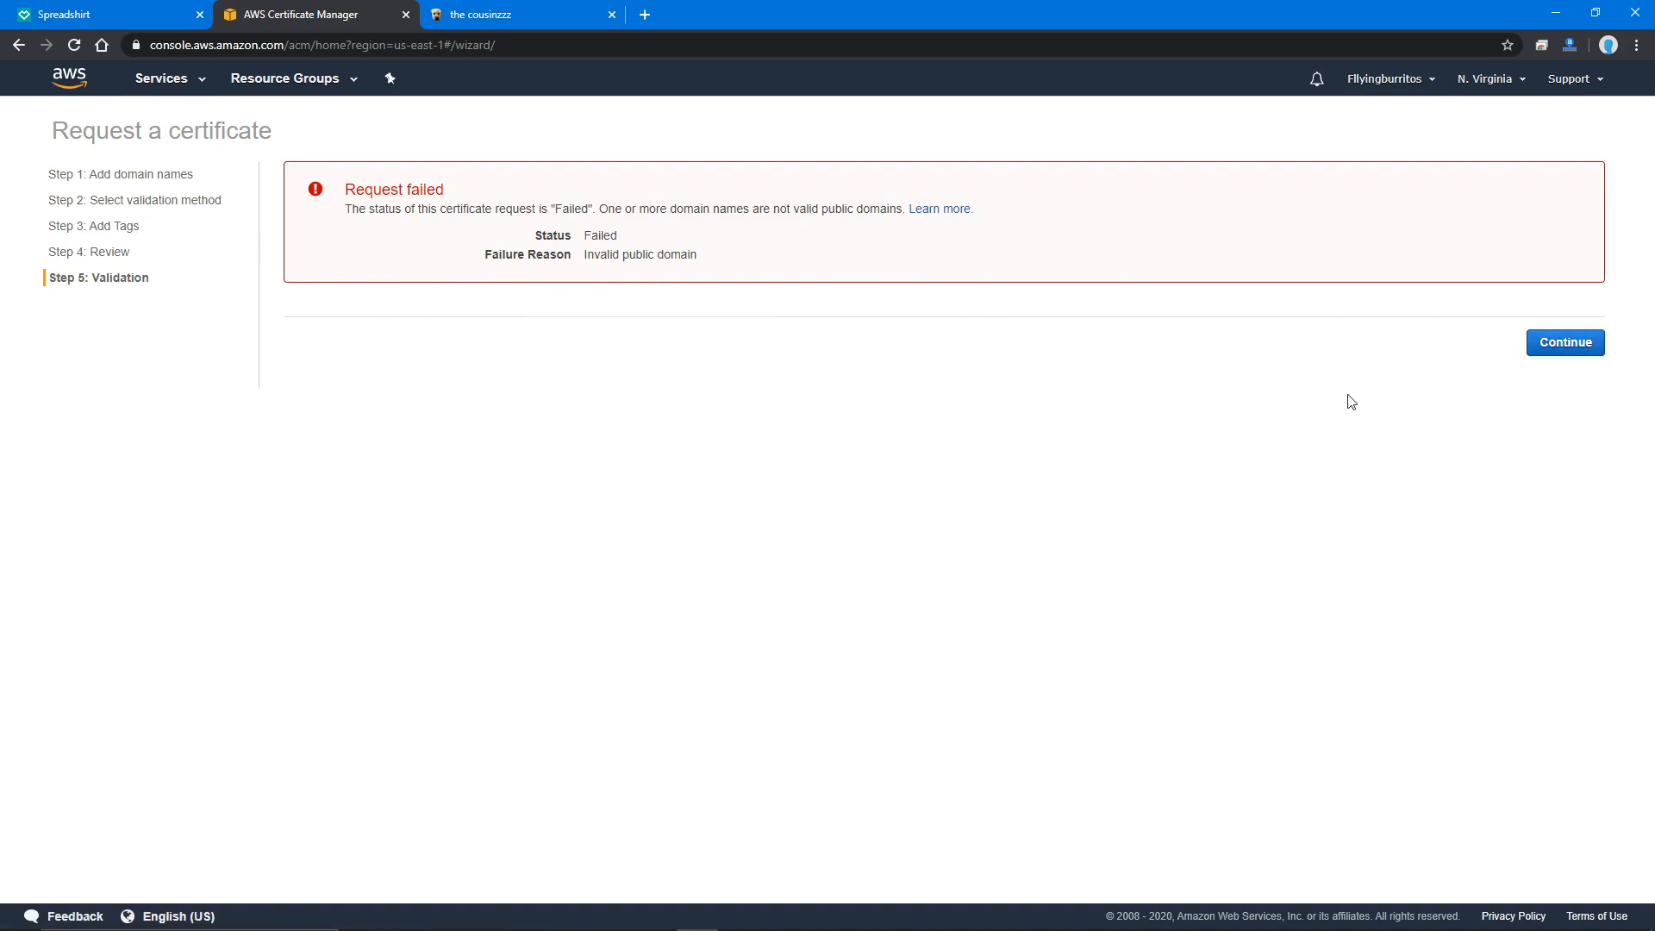
pyautogui.hotkey('alt', 'Left')
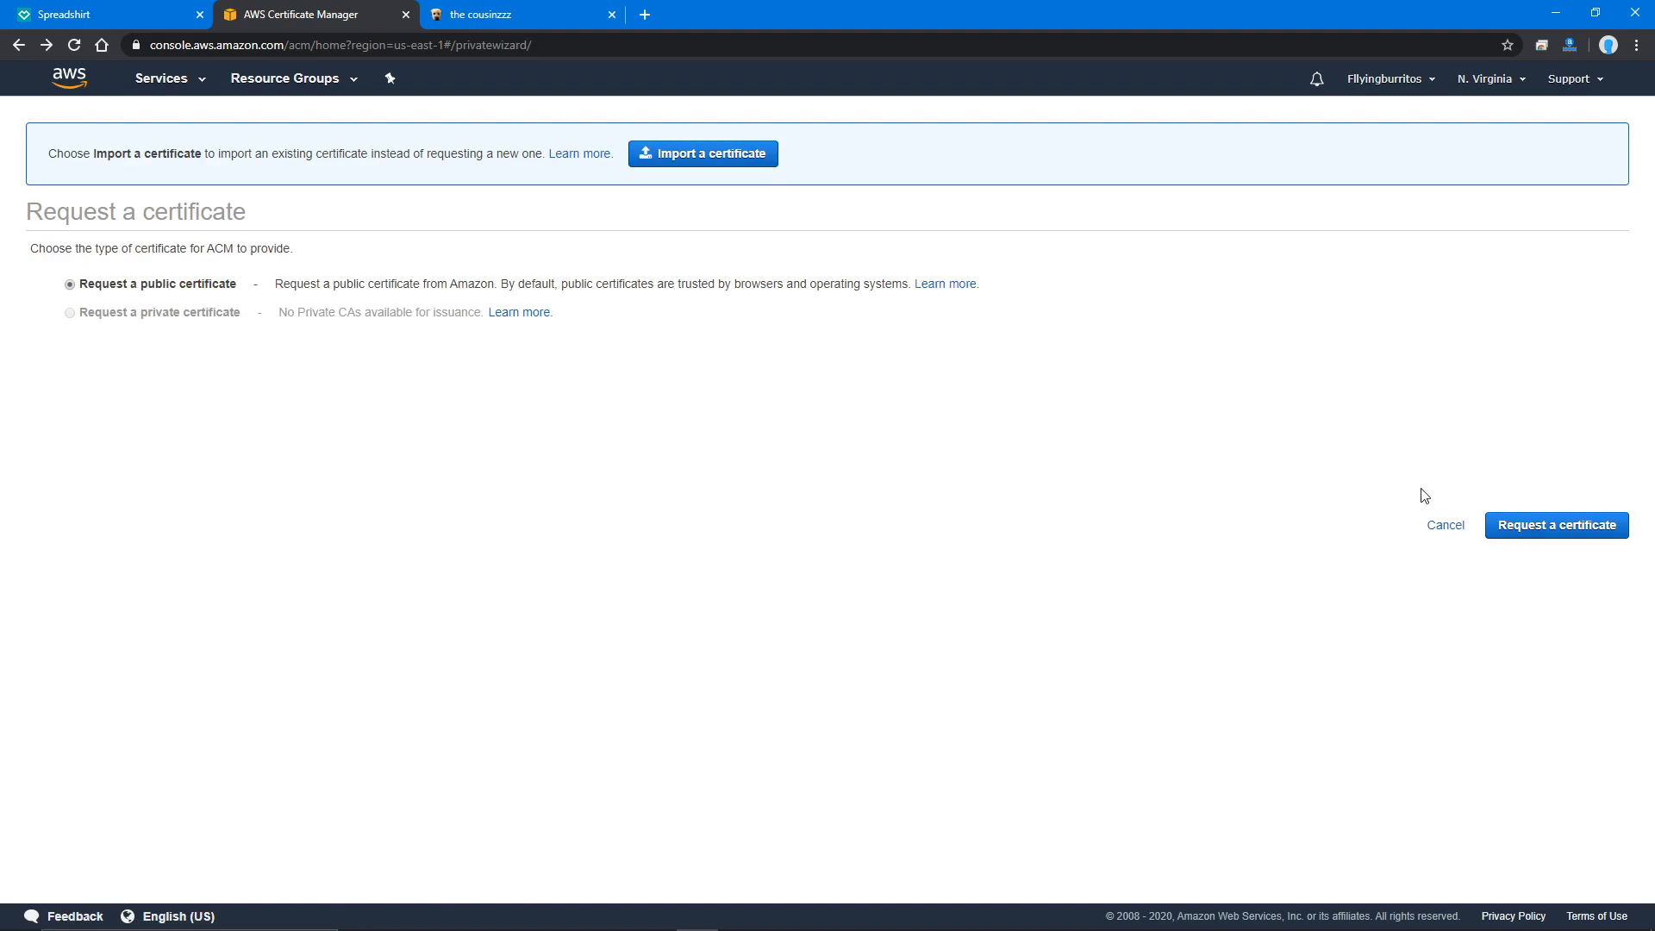
# - Request a DNS-validated public certificate for cousinzzz.net with no tags
pyautogui.click(1586, 530)
pyautogui.moveTo(397, 398); pyautogui.dragTo(399, 418)
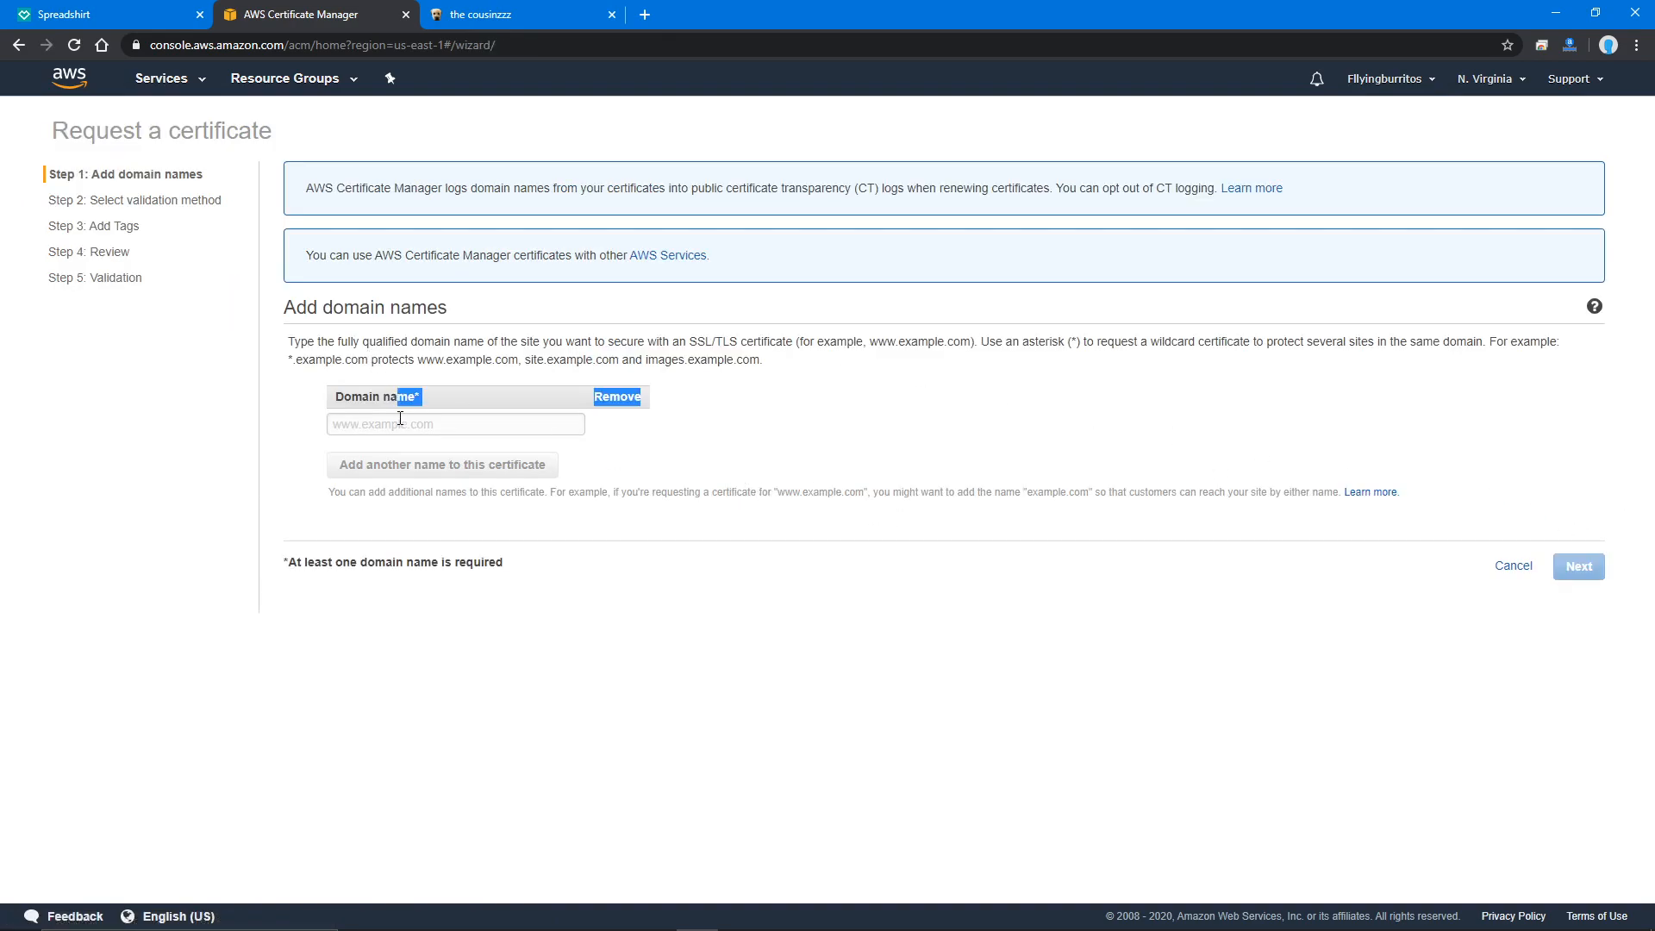
pyautogui.click(499, 422)
pyautogui.write('c')
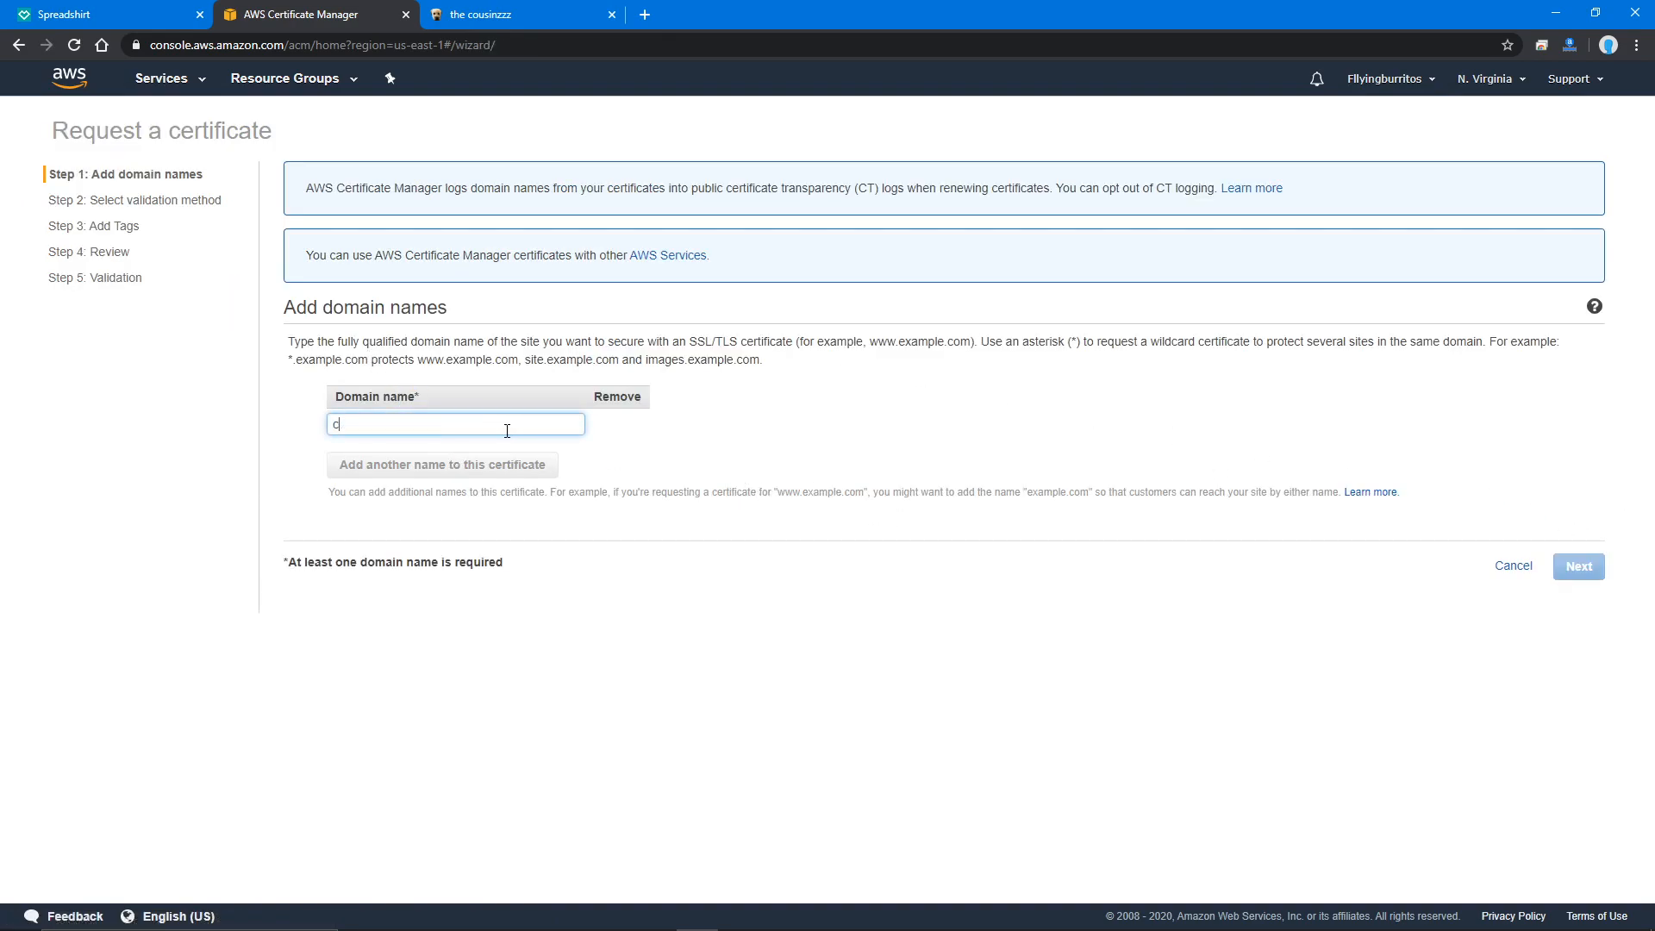
pyautogui.write('ousinzzz.net')
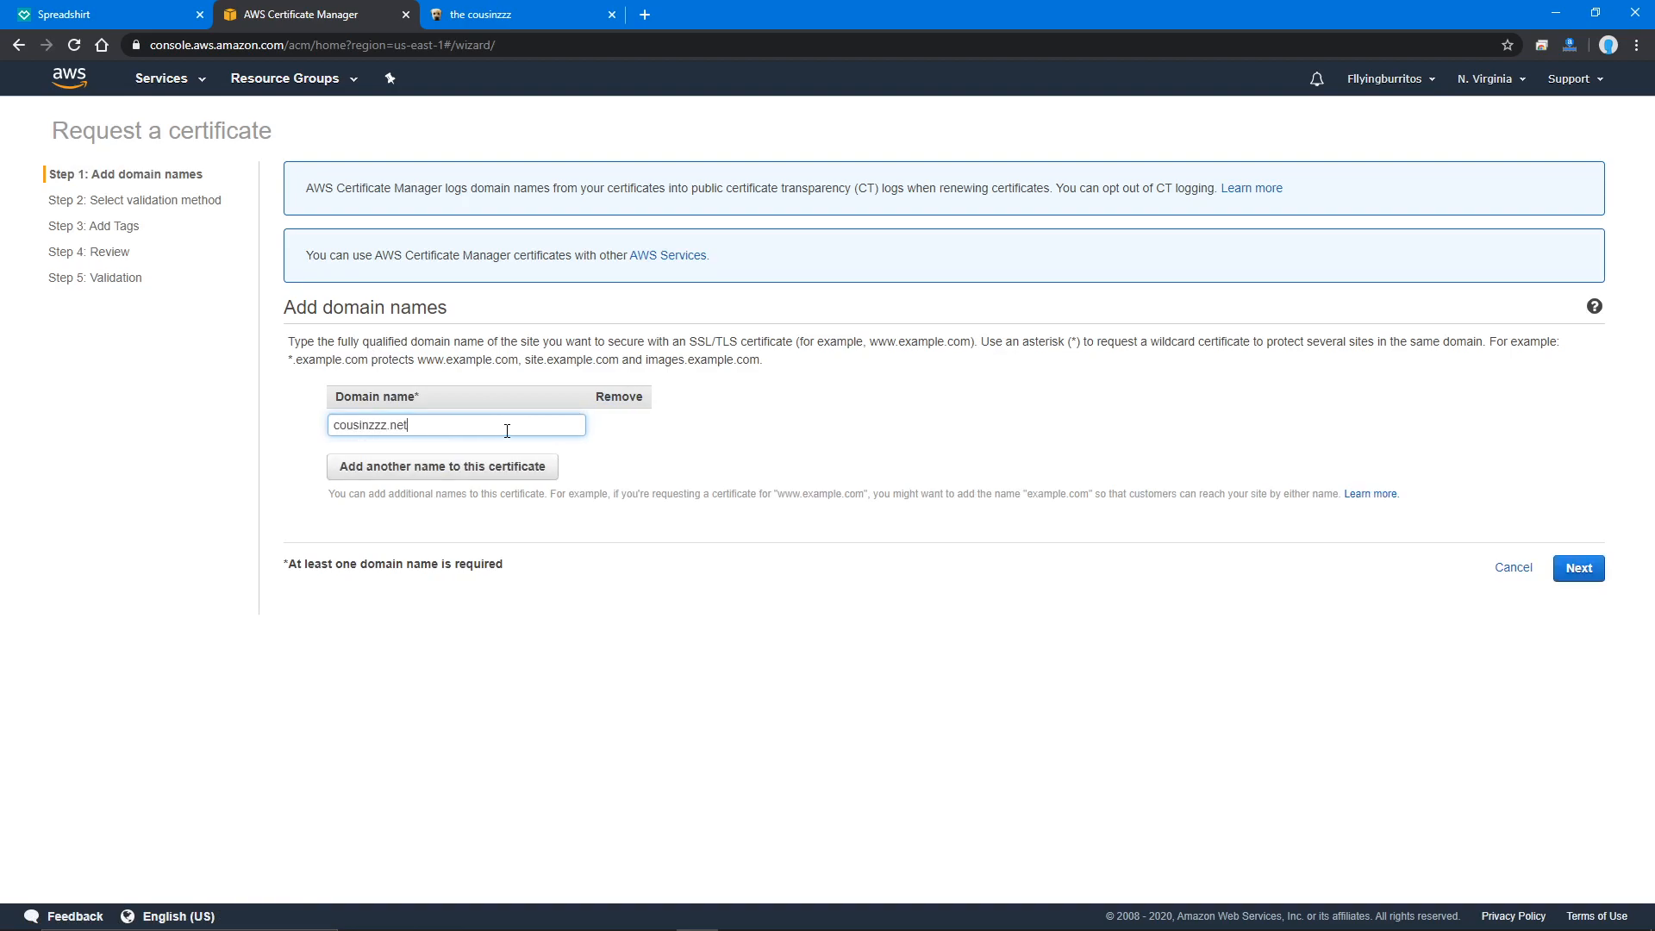
pyautogui.click(1581, 568)
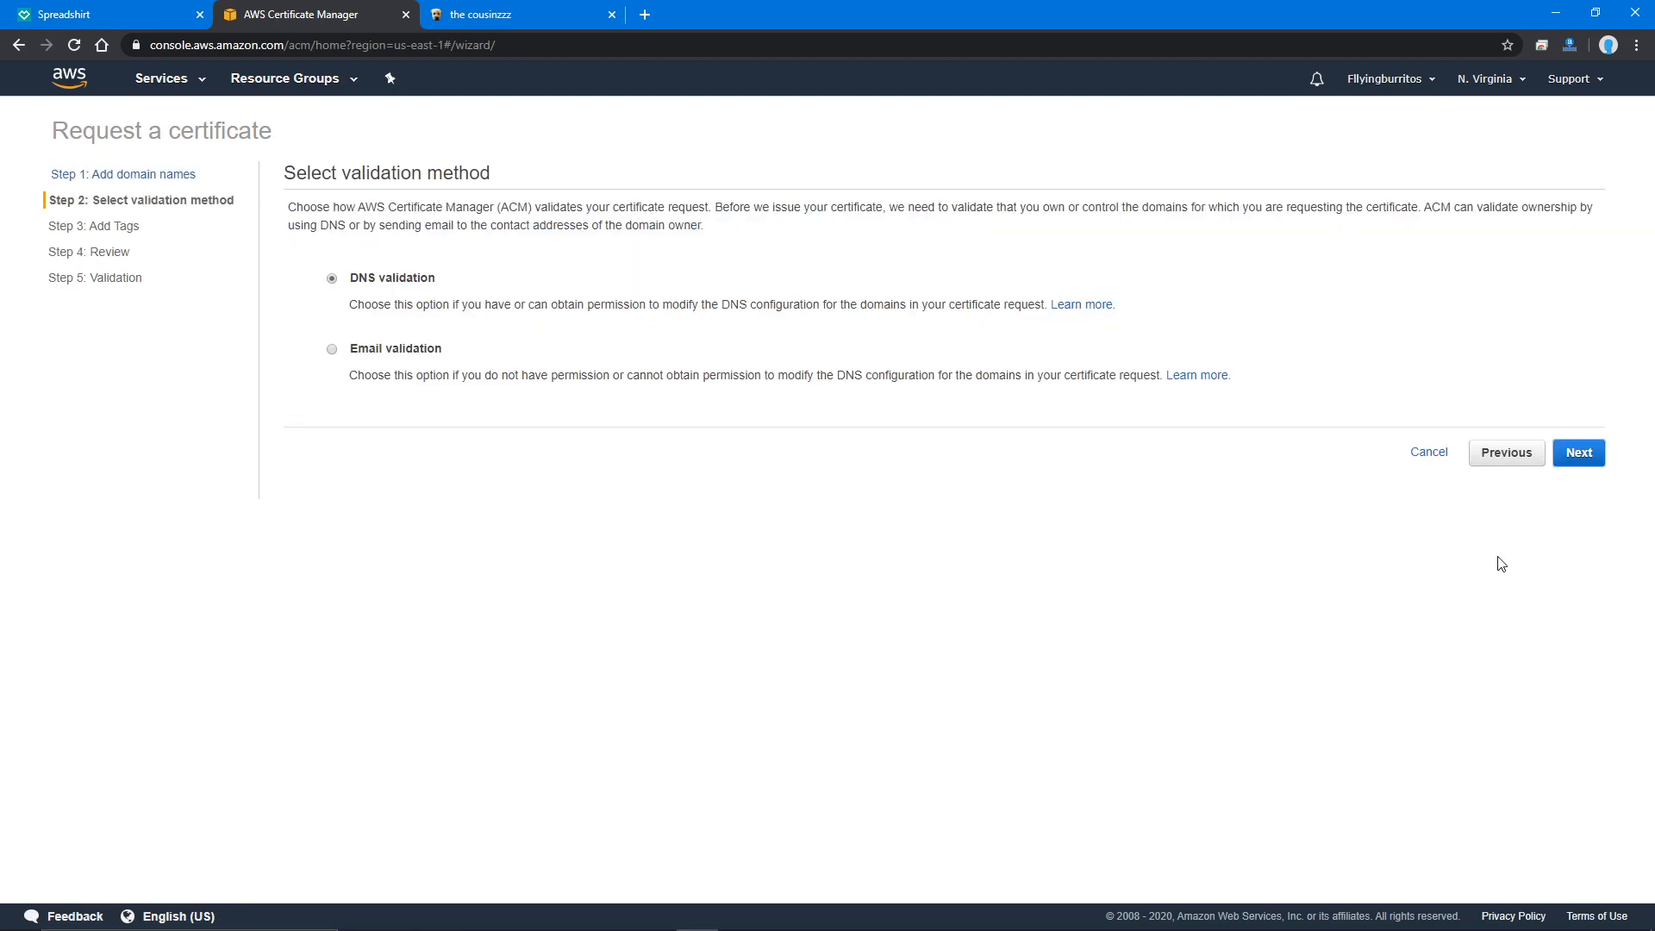
pyautogui.click(1591, 456)
pyautogui.click(1593, 403)
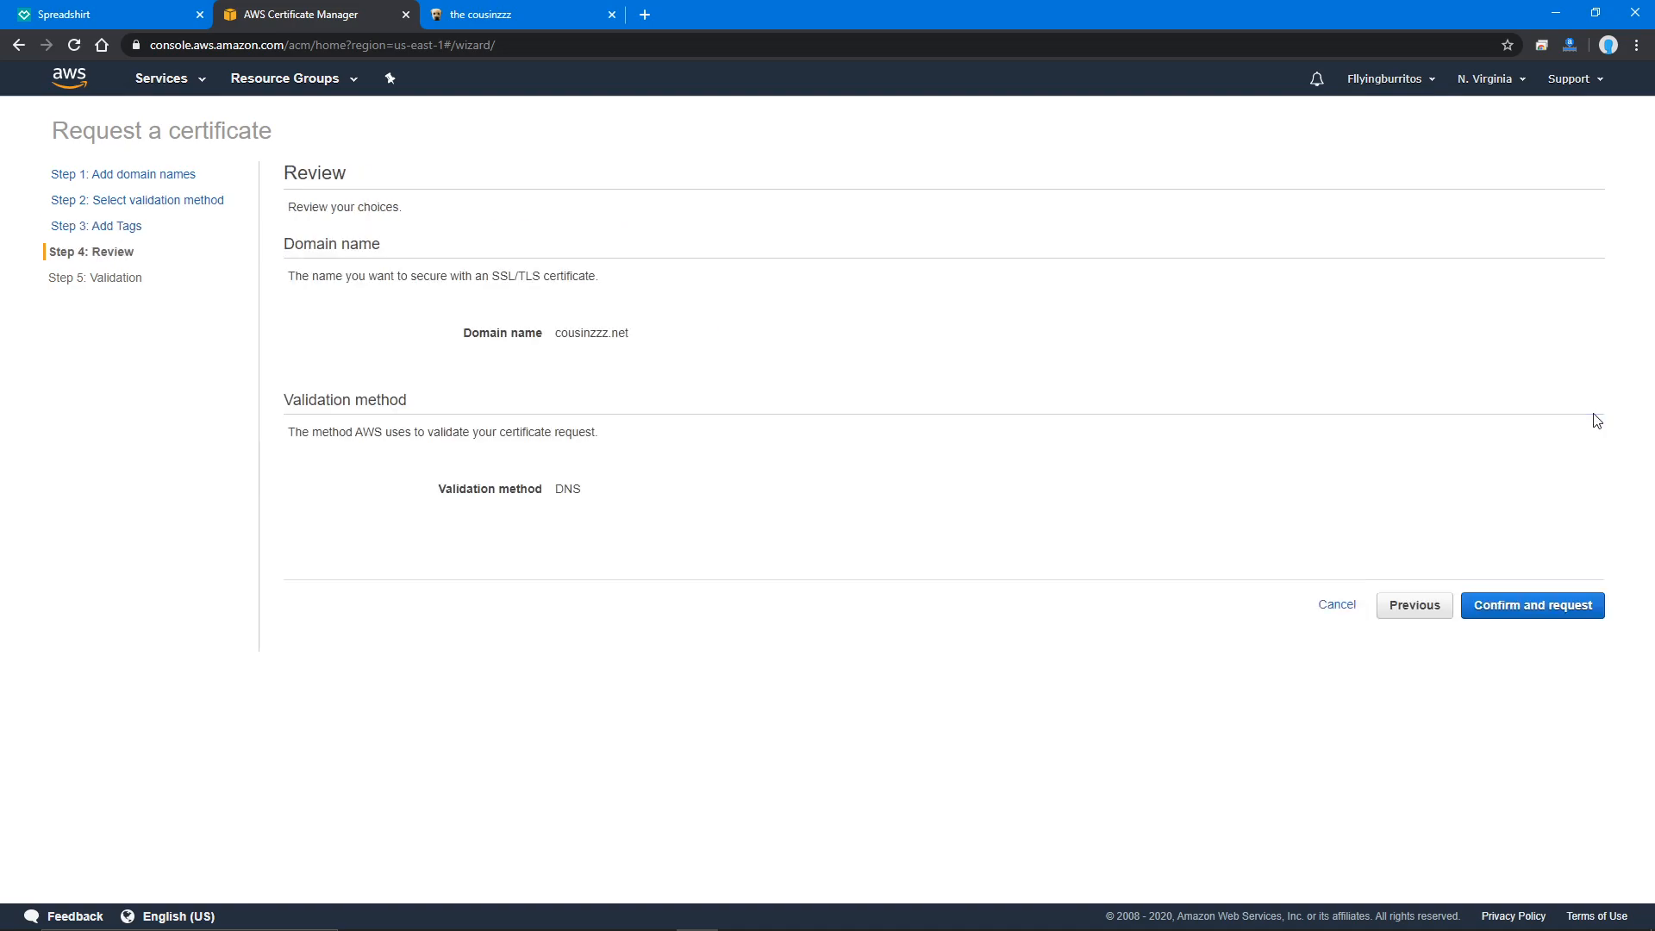
pyautogui.click(1577, 608)
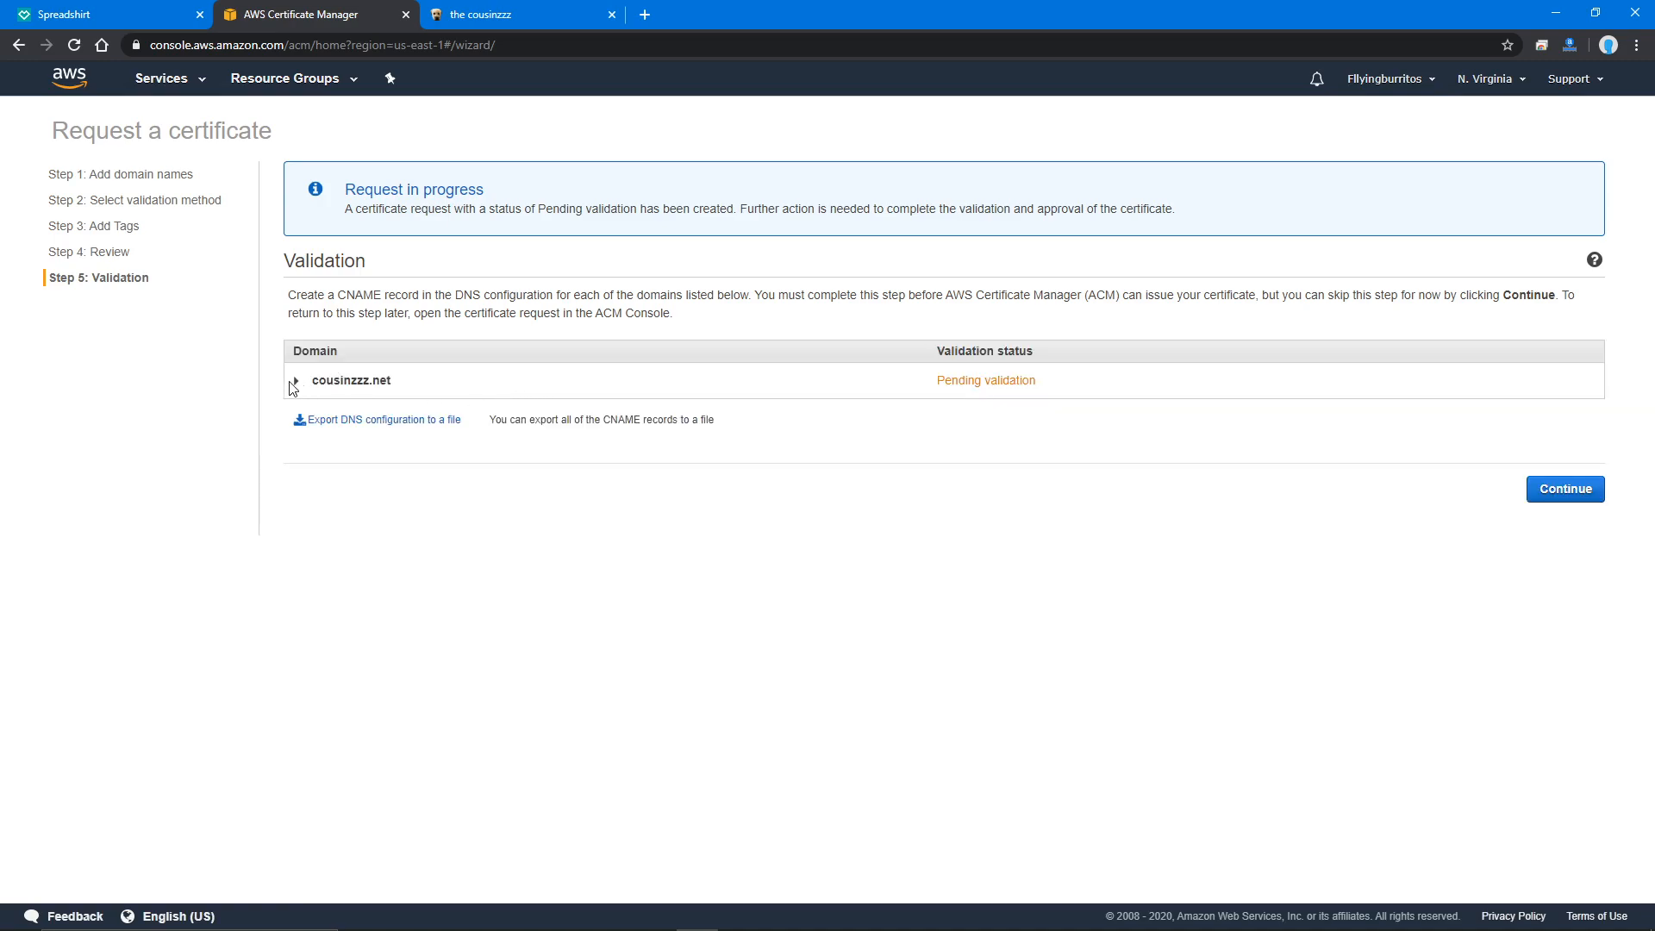
# - Review the cousinzzz.net validation details, skip creating the Route 53 record, and finish
pyautogui.click(298, 382)
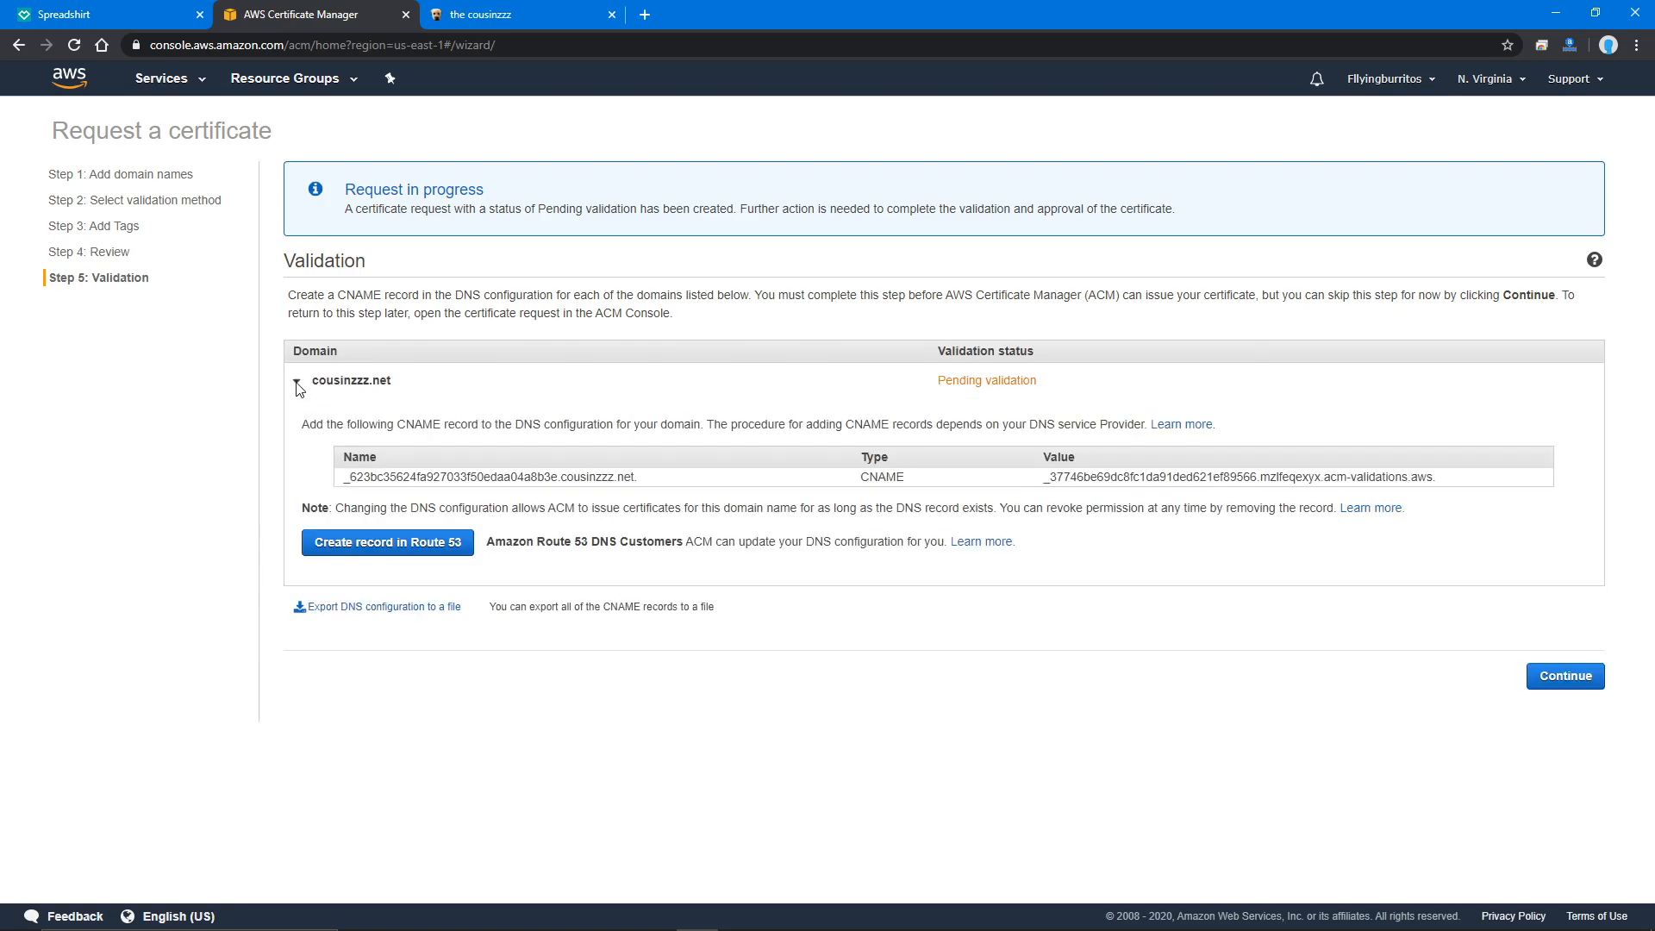
pyautogui.click(438, 543)
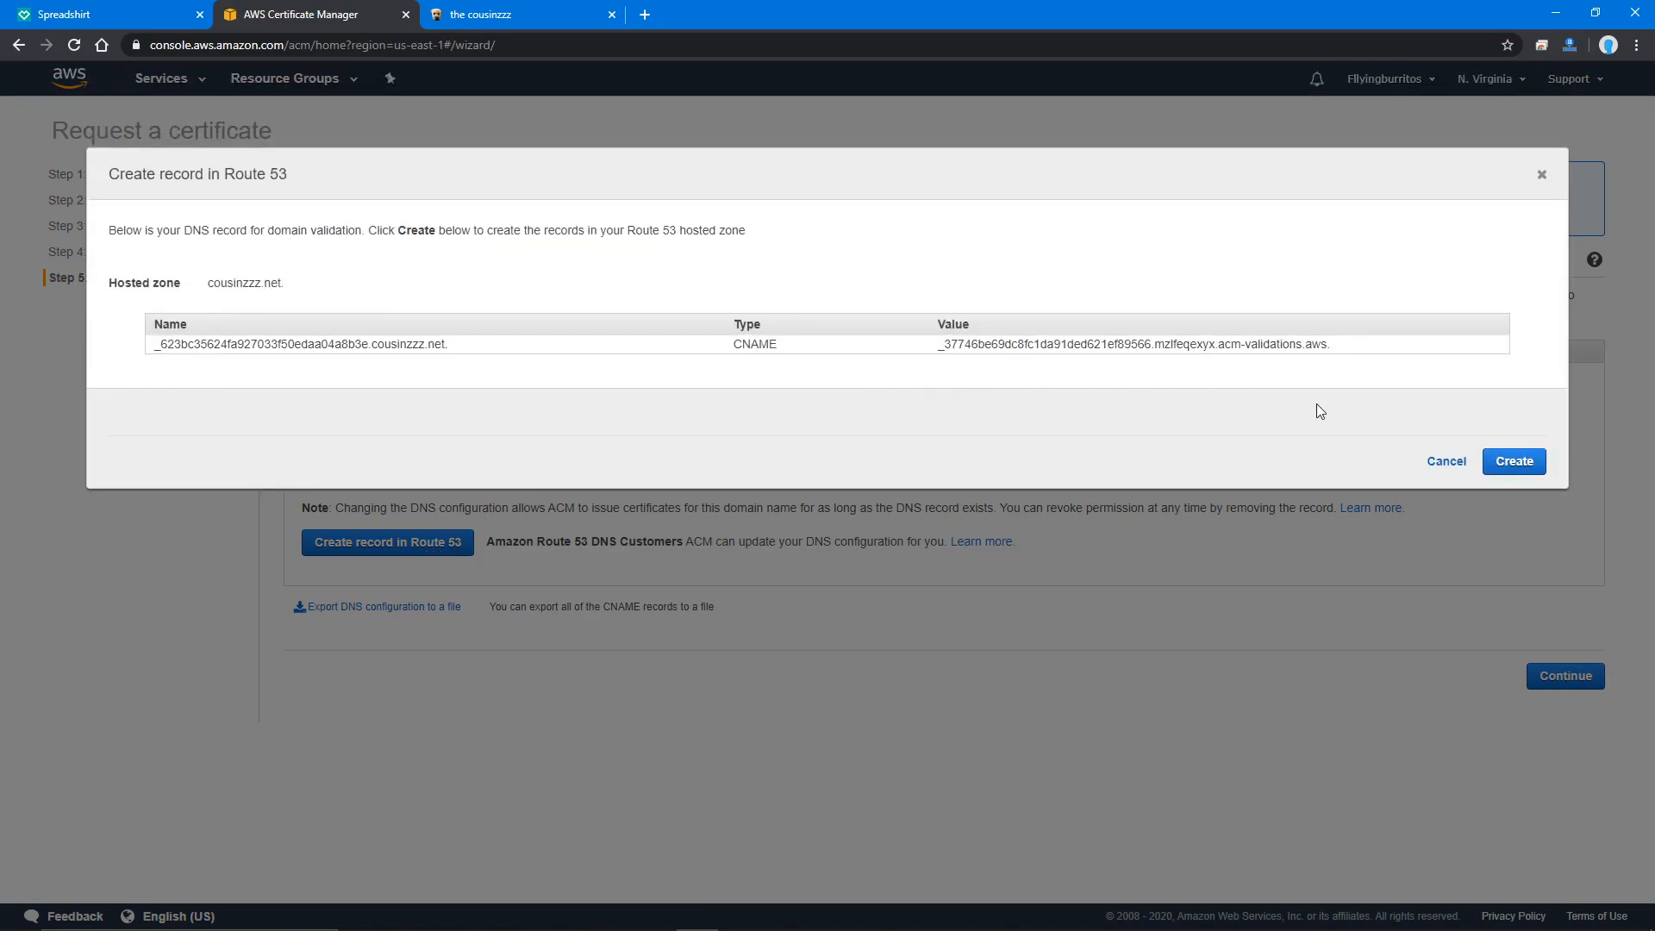
pyautogui.click(1448, 462)
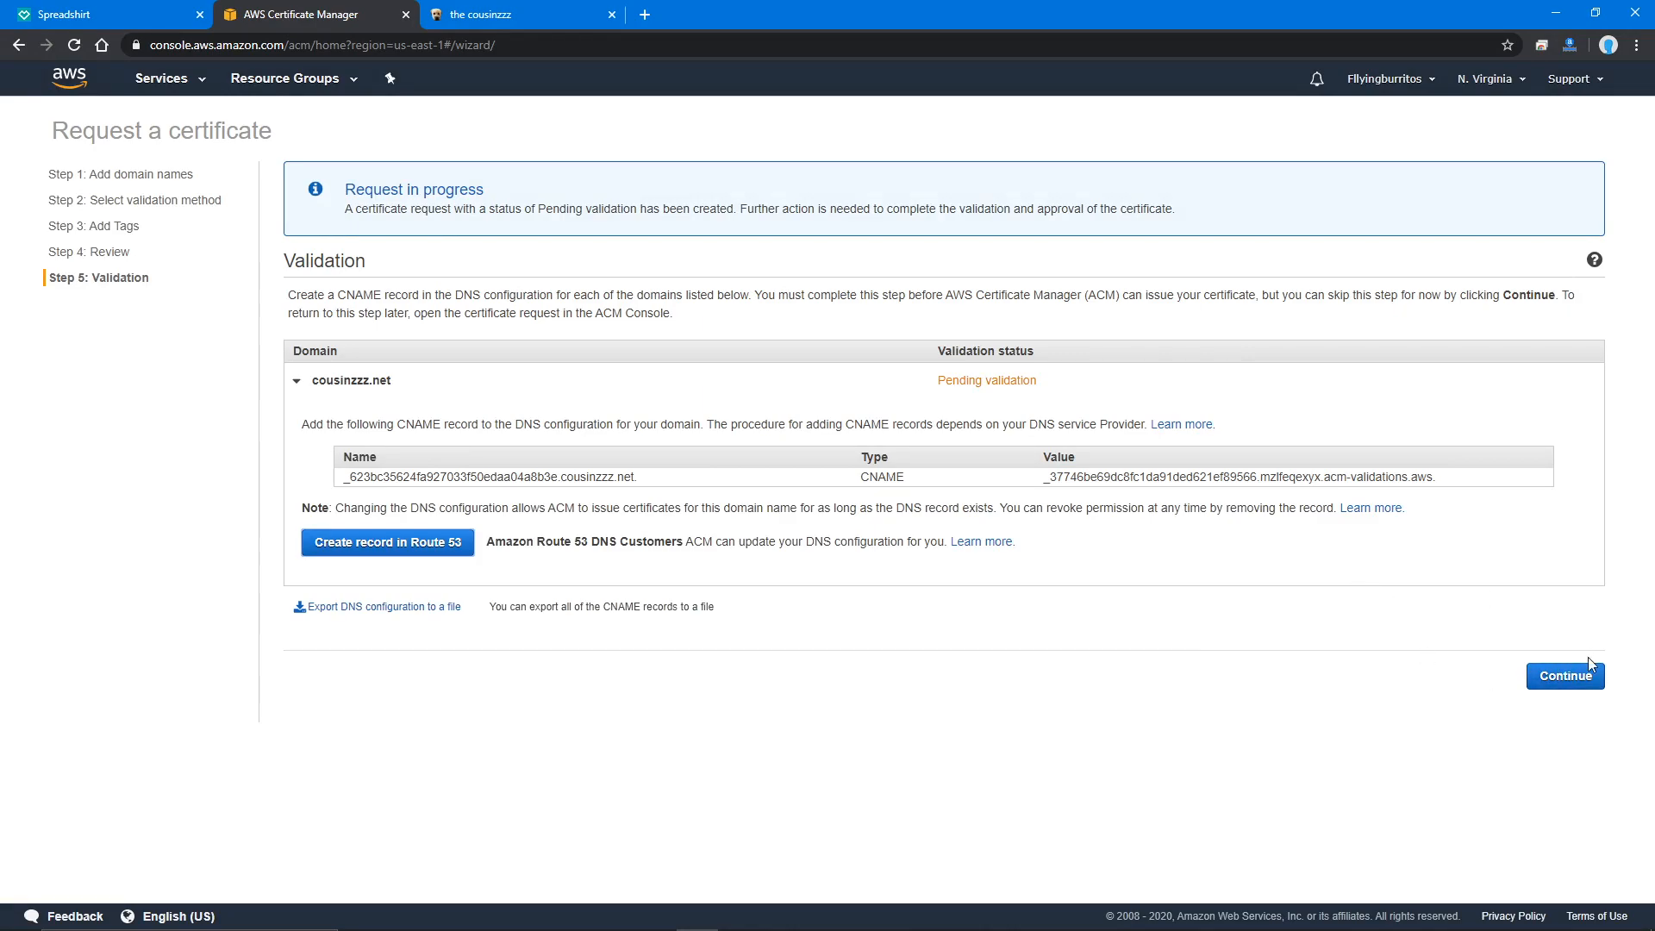
pyautogui.click(1579, 678)
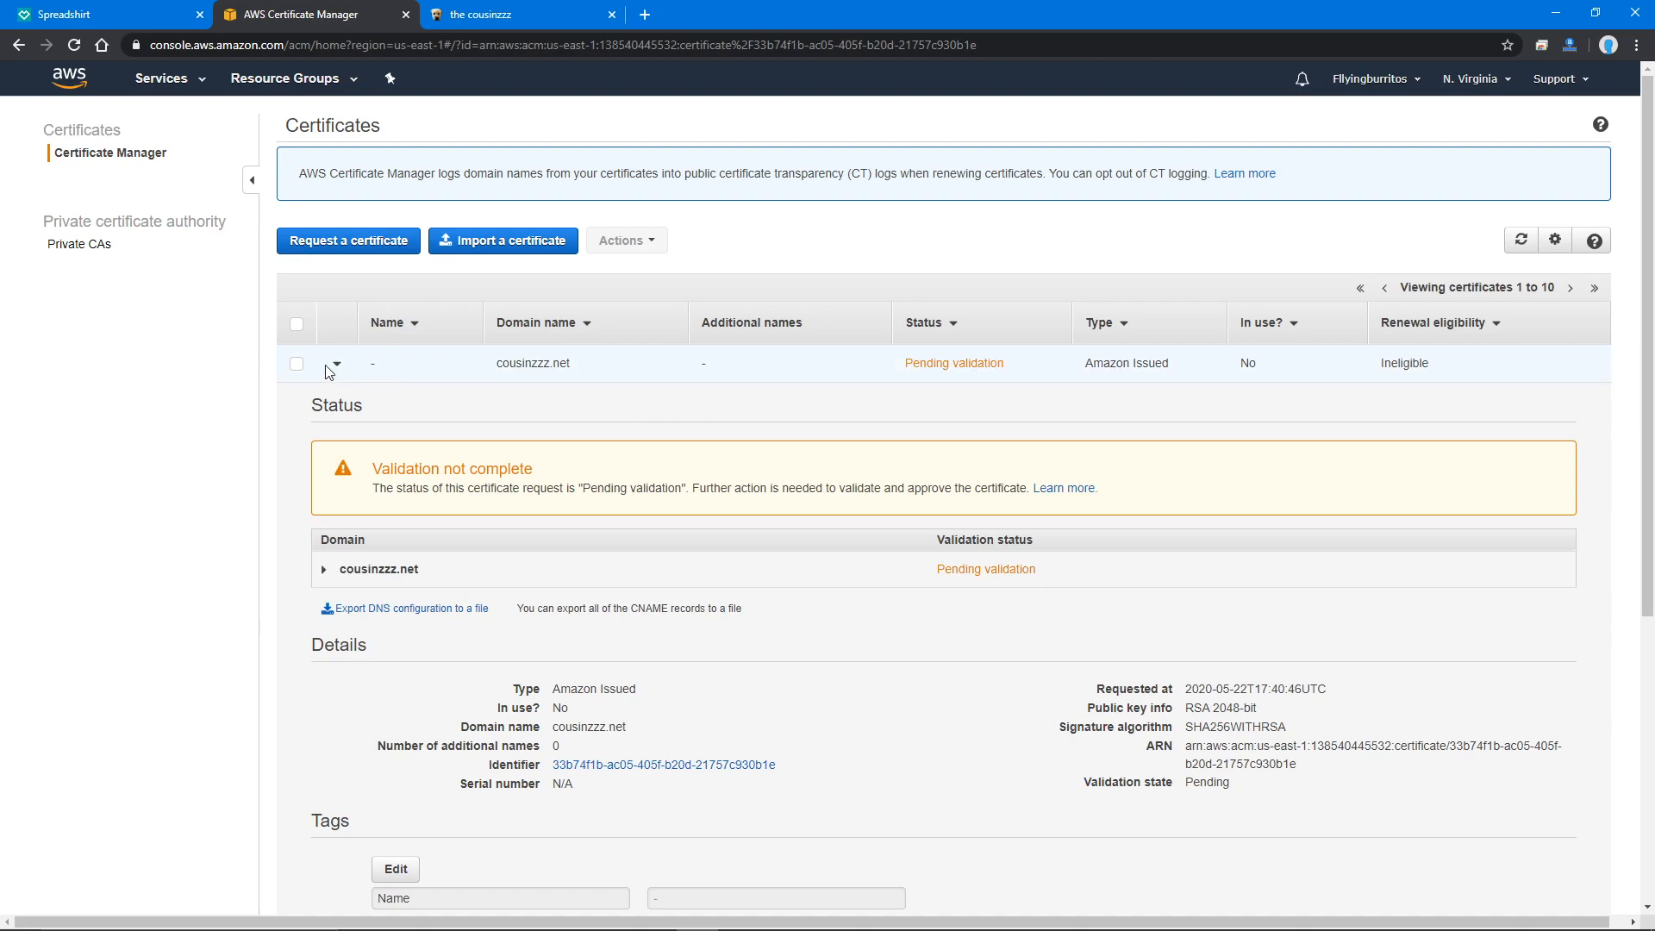
# - Delete the pending cousinzzz.net certificate
pyautogui.click(296, 363)
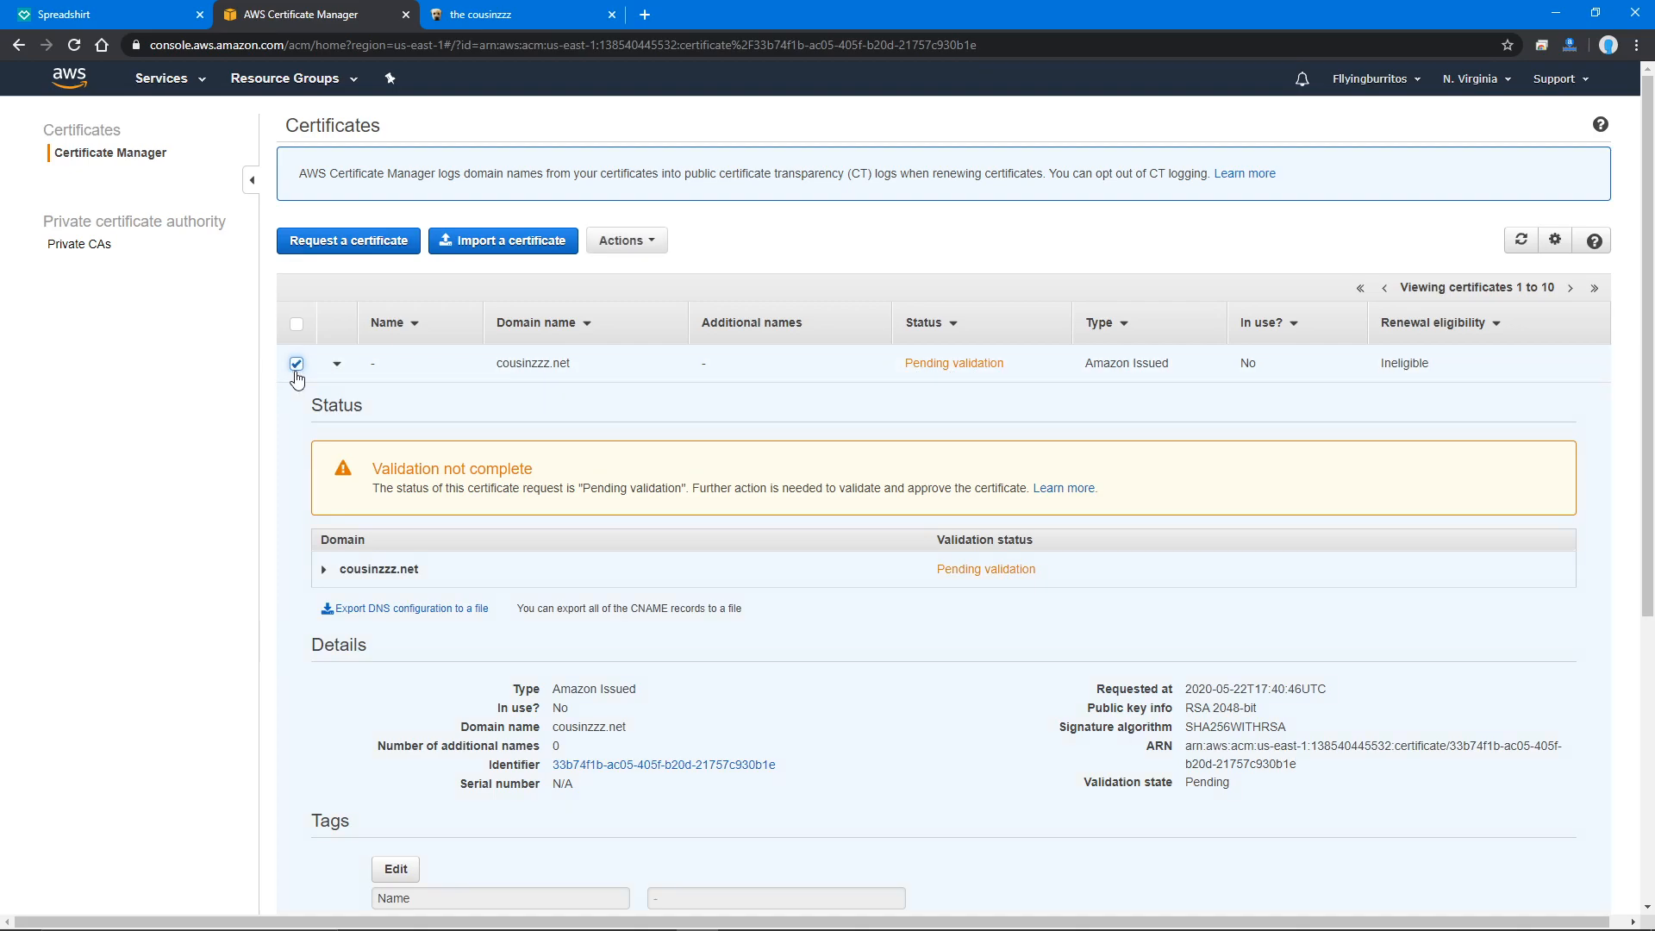
pyautogui.click(647, 243)
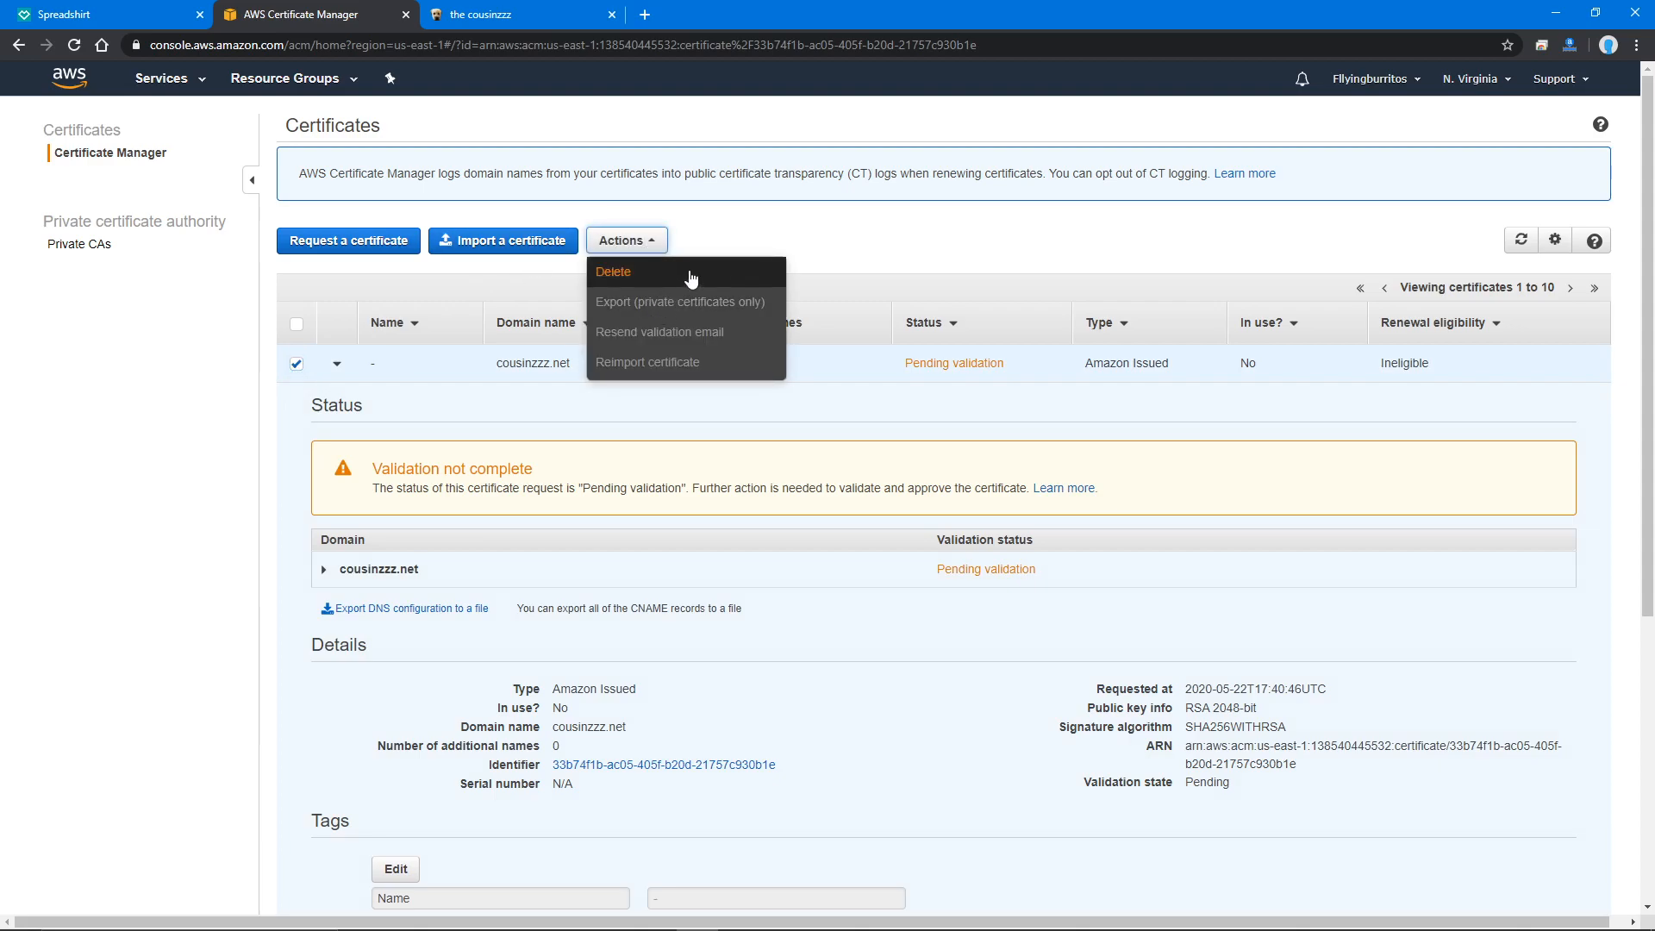
pyautogui.click(687, 272)
pyautogui.click(703, 320)
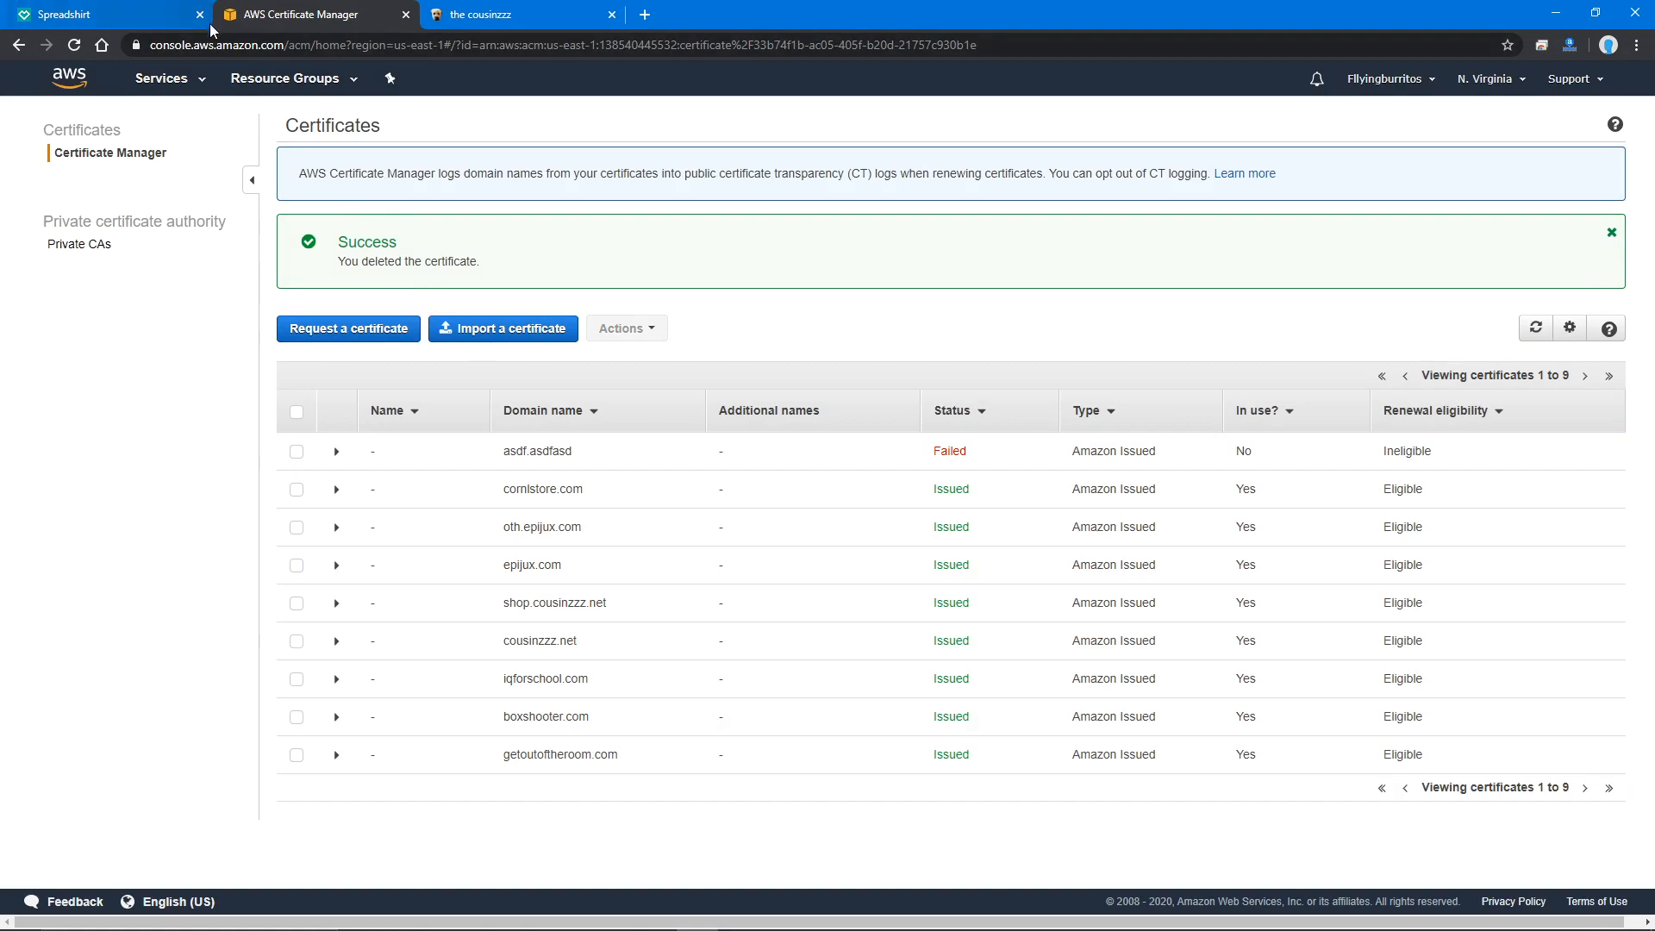
# - Delete the failed asdf.asdfasd certificate, briefly checking the Spreadshirt tab
pyautogui.click(296, 452)
pyautogui.click(627, 328)
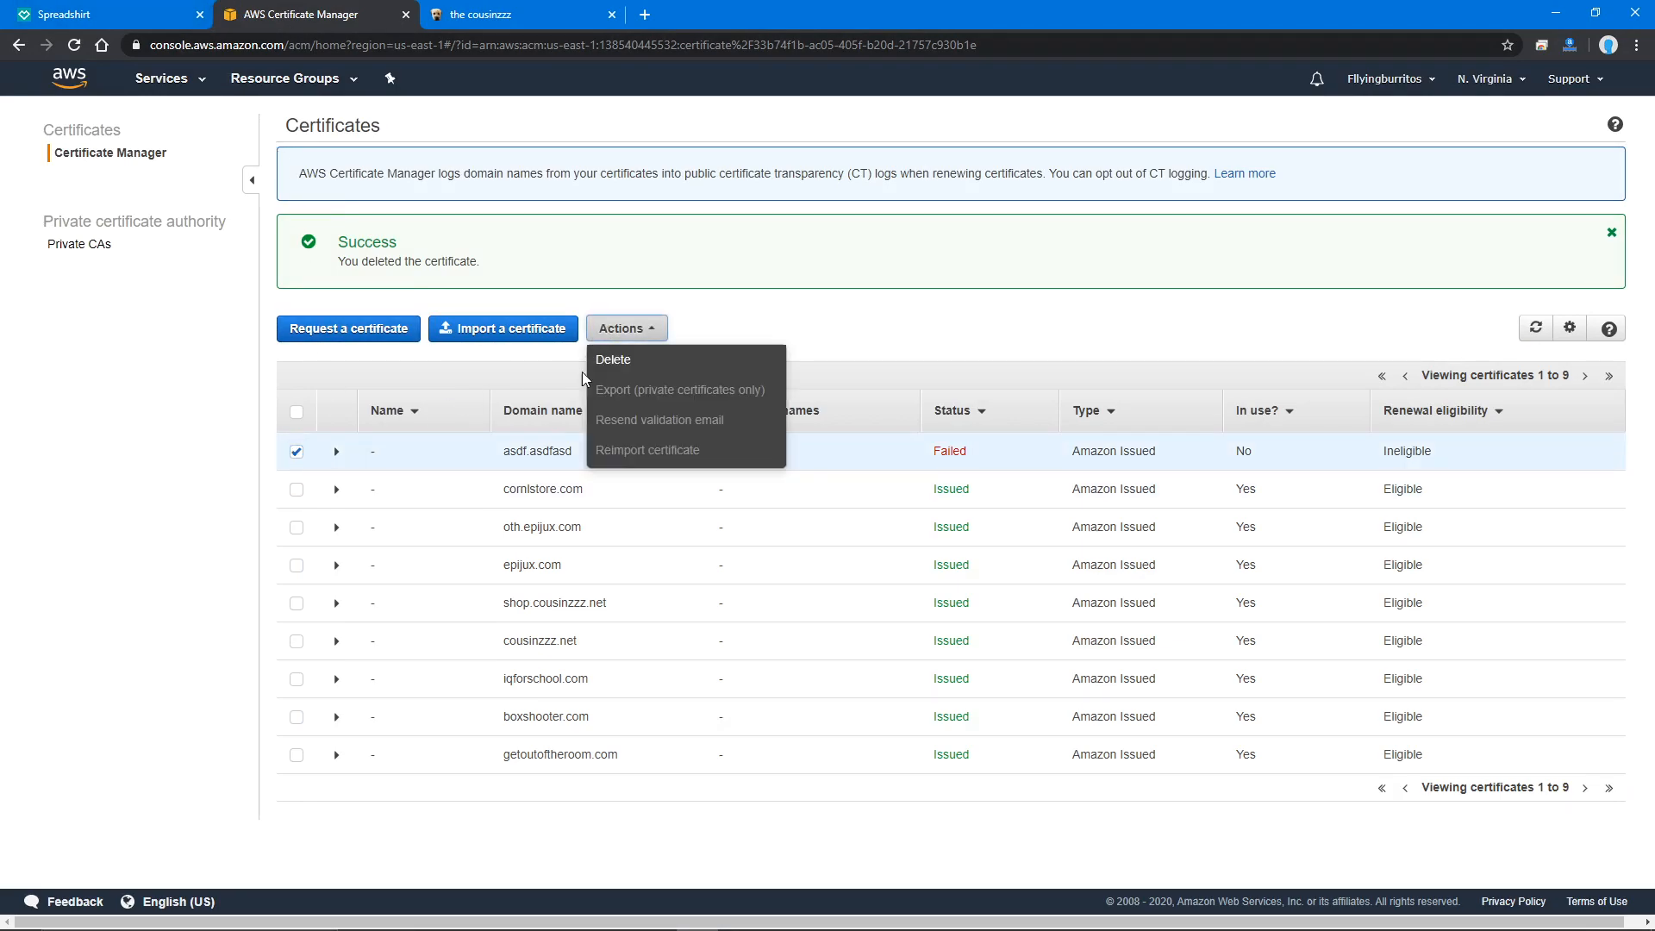
pyautogui.click(662, 359)
pyautogui.click(678, 312)
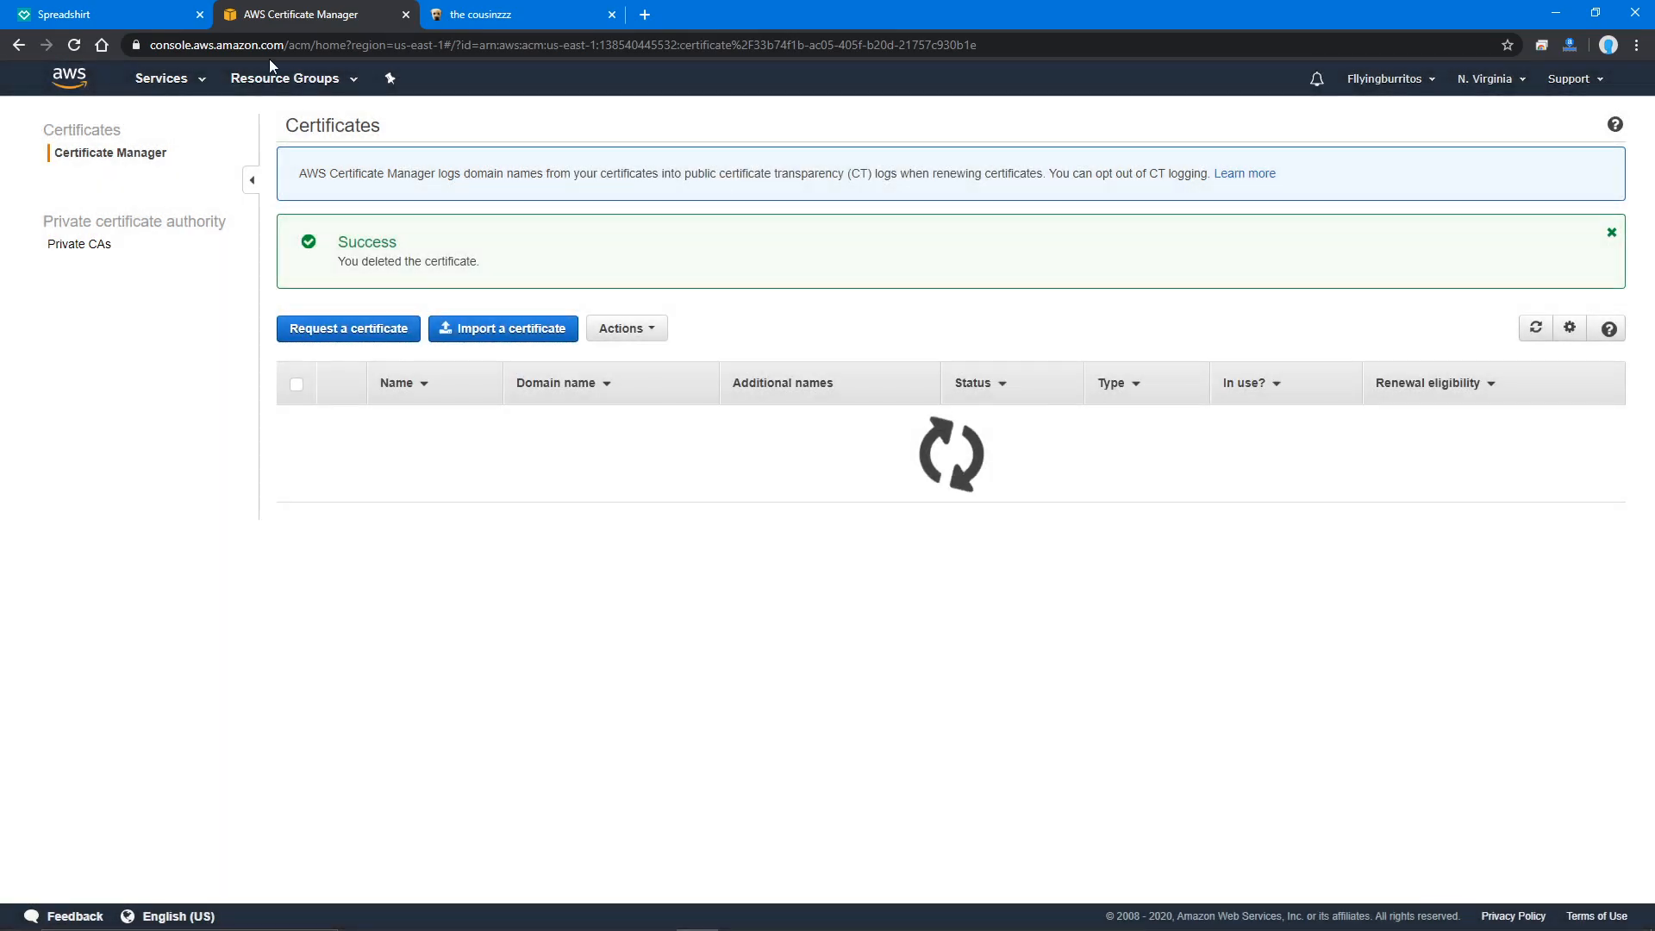
pyautogui.click(117, 8)
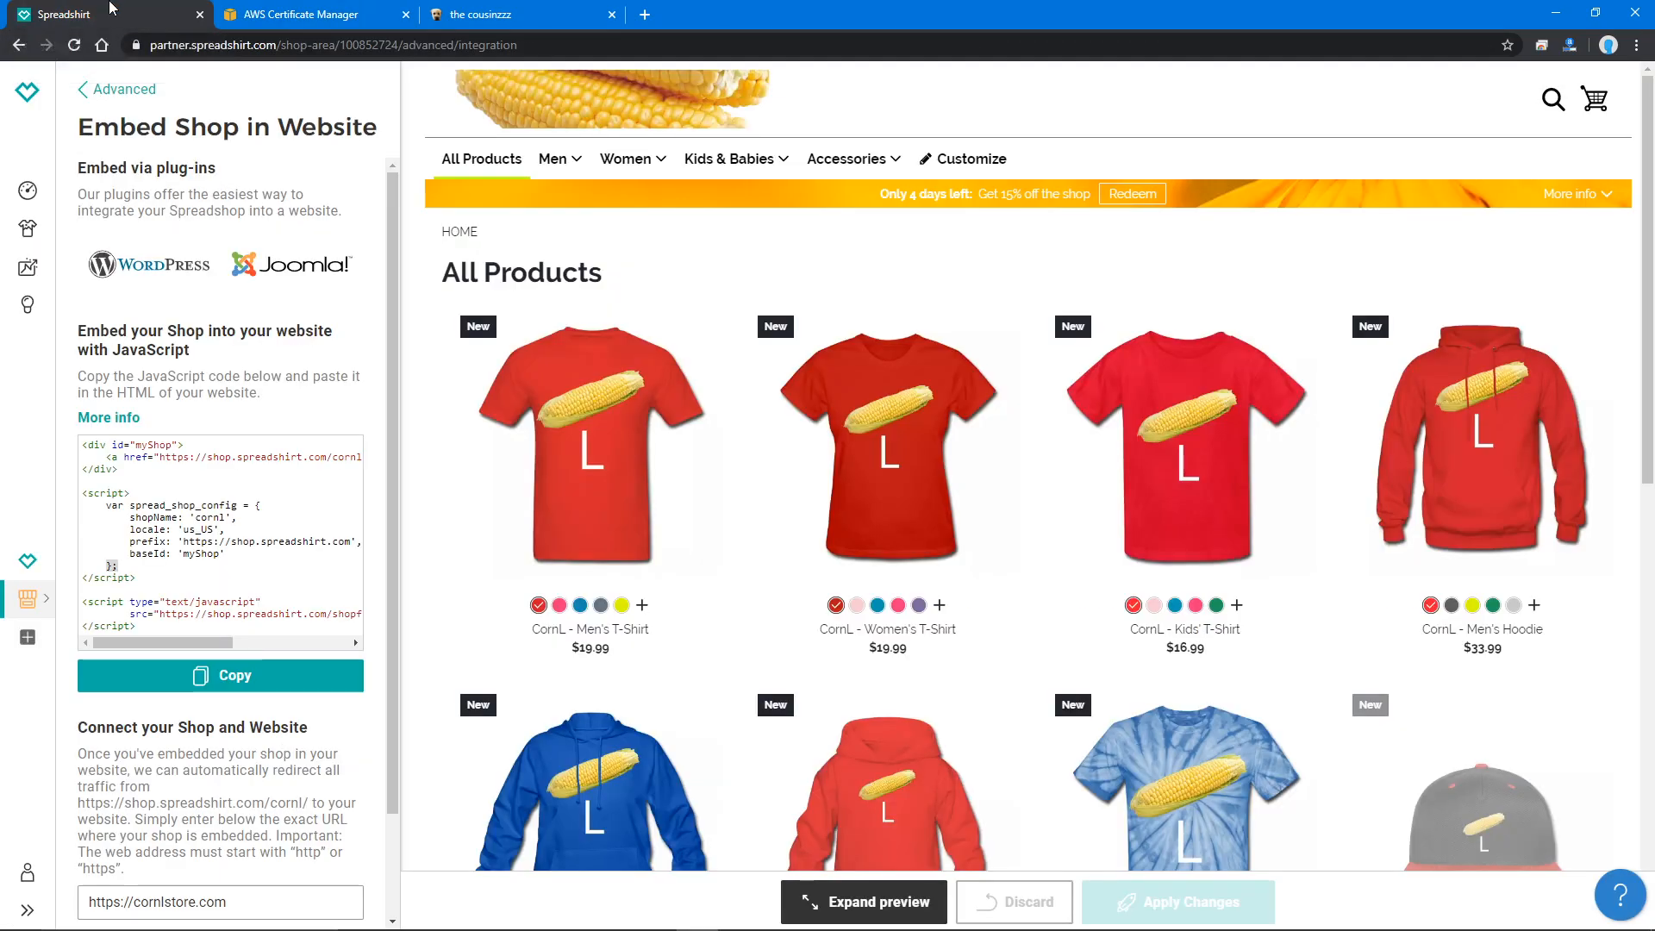
pyautogui.click(281, 7)
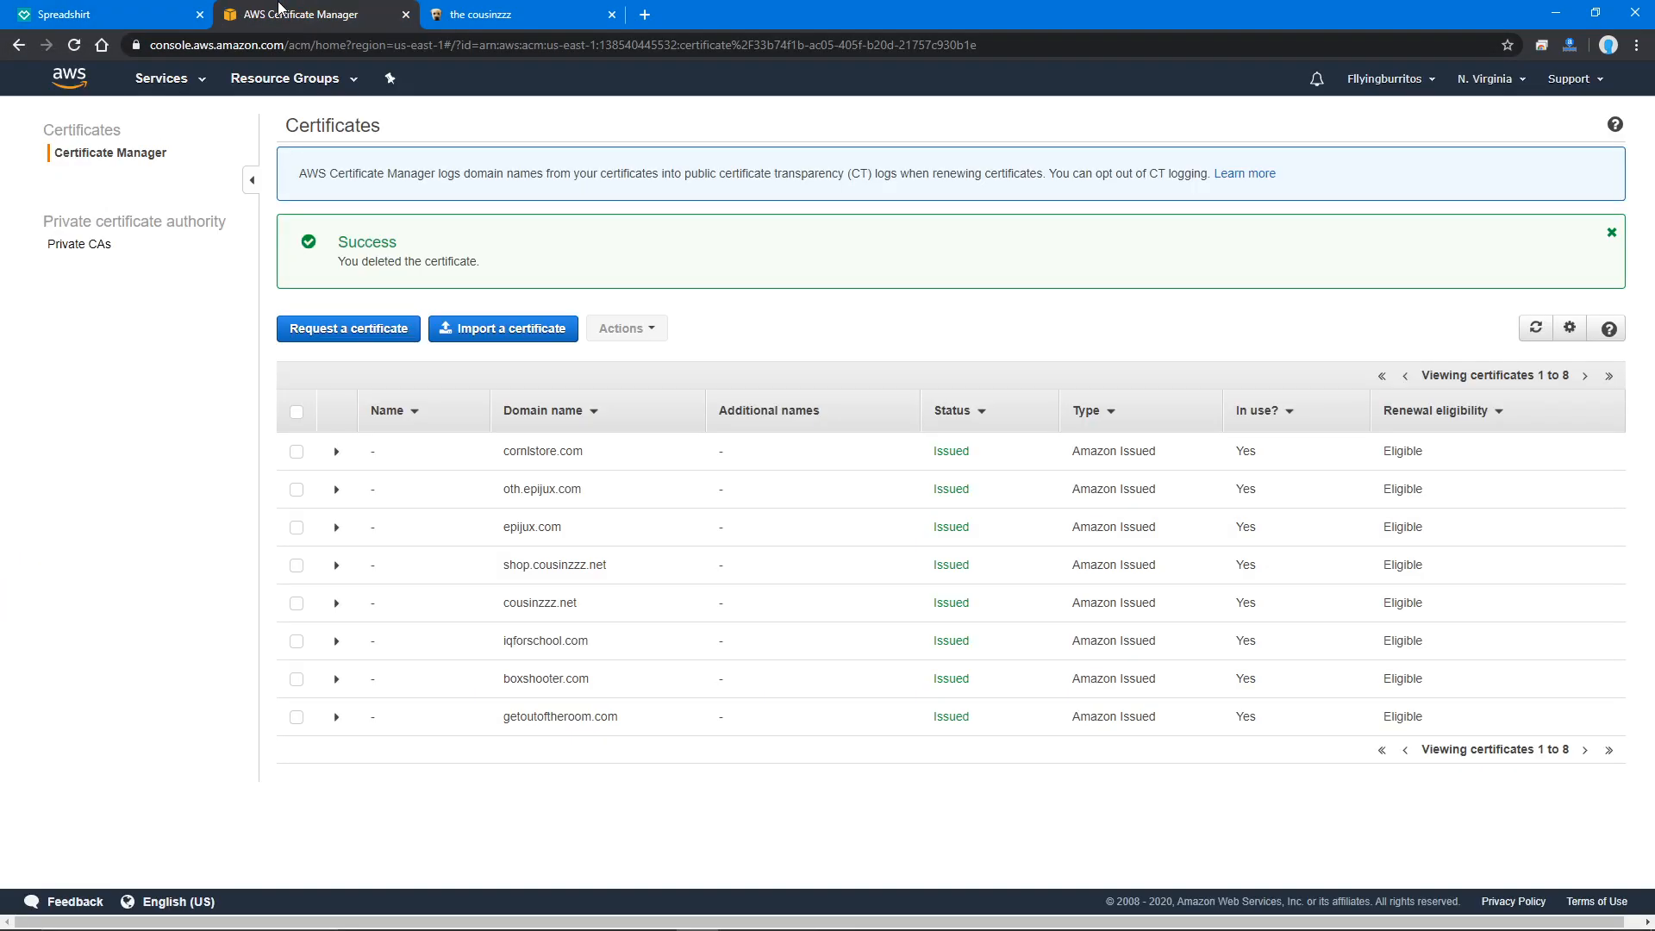
# - Find CloudFront from the console home by searching 'cloudfront' and start a new distribution
pyautogui.click(70, 86)
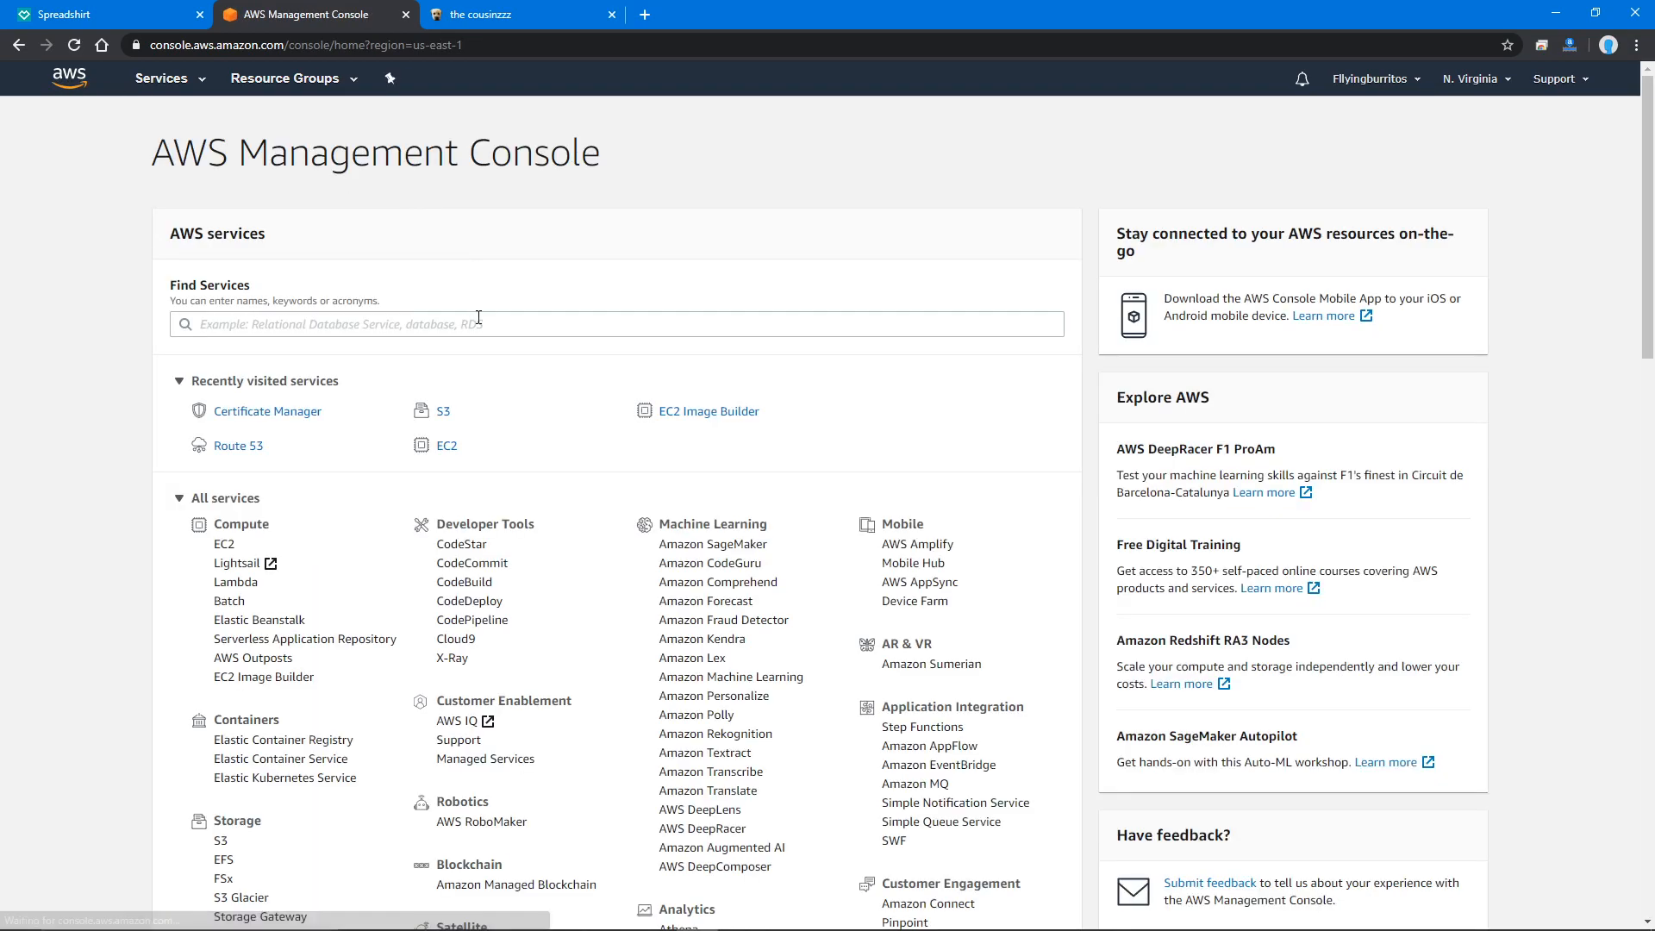
pyautogui.click(469, 325)
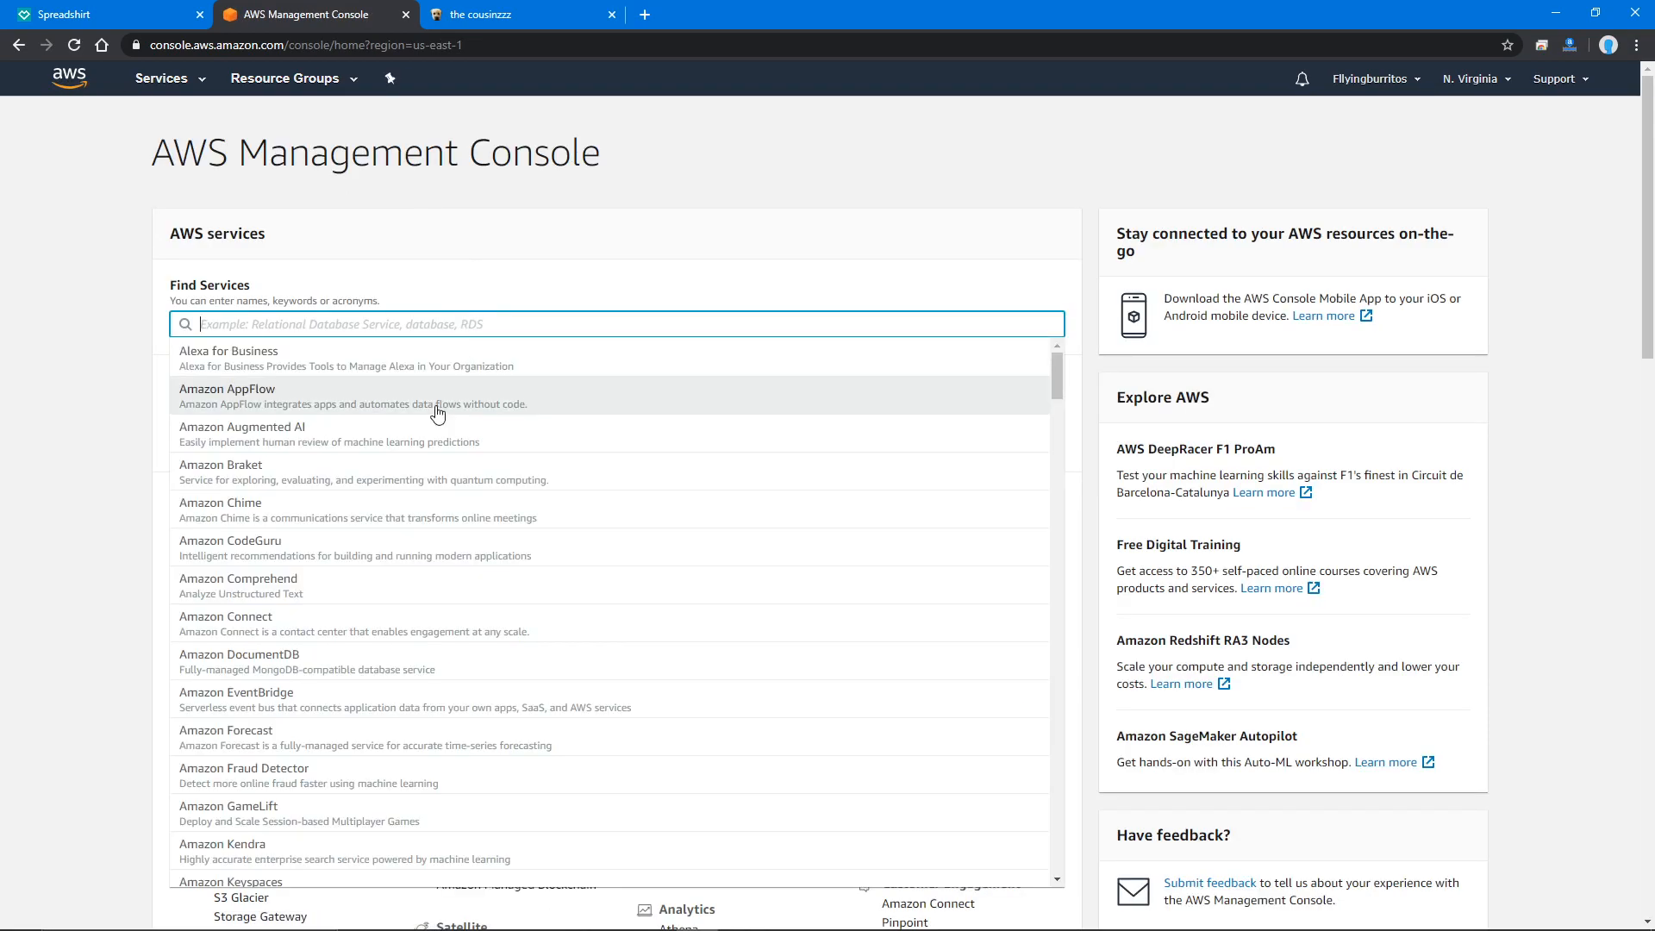
pyautogui.write('cloudfront')
pyautogui.press('Return')
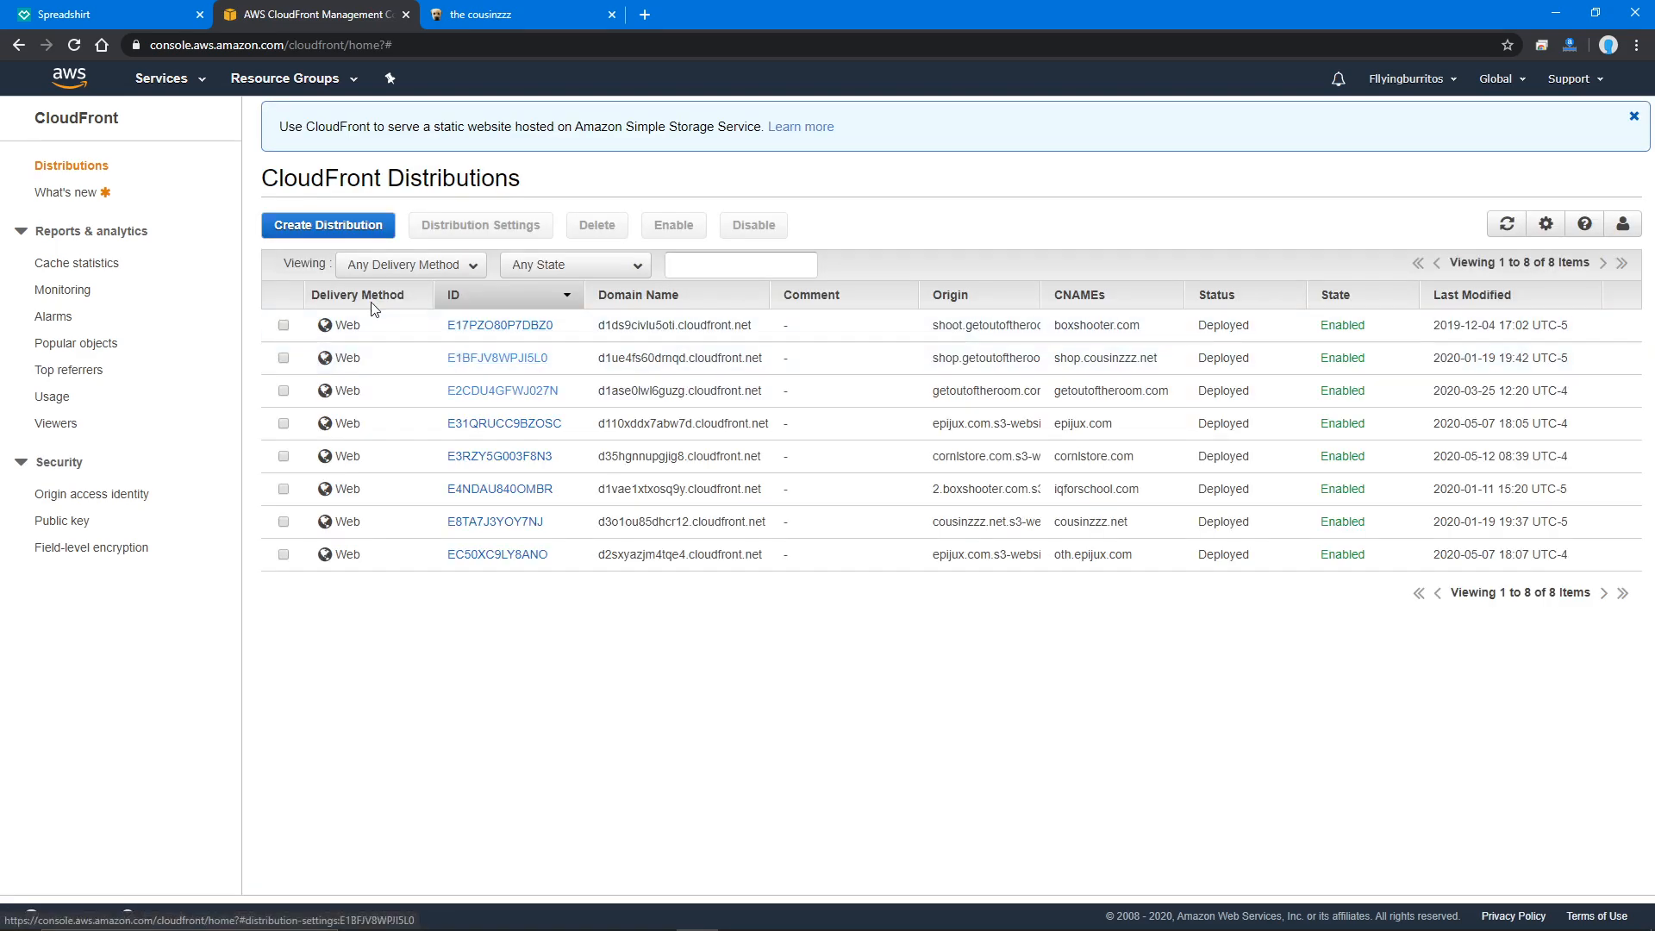
pyautogui.click(344, 225)
# - Create a web distribution with the S3 website endpoint from the shop.html notes as origin
pyautogui.click(335, 325)
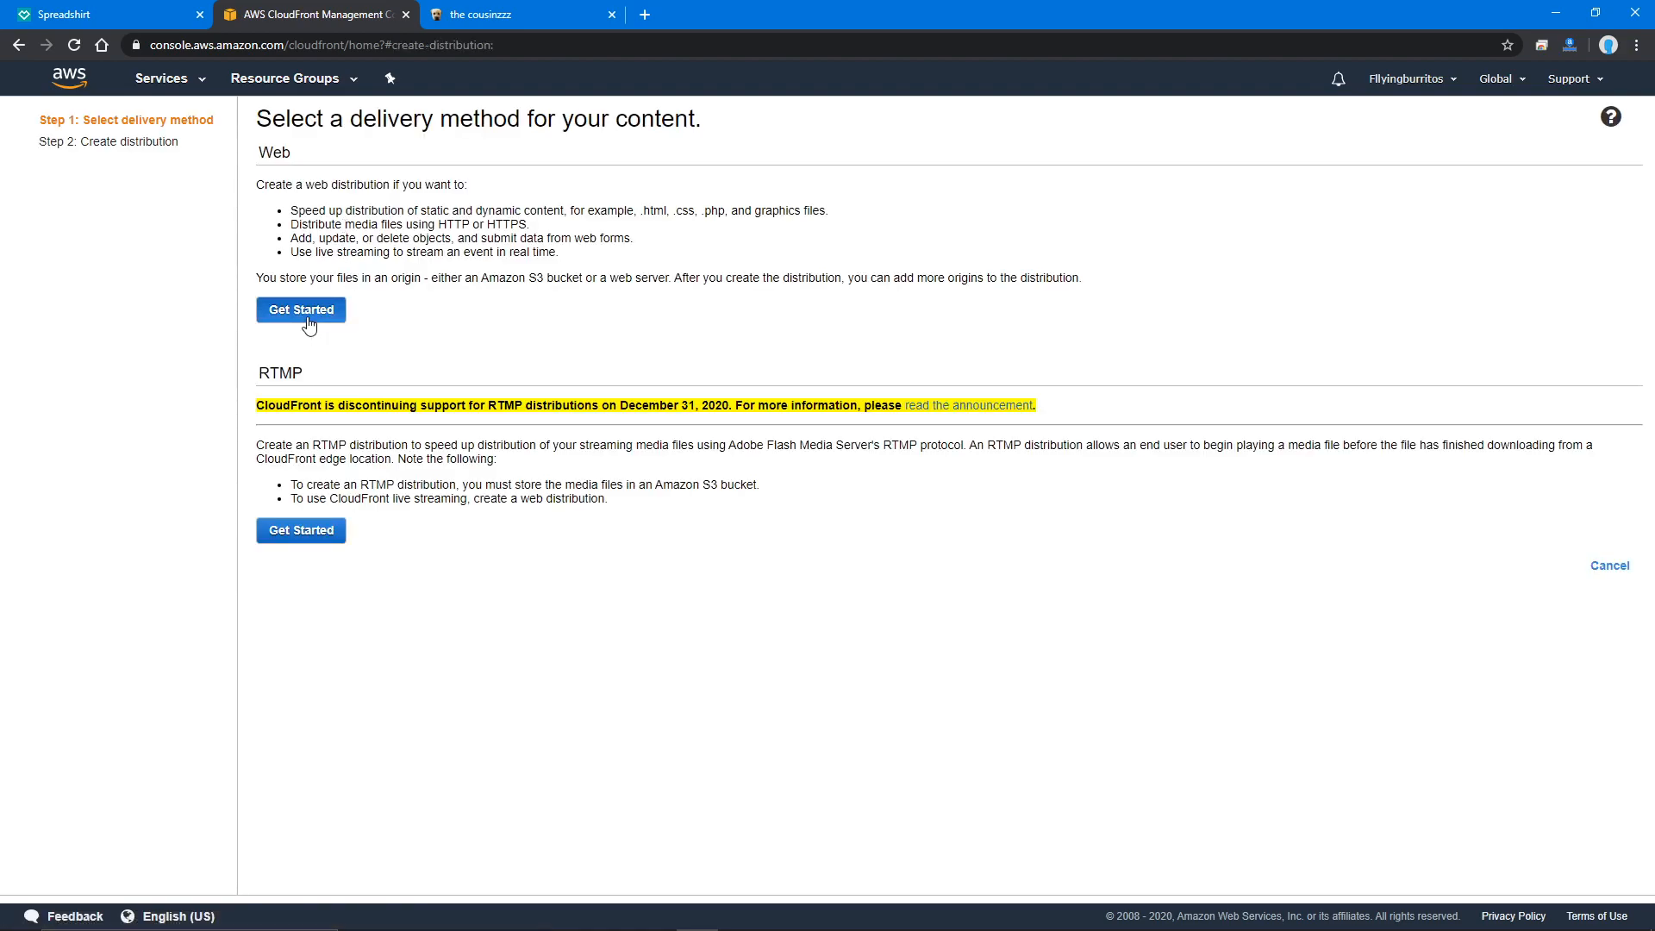
pyautogui.click(513, 188)
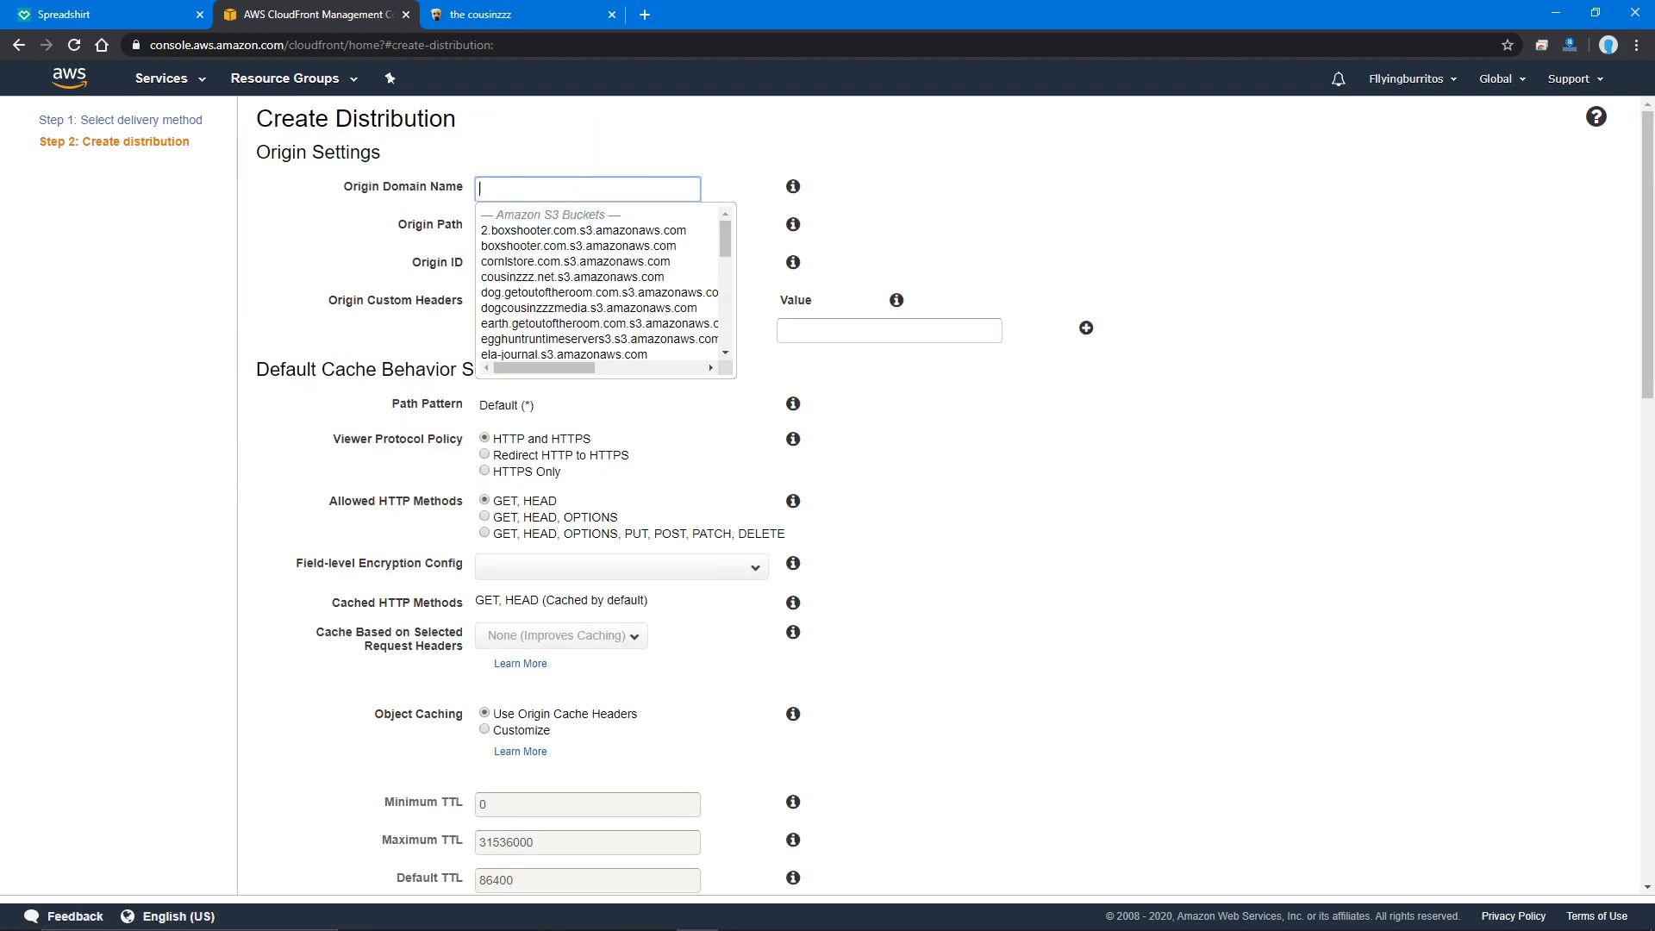
pyautogui.moveTo(581, 920)
pyautogui.click(739, 921)
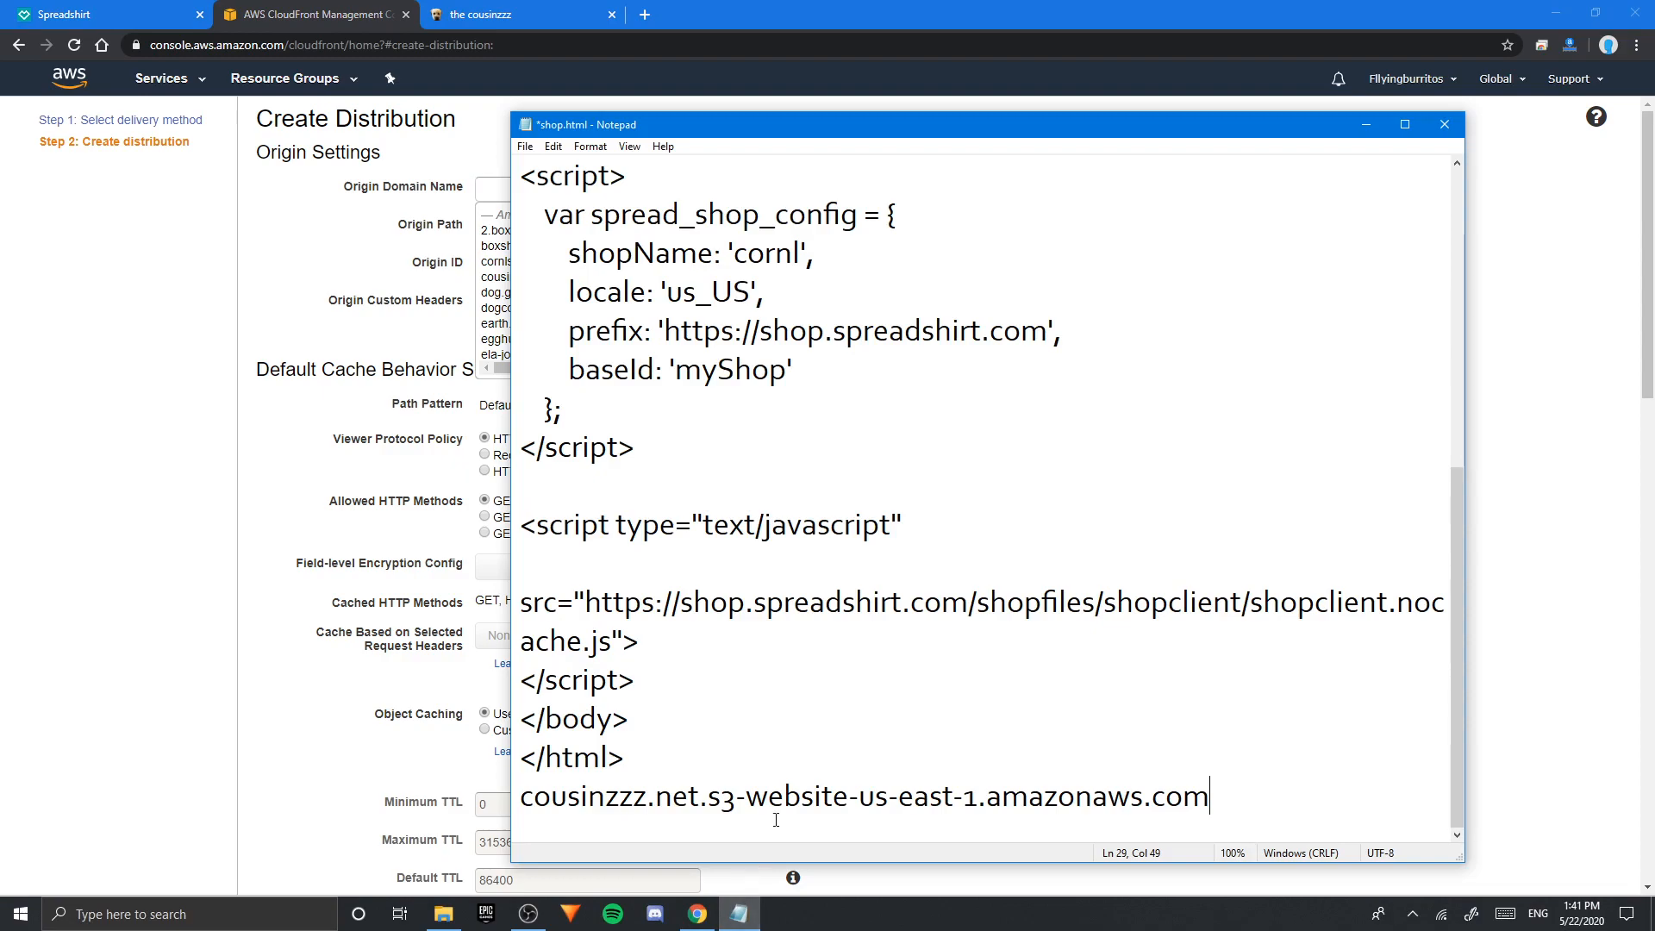
pyautogui.moveTo(1217, 797); pyautogui.dragTo(510, 788)
pyautogui.hotkey('ctrl', 'c')
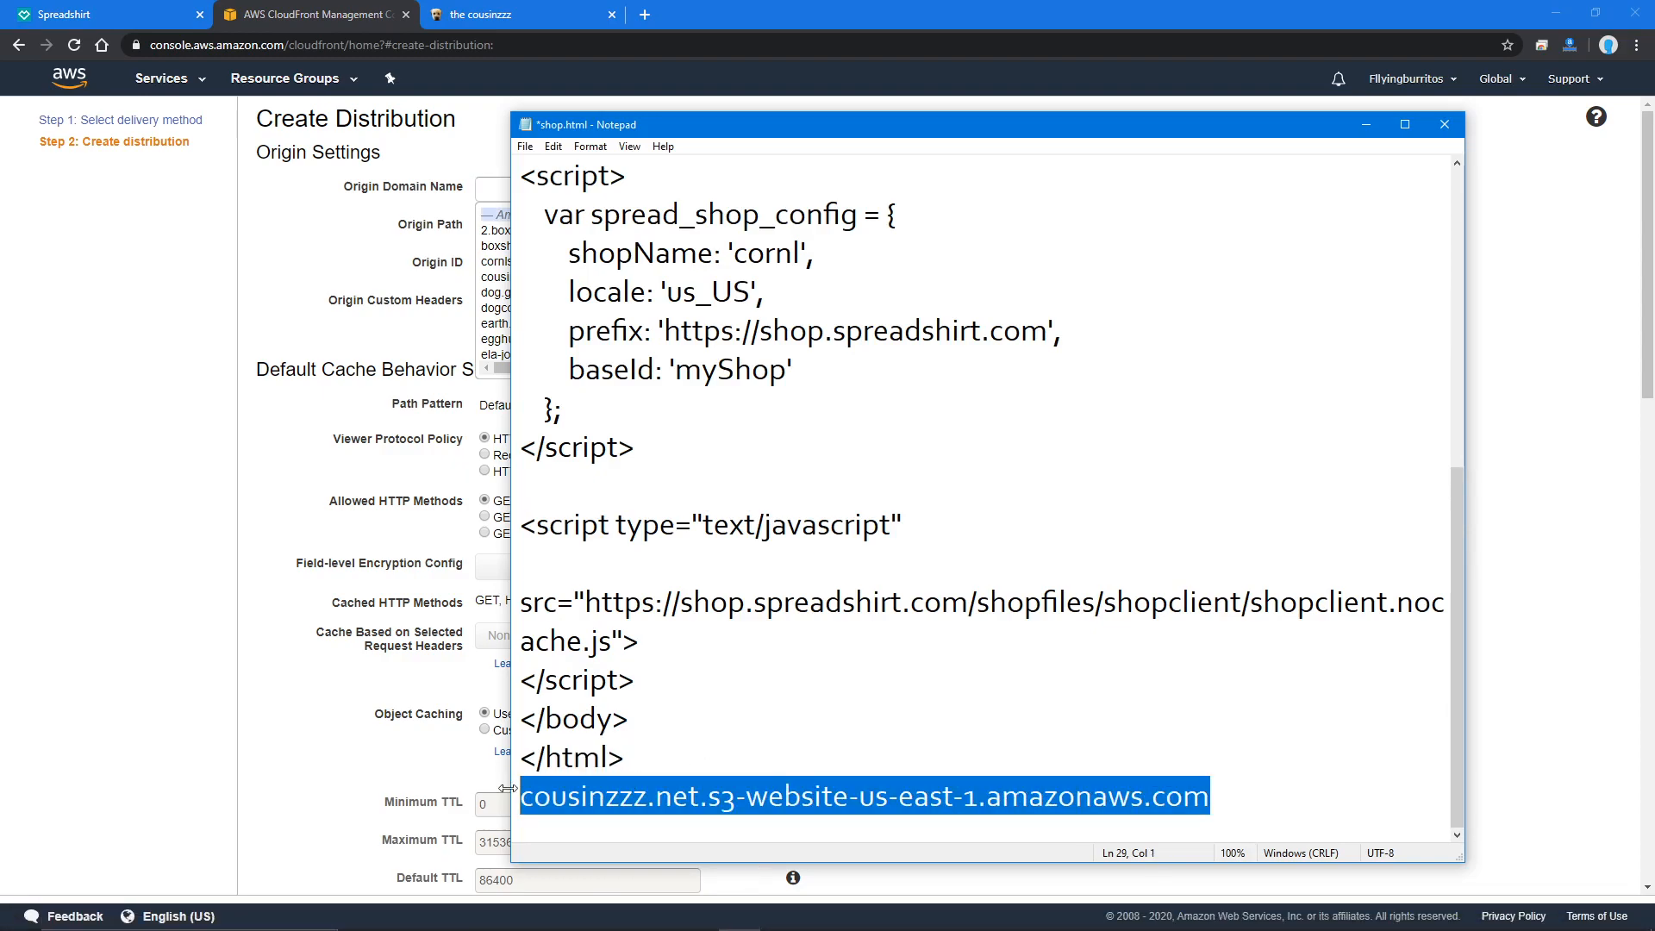
pyautogui.click(328, 577)
pyautogui.click(550, 190)
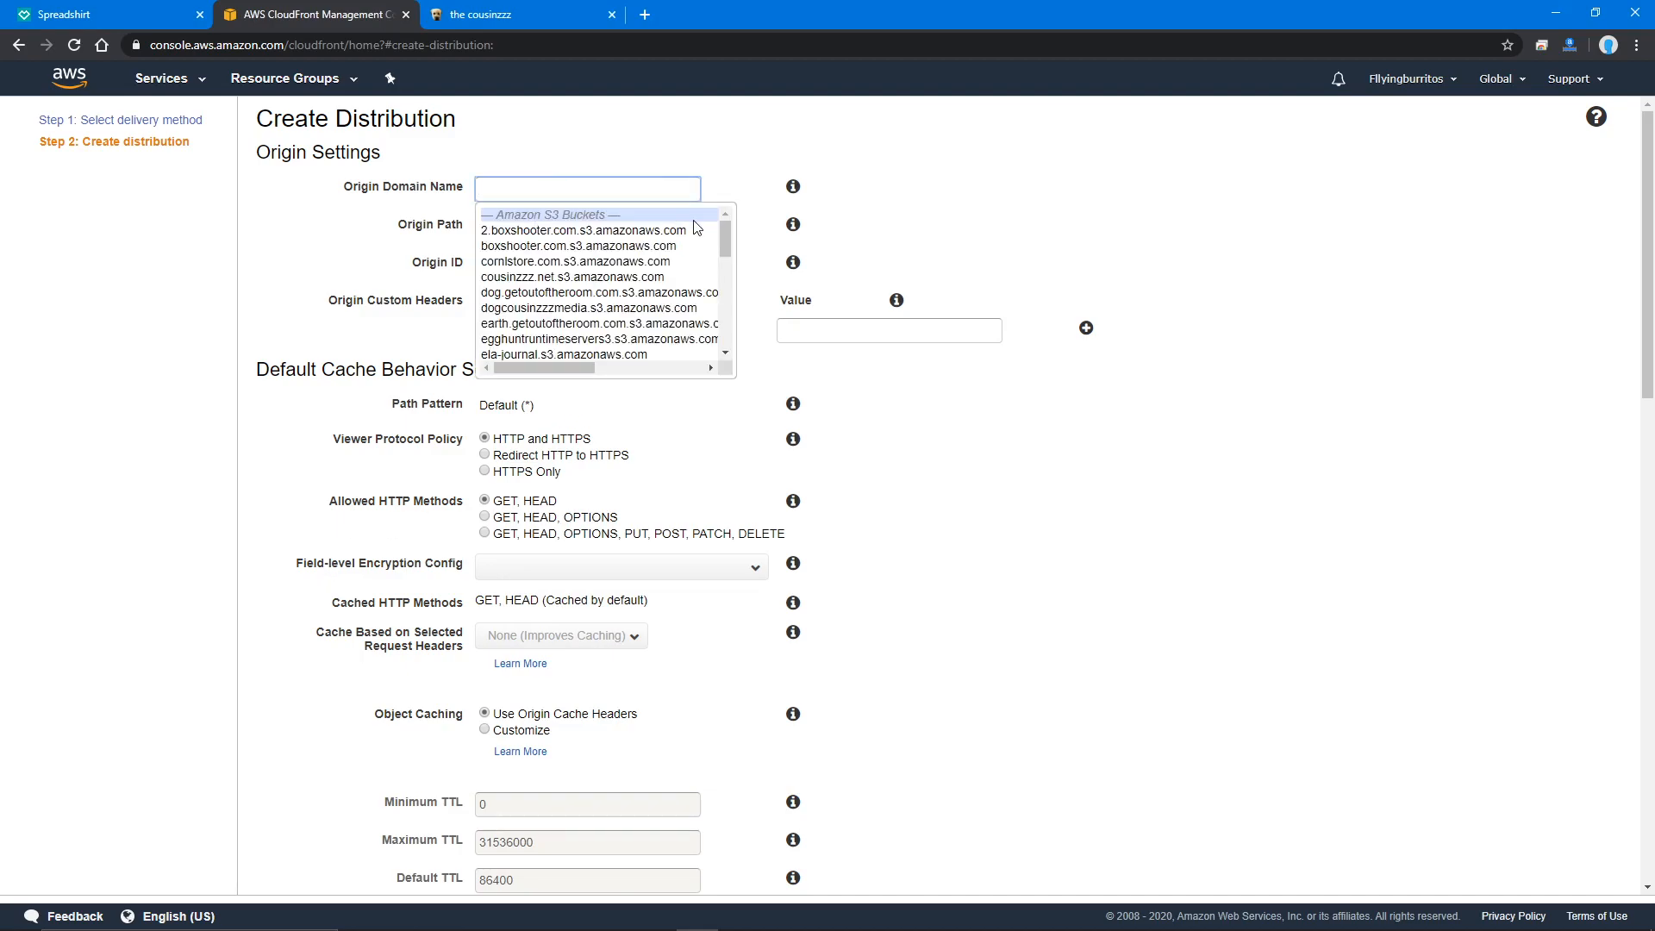
pyautogui.hotkey('ctrl', 'v')
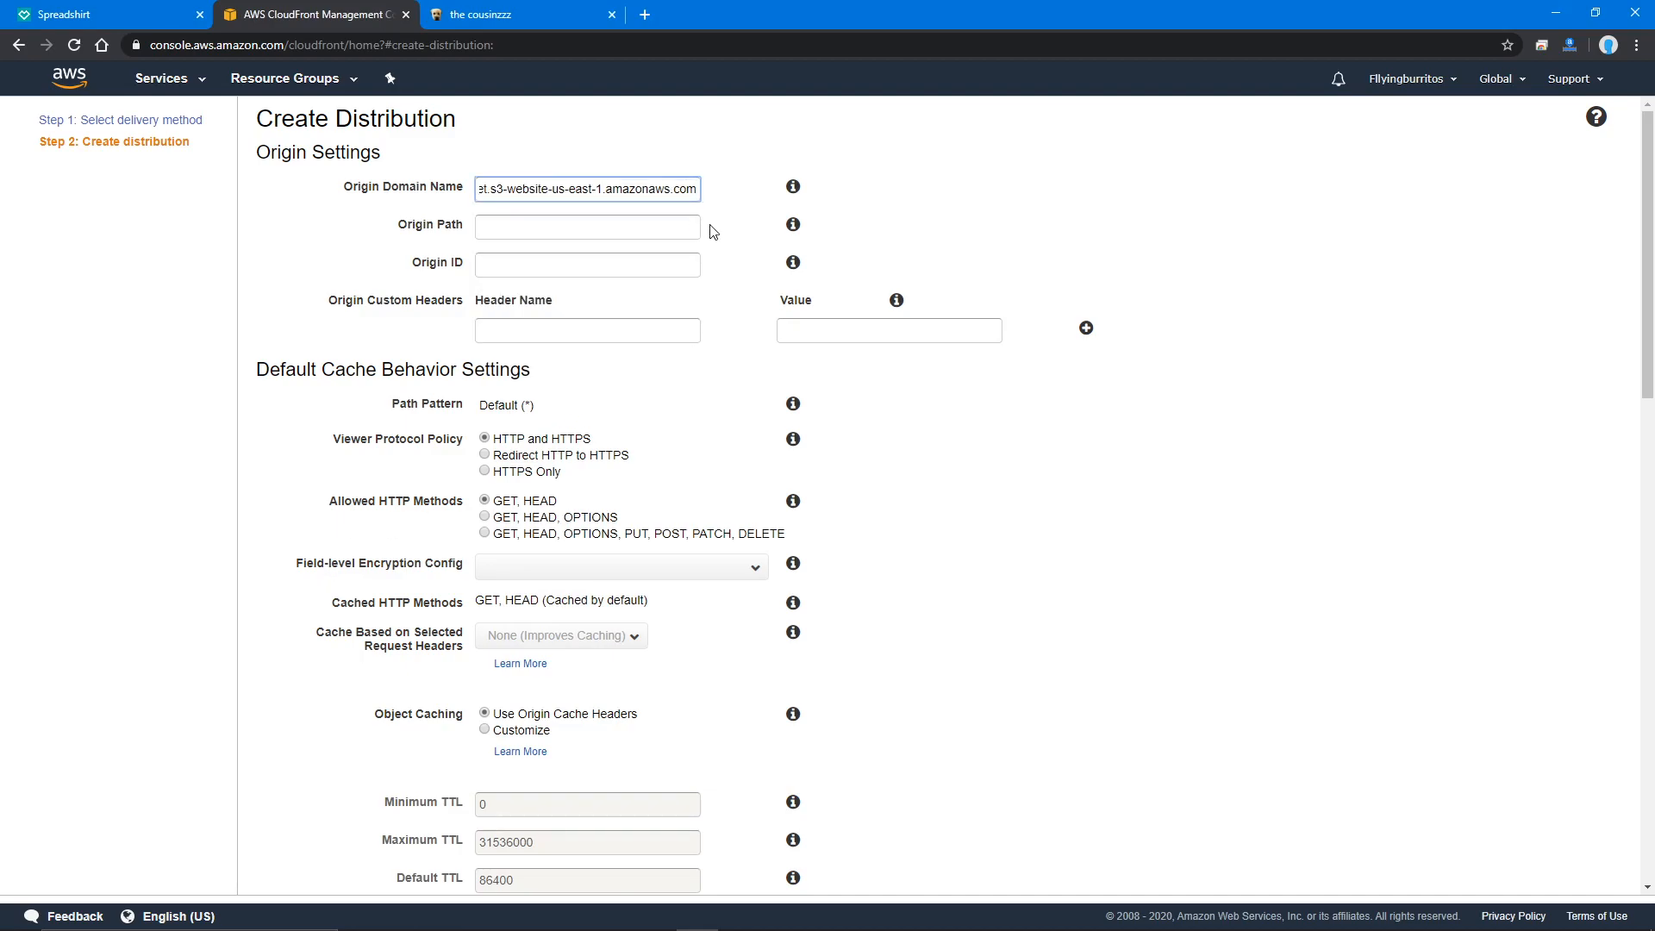
pyautogui.click(1312, 469)
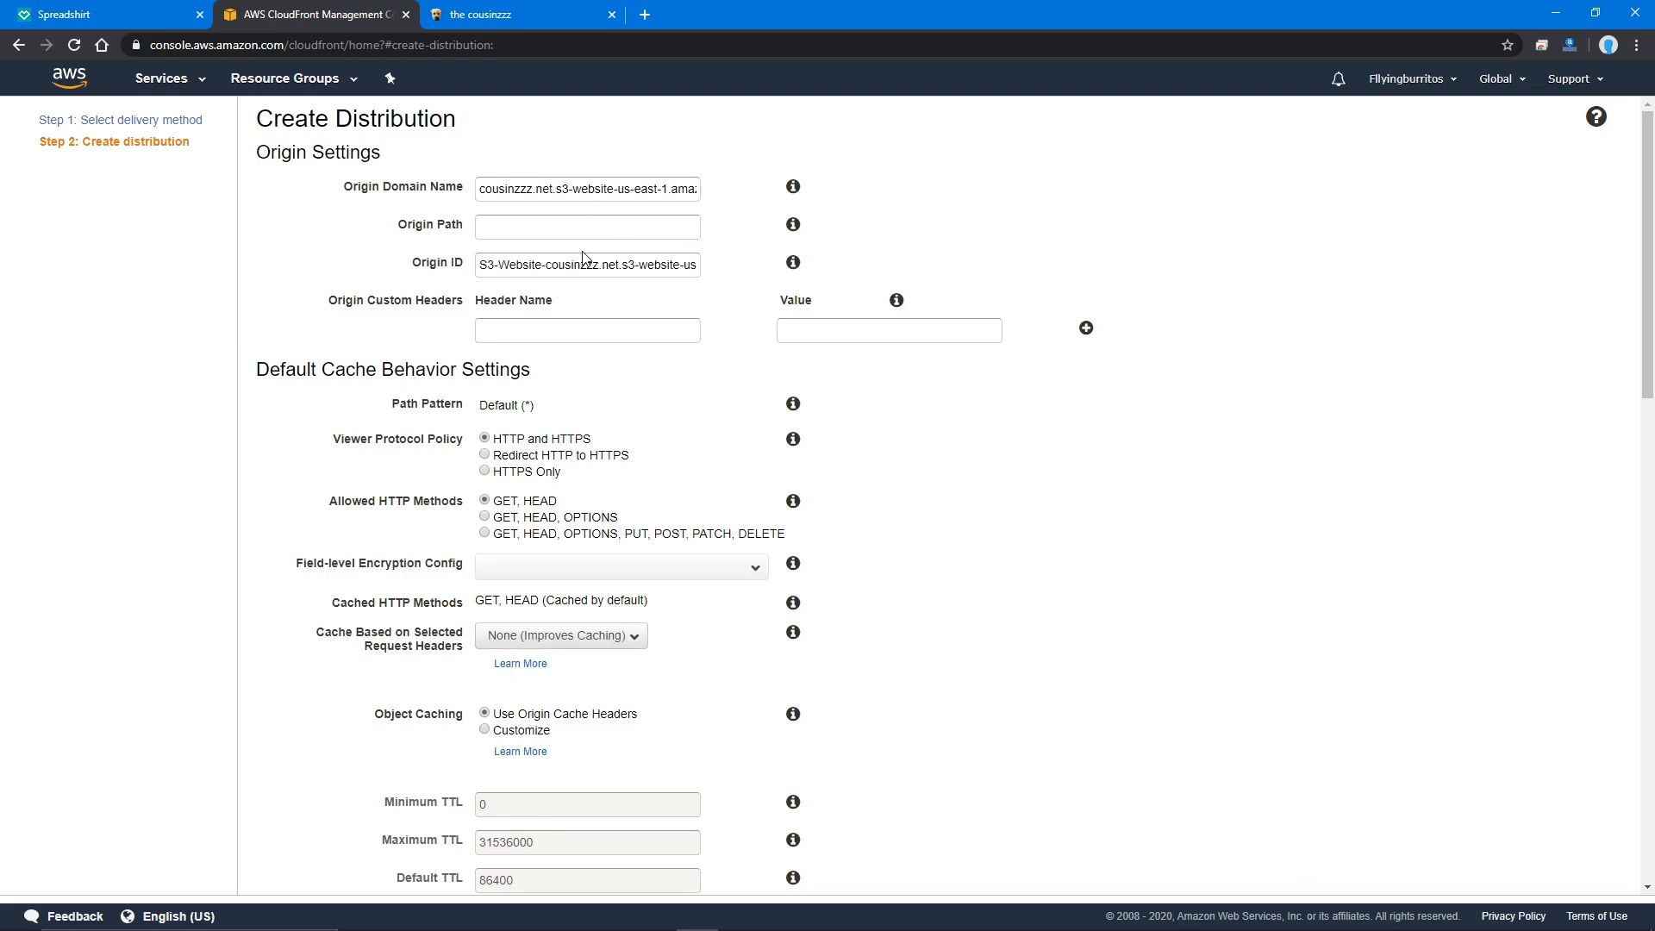
# - Set object caching to custom with Maximum TTL 0 and Default TTL 0
pyautogui.scroll(-1, 507, 405)
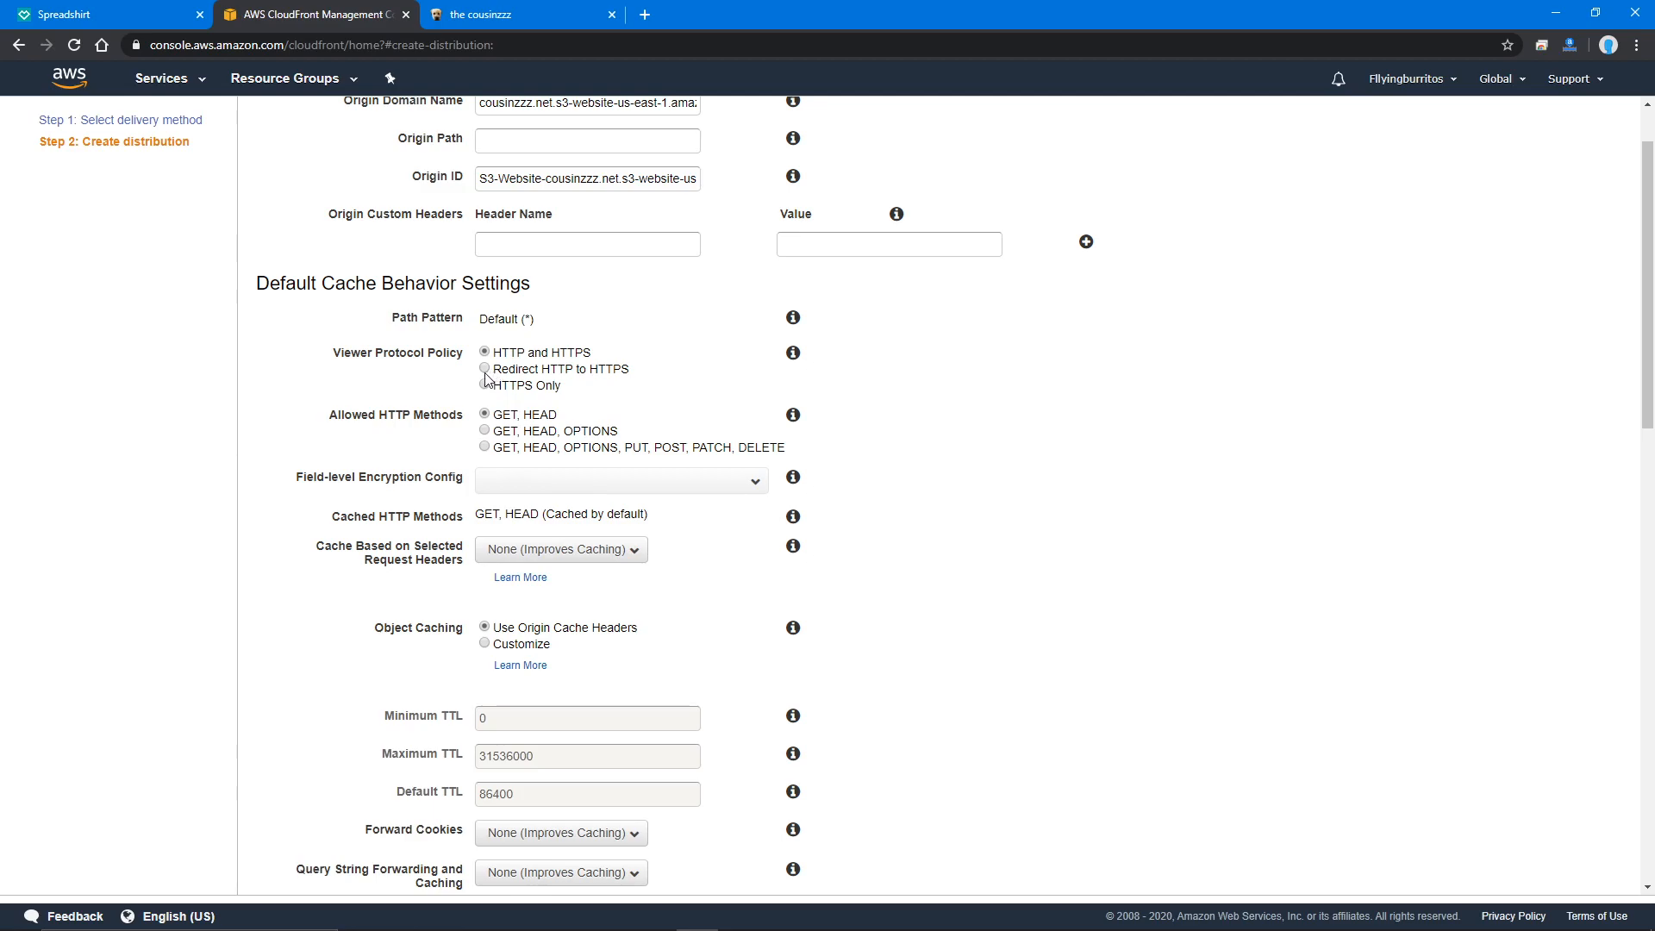
pyautogui.scroll(-2, 525, 463)
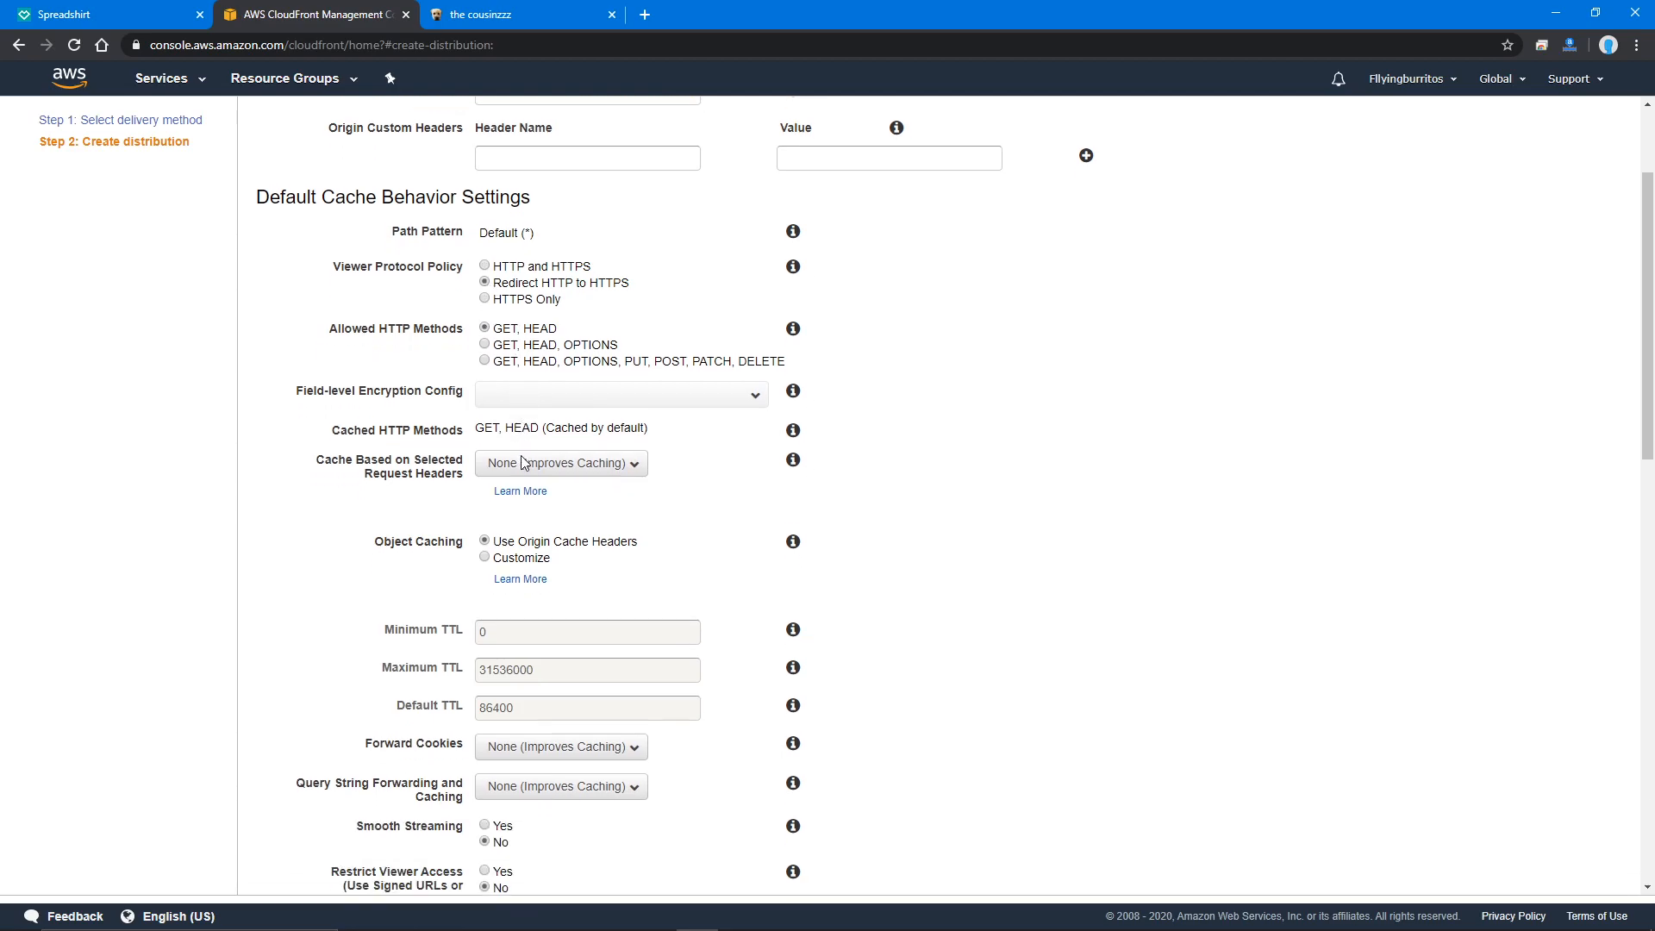
pyautogui.click(483, 471)
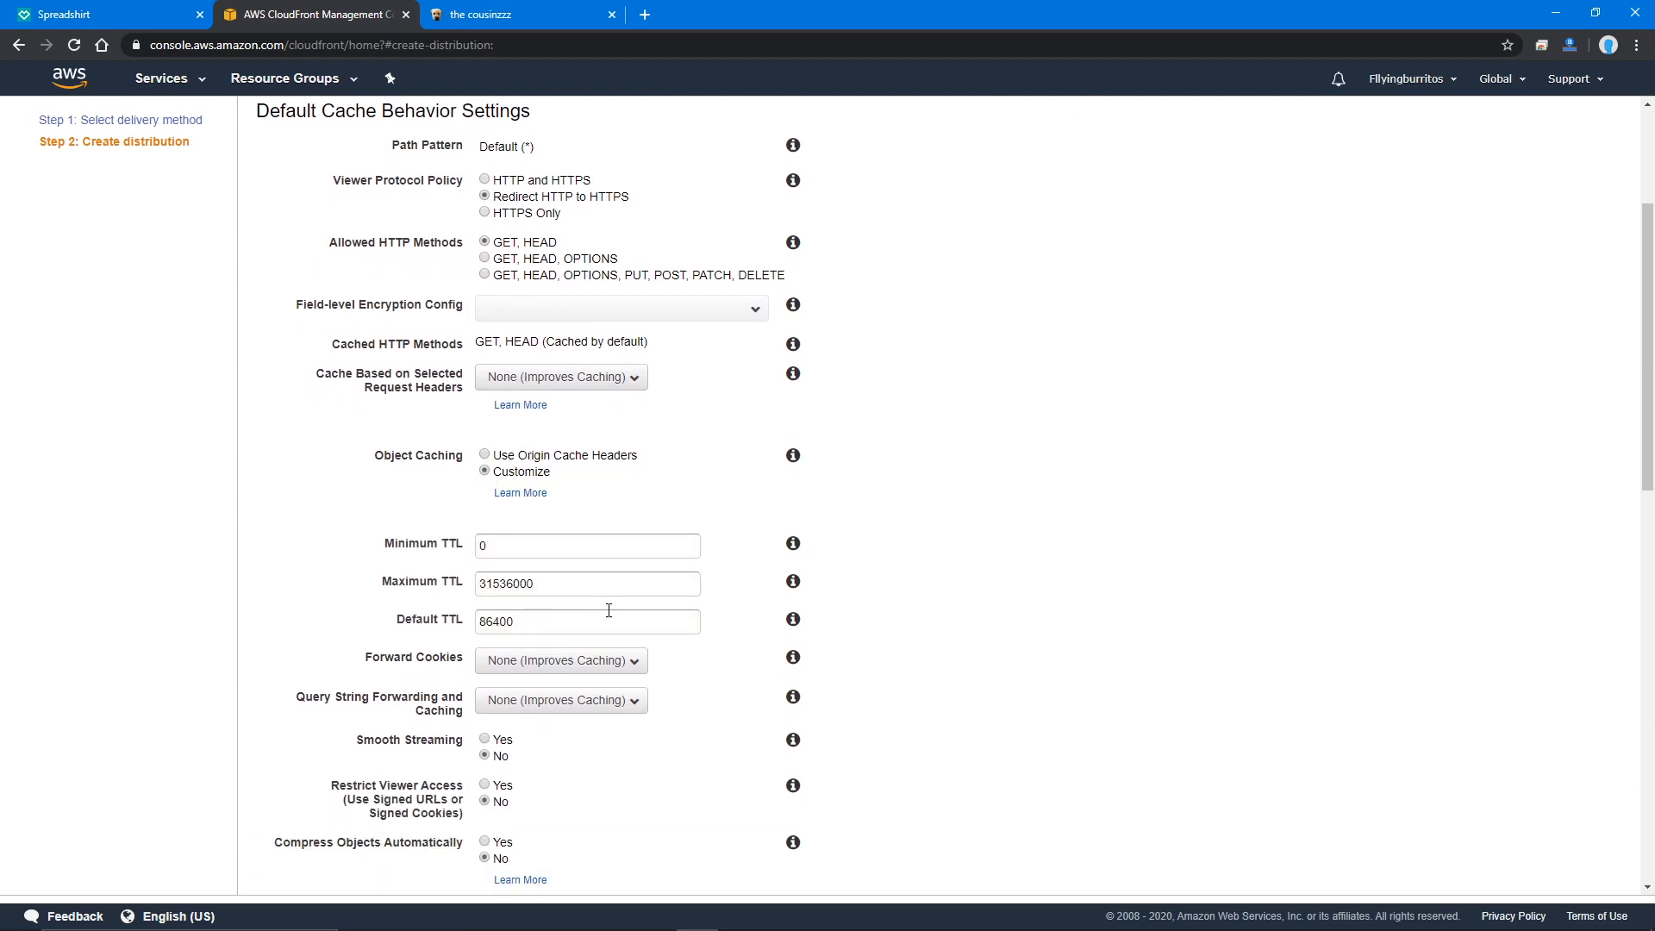
pyautogui.moveTo(603, 580); pyautogui.dragTo(477, 580)
pyautogui.write('0')
pyautogui.press('Tab')
pyautogui.write('0')
# - Choose a custom SSL certificate and filter the ACM list with 'cousin'
pyautogui.scroll(-7, 401, 639)
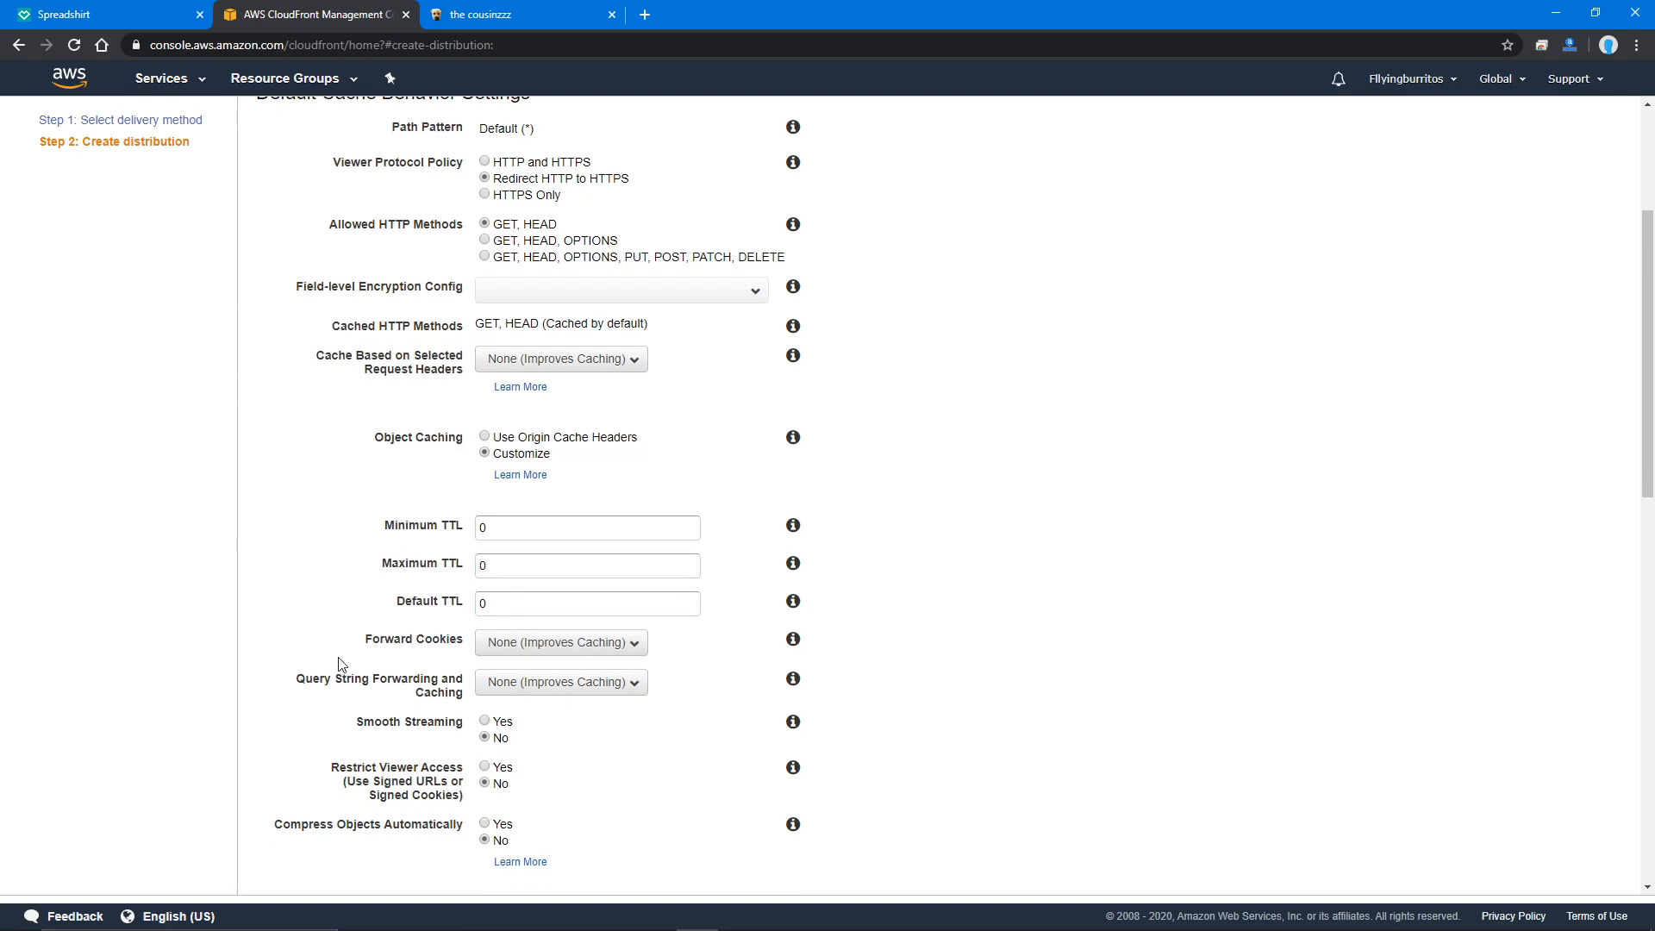
pyautogui.scroll(-1, 338, 670)
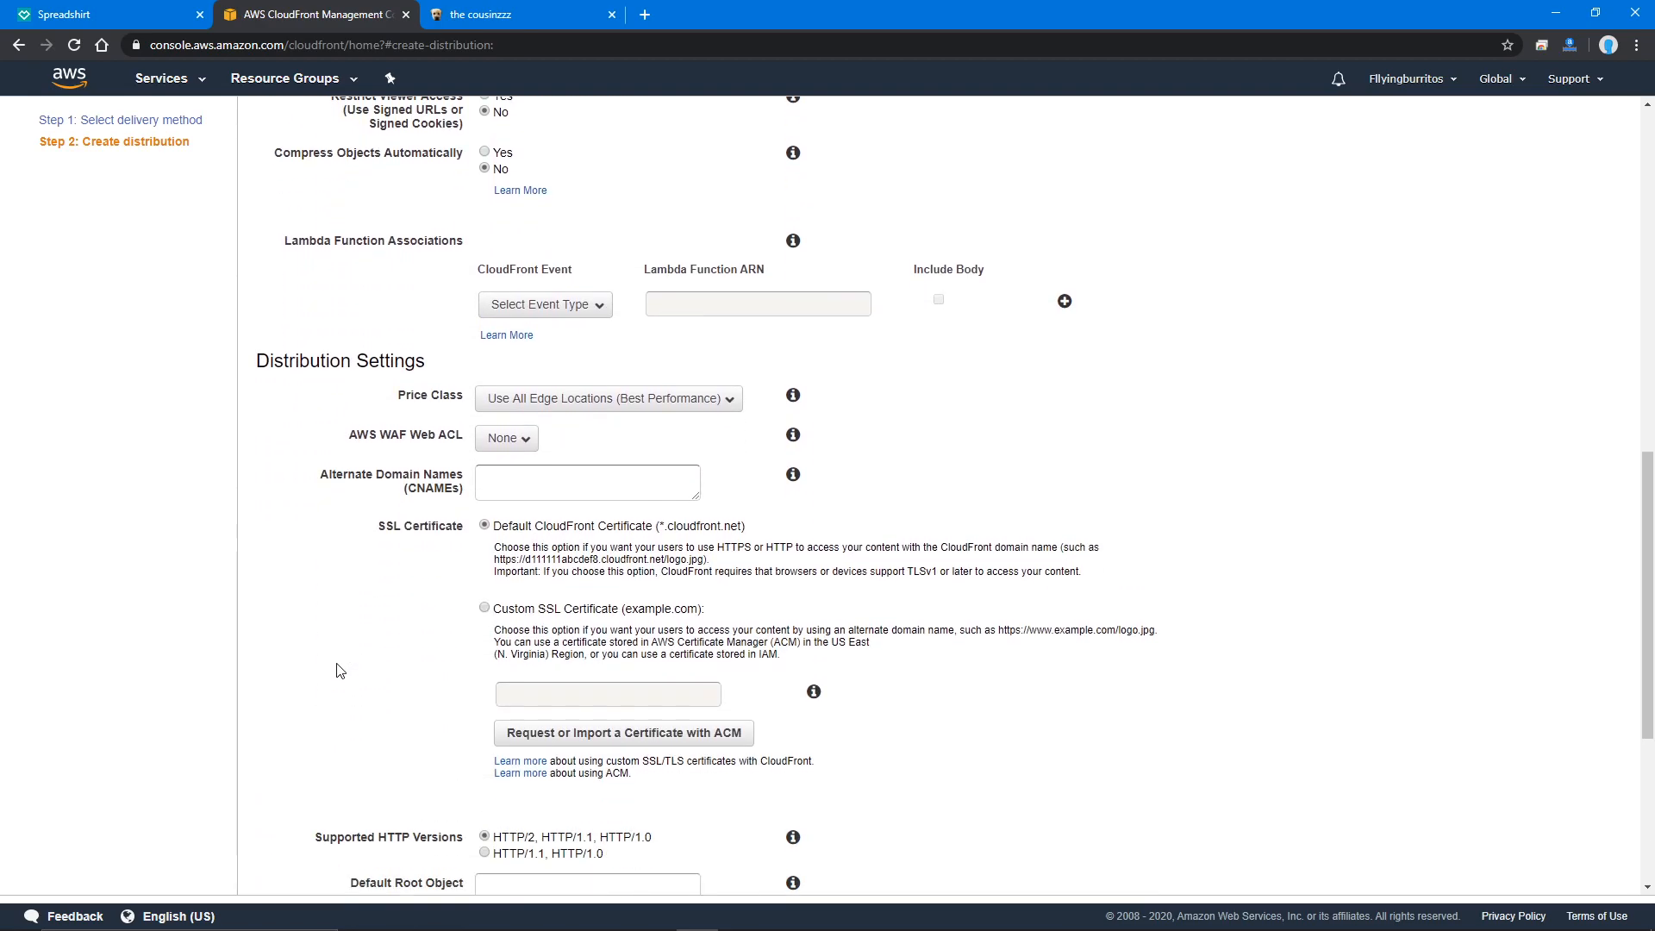
pyautogui.click(484, 609)
pyautogui.scroll(-2, 587, 674)
pyautogui.click(658, 521)
pyautogui.write('cousin')
pyautogui.click(1129, 569)
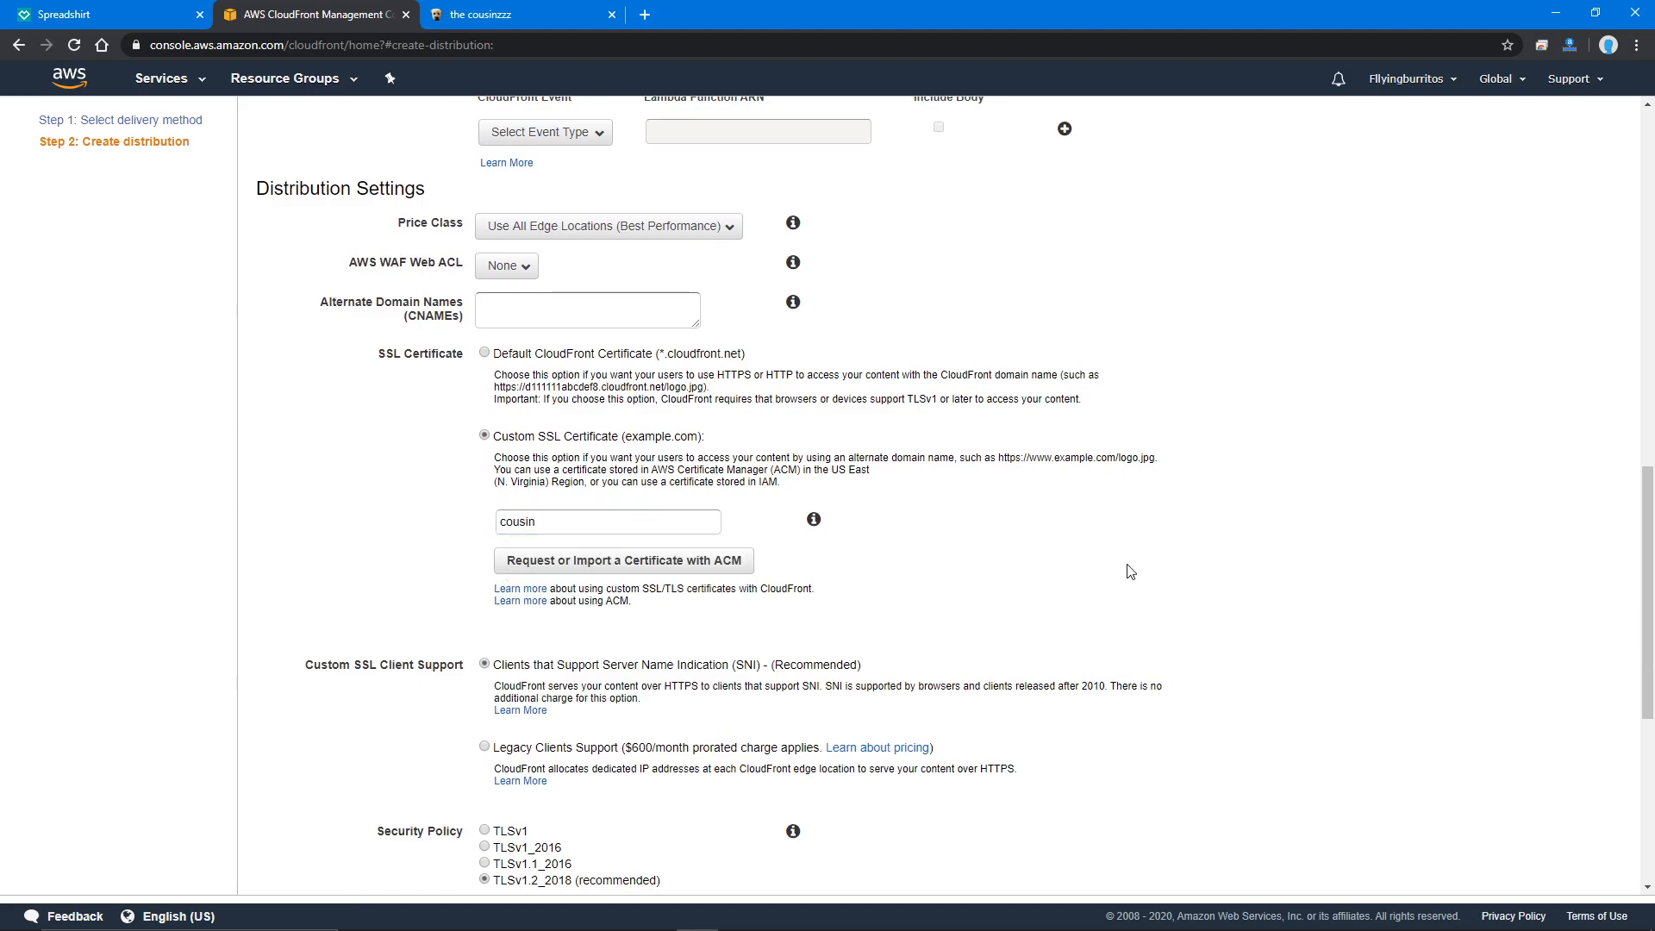
# - Enter cousinzzz.net as the alternate domain name
pyautogui.scroll(-4, 1076, 618)
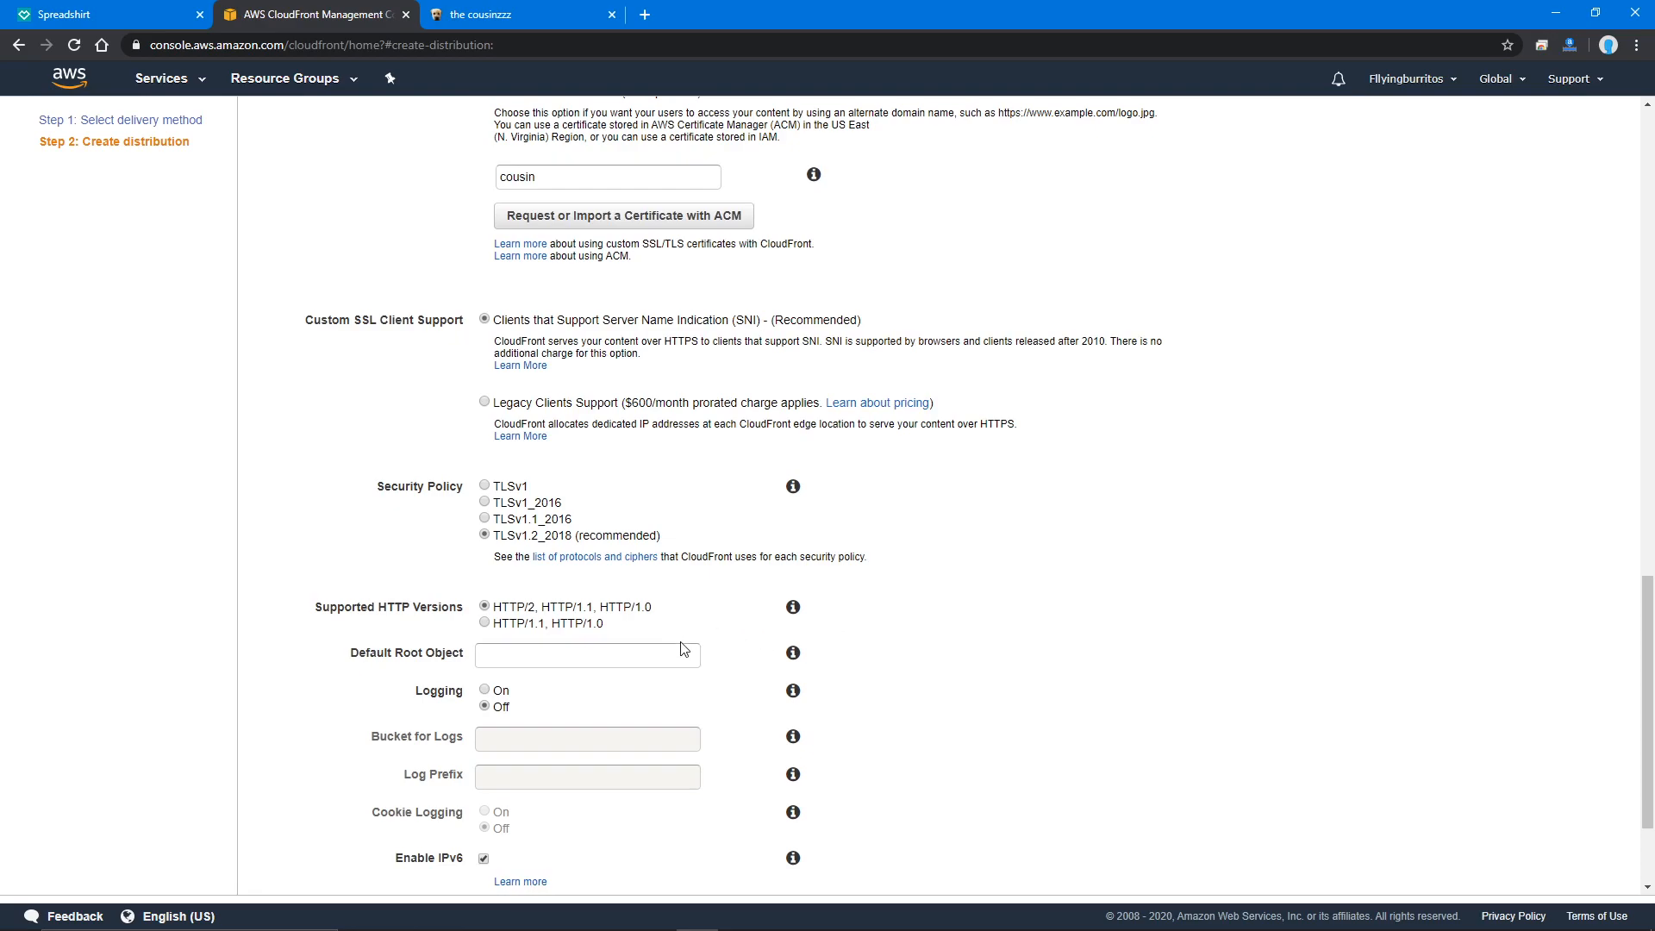
pyautogui.scroll(3, 741, 647)
pyautogui.scroll(-5, 676, 621)
pyautogui.scroll(3, 594, 681)
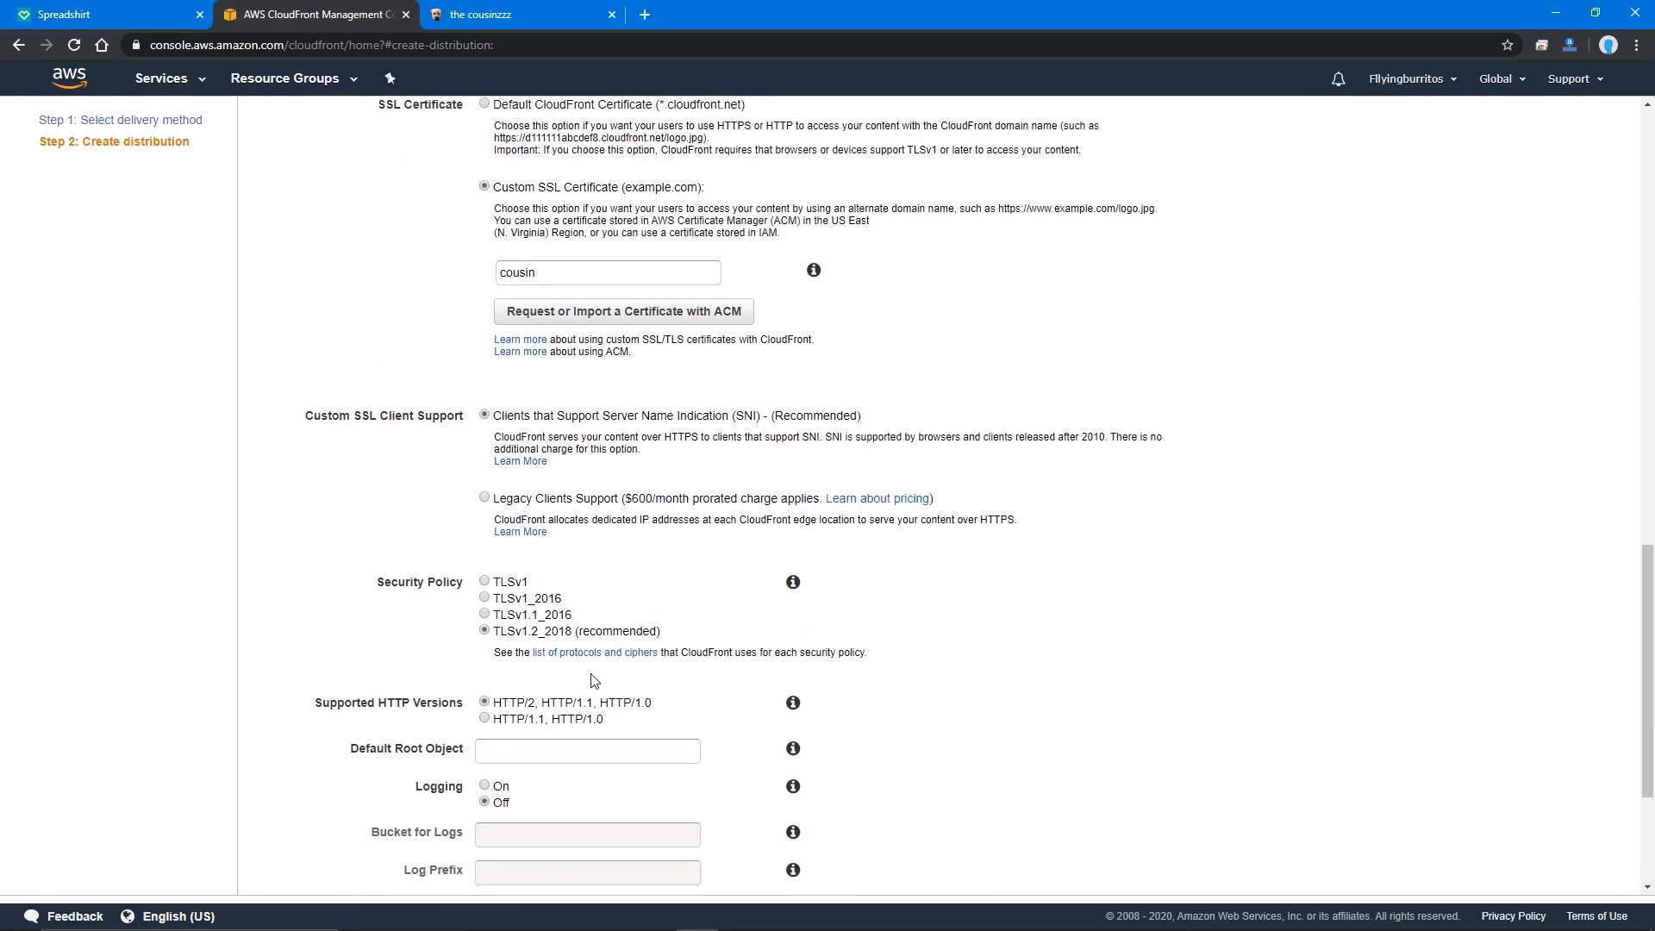
pyautogui.scroll(7, 594, 681)
pyautogui.click(587, 658)
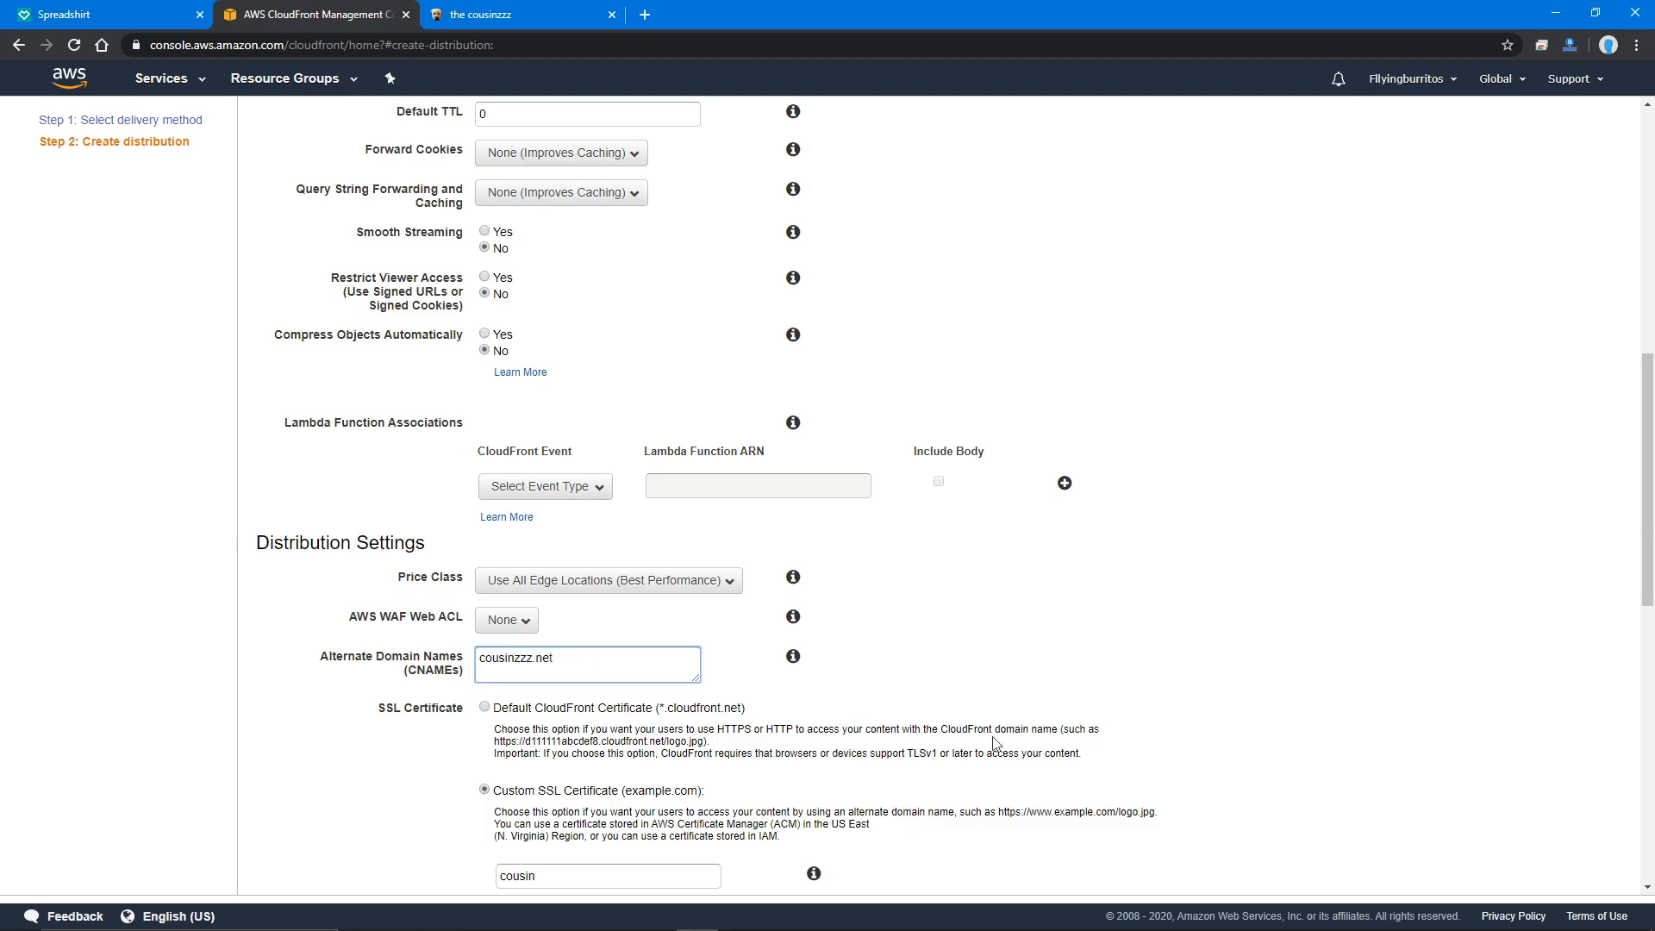
pyautogui.moveTo(1107, 712); pyautogui.dragTo(1156, 695)
pyautogui.scroll(-10, 1156, 694)
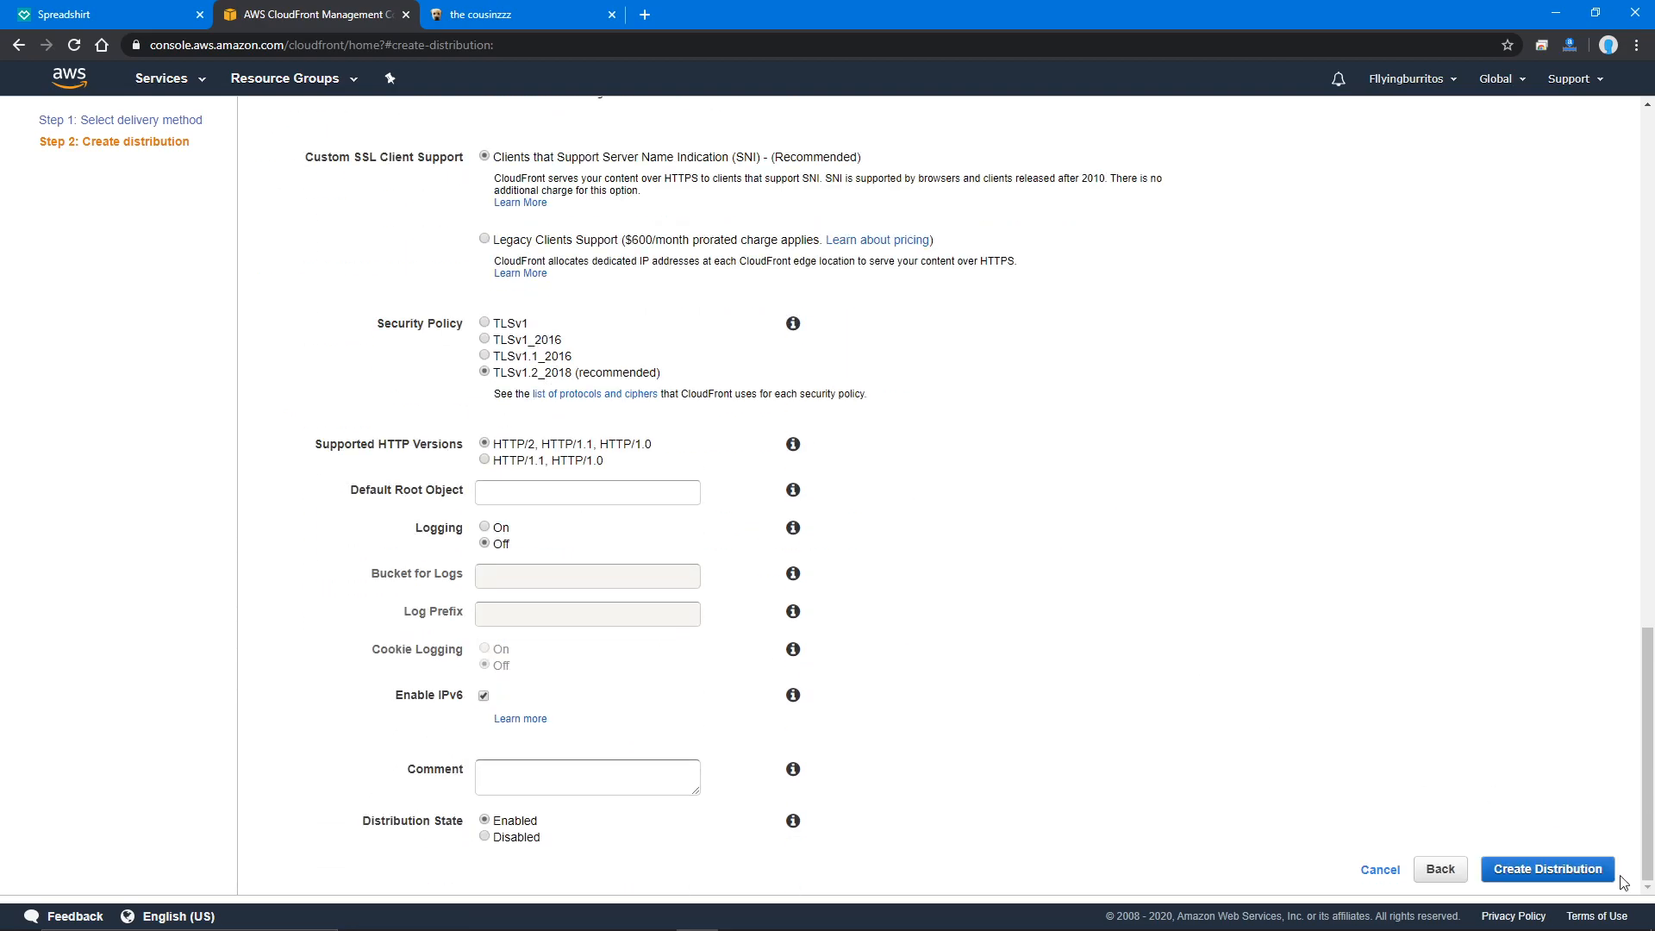
# - Back out to the distributions list, select the cousinzzz.net distribution's domain name, and view the store tab
pyautogui.click(1440, 870)
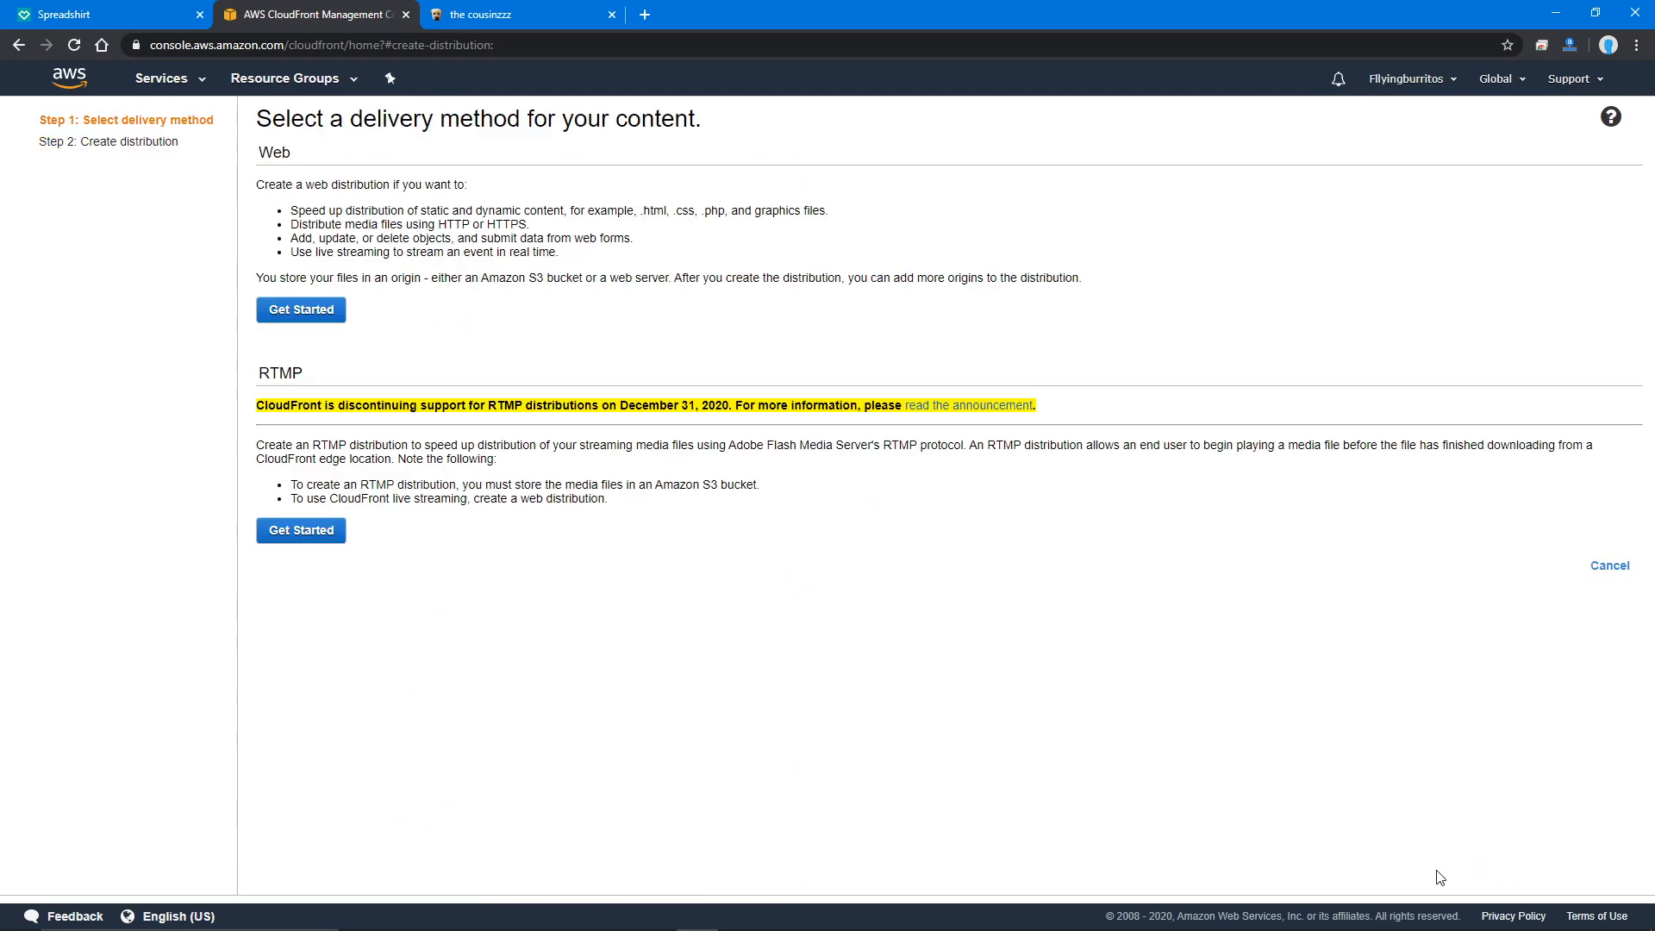
pyautogui.hotkey('alt', 'Left')
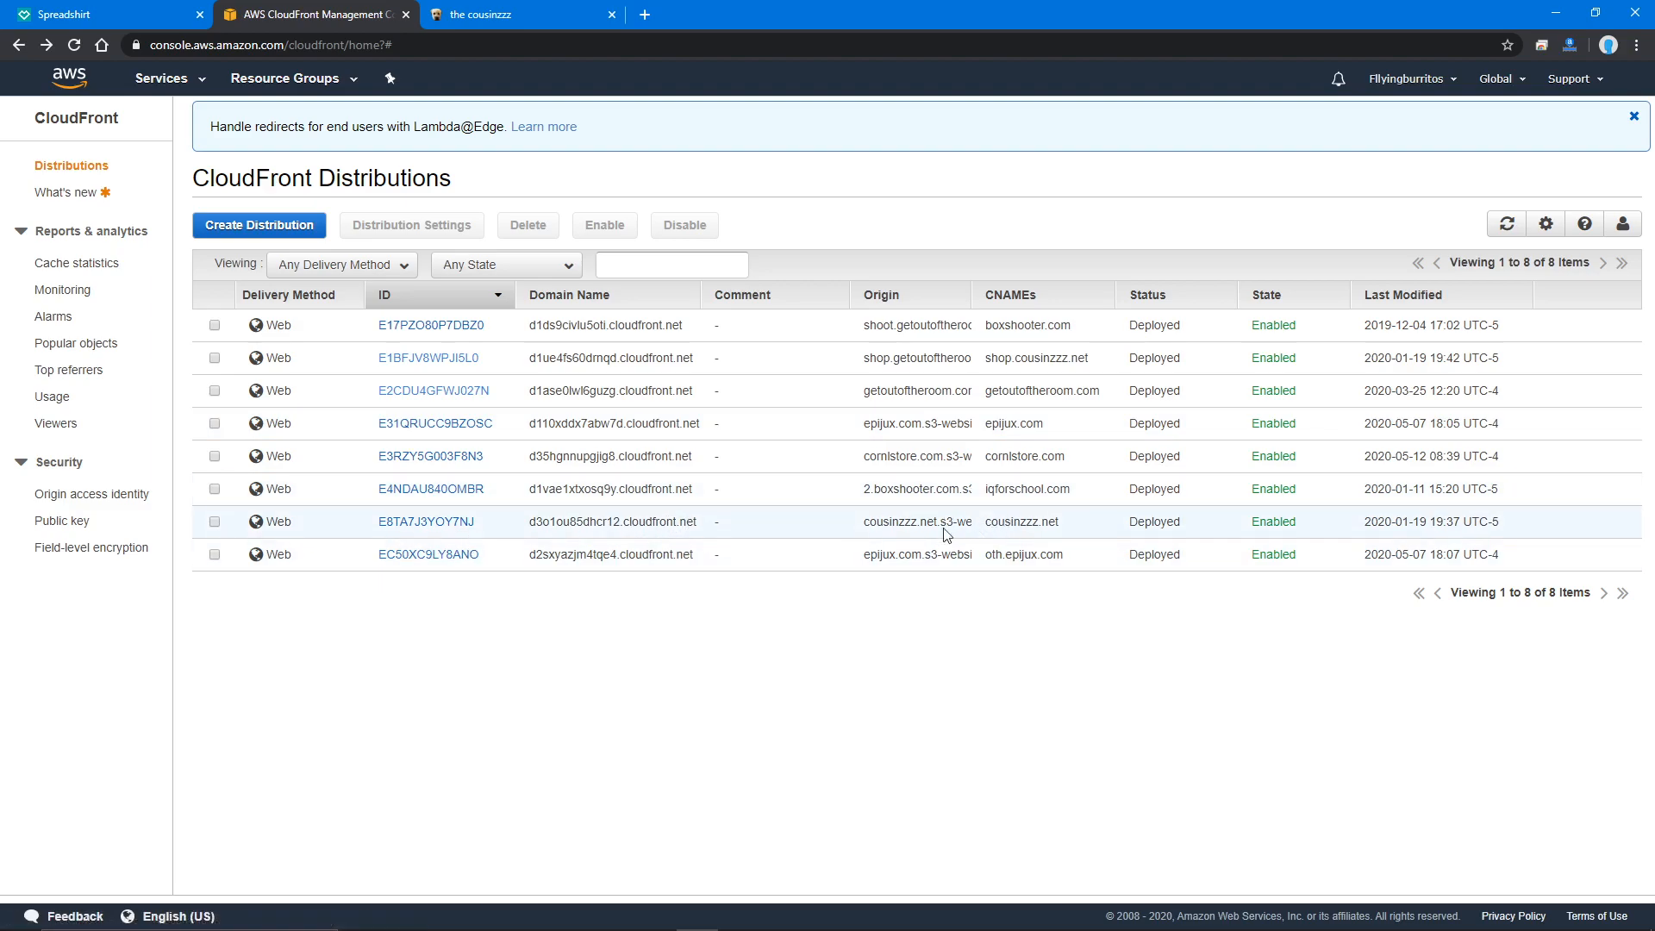
pyautogui.tripleClick(606, 521)
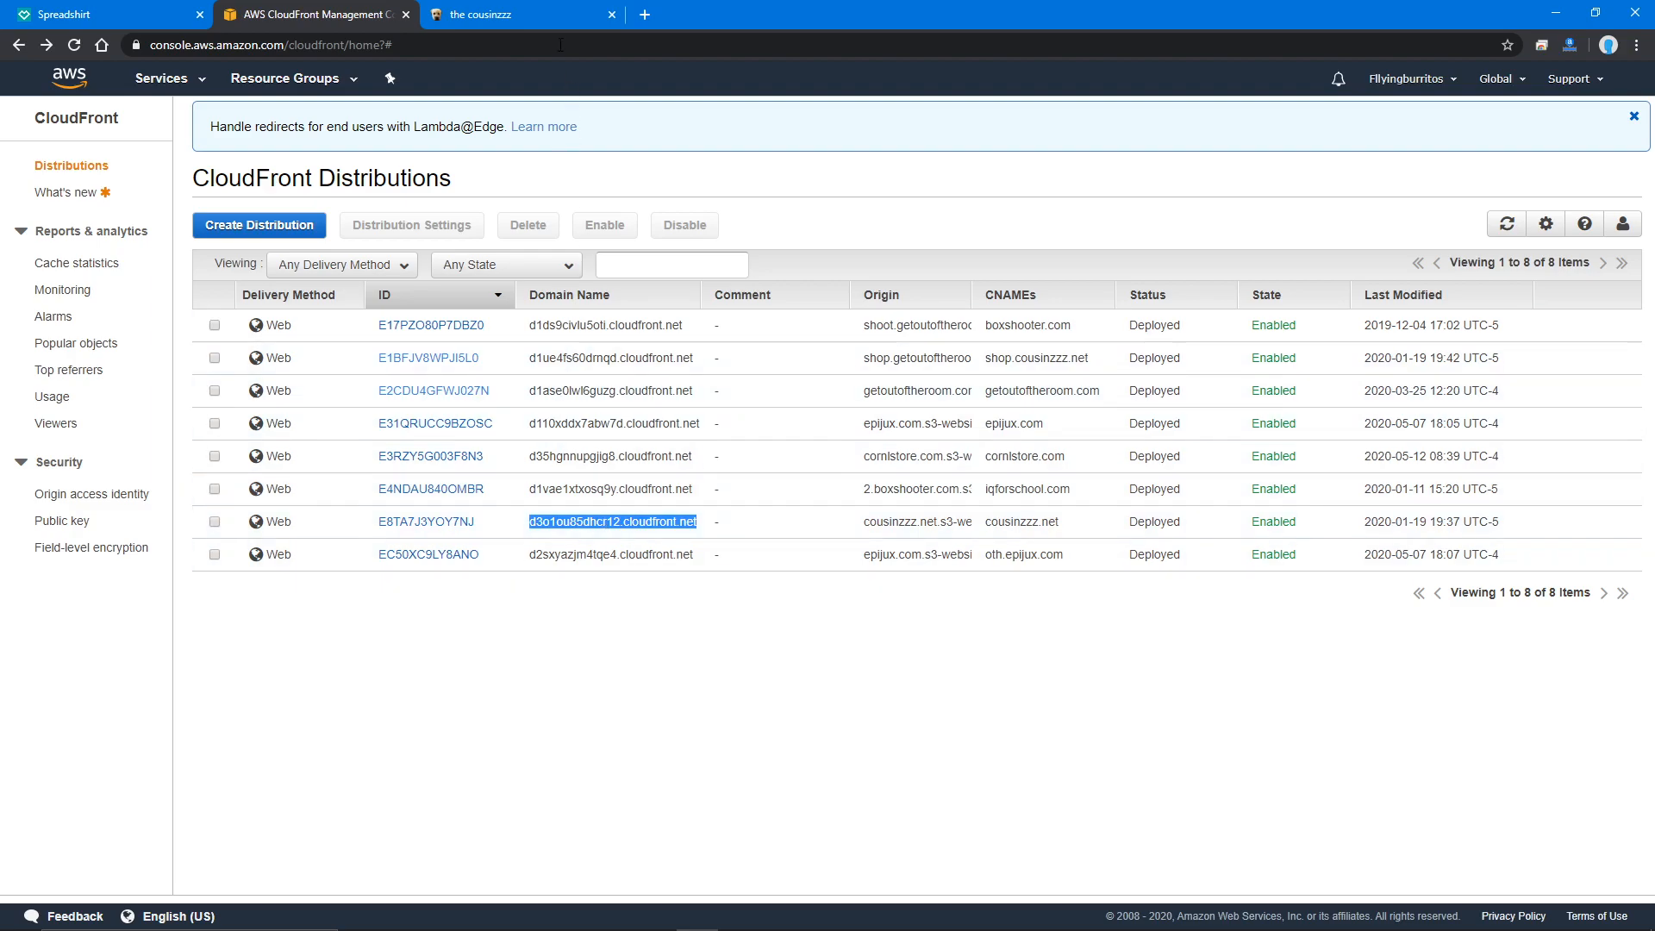
pyautogui.click(493, 15)
pyautogui.hotkey('ctrl', 'f')
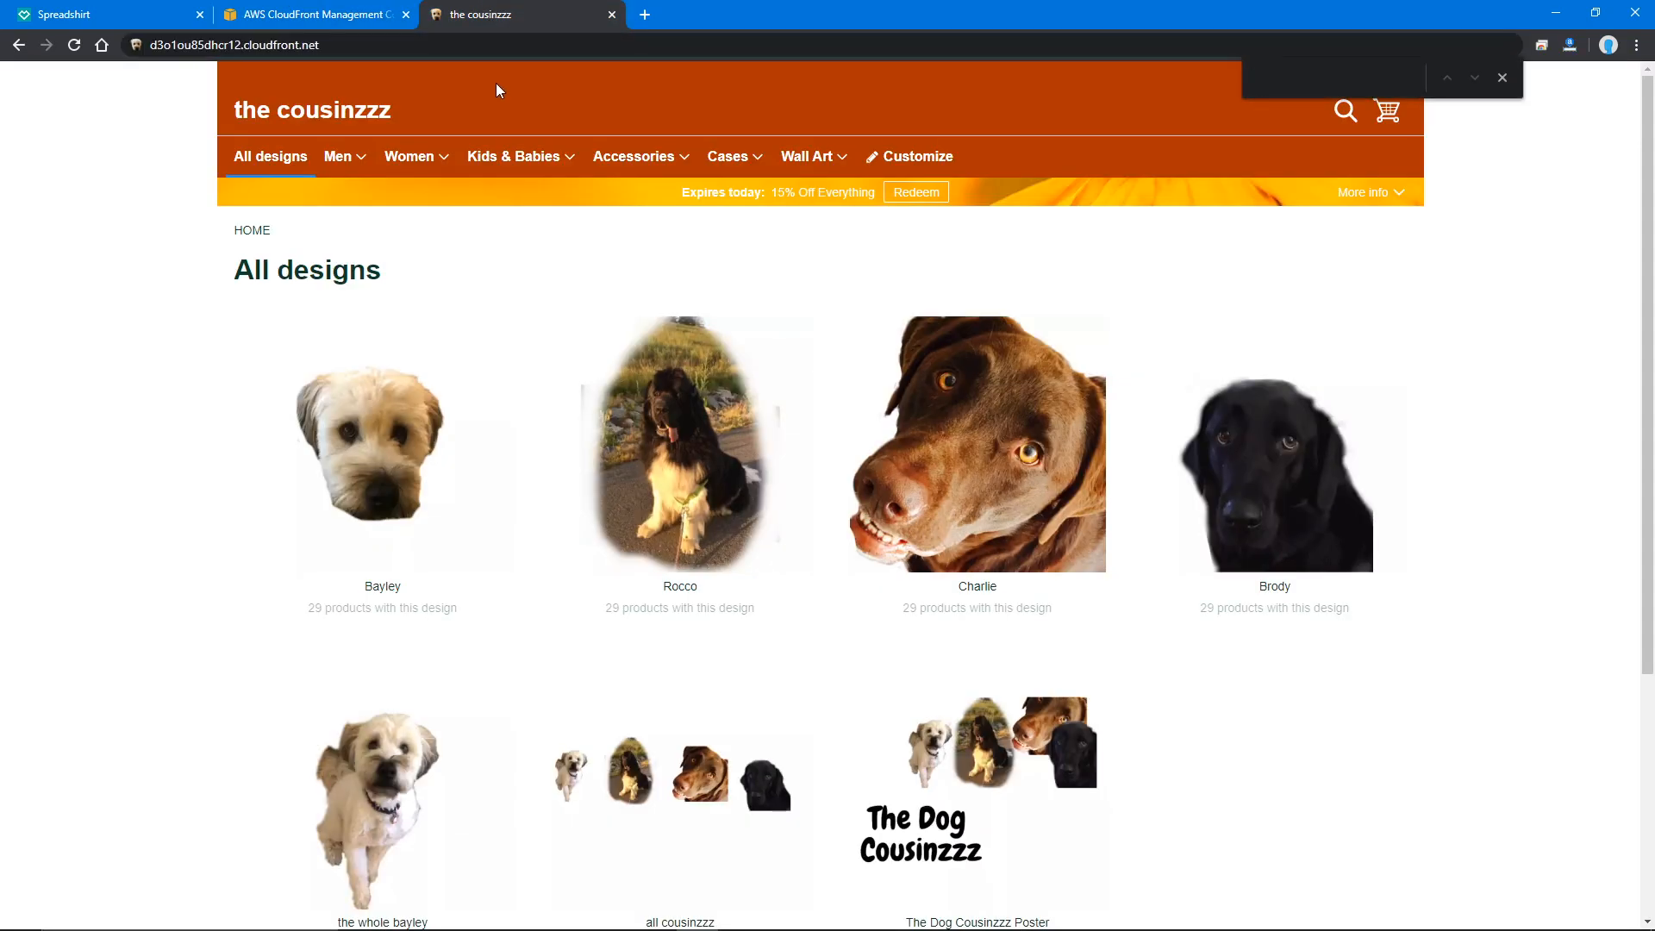
# - Reload the cousinzzz store at its CloudFront address, then return to the AWS console home
pyautogui.click(541, 52)
pyautogui.hotkey('ctrl', 'c')
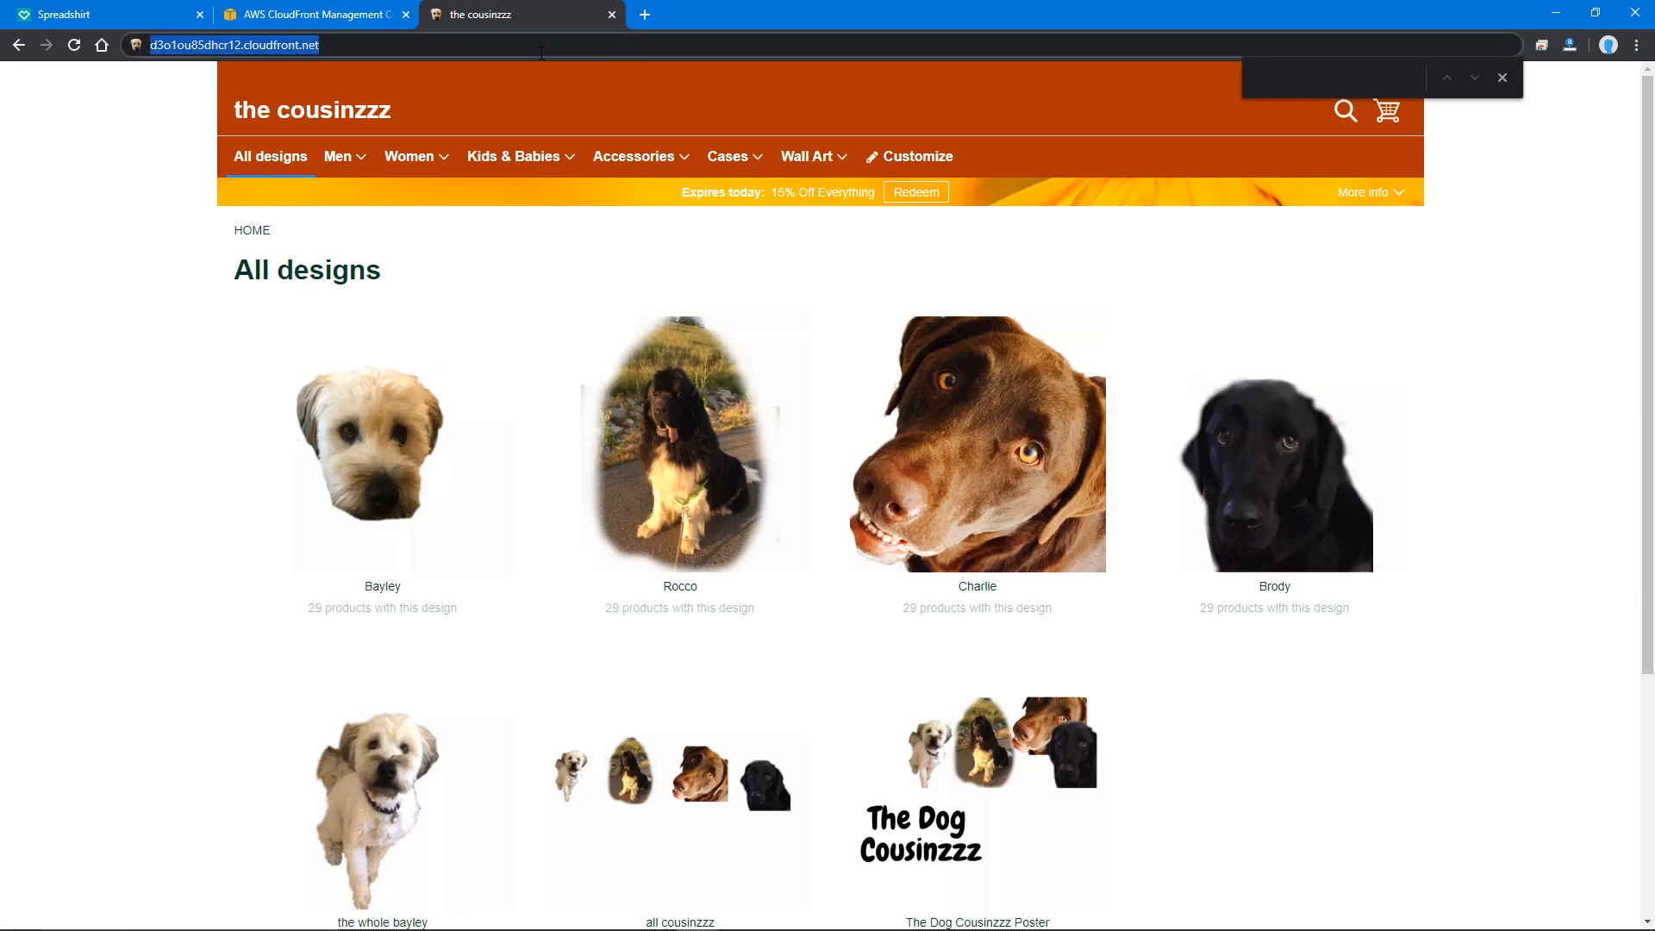
pyautogui.press('Return')
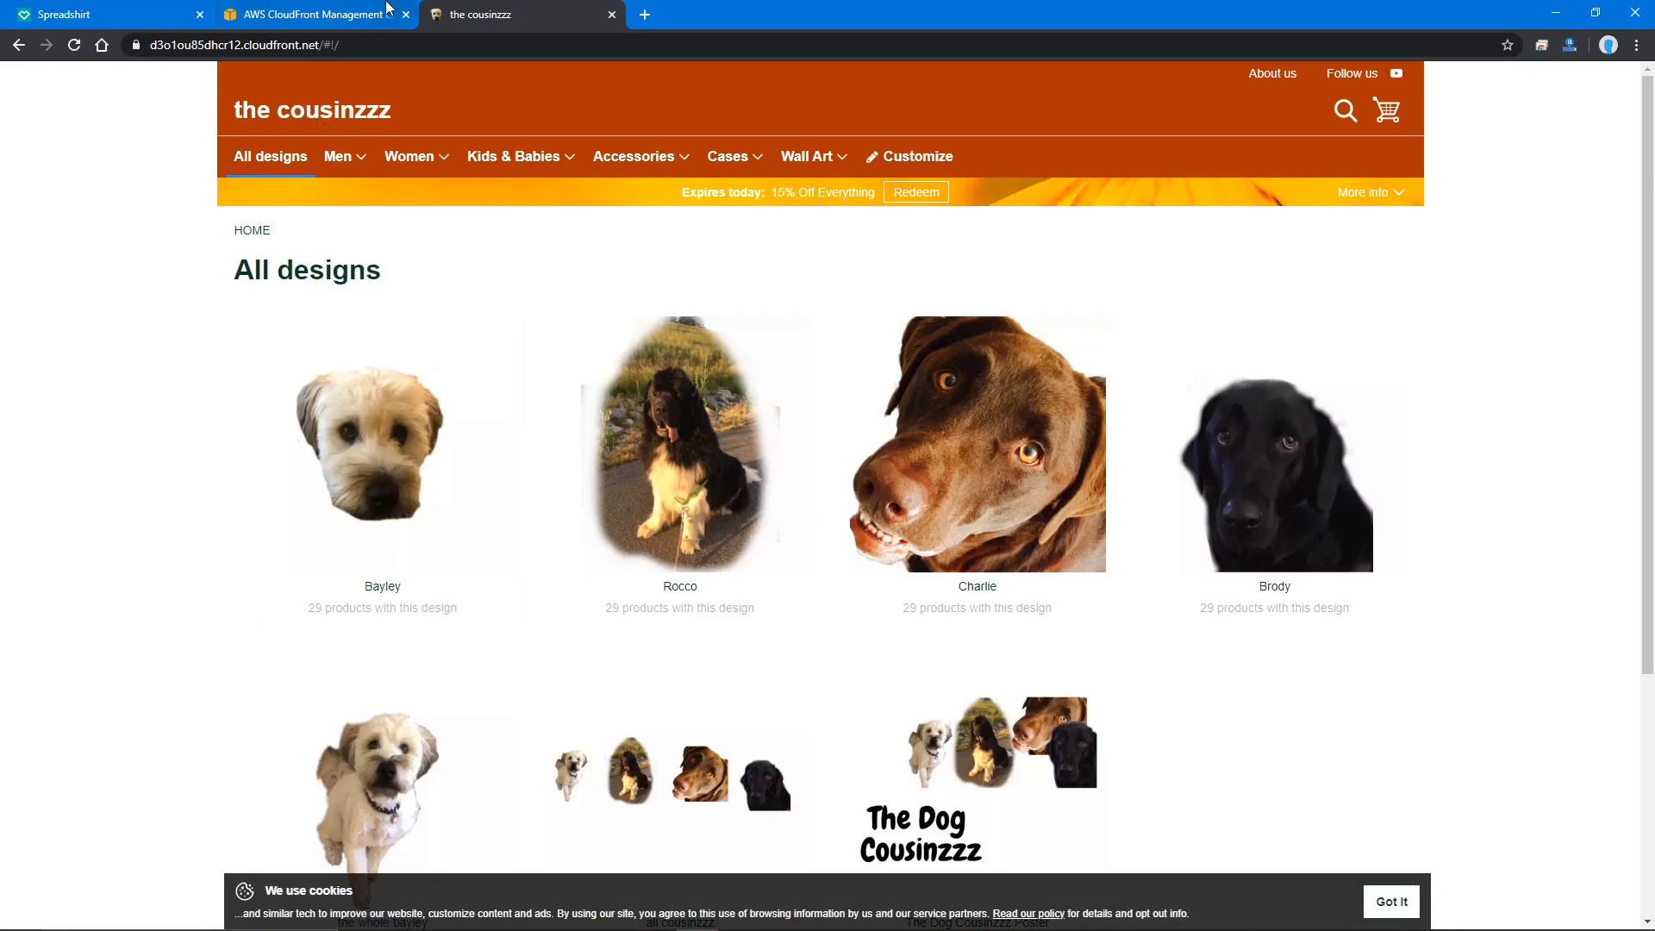
pyautogui.click(321, 10)
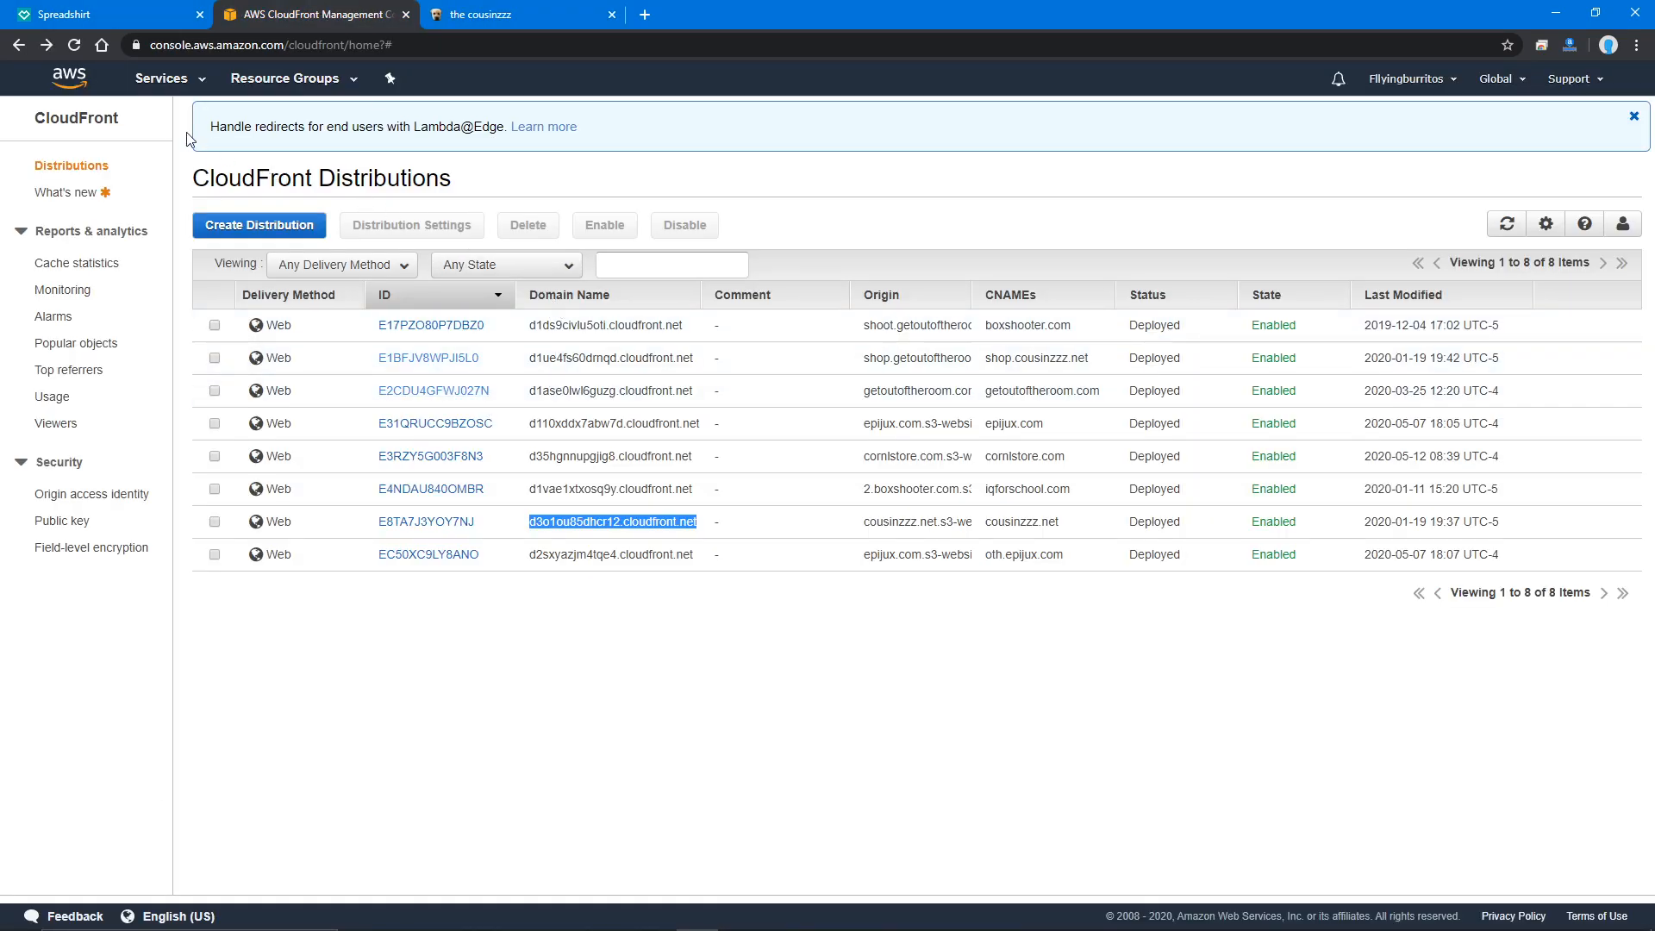
pyautogui.click(565, 13)
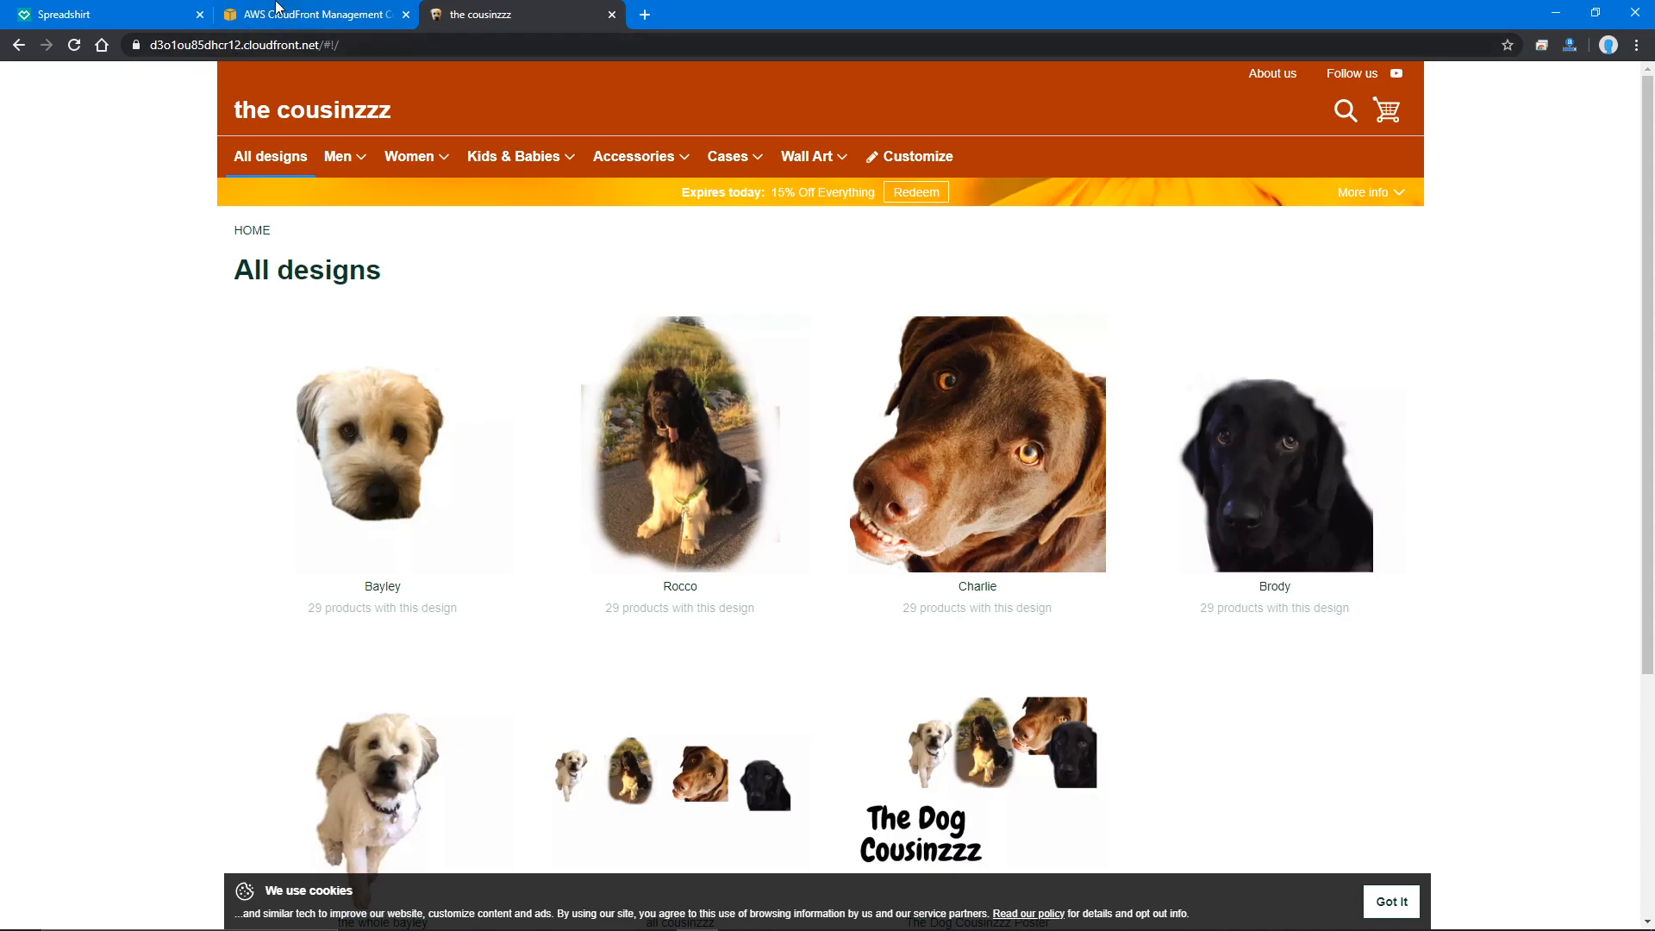
pyautogui.click(280, 8)
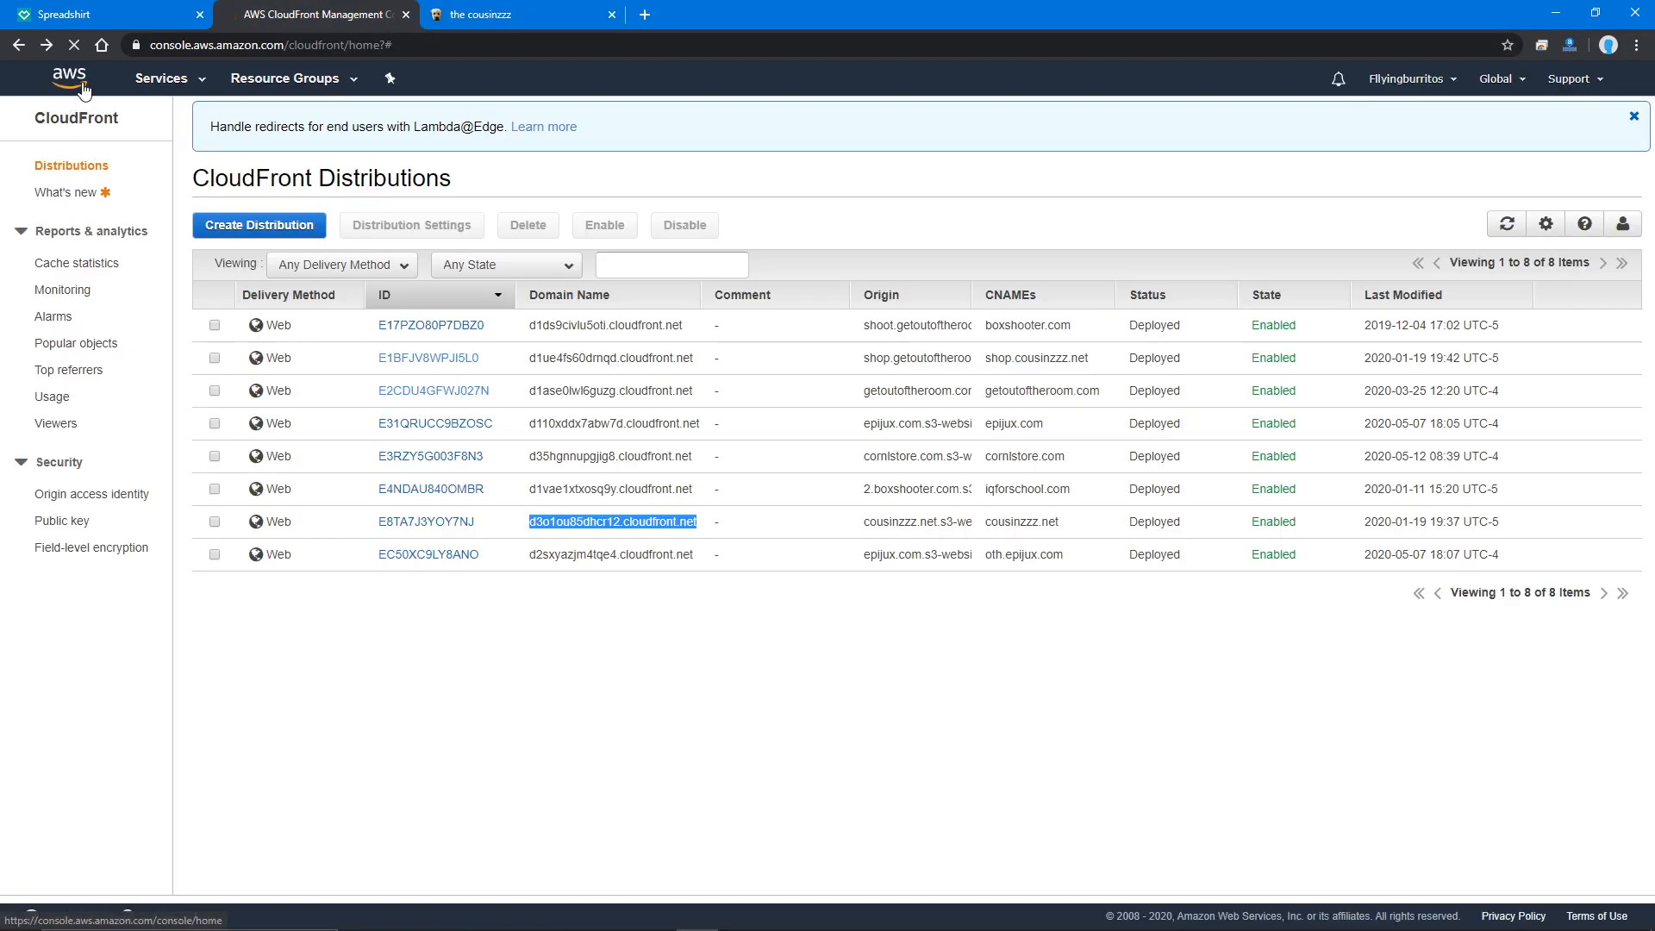
pyautogui.click(84, 91)
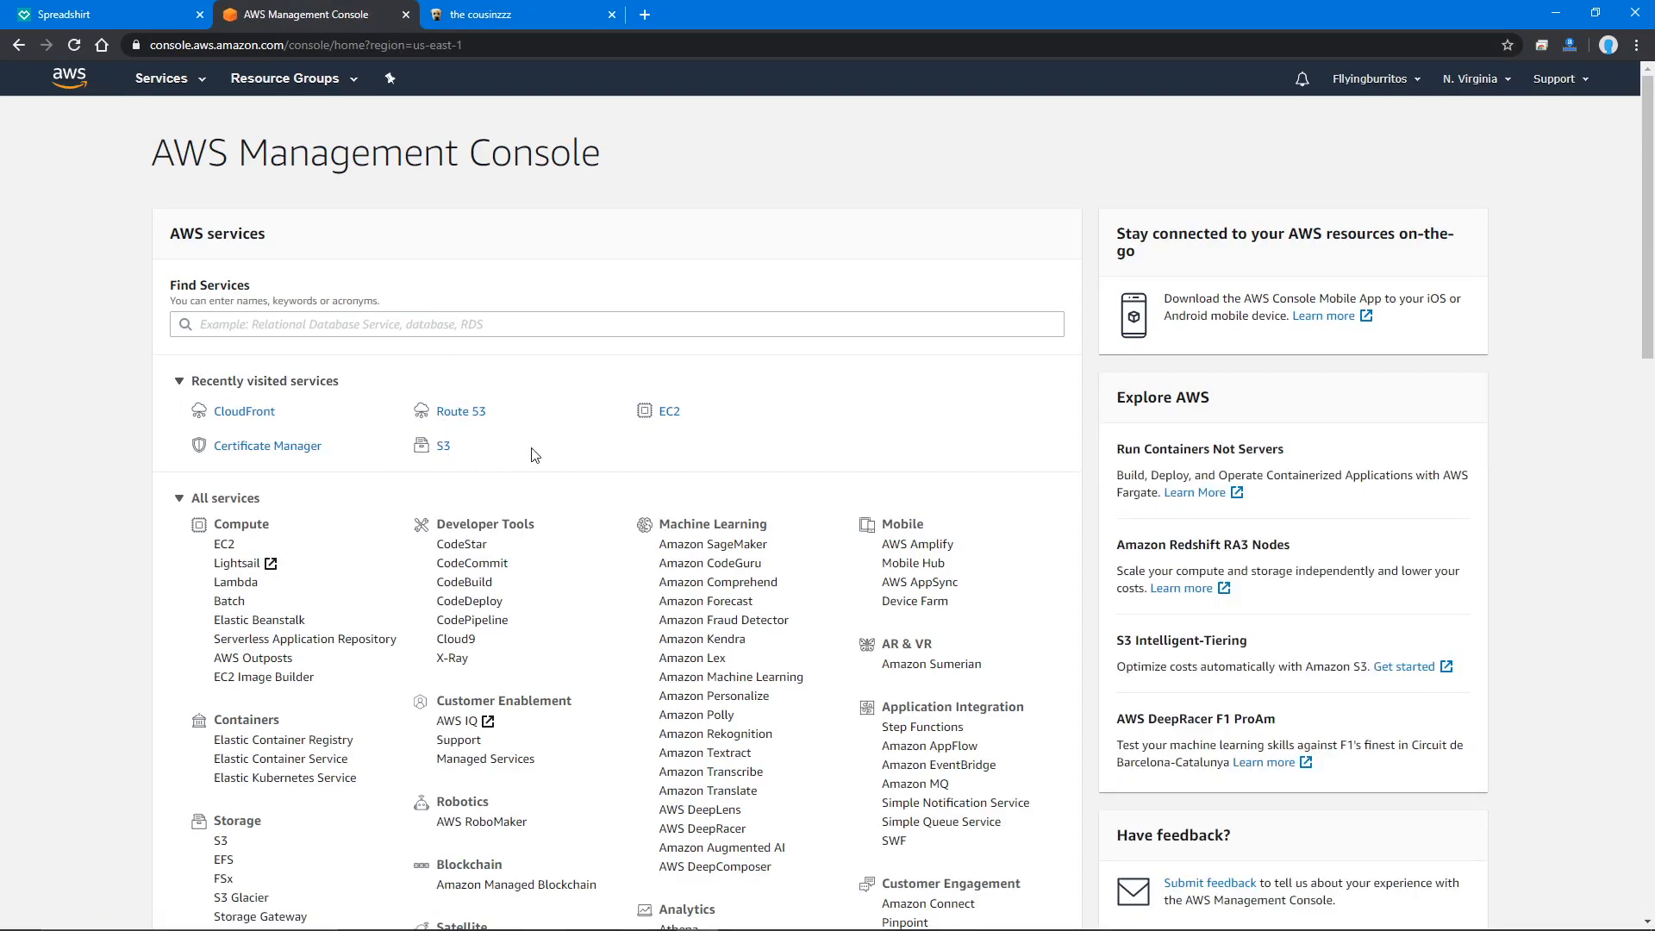
# - Open the cousinzzz.net hosted zone in Route 53 and start a new record set
pyautogui.click(447, 412)
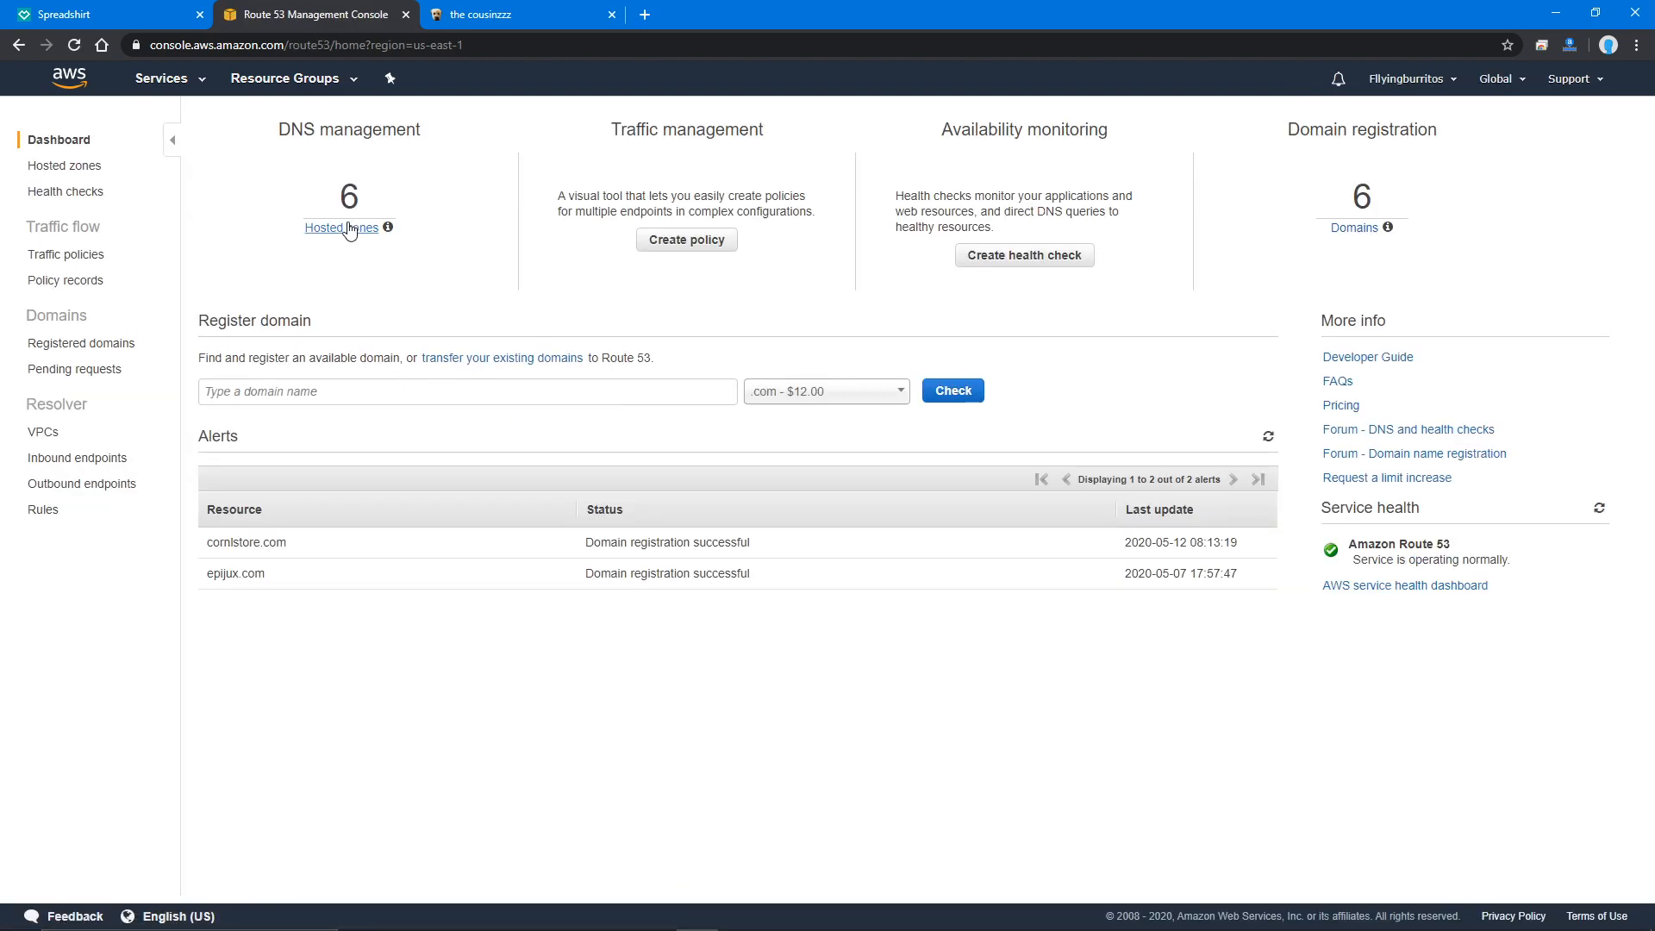
pyautogui.click(351, 225)
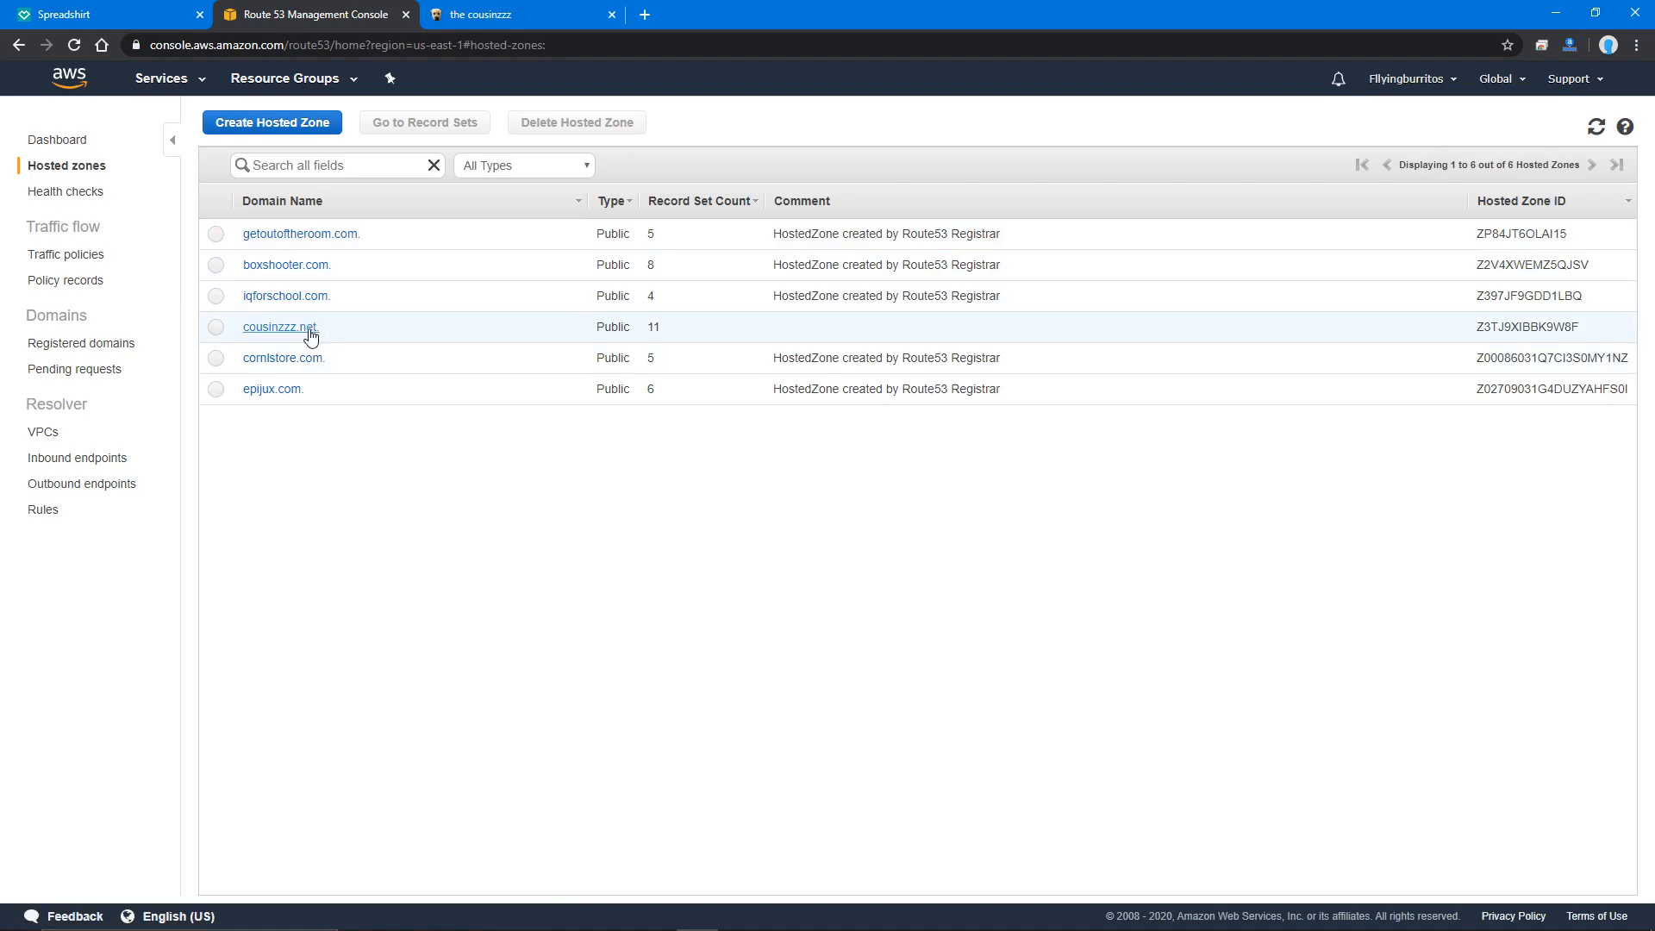
pyautogui.click(312, 331)
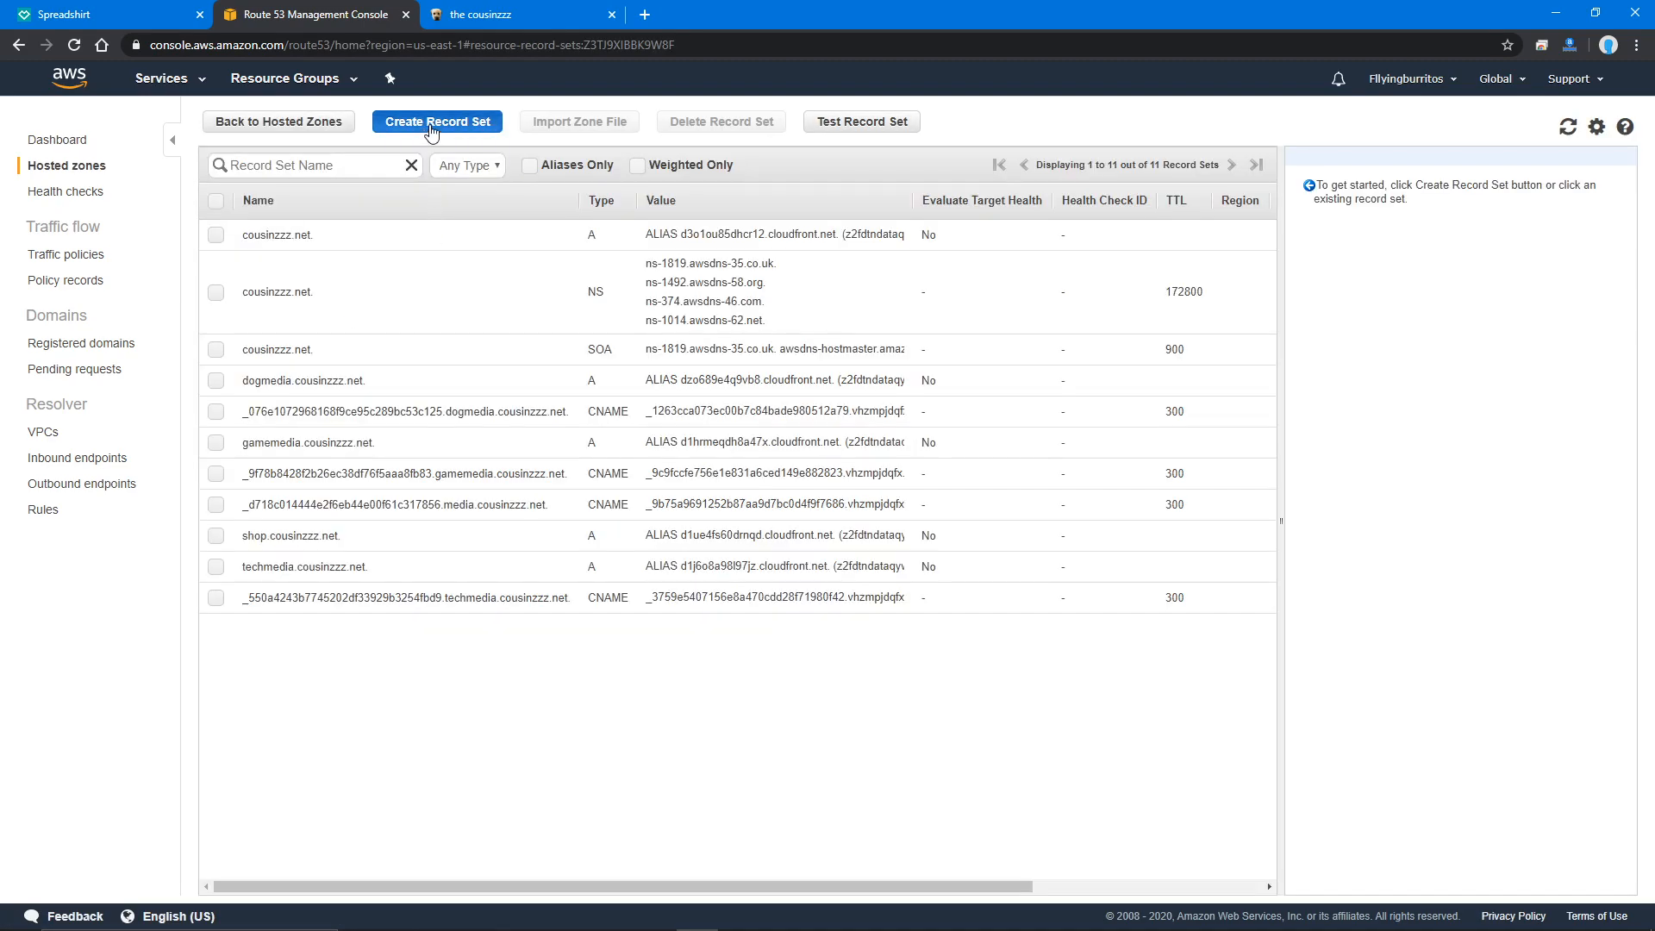
pyautogui.click(438, 125)
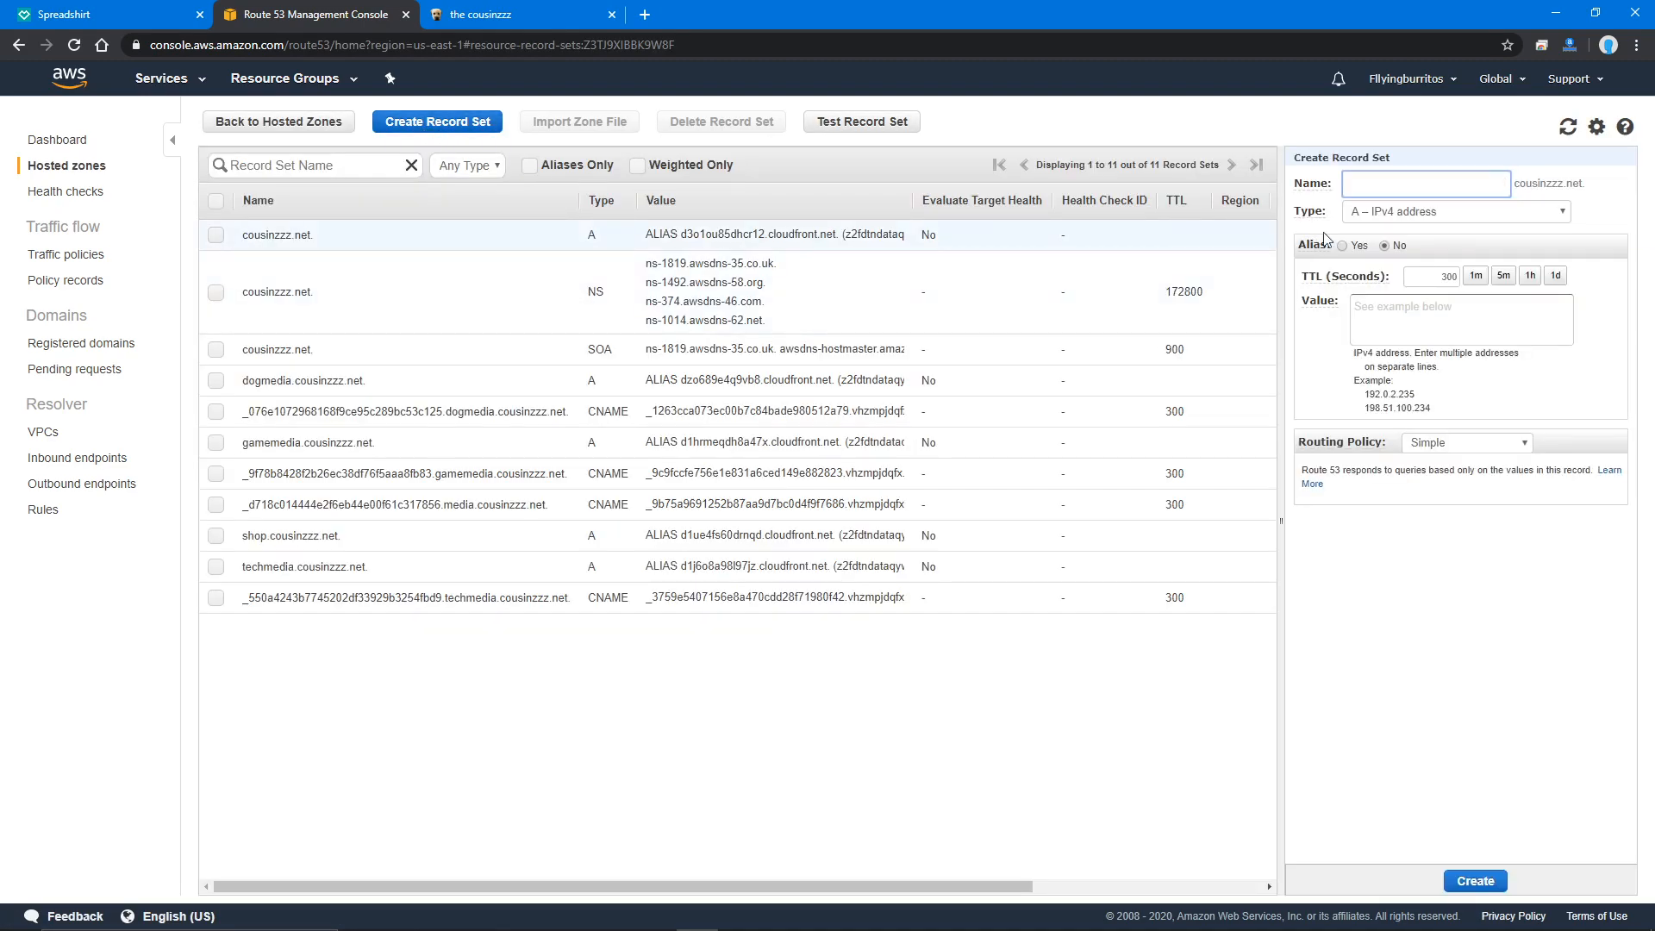
pyautogui.click(1414, 182)
pyautogui.click(1567, 183)
# - Make the record an alias targeting the pasted CloudFront domain d3o1ou85dhcr12.cloudfront.net
pyautogui.click(1345, 247)
pyautogui.click(1430, 268)
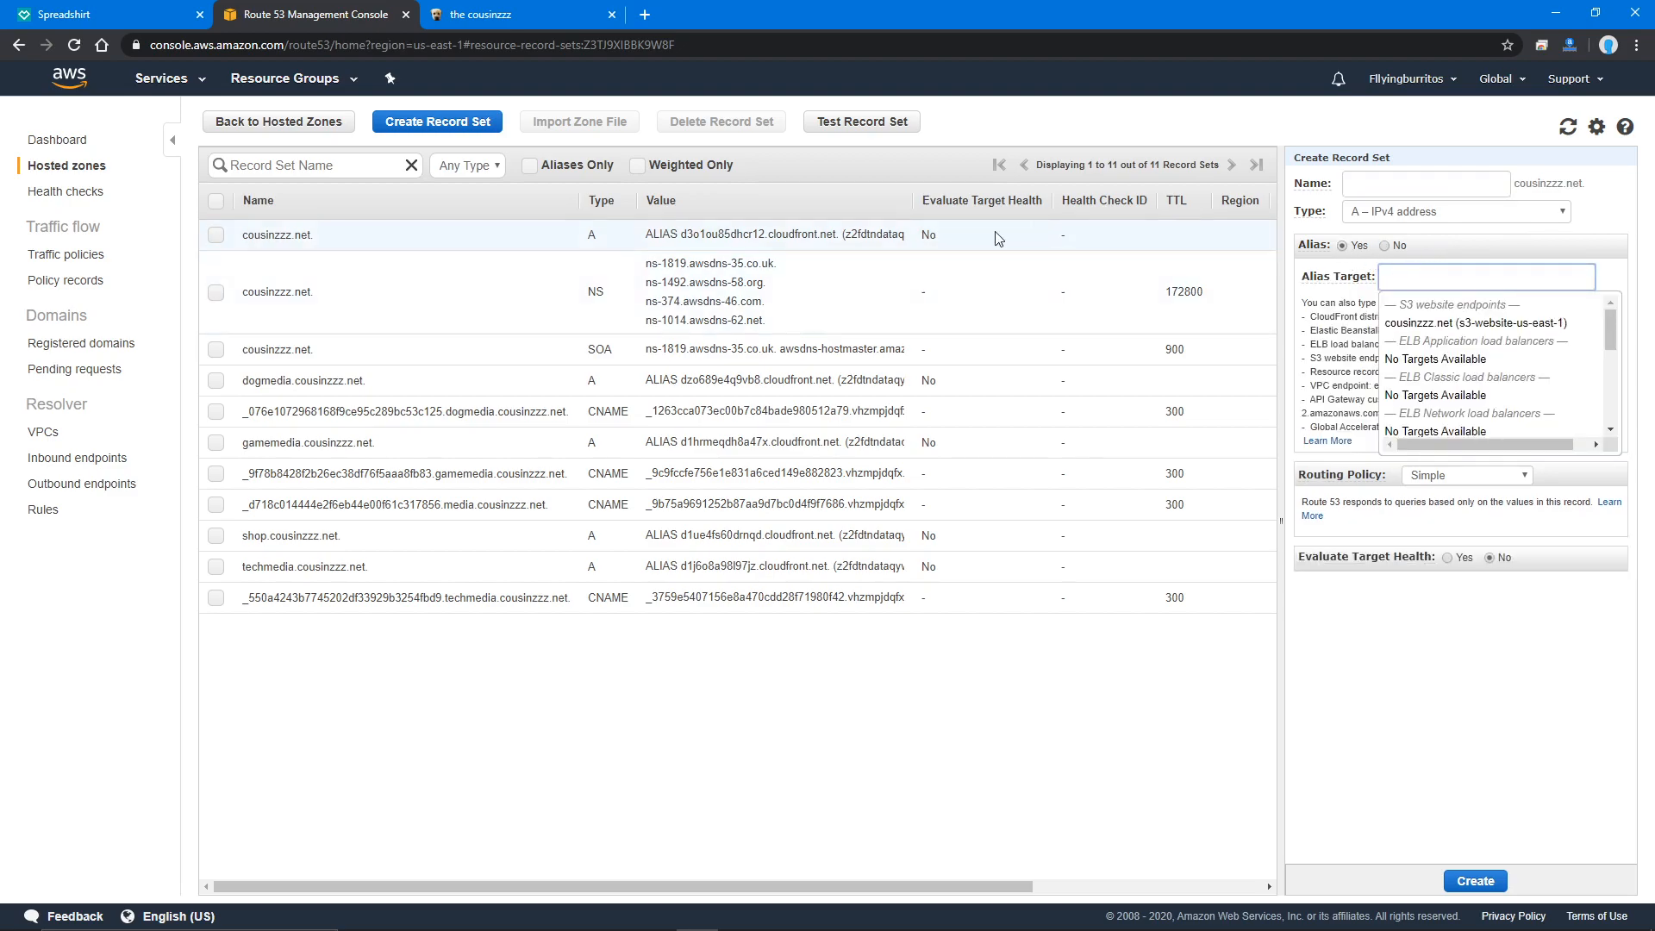
pyautogui.moveTo(1354, 565)
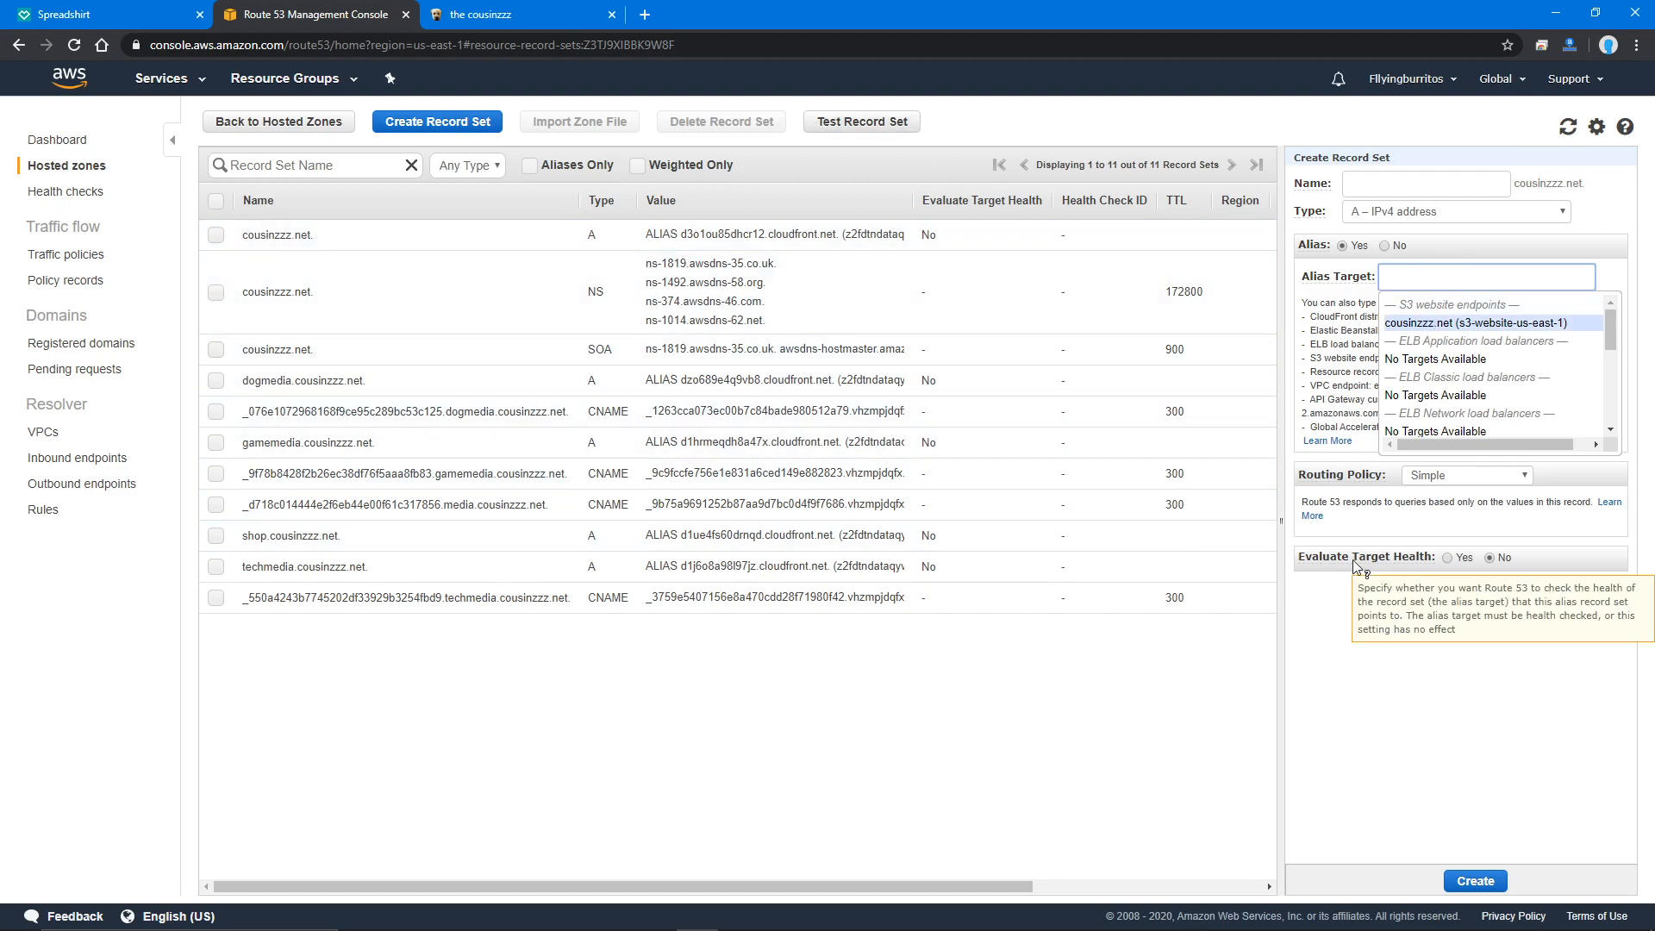
pyautogui.hotkey('ctrl', 'v')
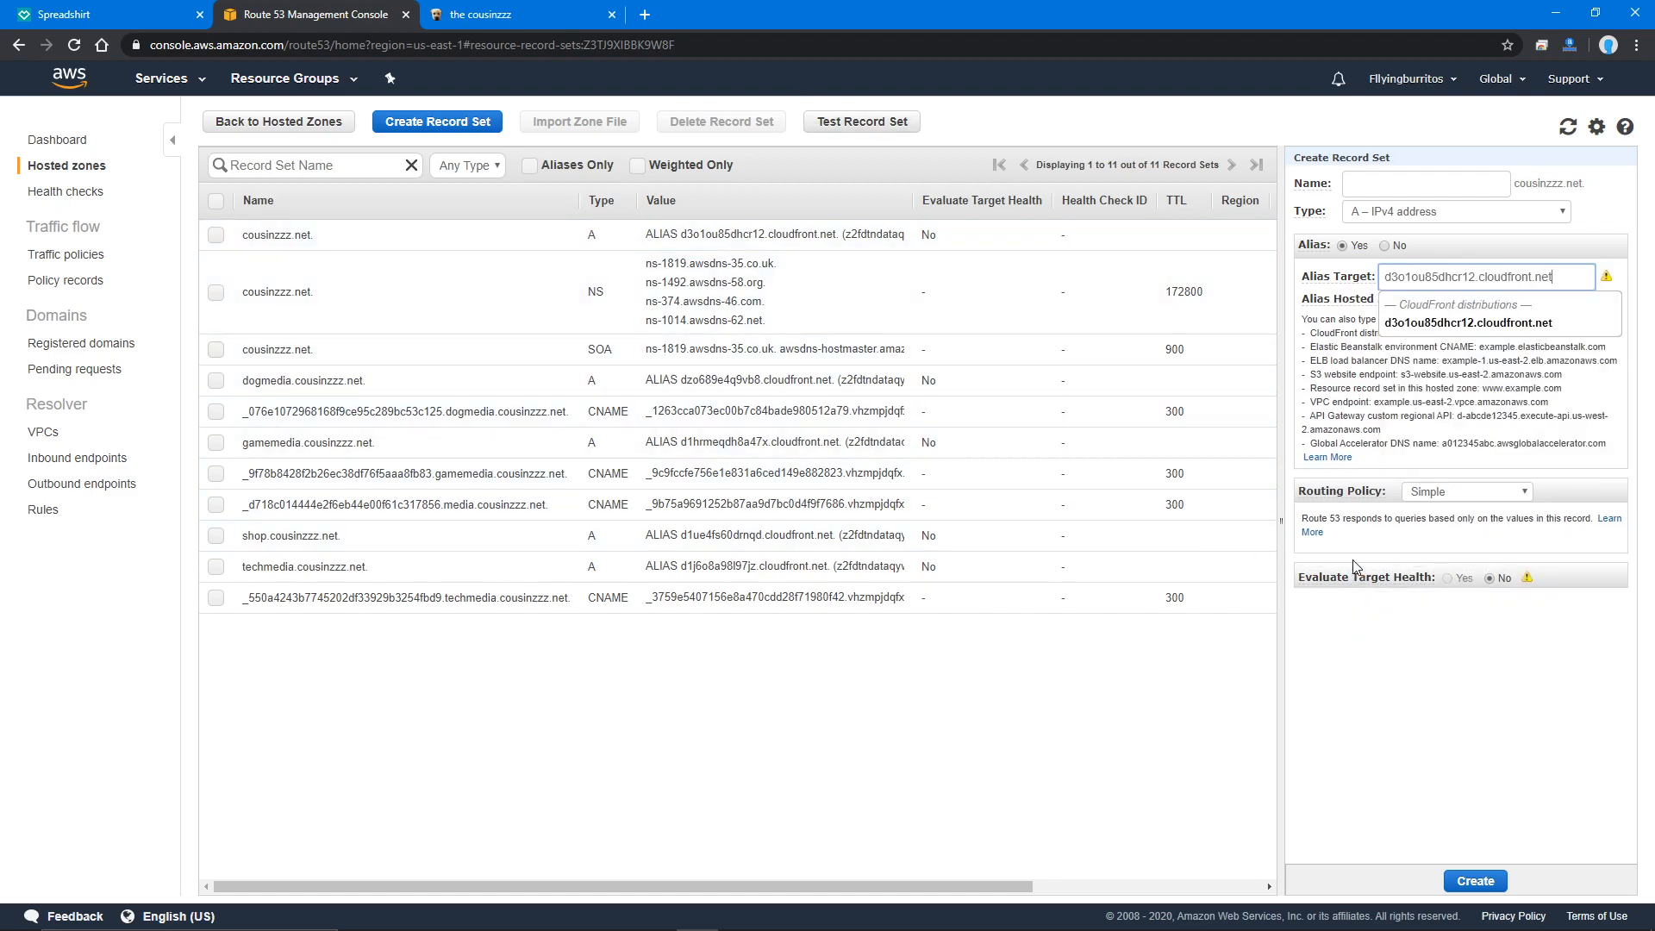
pyautogui.click(494, 10)
pyautogui.click(313, 12)
# - Copy the bare CloudFront URL from the store address and paste it as the alias target
pyautogui.click(556, 10)
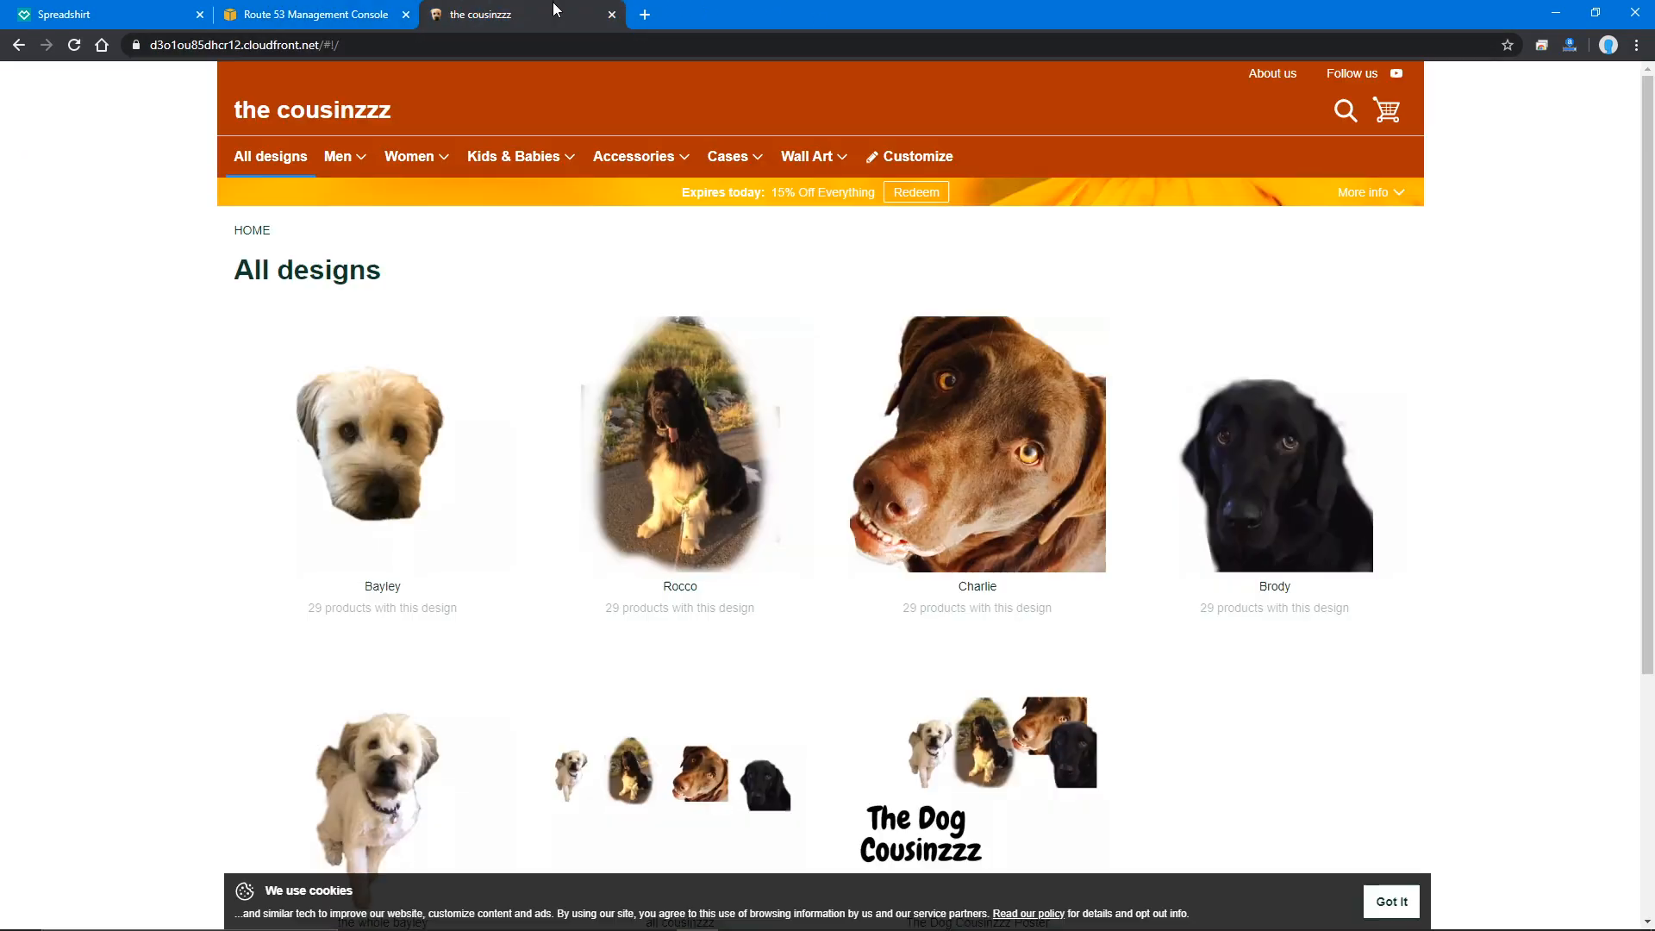
pyautogui.moveTo(357, 49); pyautogui.dragTo(323, 48)
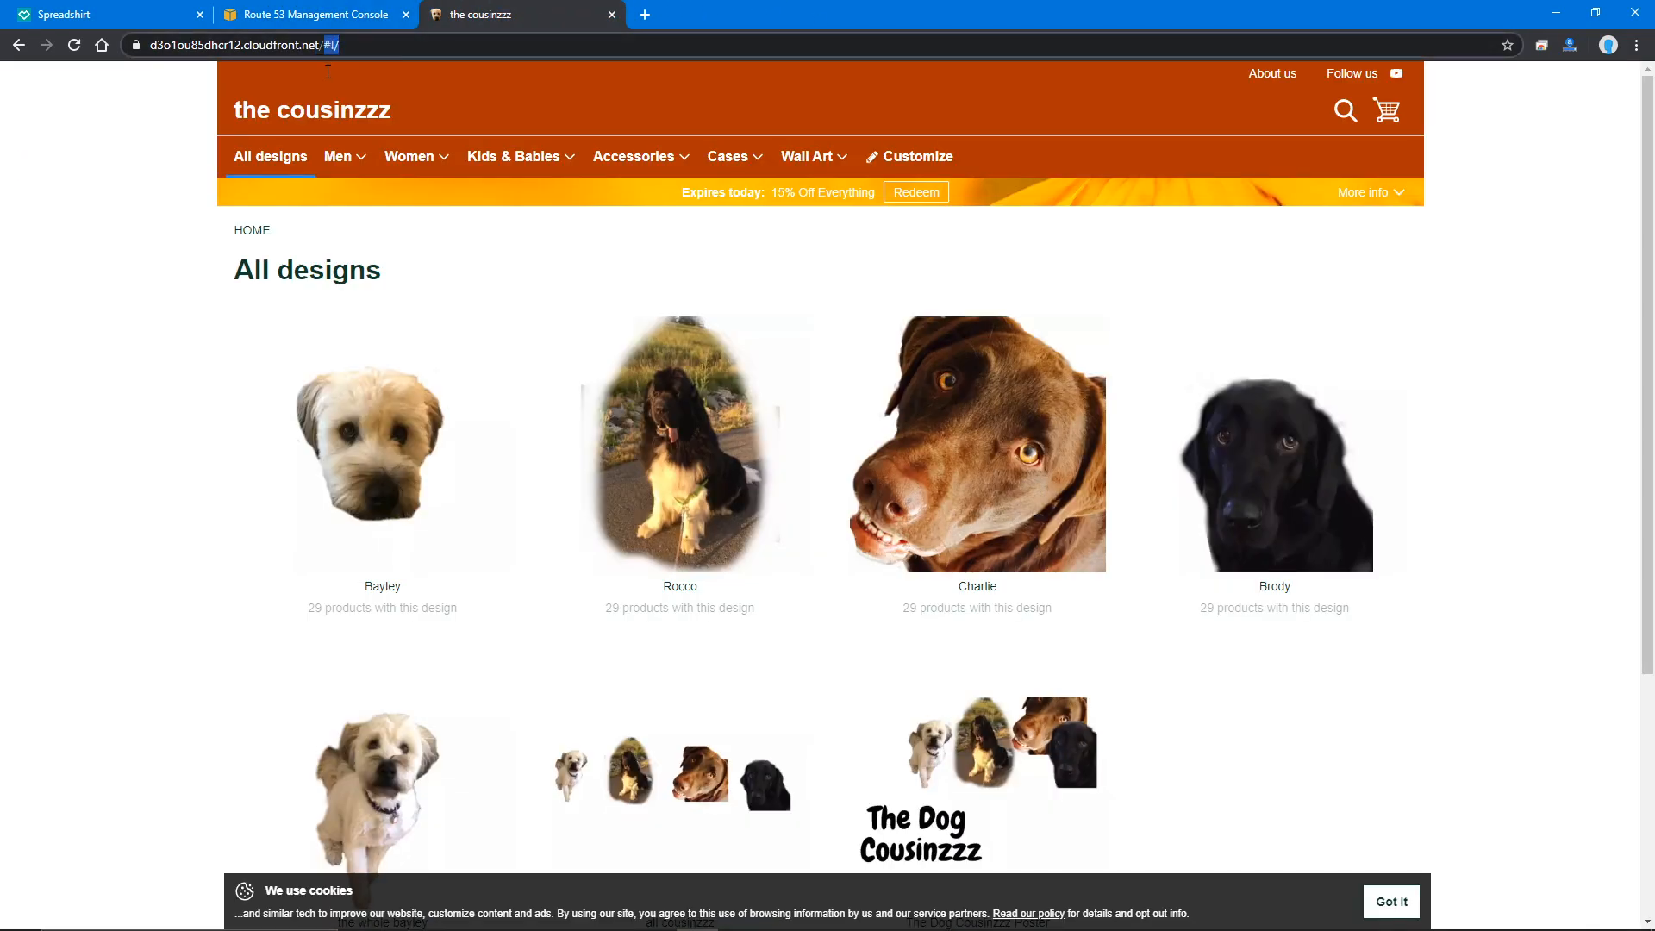
pyautogui.press('BackSpace')
pyautogui.press('BackSpace')
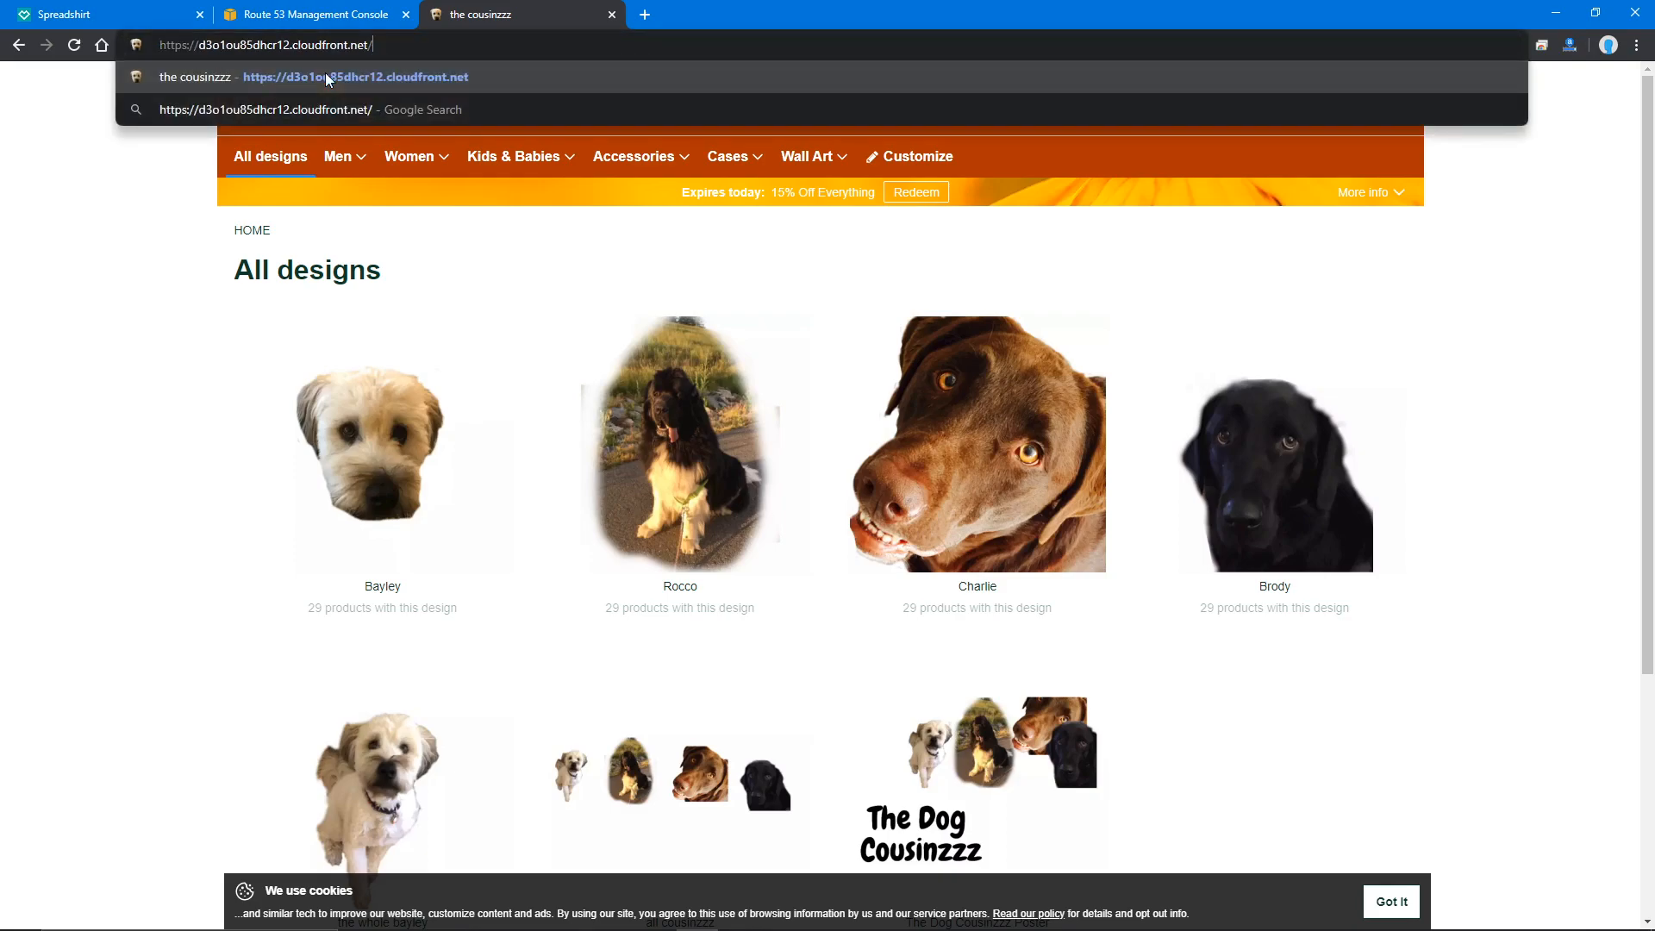
pyautogui.hotkey('ctrl', 'a')
pyautogui.hotkey('ctrl', 'c')
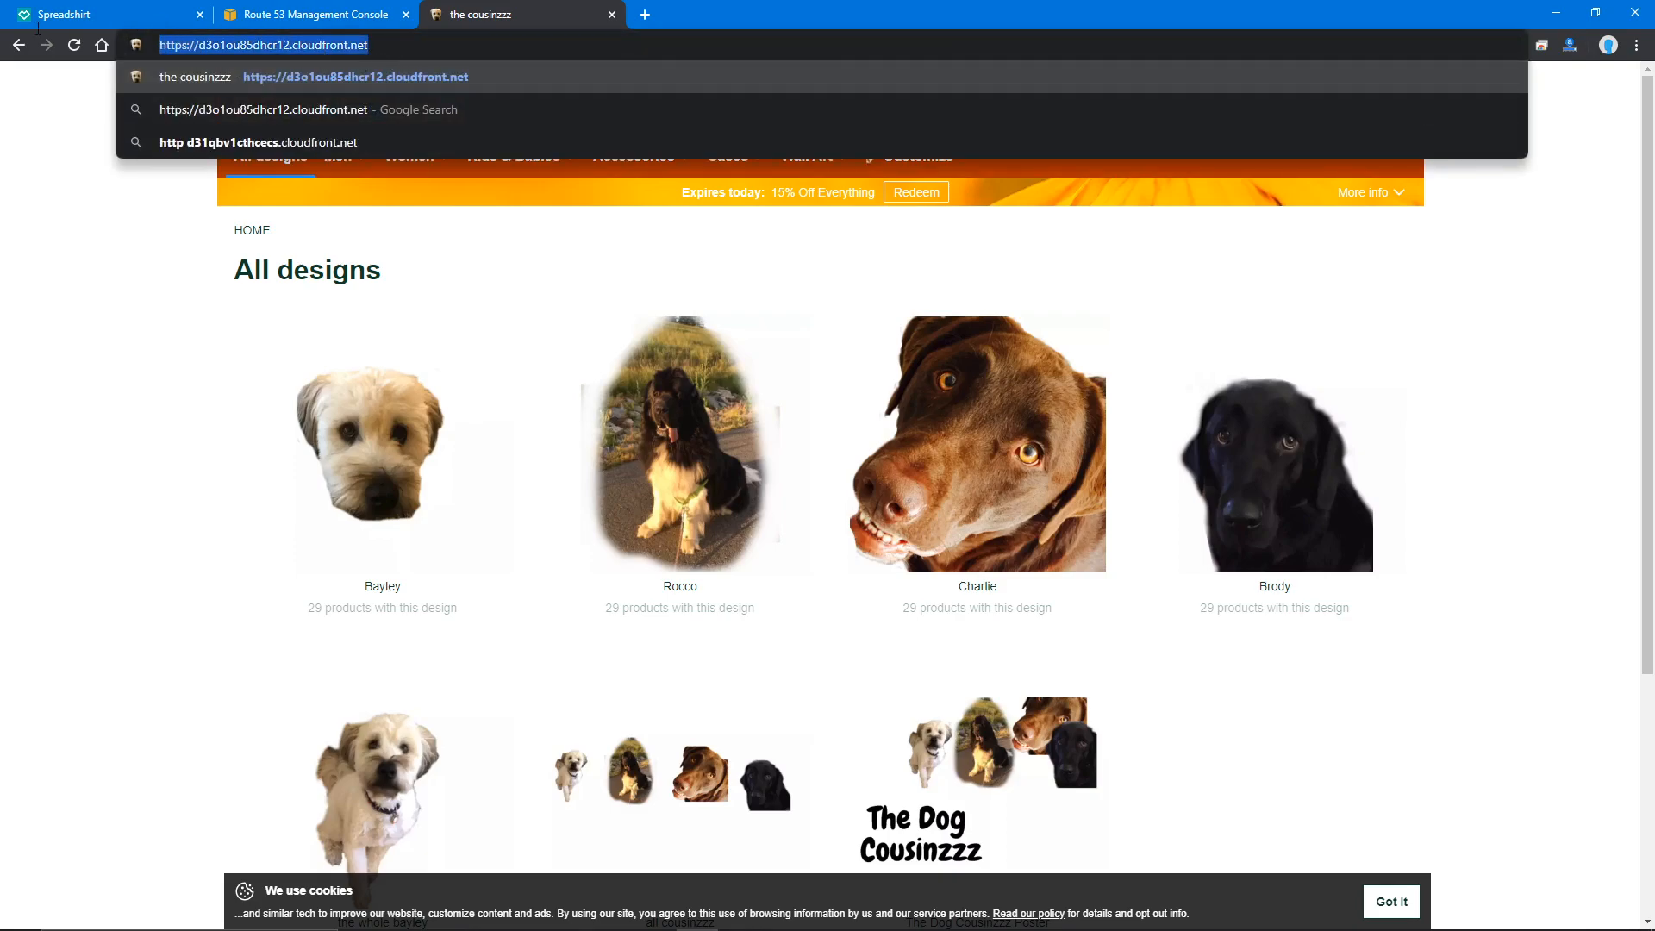
pyautogui.click(362, 19)
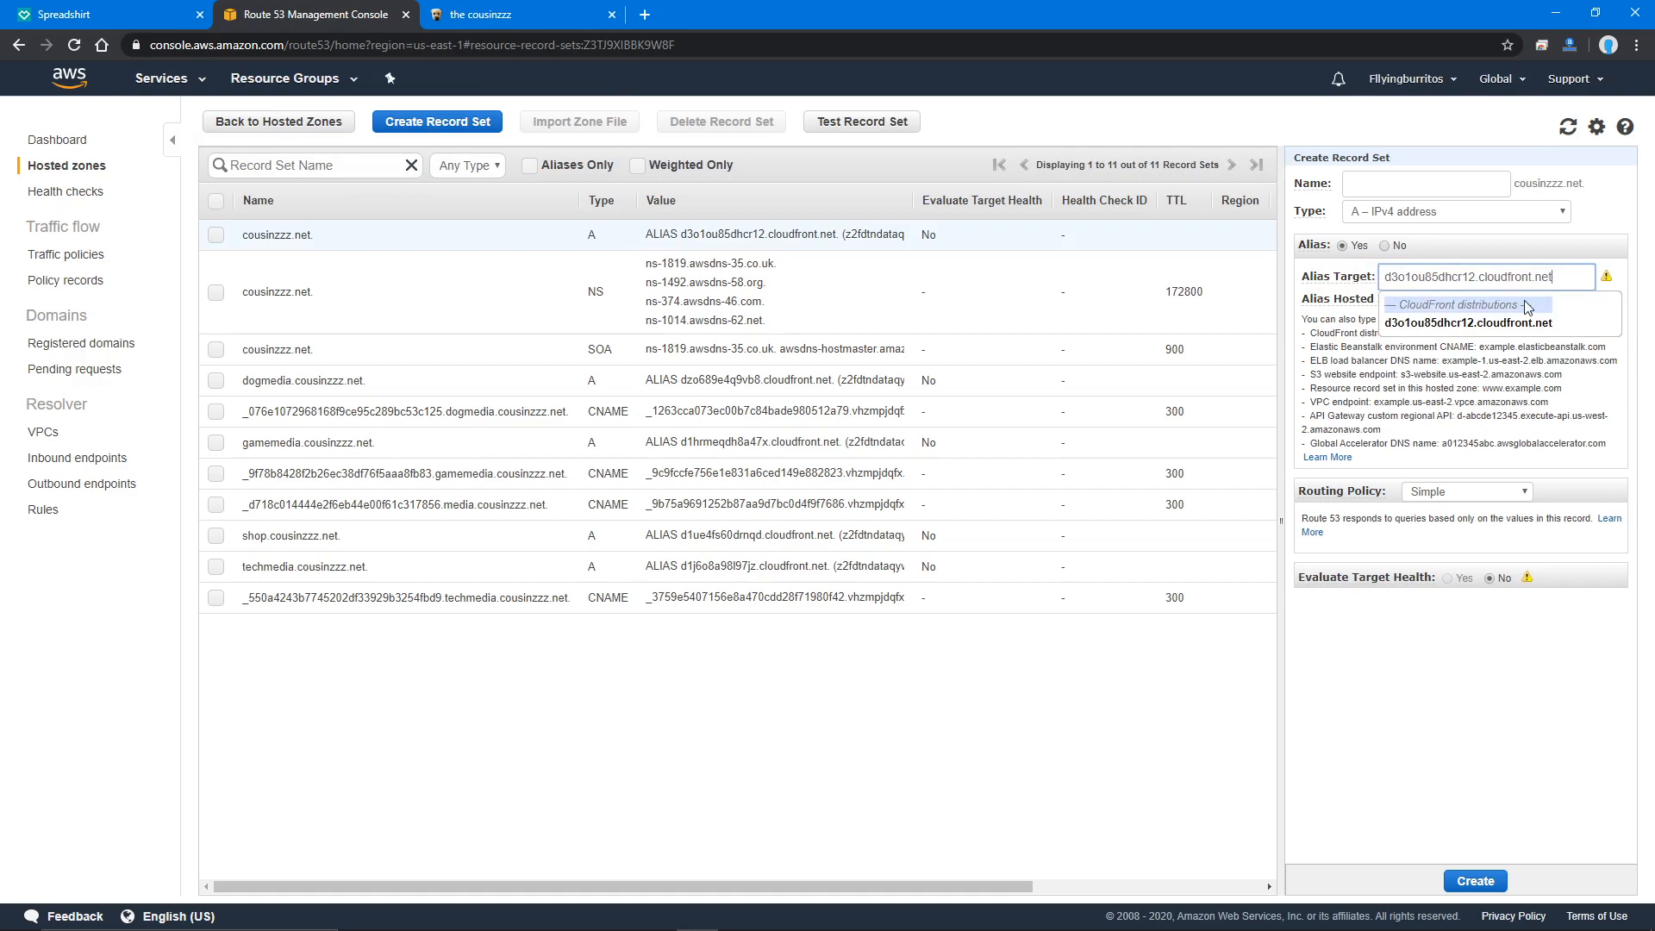
pyautogui.hotkey('ctrl', 'a')
pyautogui.hotkey('ctrl', 'v')
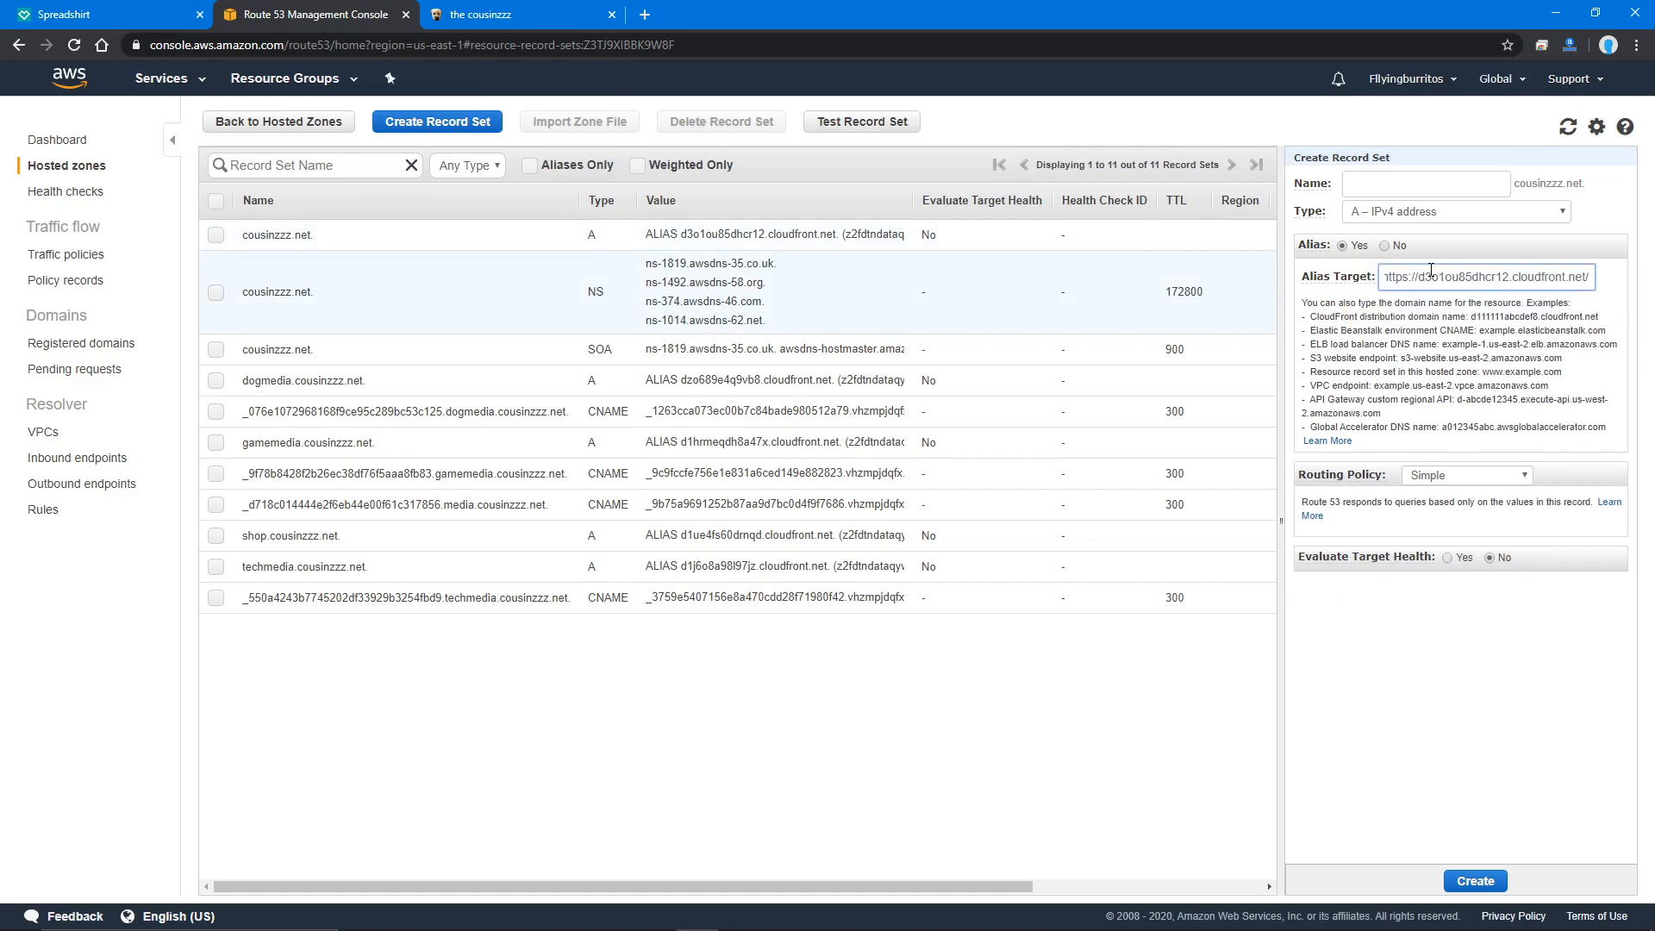
# - Trim the alias target to d3o1ou85dhcr12.cloudfront.net, then open the existing cousinzzz.net A record
pyautogui.moveTo(1412, 280); pyautogui.dragTo(1382, 279)
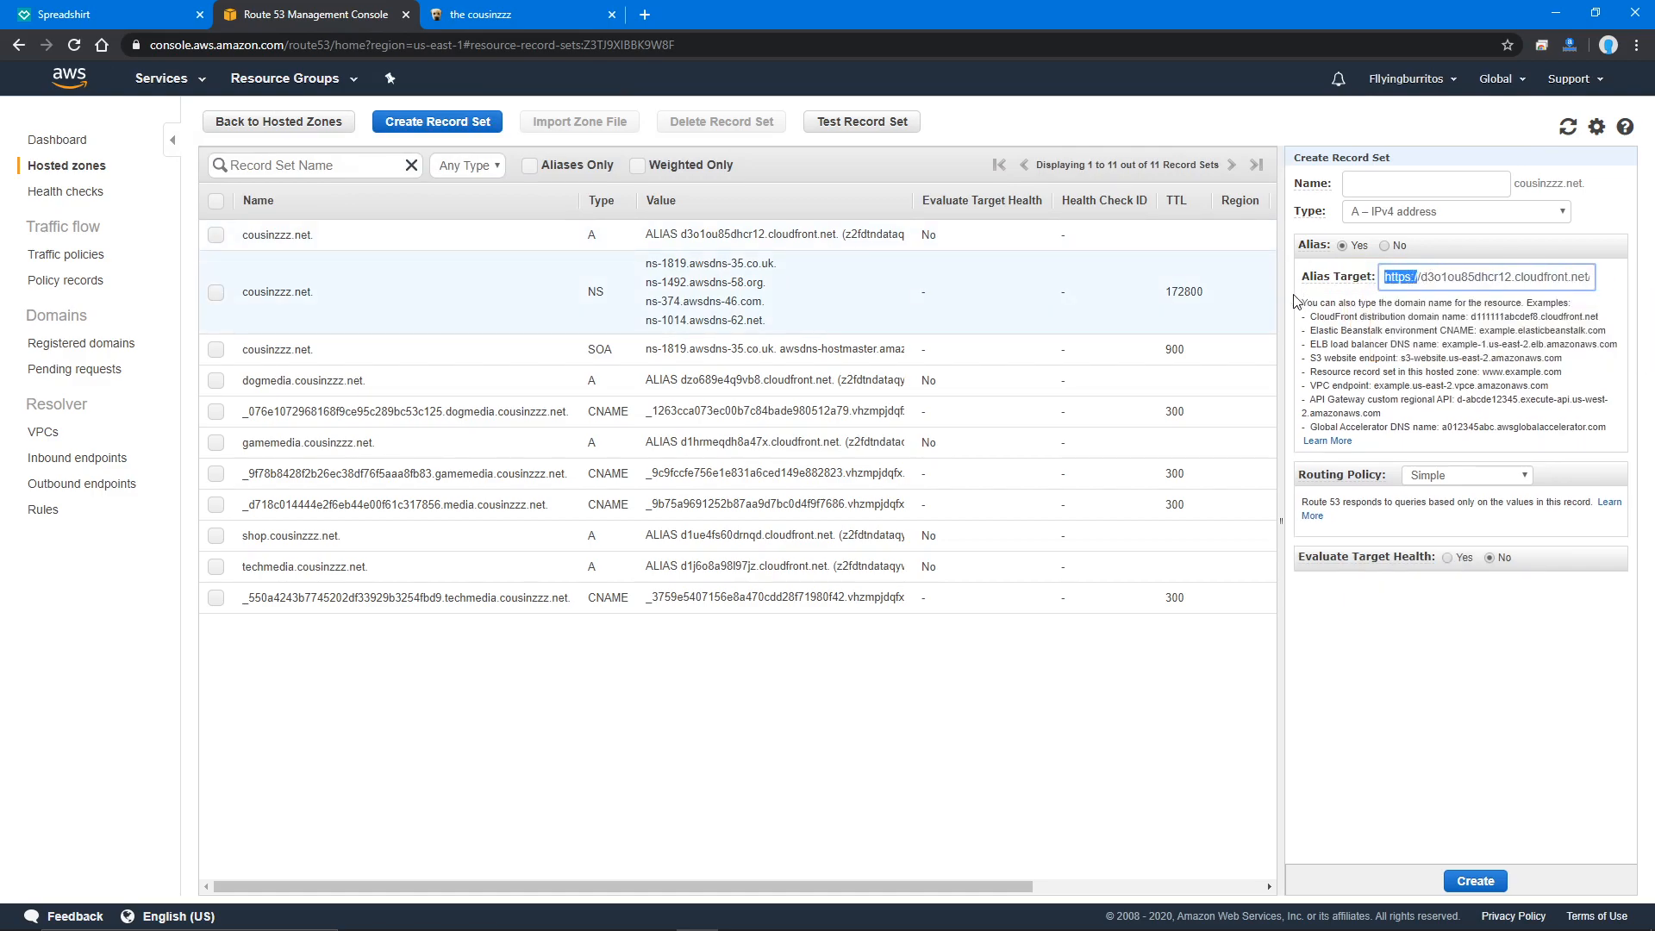
pyautogui.press('BackSpace')
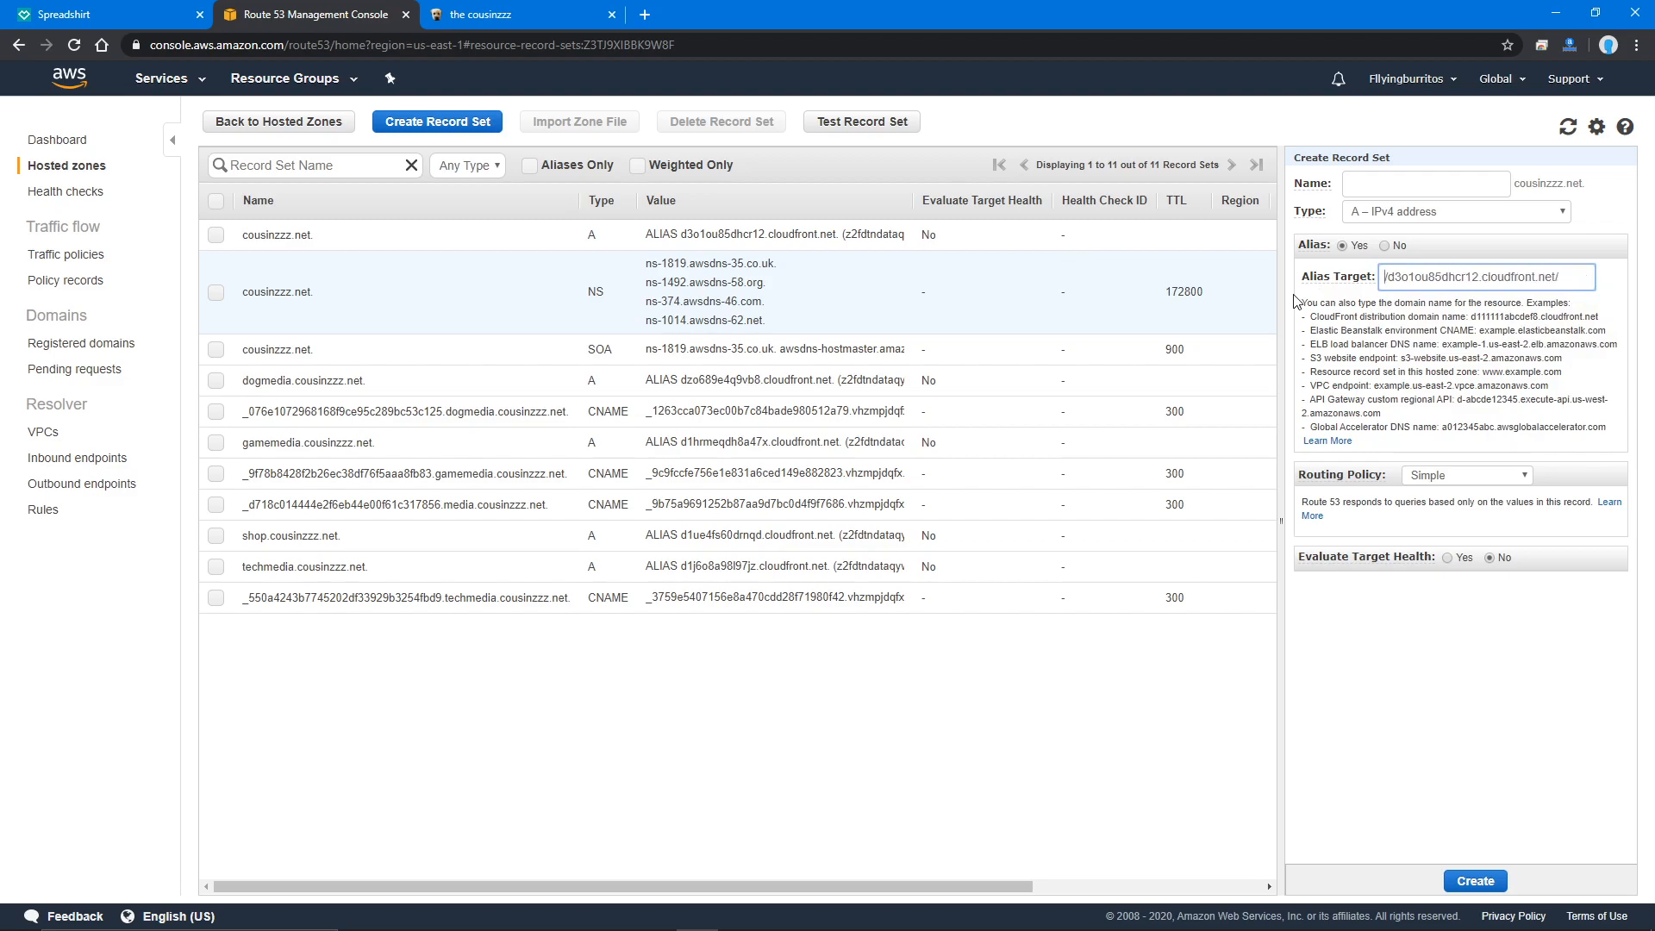
pyautogui.press('Delete')
pyautogui.click(1506, 354)
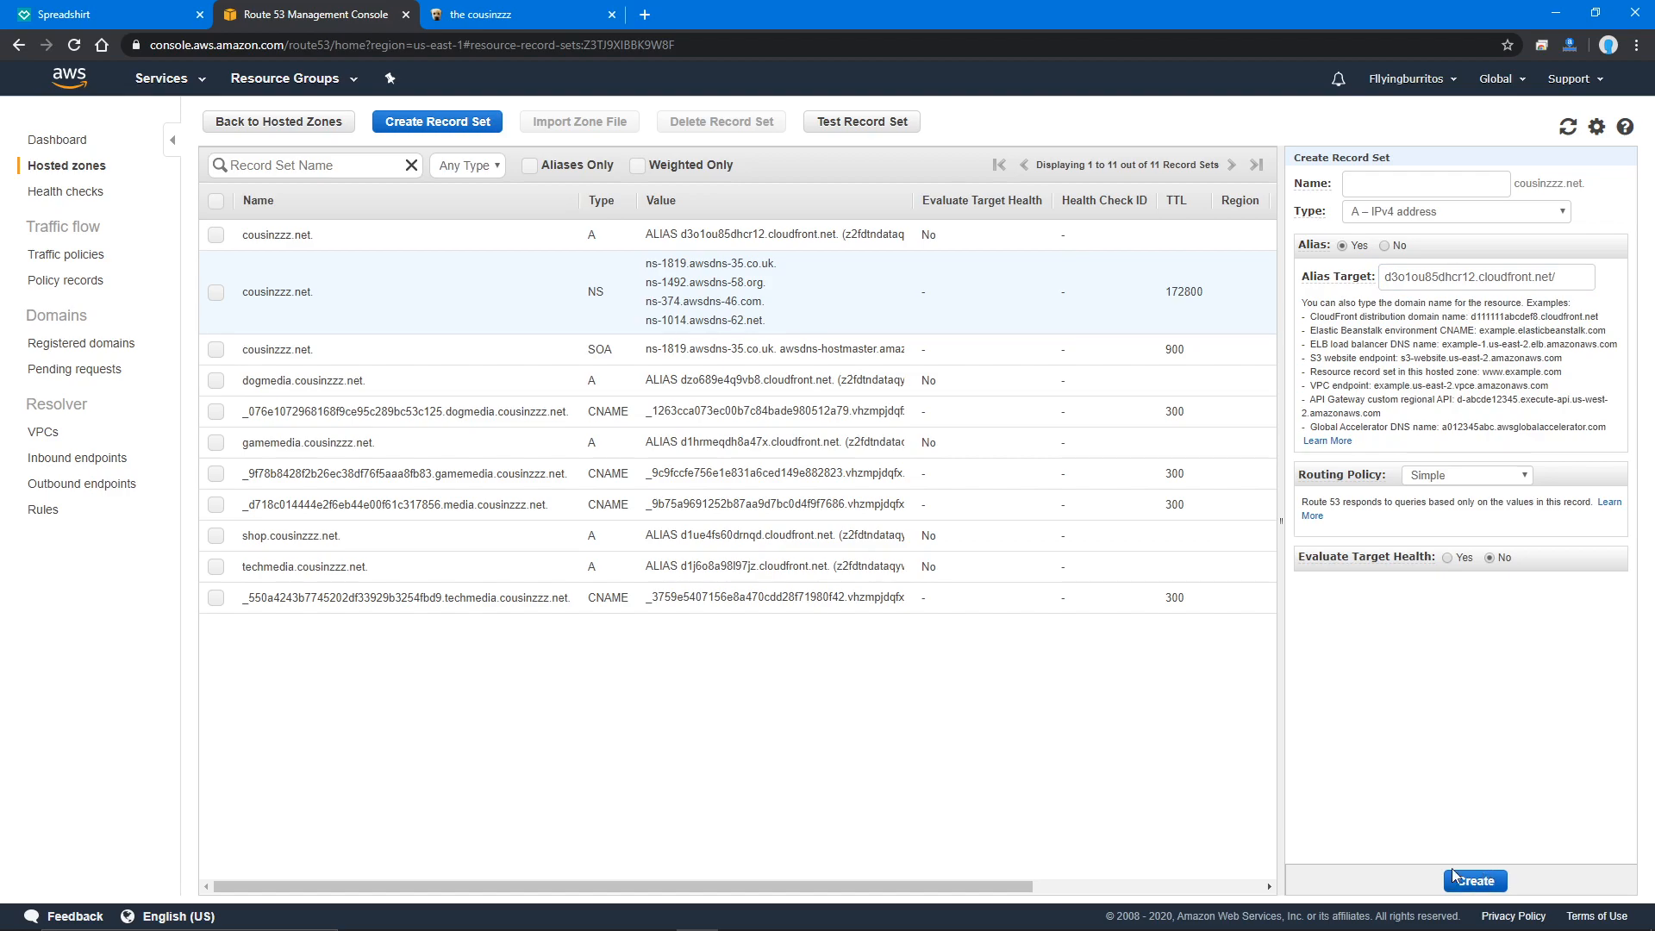
pyautogui.click(1583, 283)
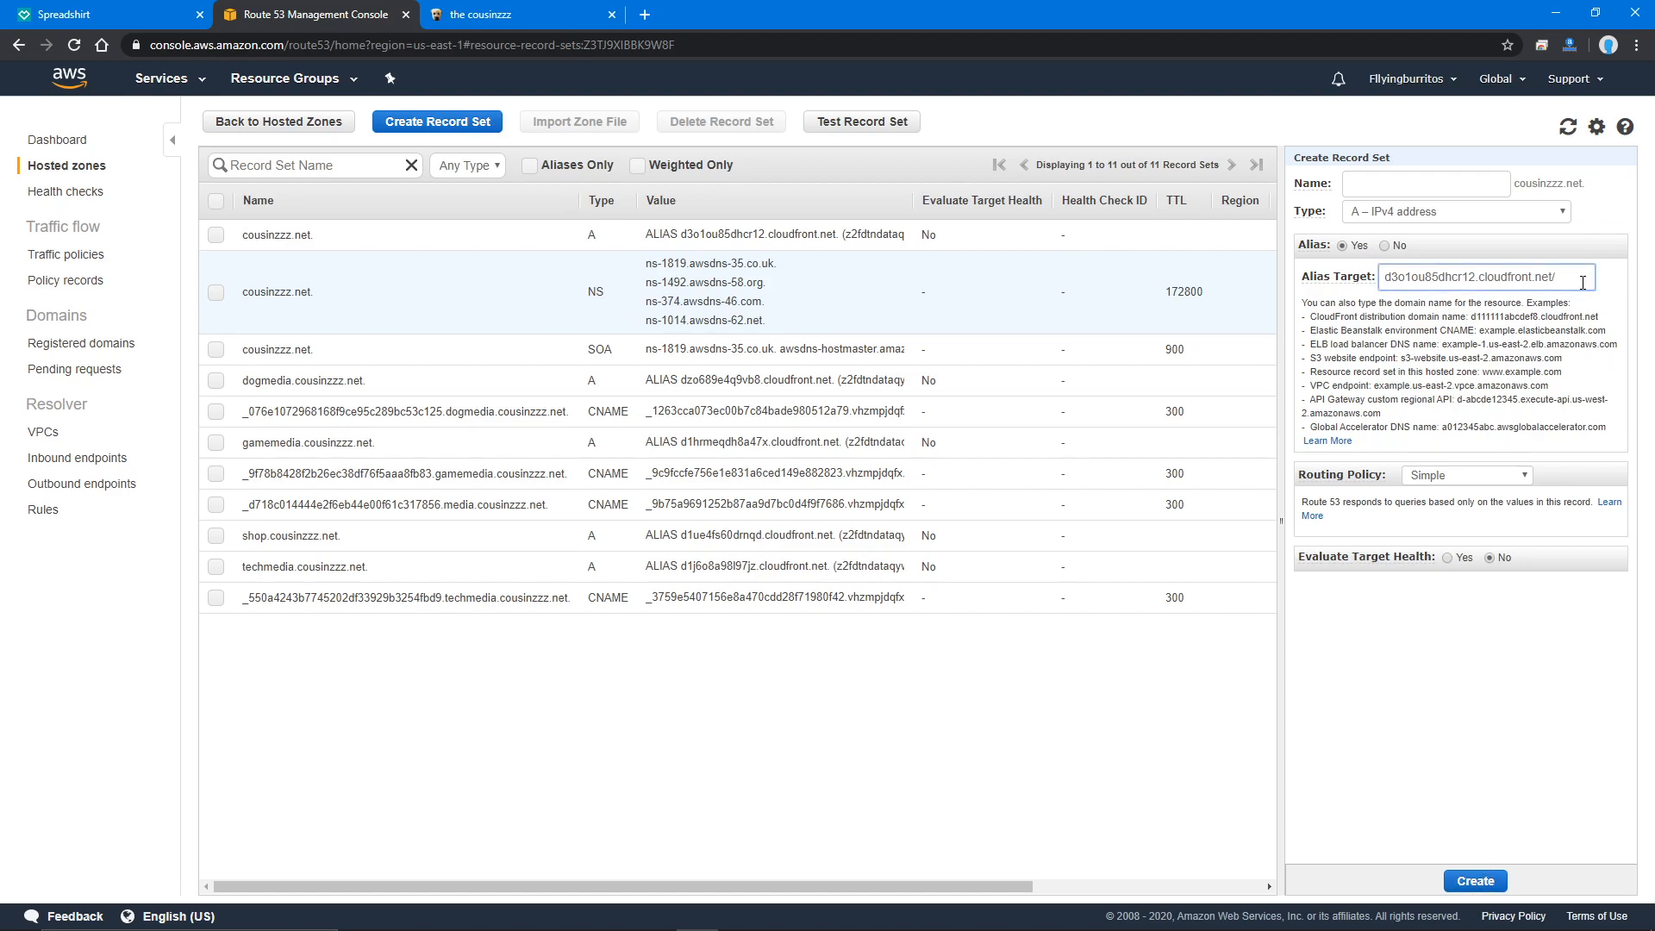
pyautogui.press('BackSpace')
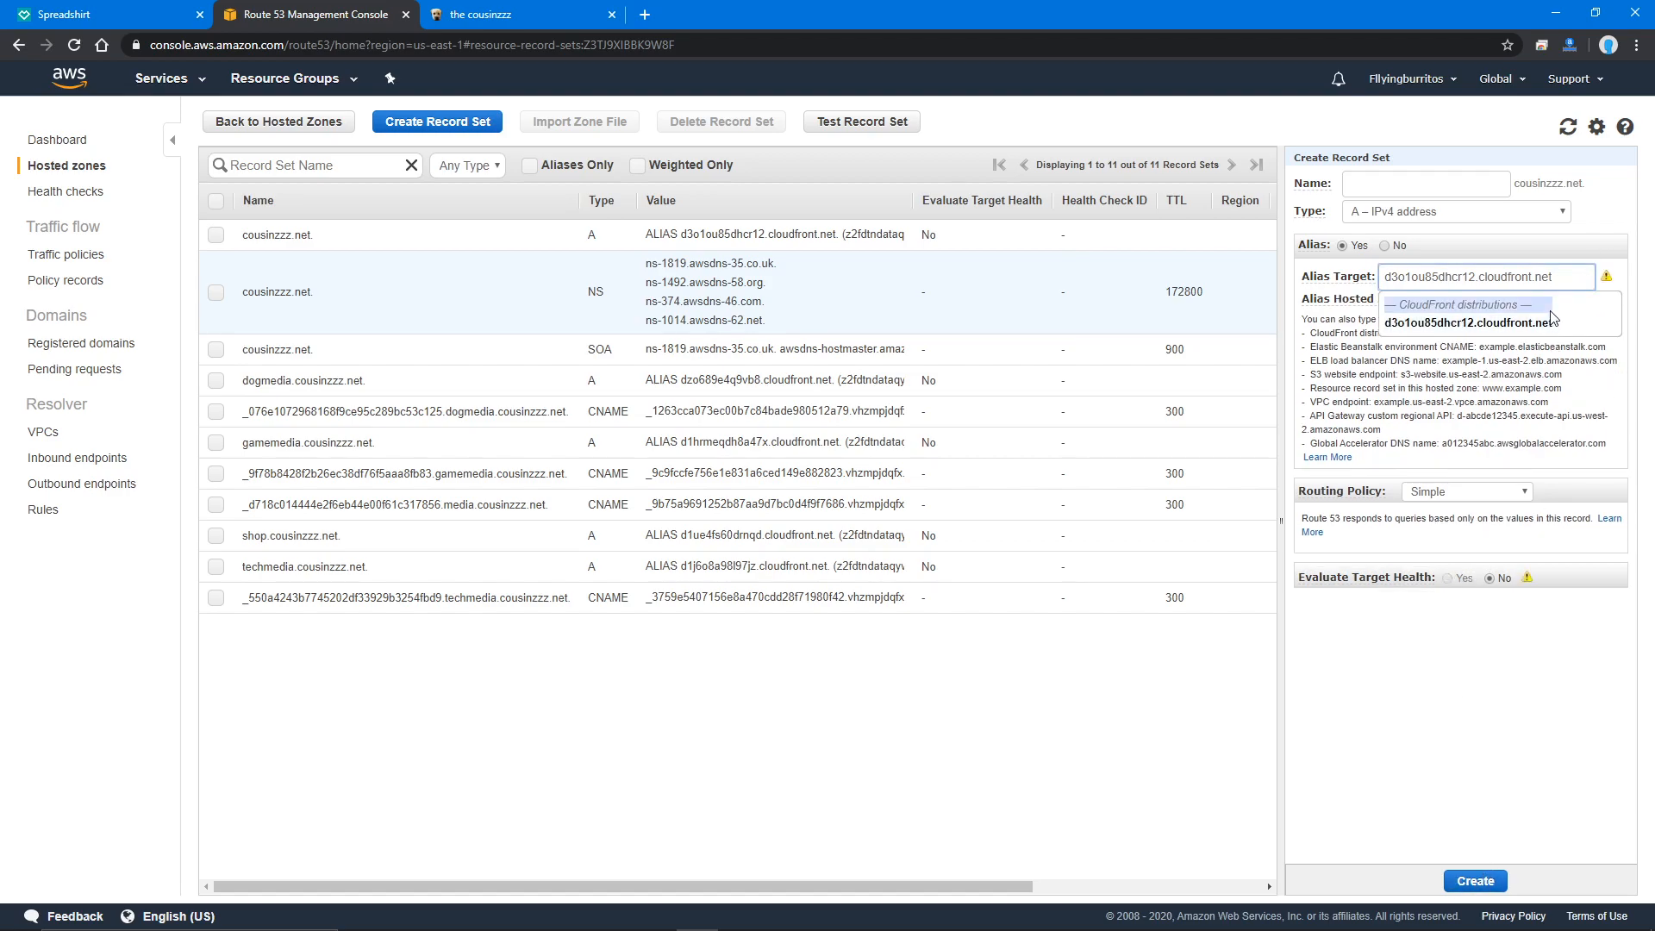
pyautogui.click(1173, 756)
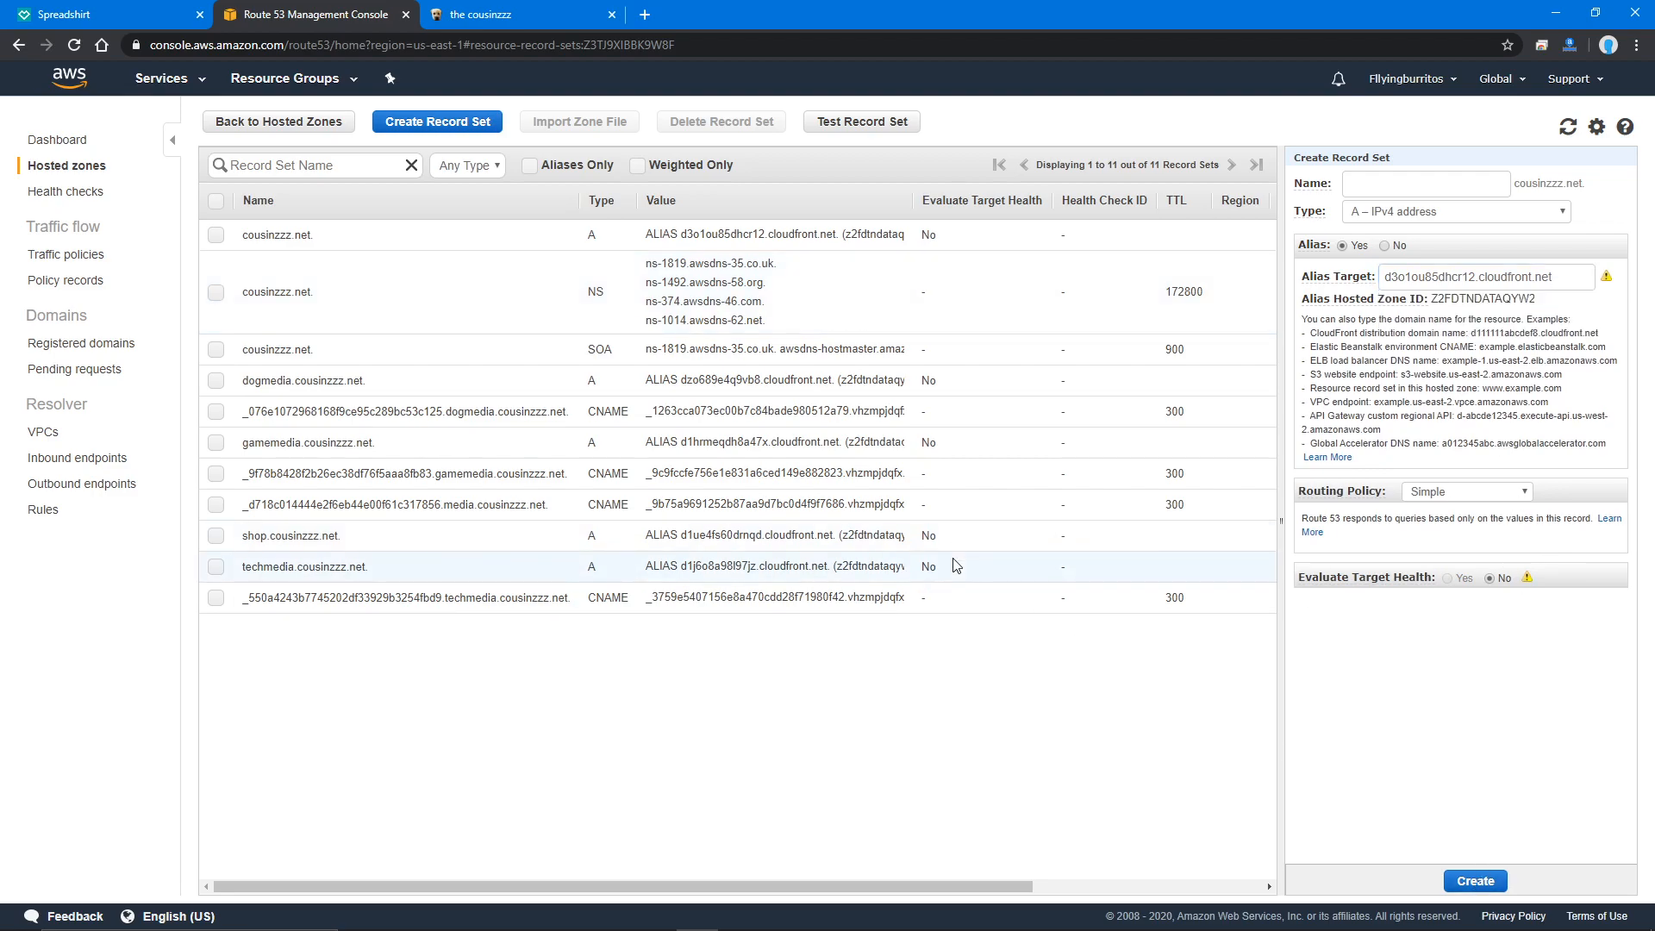
pyautogui.click(451, 237)
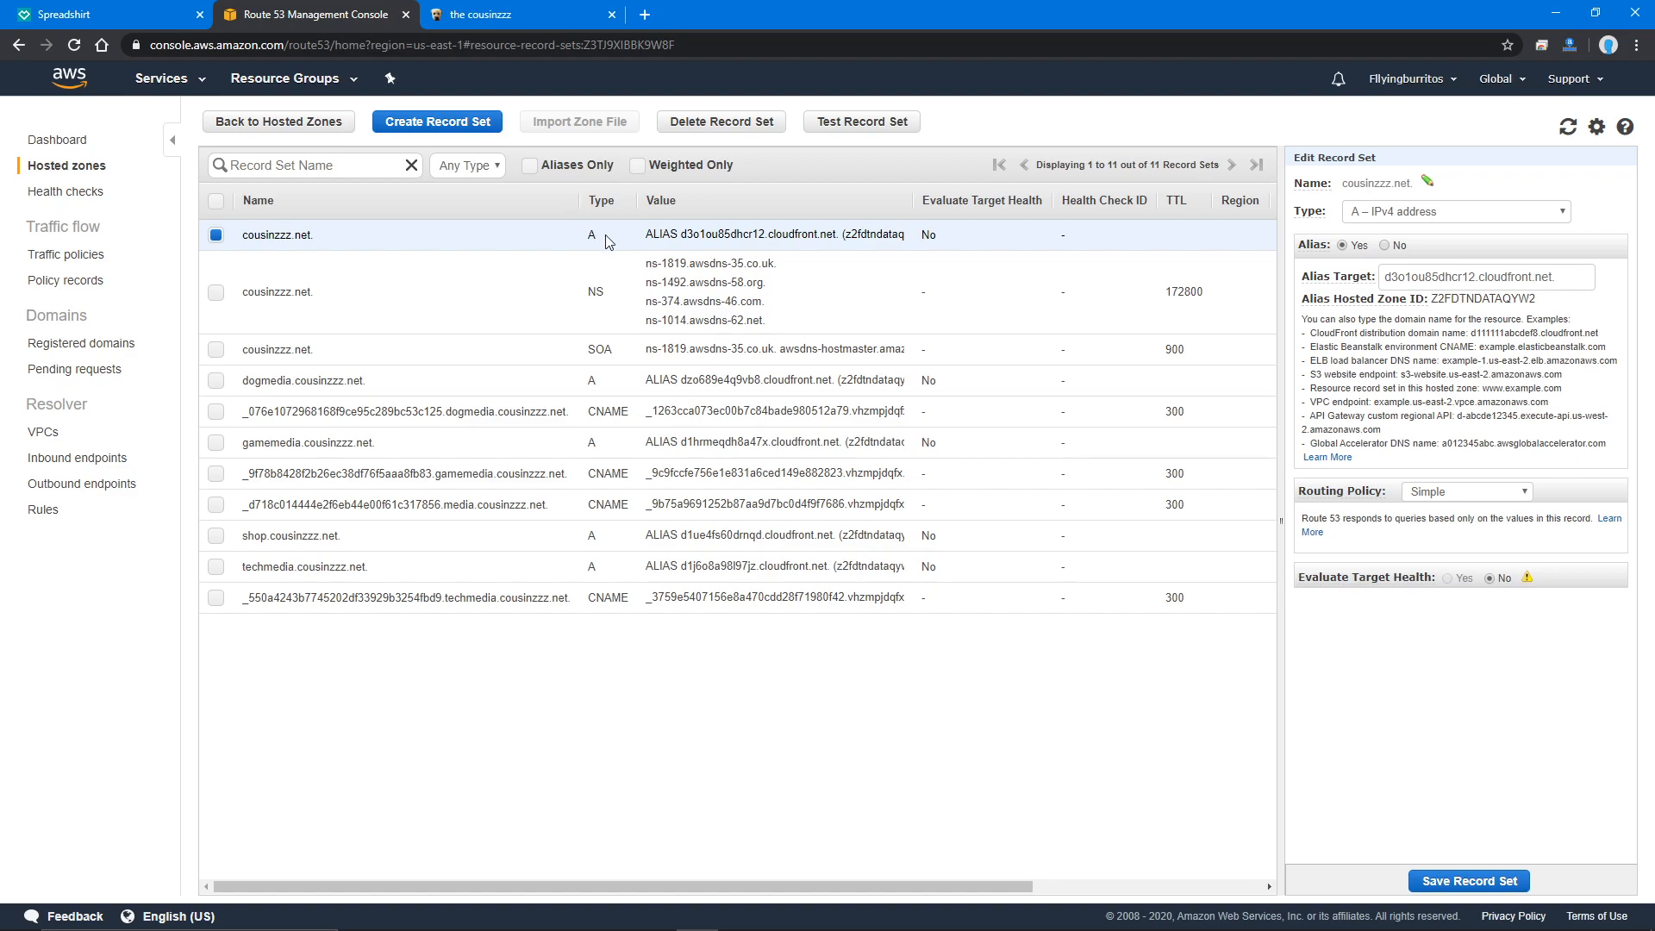
pyautogui.click(1579, 274)
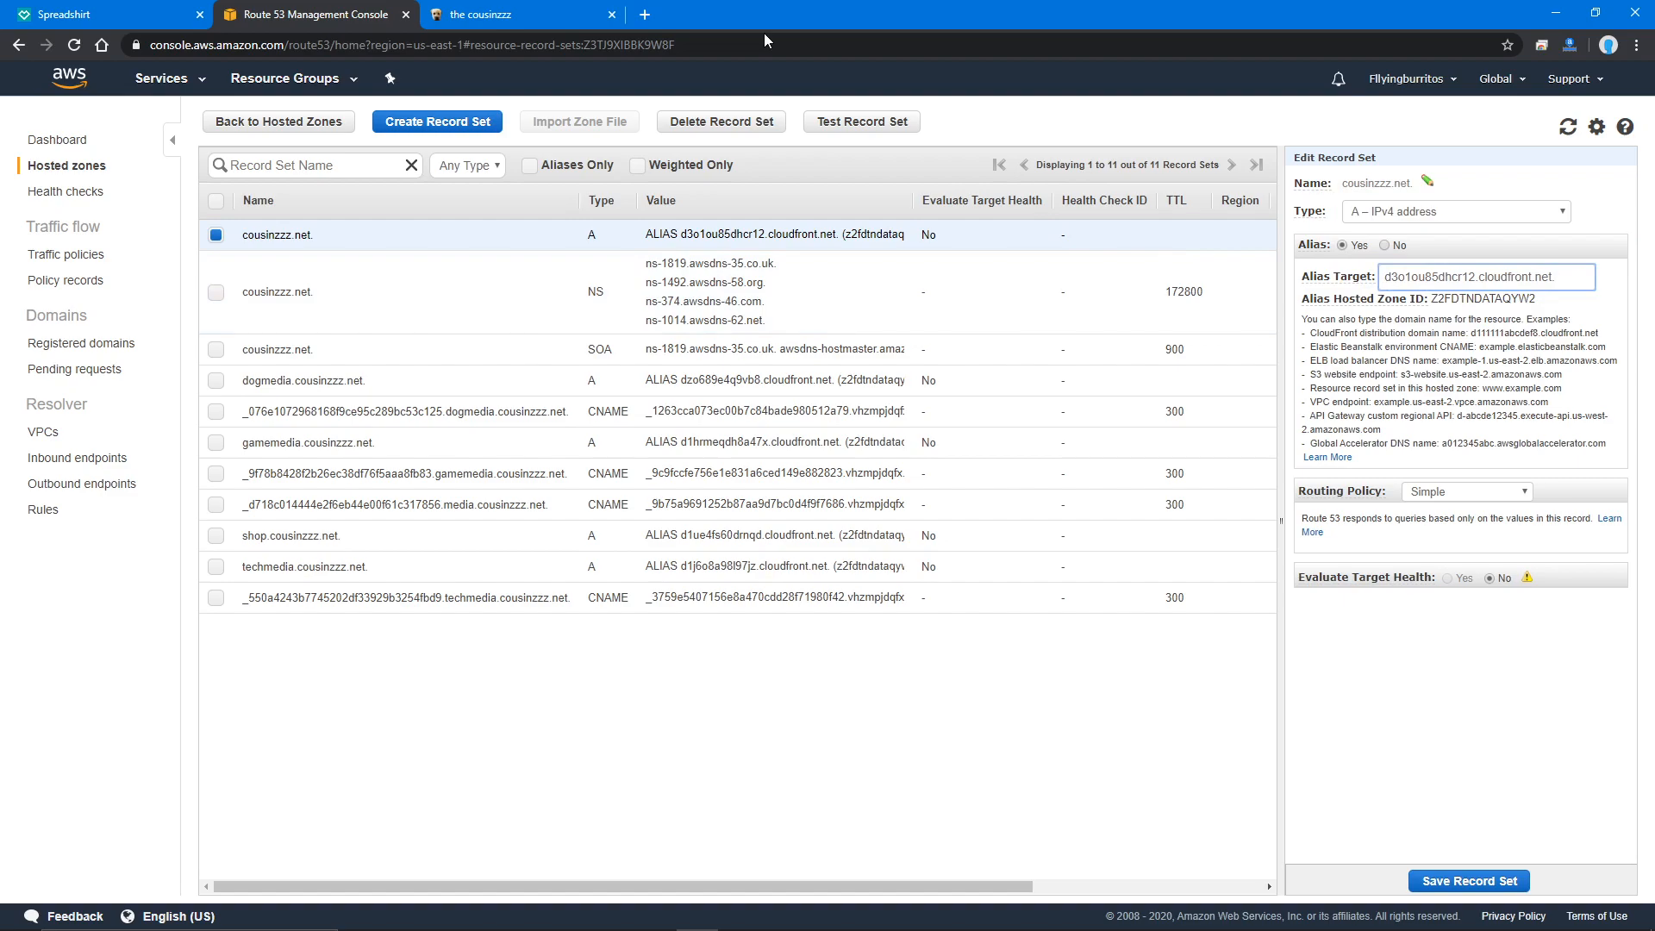
# - Load cousinzzz.net in the storefront tab and check that the dog-design All designs page appears
pyautogui.click(542, 13)
pyautogui.write('cousinzzz.net')
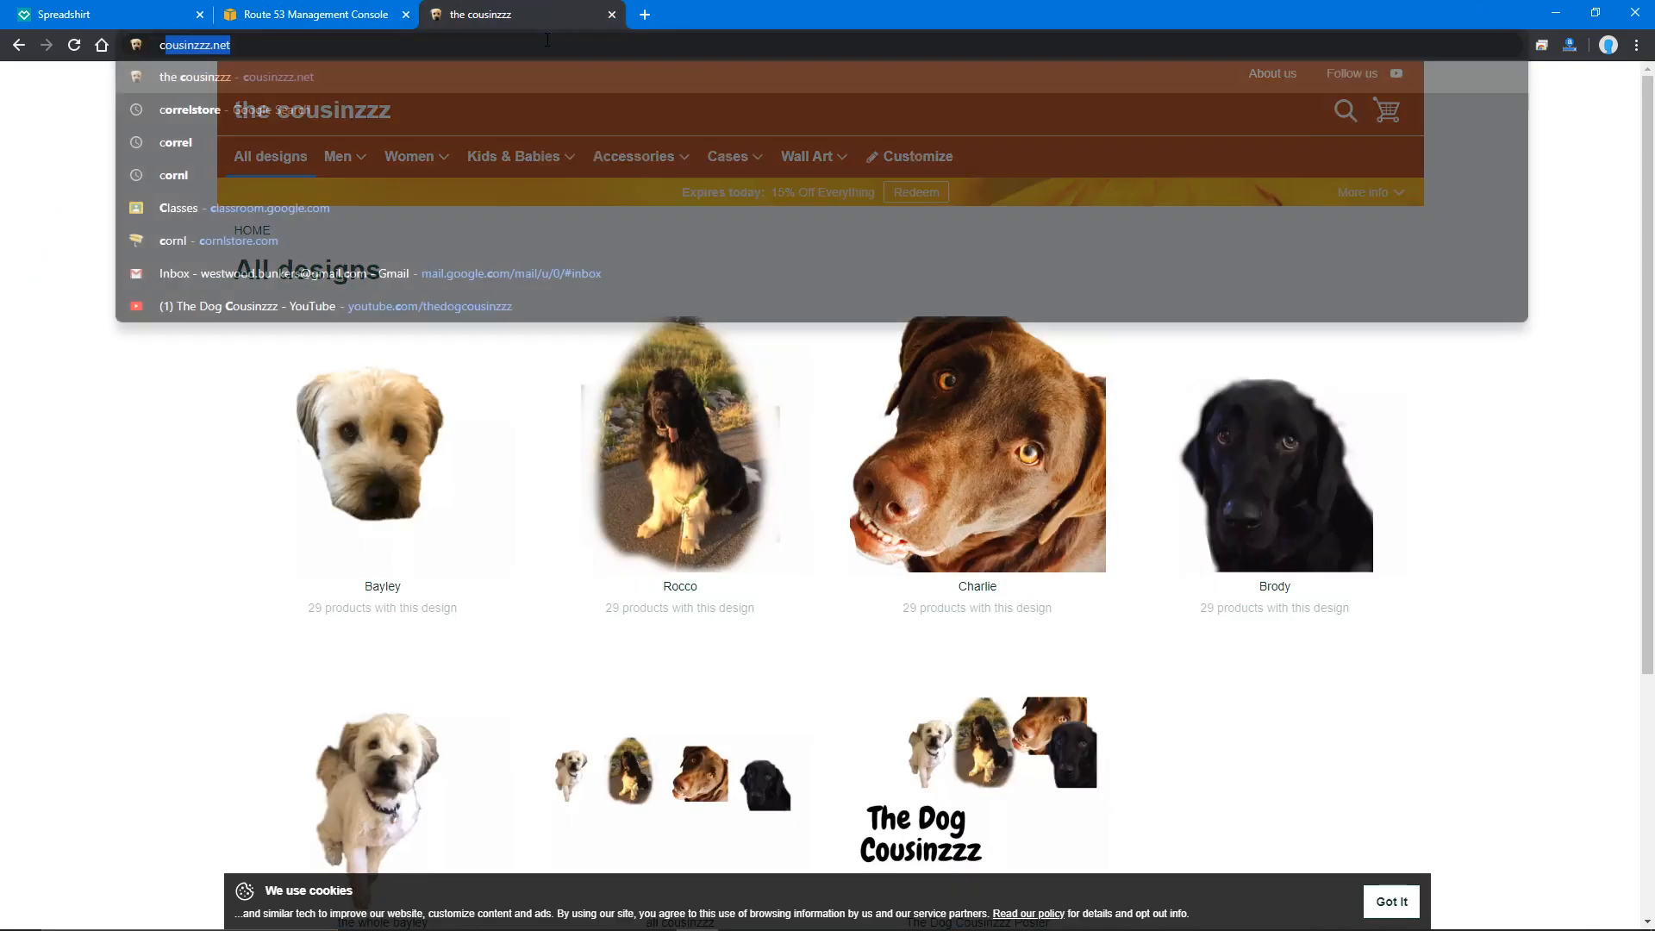
pyautogui.press('Return')
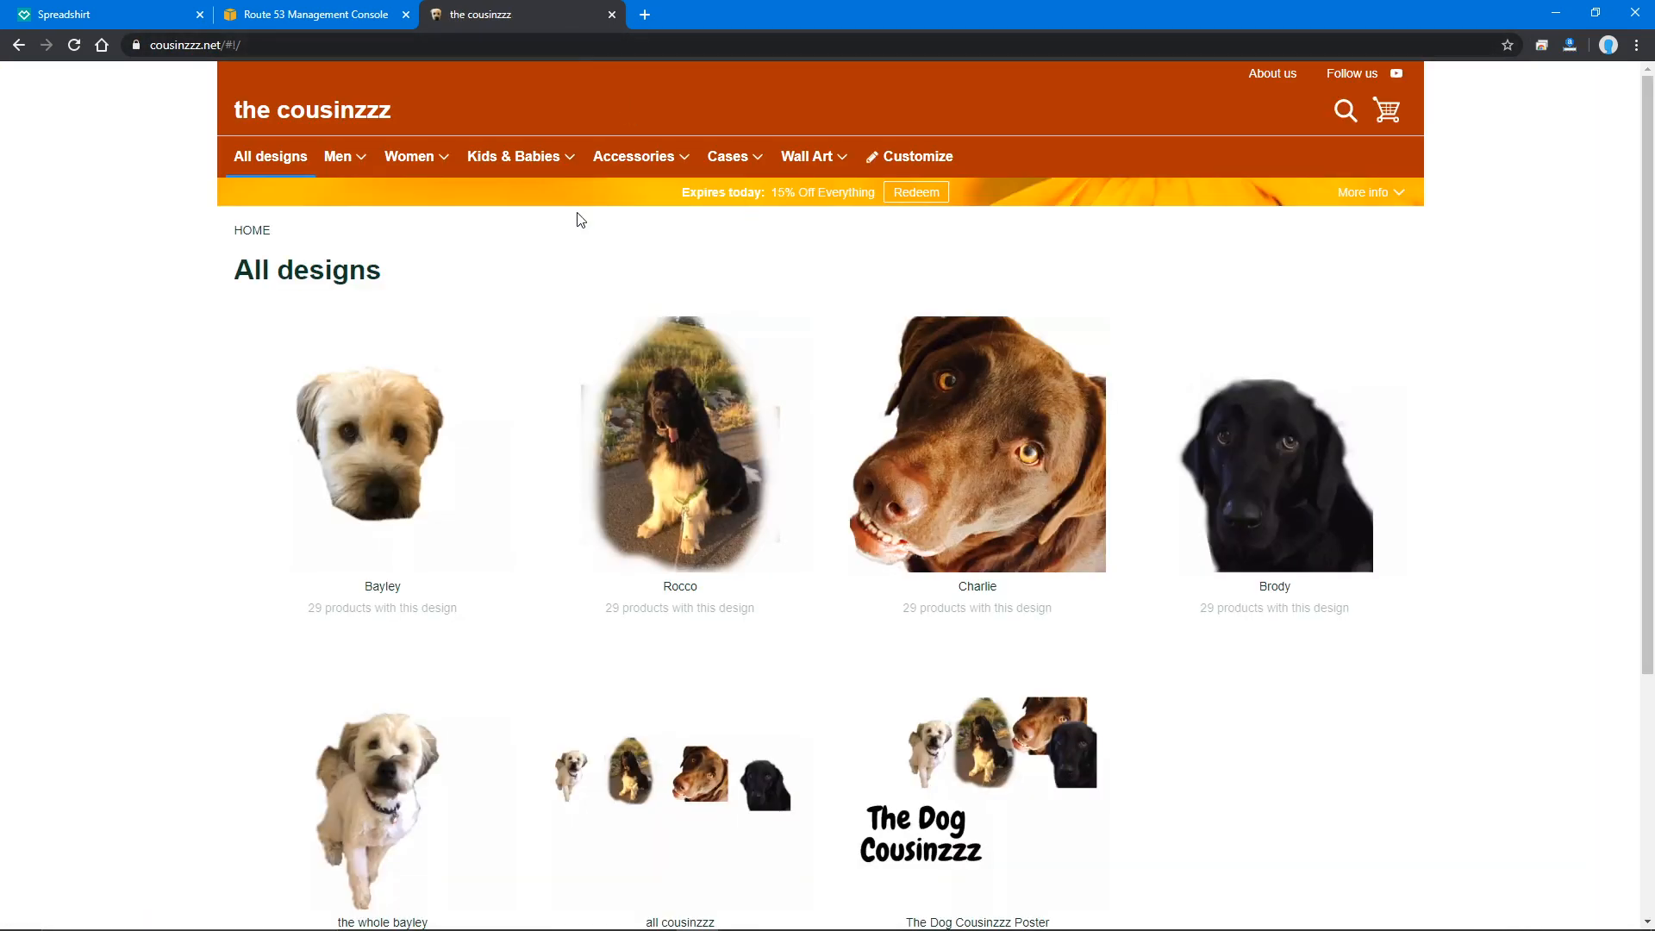
pyautogui.scroll(-4, 1045, 222)
pyautogui.scroll(4, 1030, 257)
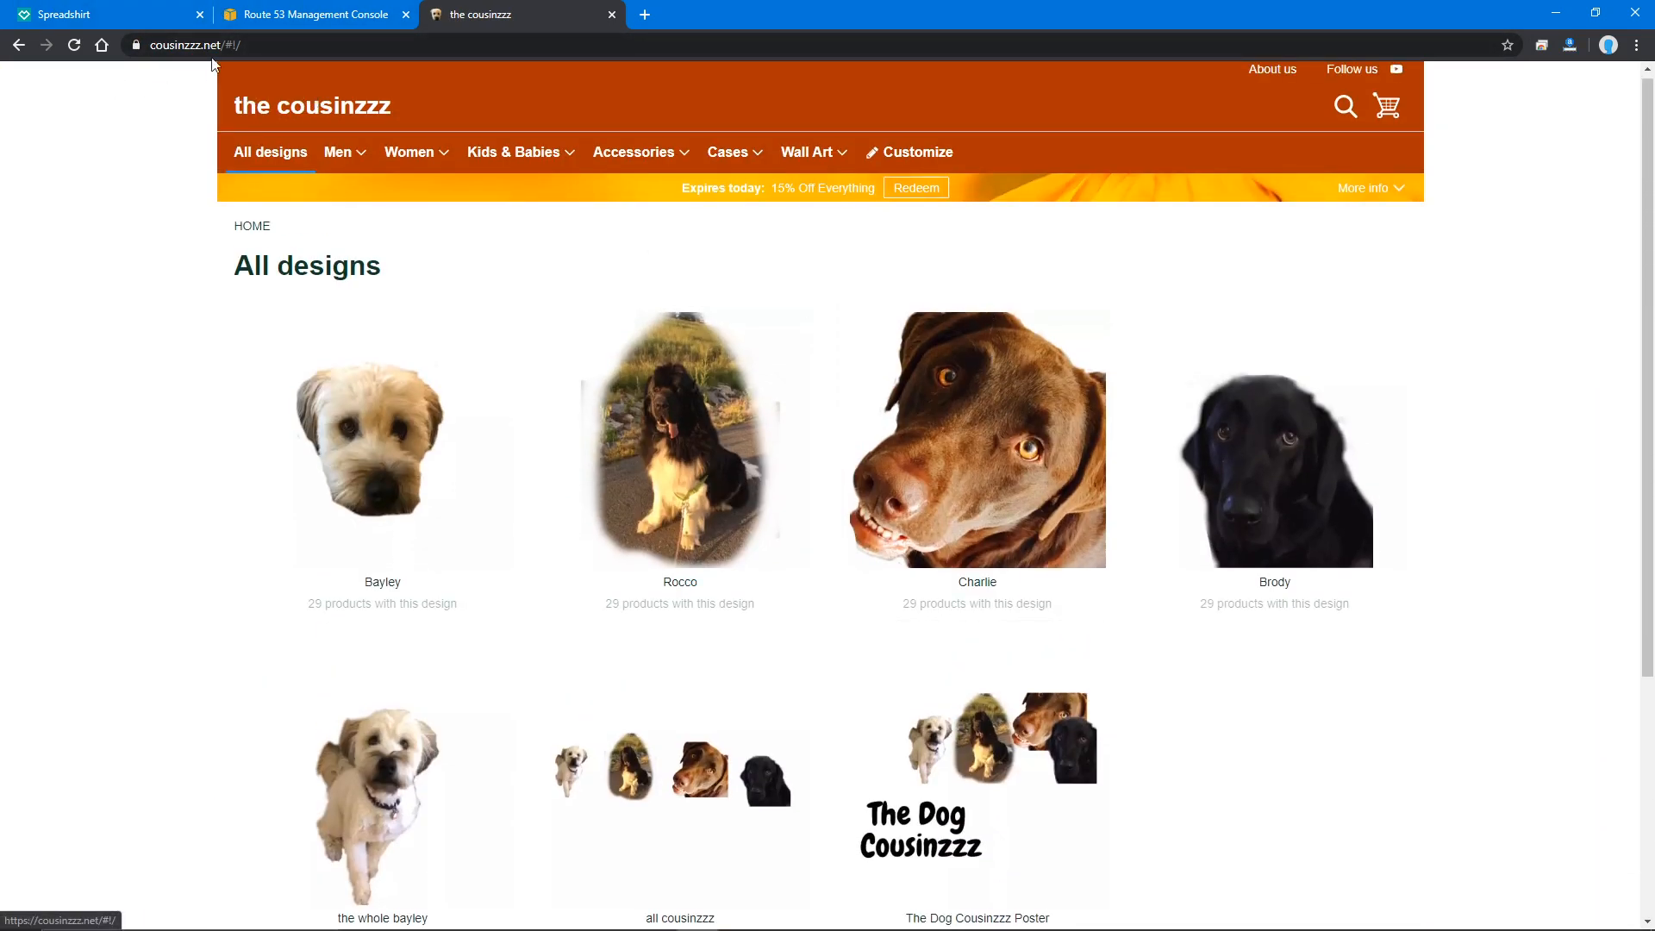
pyautogui.click(152, 11)
pyautogui.scroll(-3, 239, 155)
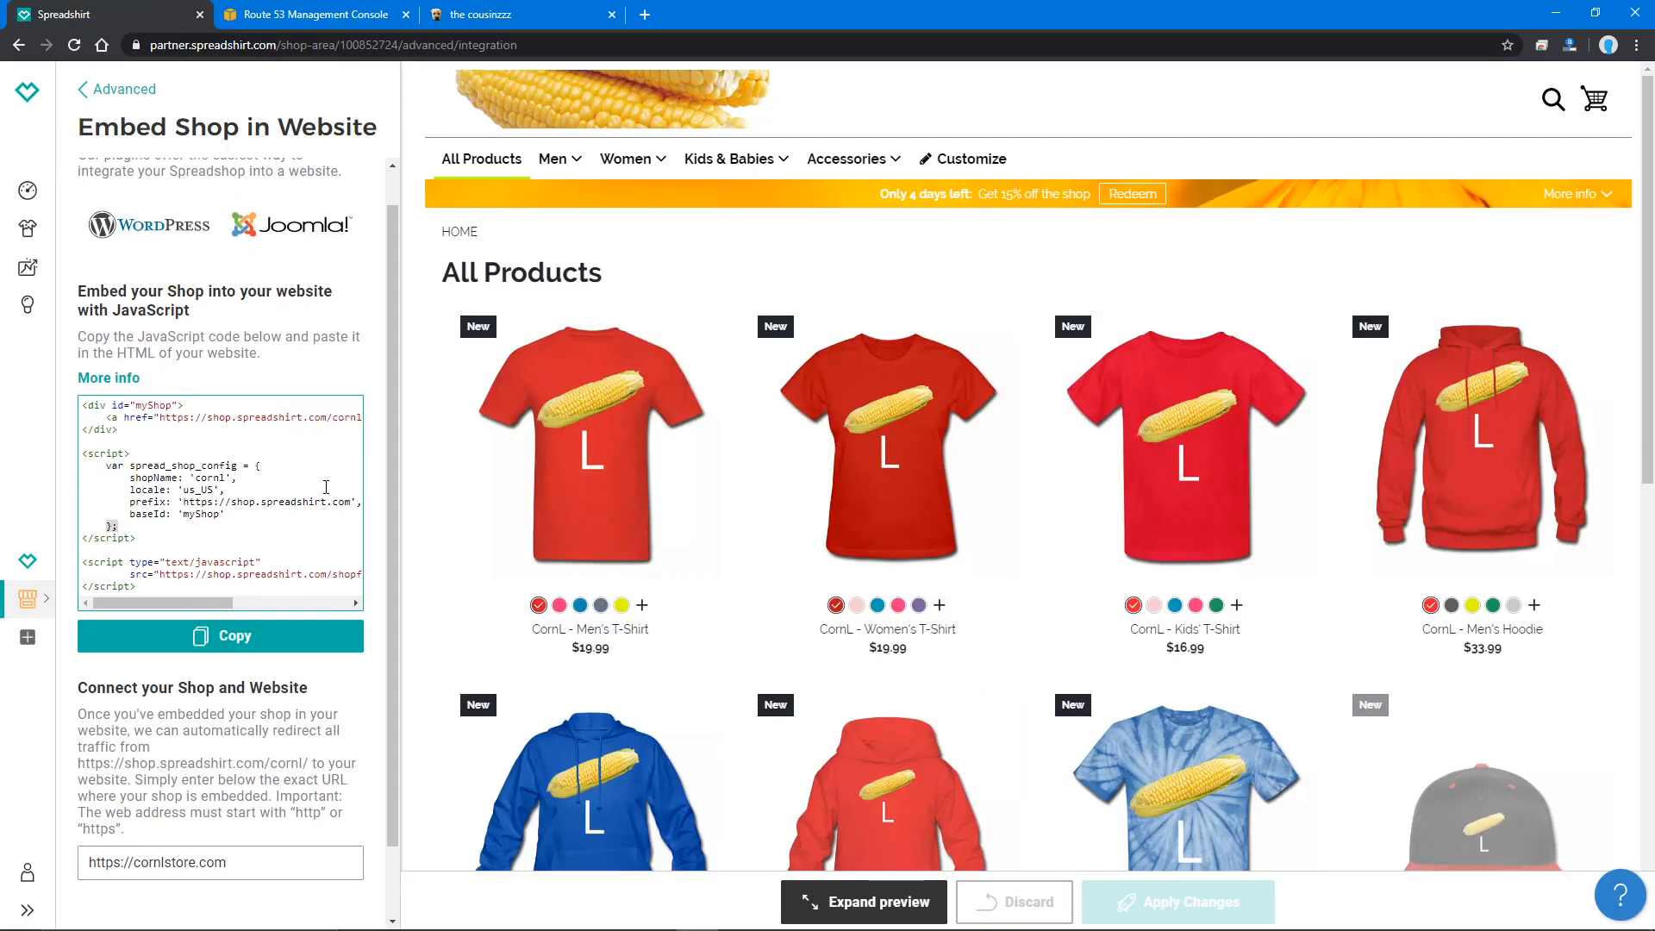
pyautogui.scroll(-2, 586, 588)
pyautogui.scroll(2, 586, 589)
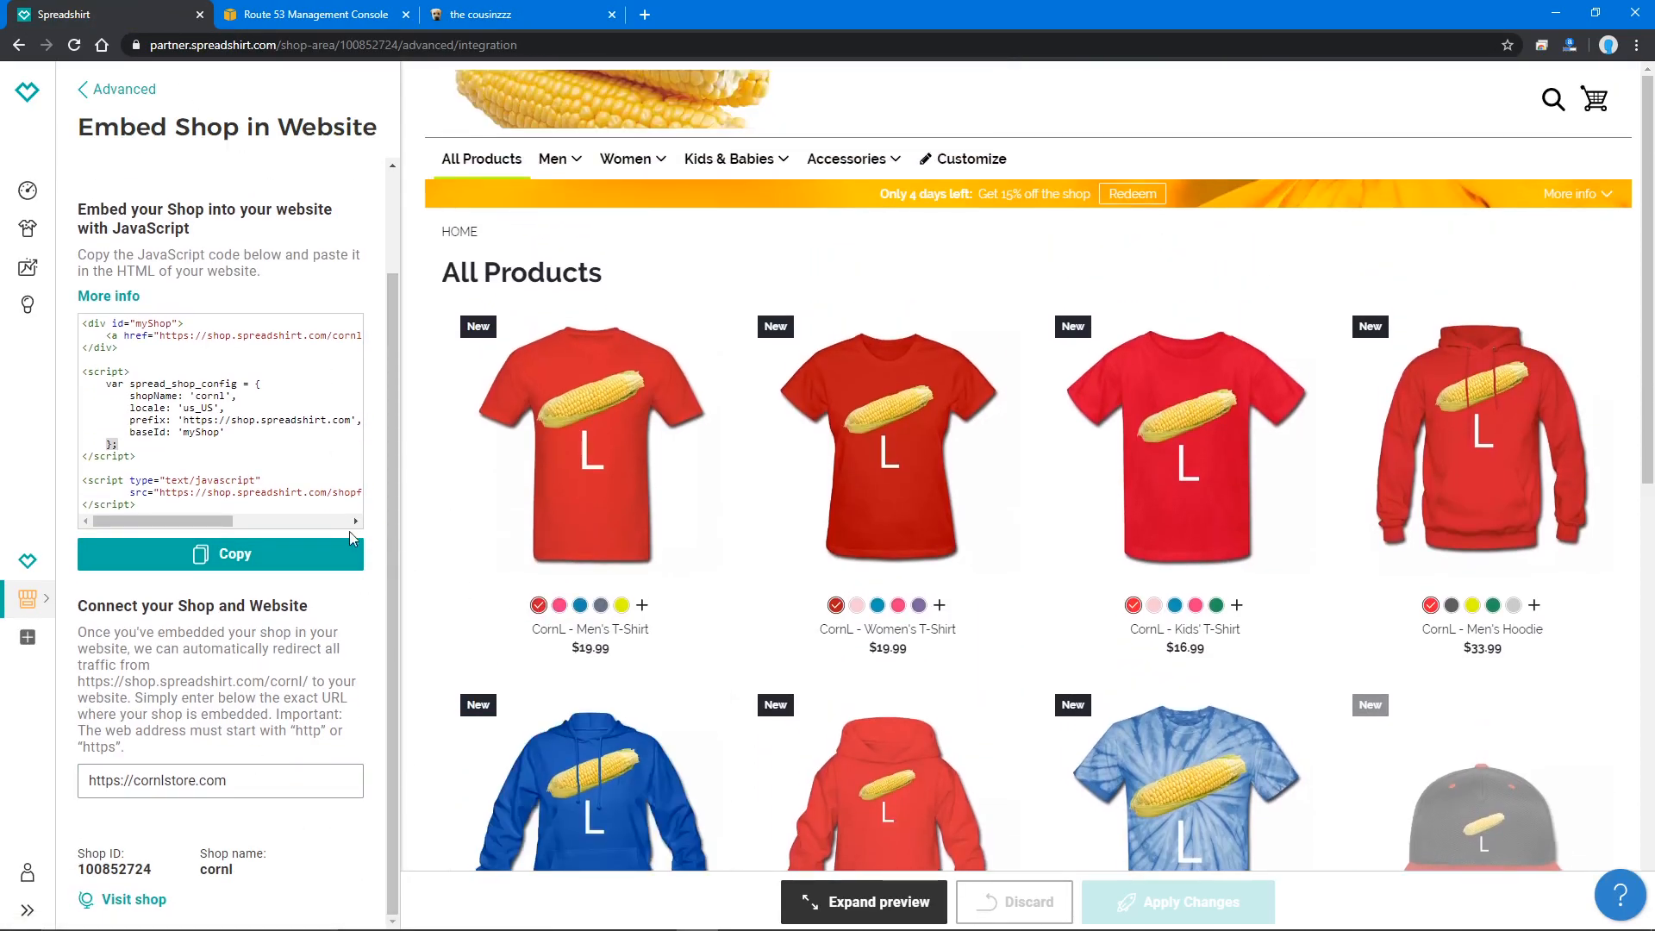
pyautogui.scroll(2, 281, 524)
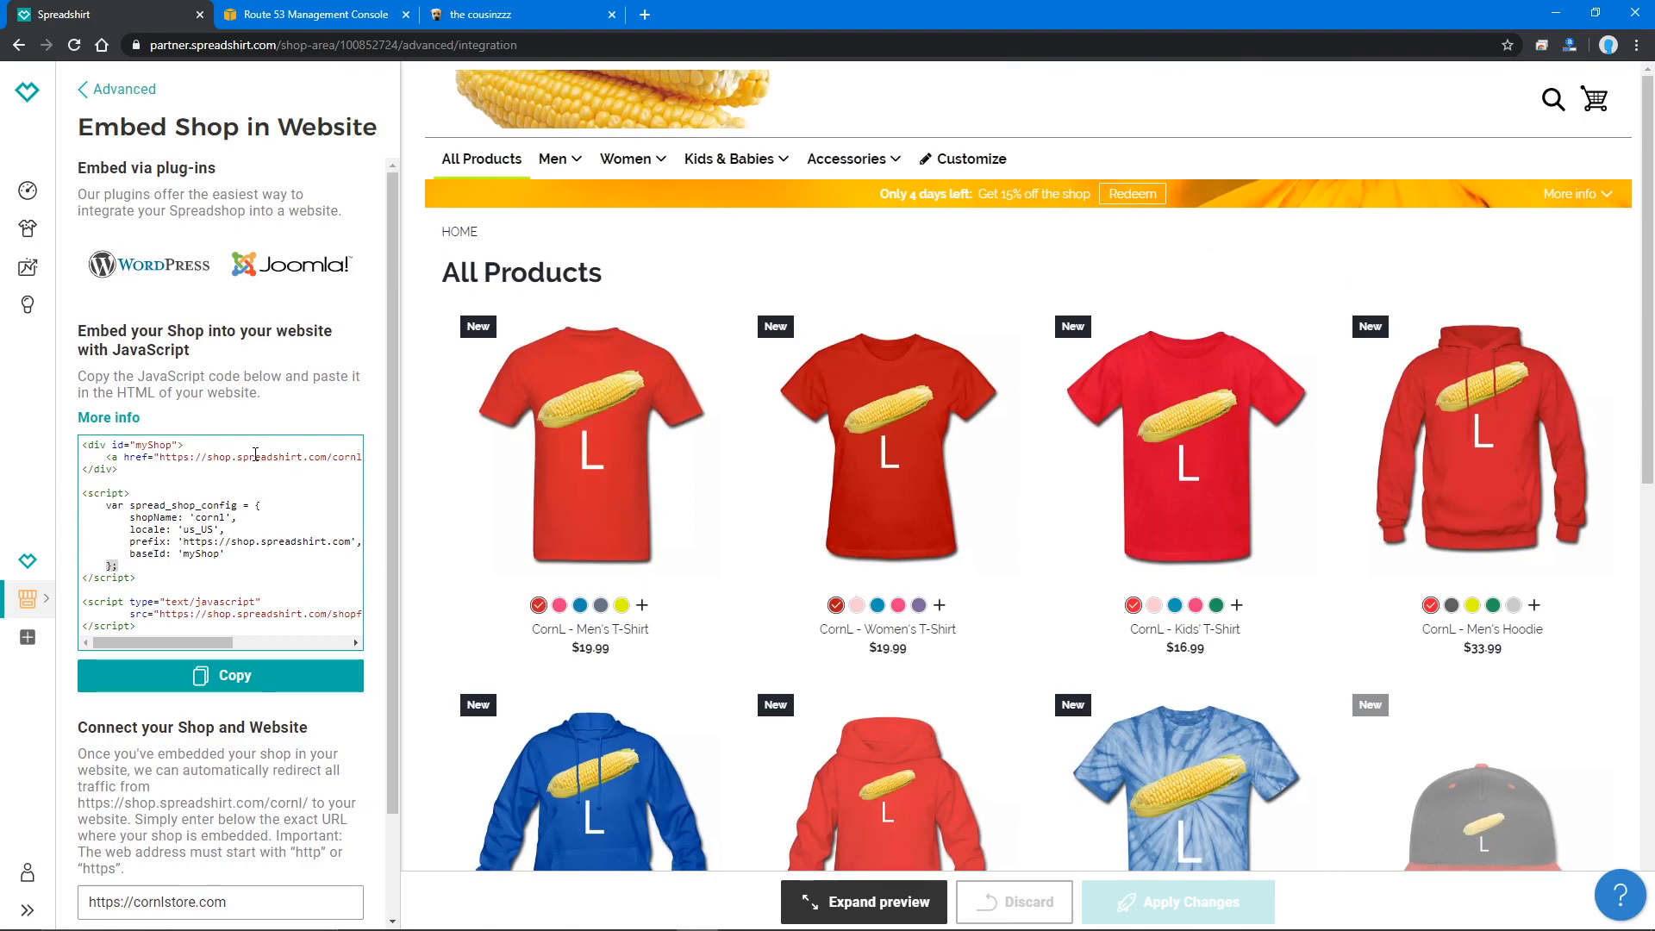
pyautogui.scroll(-3, 255, 454)
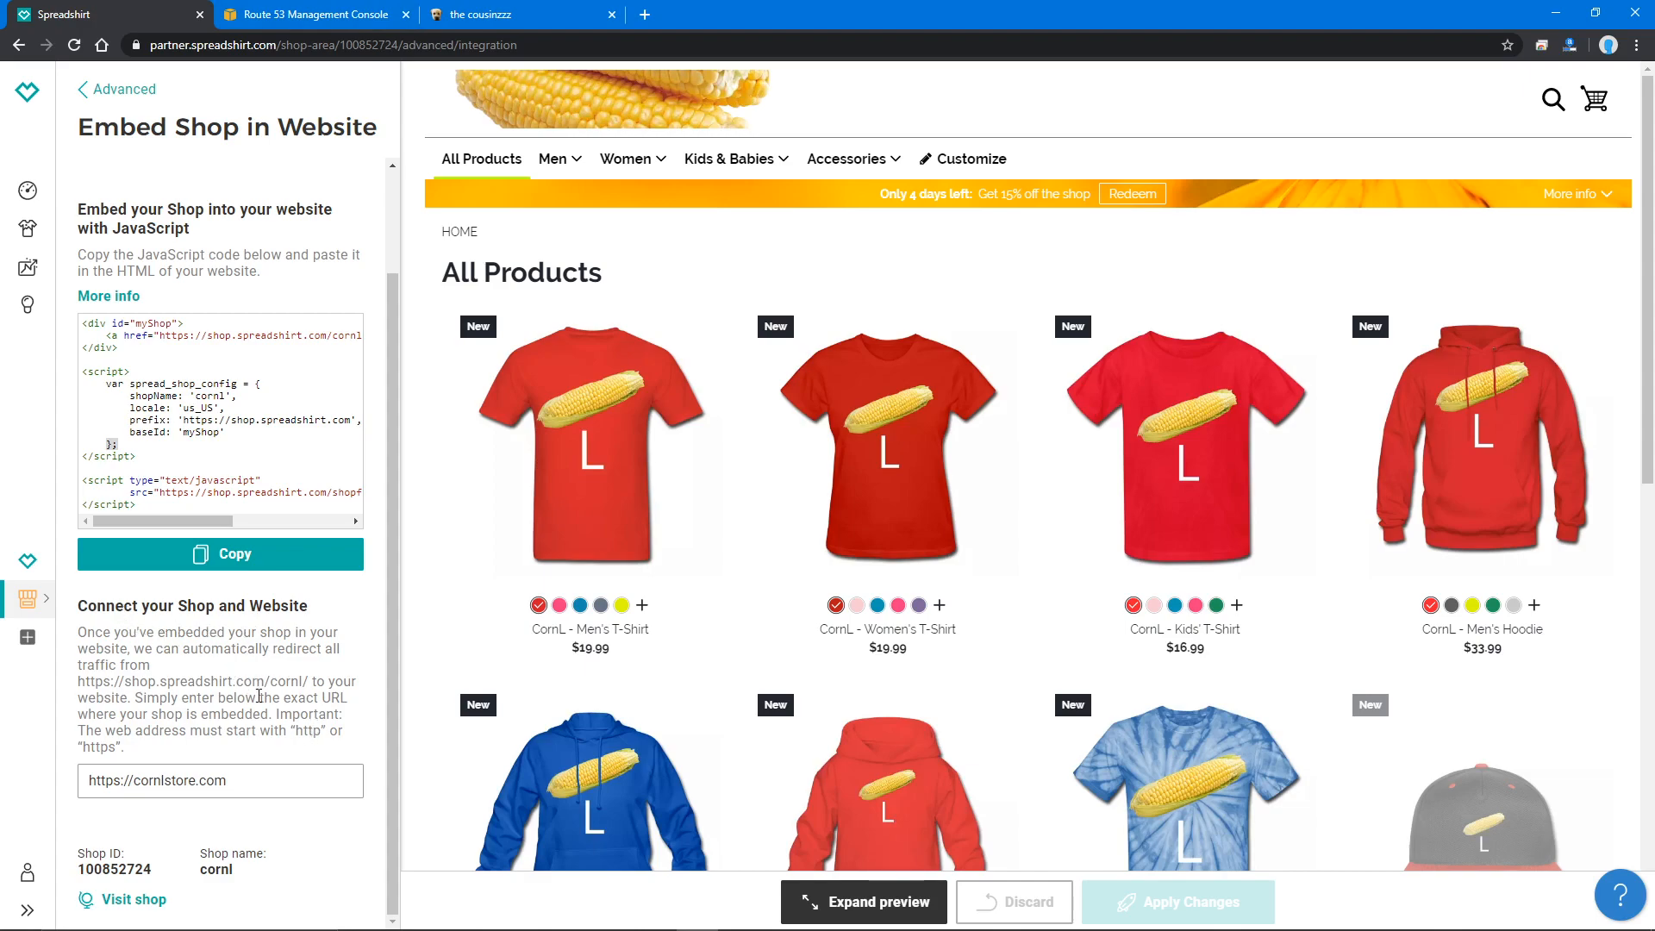
pyautogui.moveTo(246, 780); pyautogui.dragTo(63, 791)
pyautogui.click(244, 812)
pyautogui.click(265, 780)
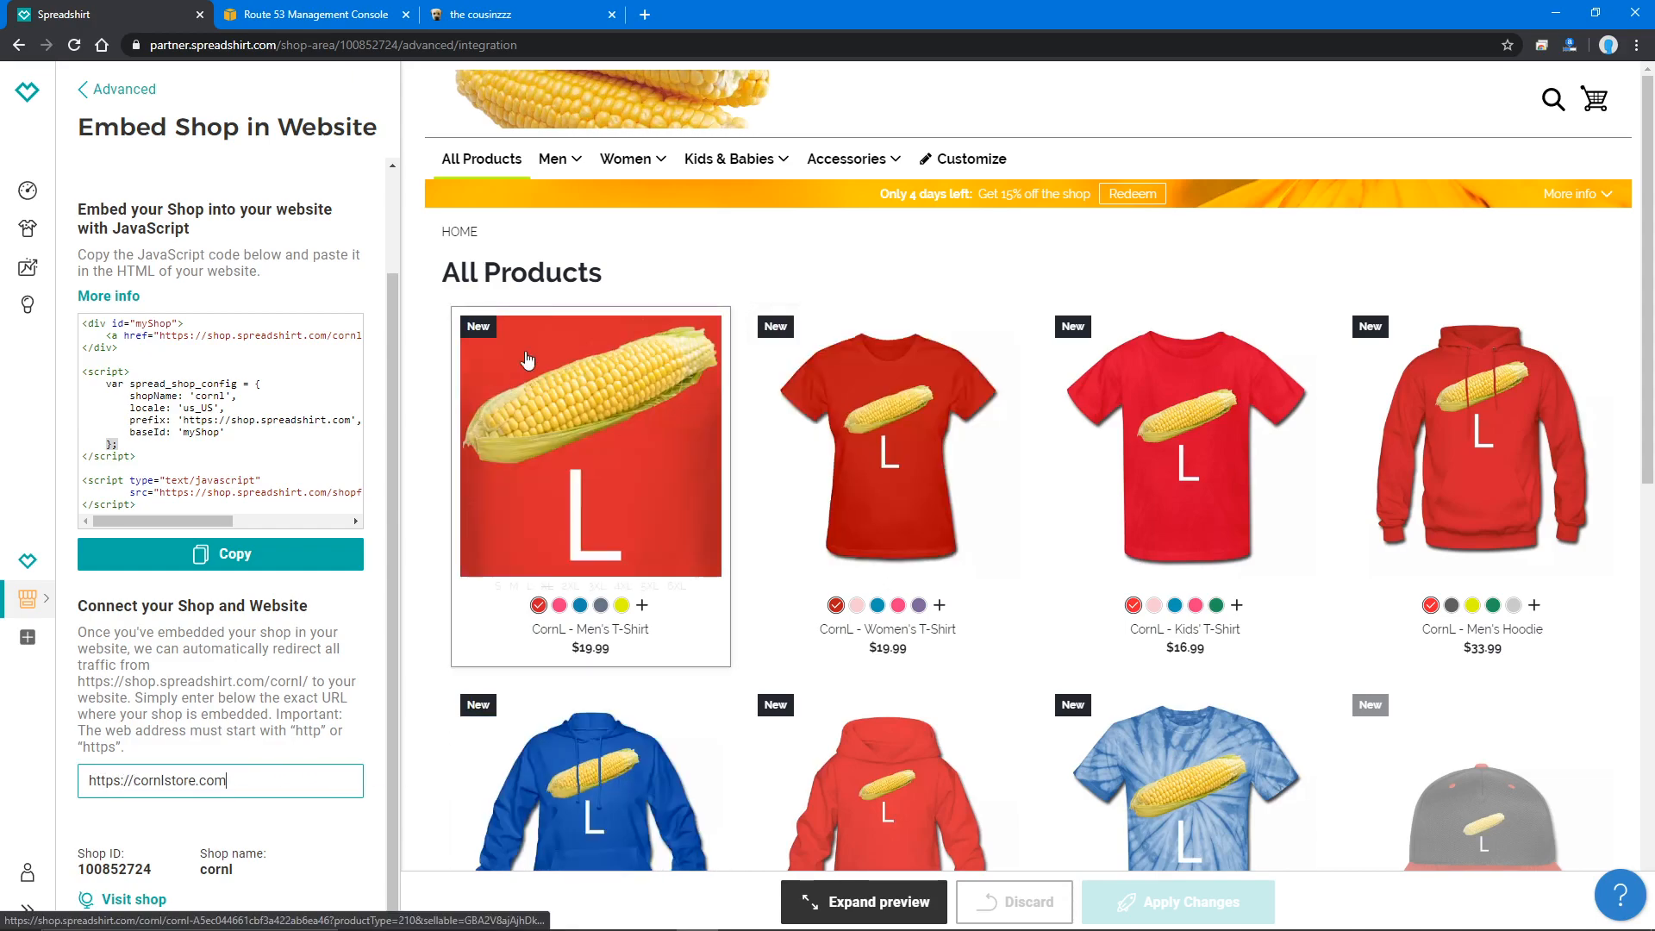
pyautogui.click(479, 13)
pyautogui.moveTo(124, 108); pyautogui.dragTo(1026, 842)
# - Open the Bayley design's men's T-shirt in the customisation tool
pyautogui.click(1045, 631)
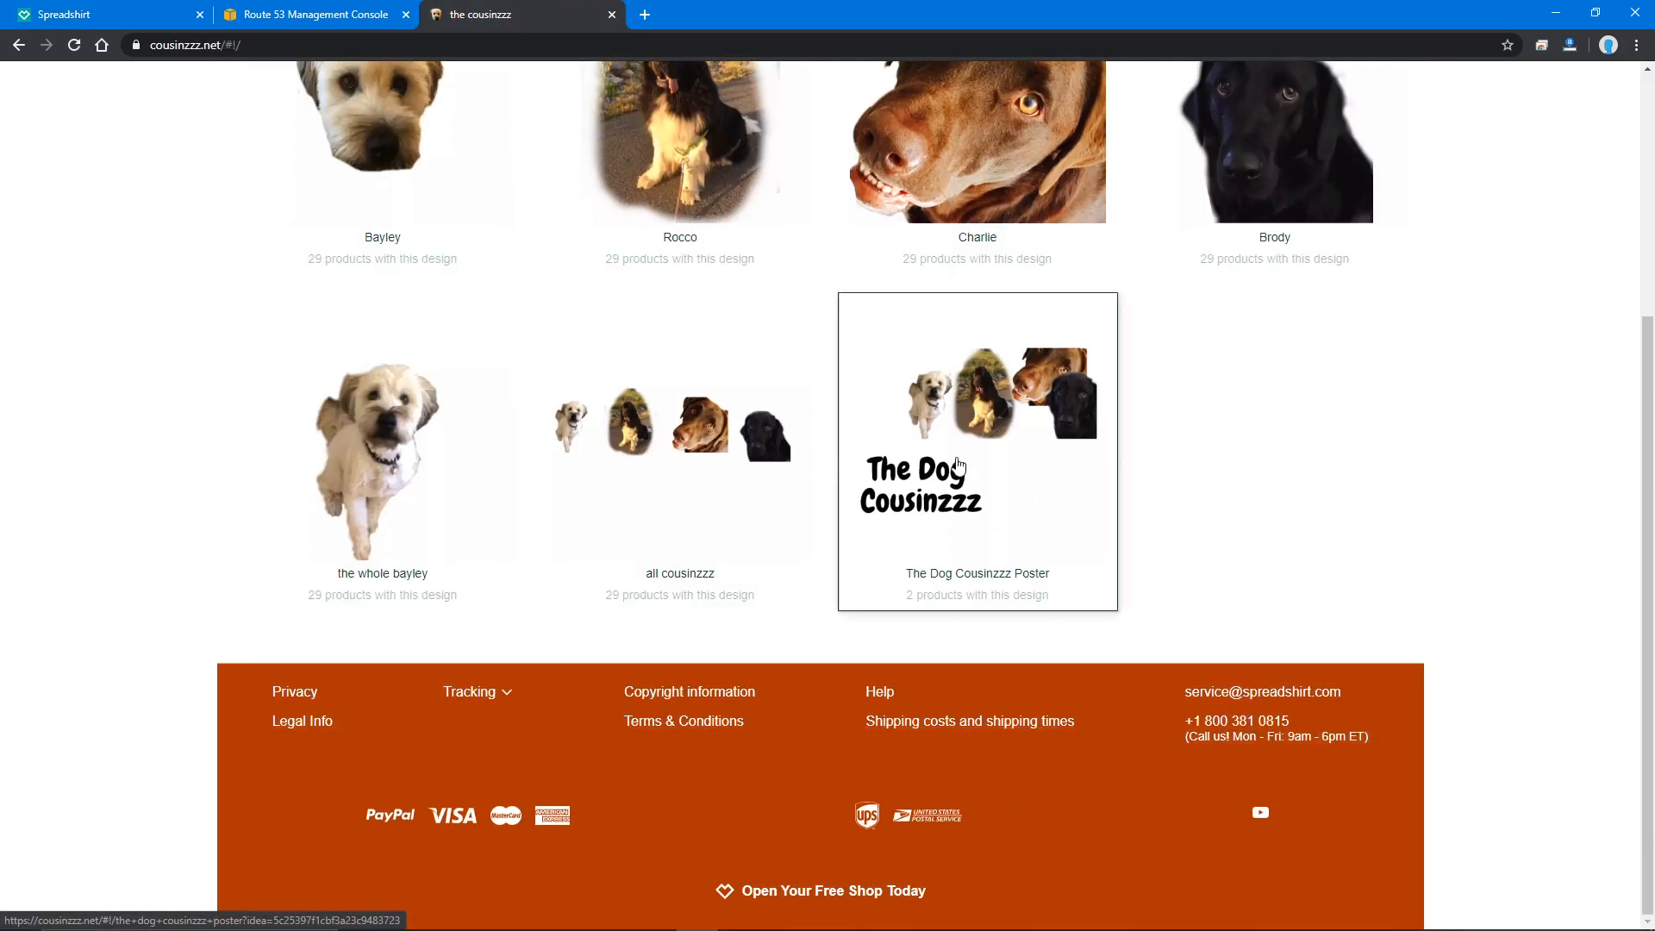
pyautogui.scroll(4, 624, 406)
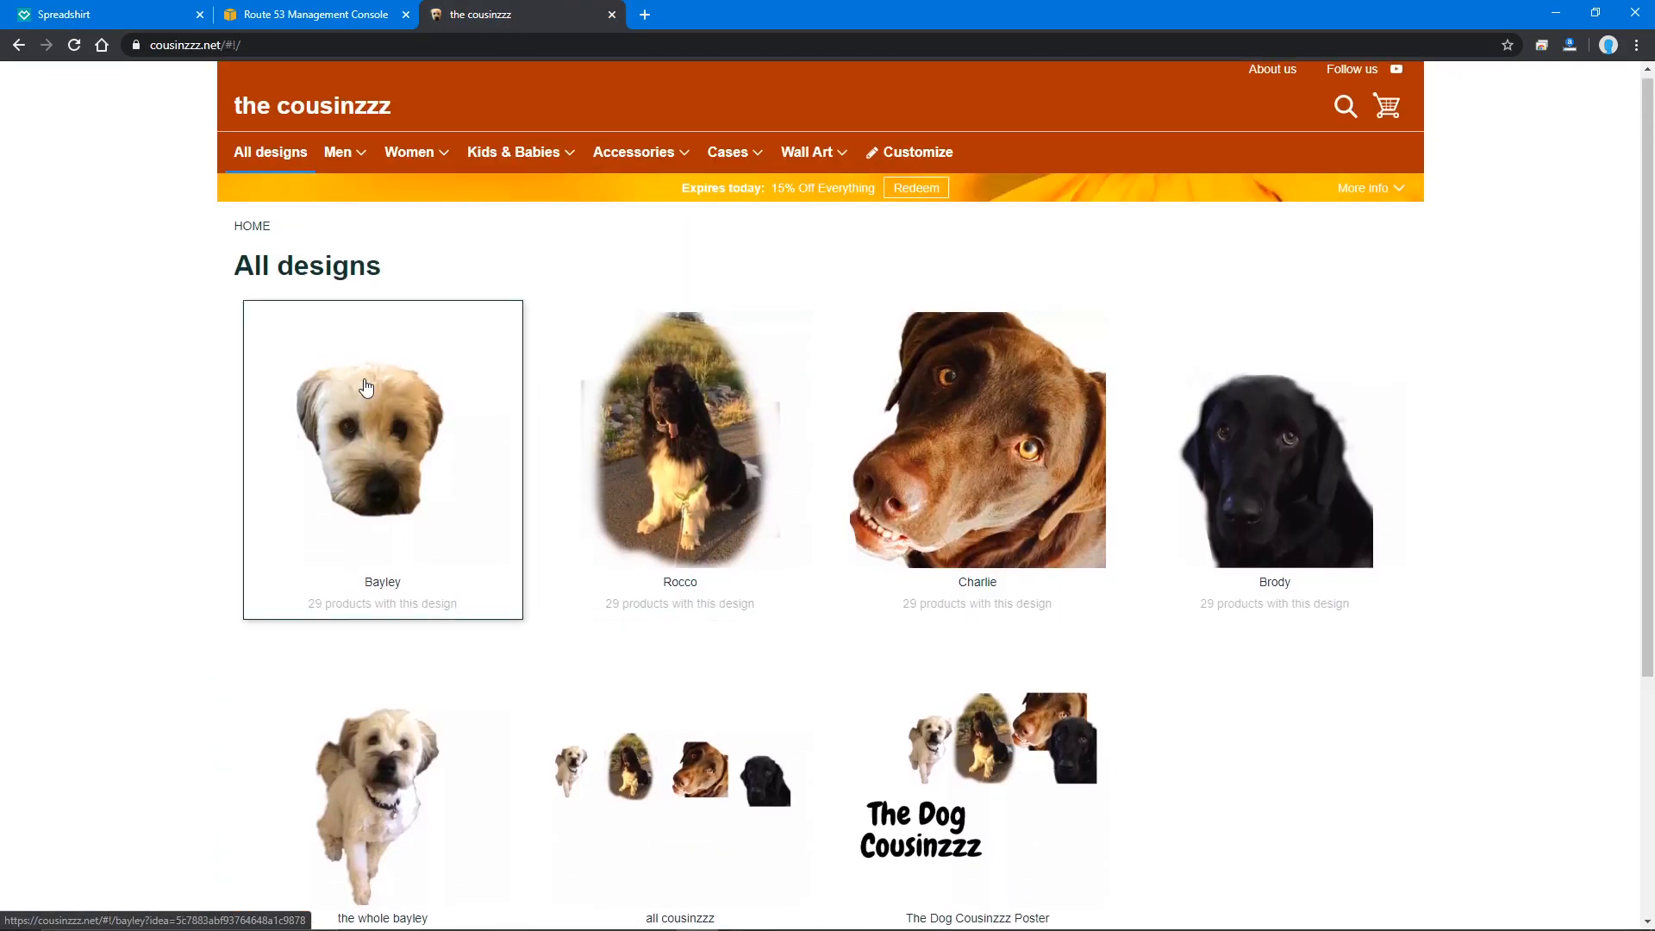
pyautogui.click(319, 441)
pyautogui.click(614, 506)
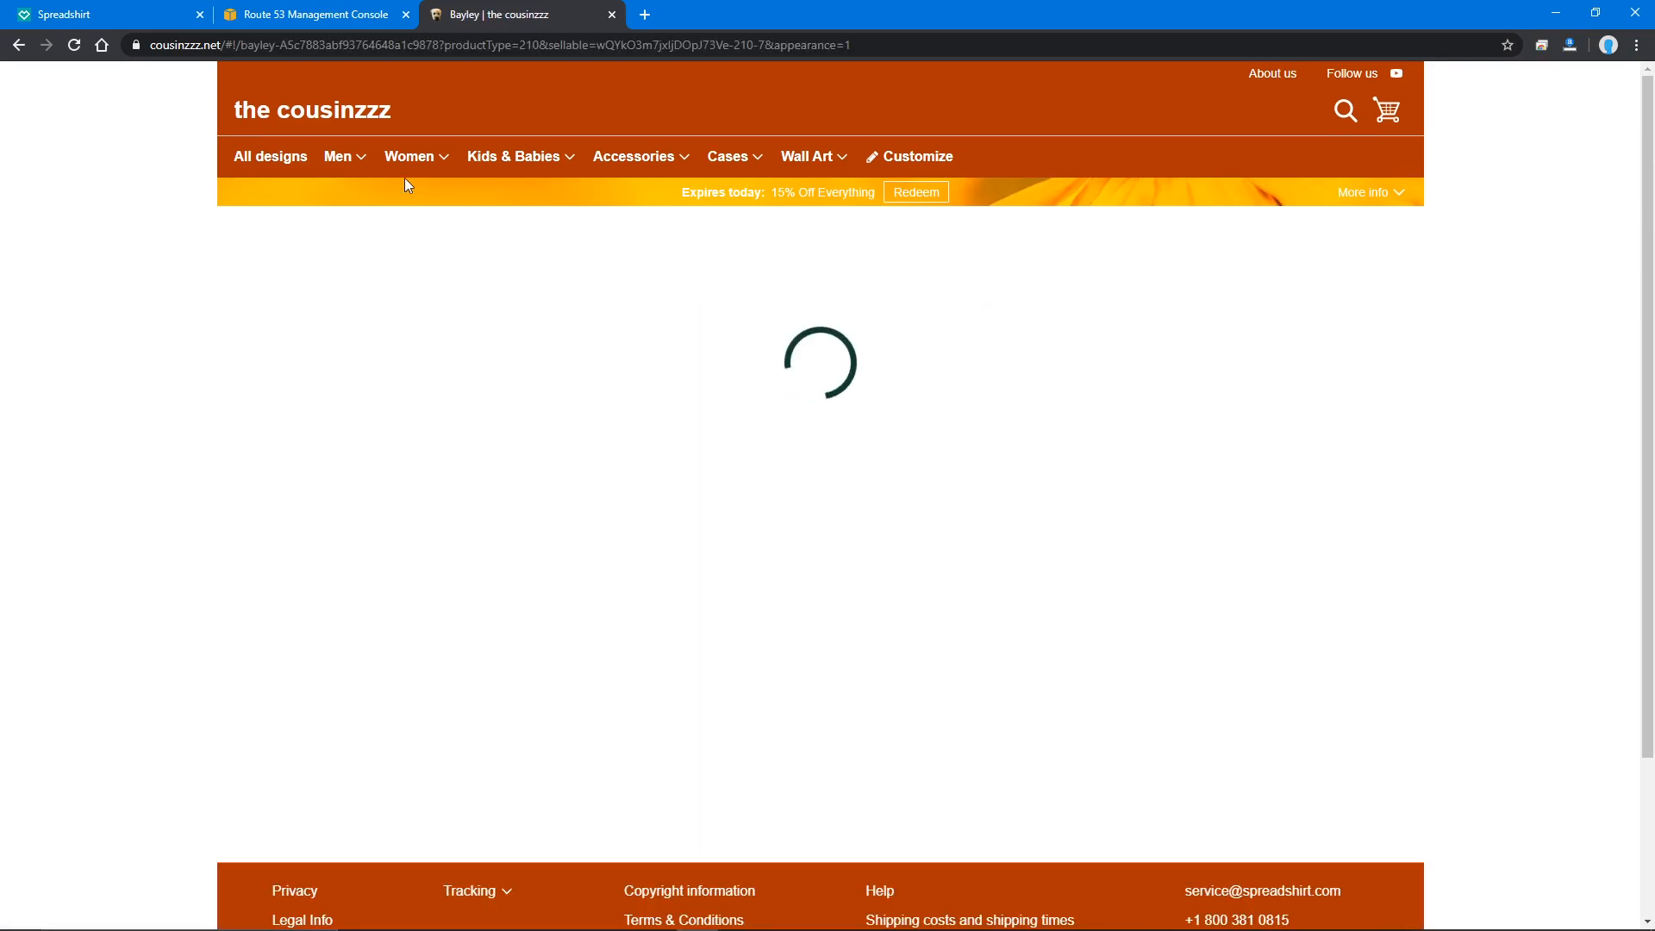
pyautogui.tripleClick(798, 47)
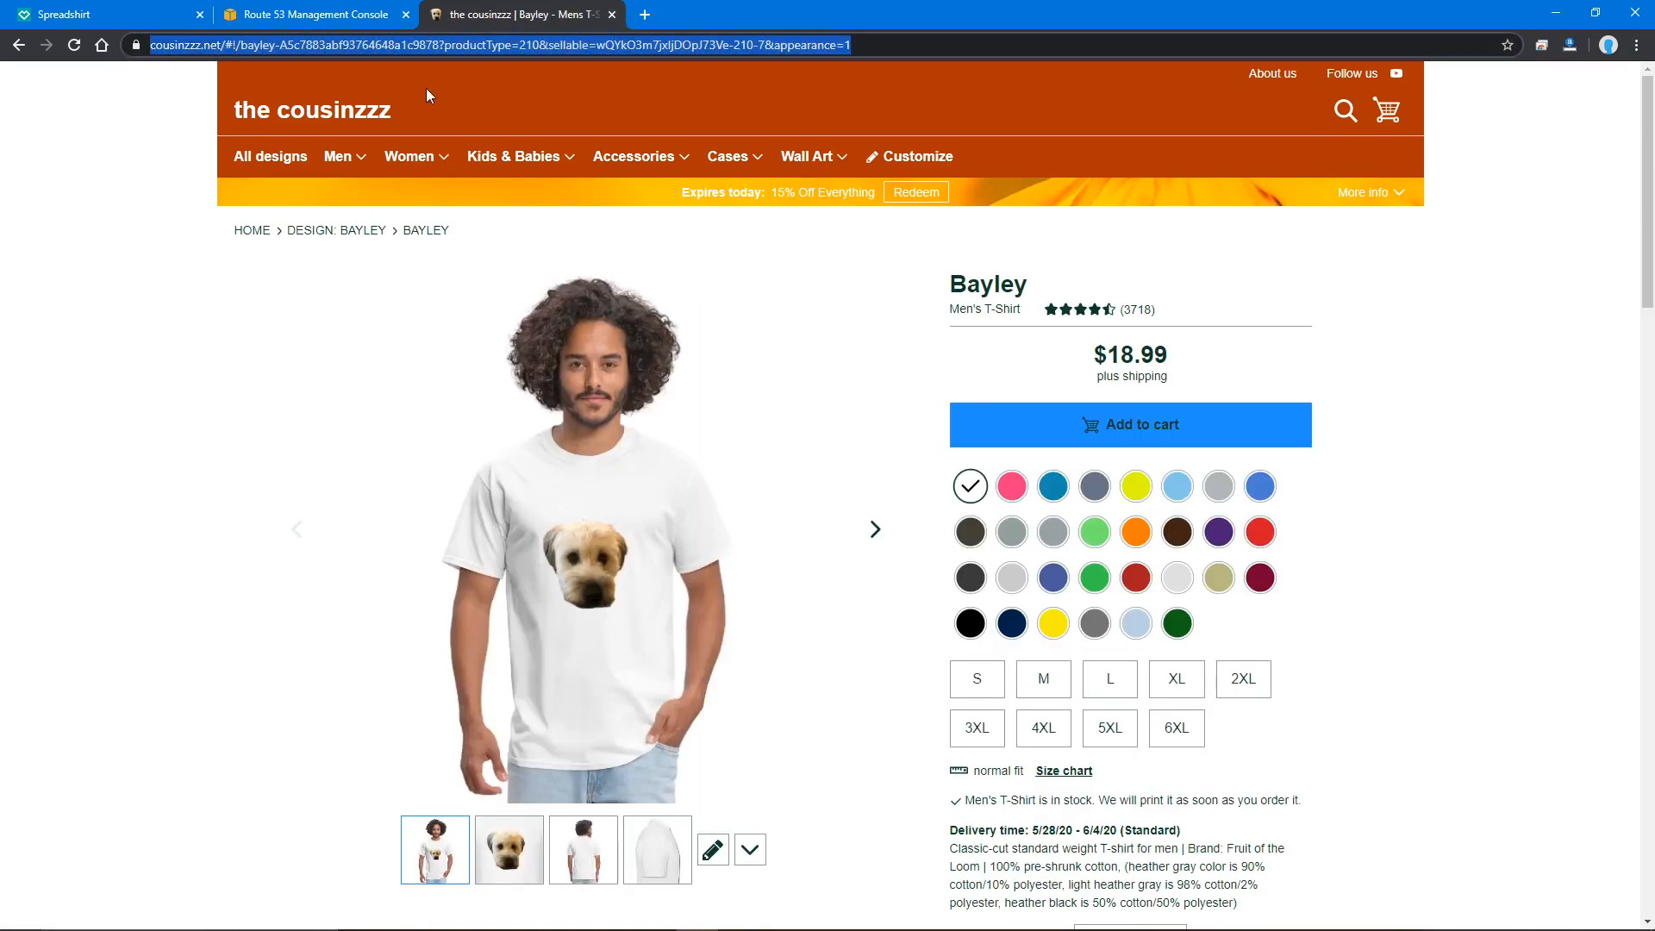
pyautogui.click(895, 156)
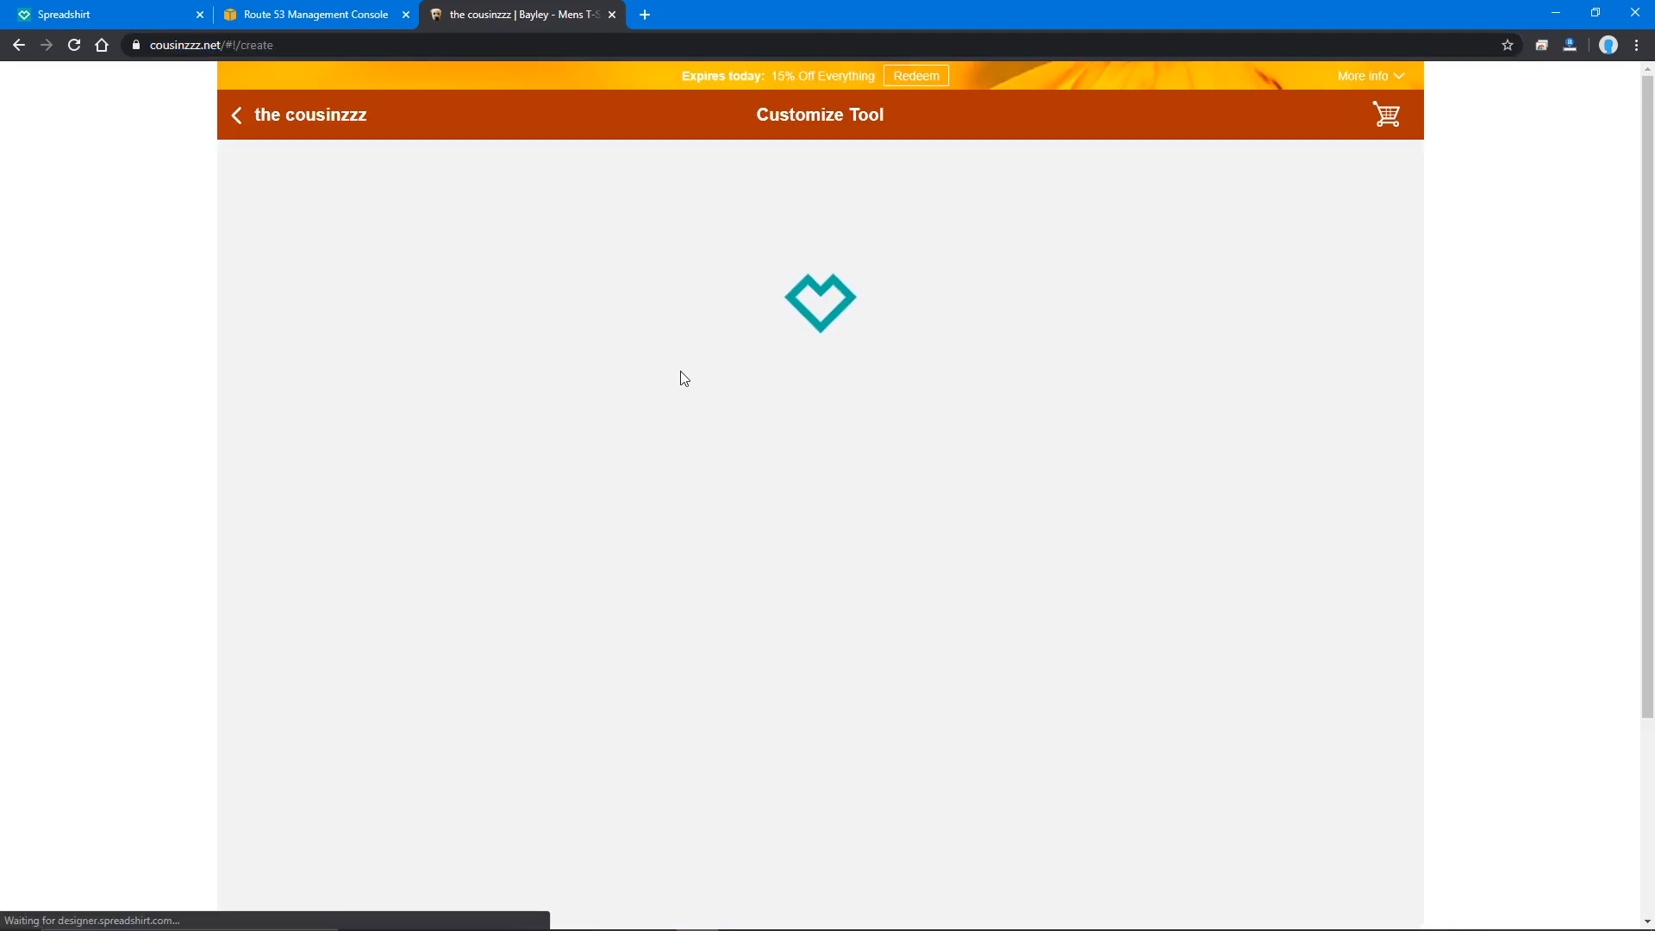
# - Move the dog design to the lower left of the print area and add the text 'asdf'
pyautogui.click(742, 440)
pyautogui.moveTo(715, 373); pyautogui.dragTo(618, 536)
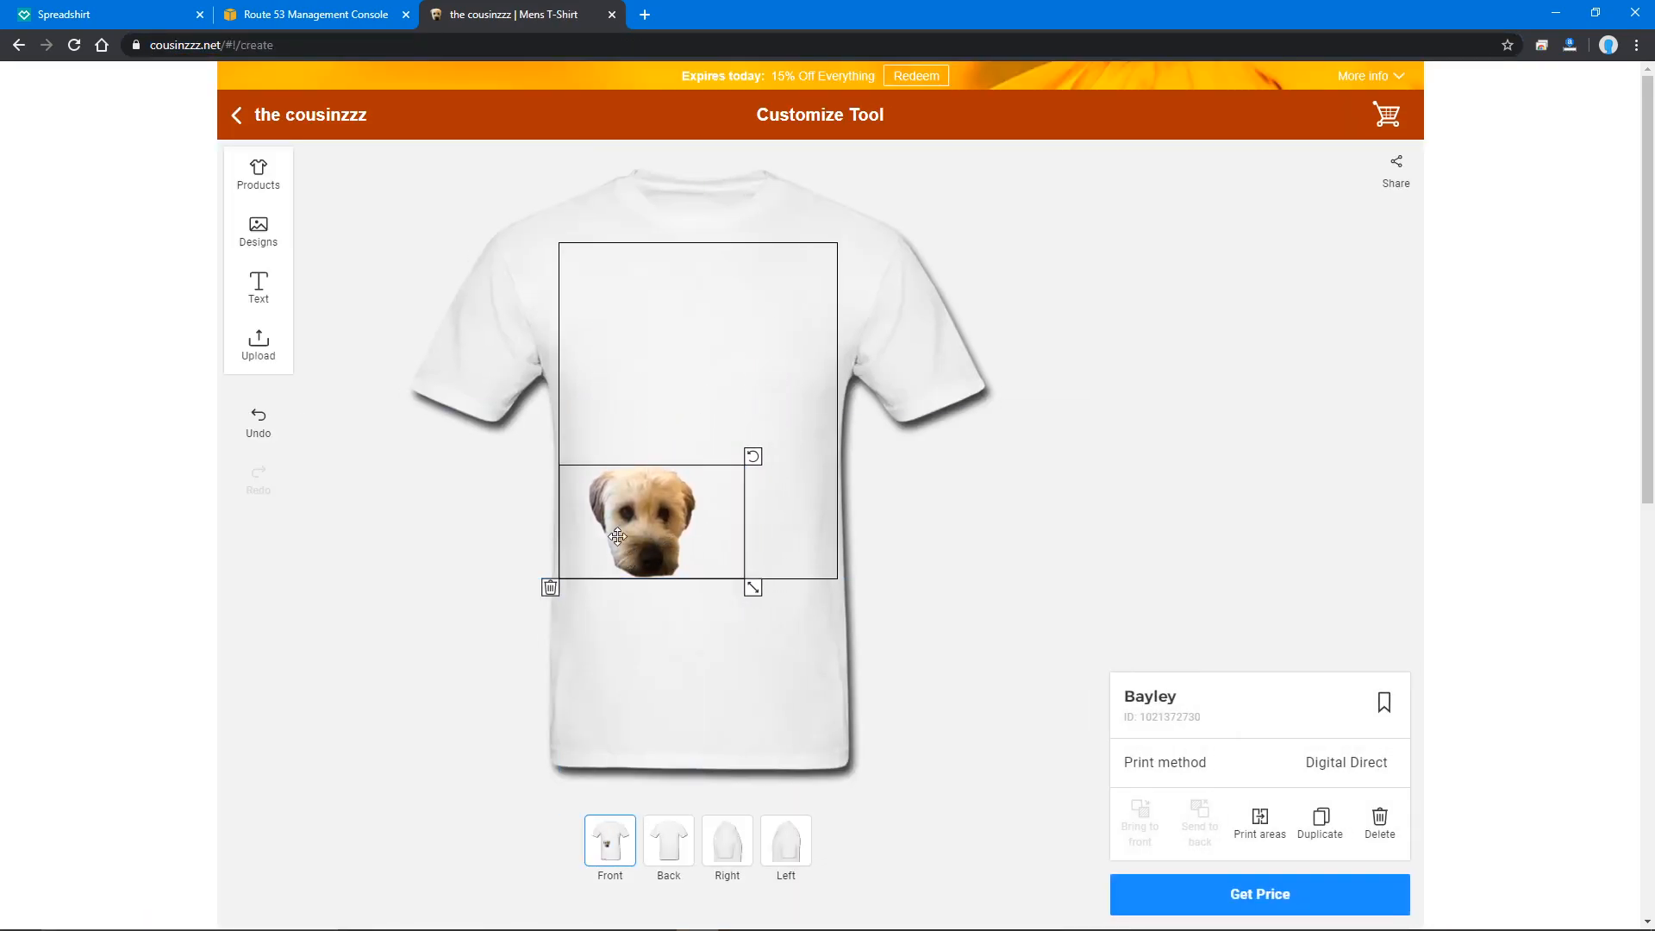
pyautogui.click(278, 281)
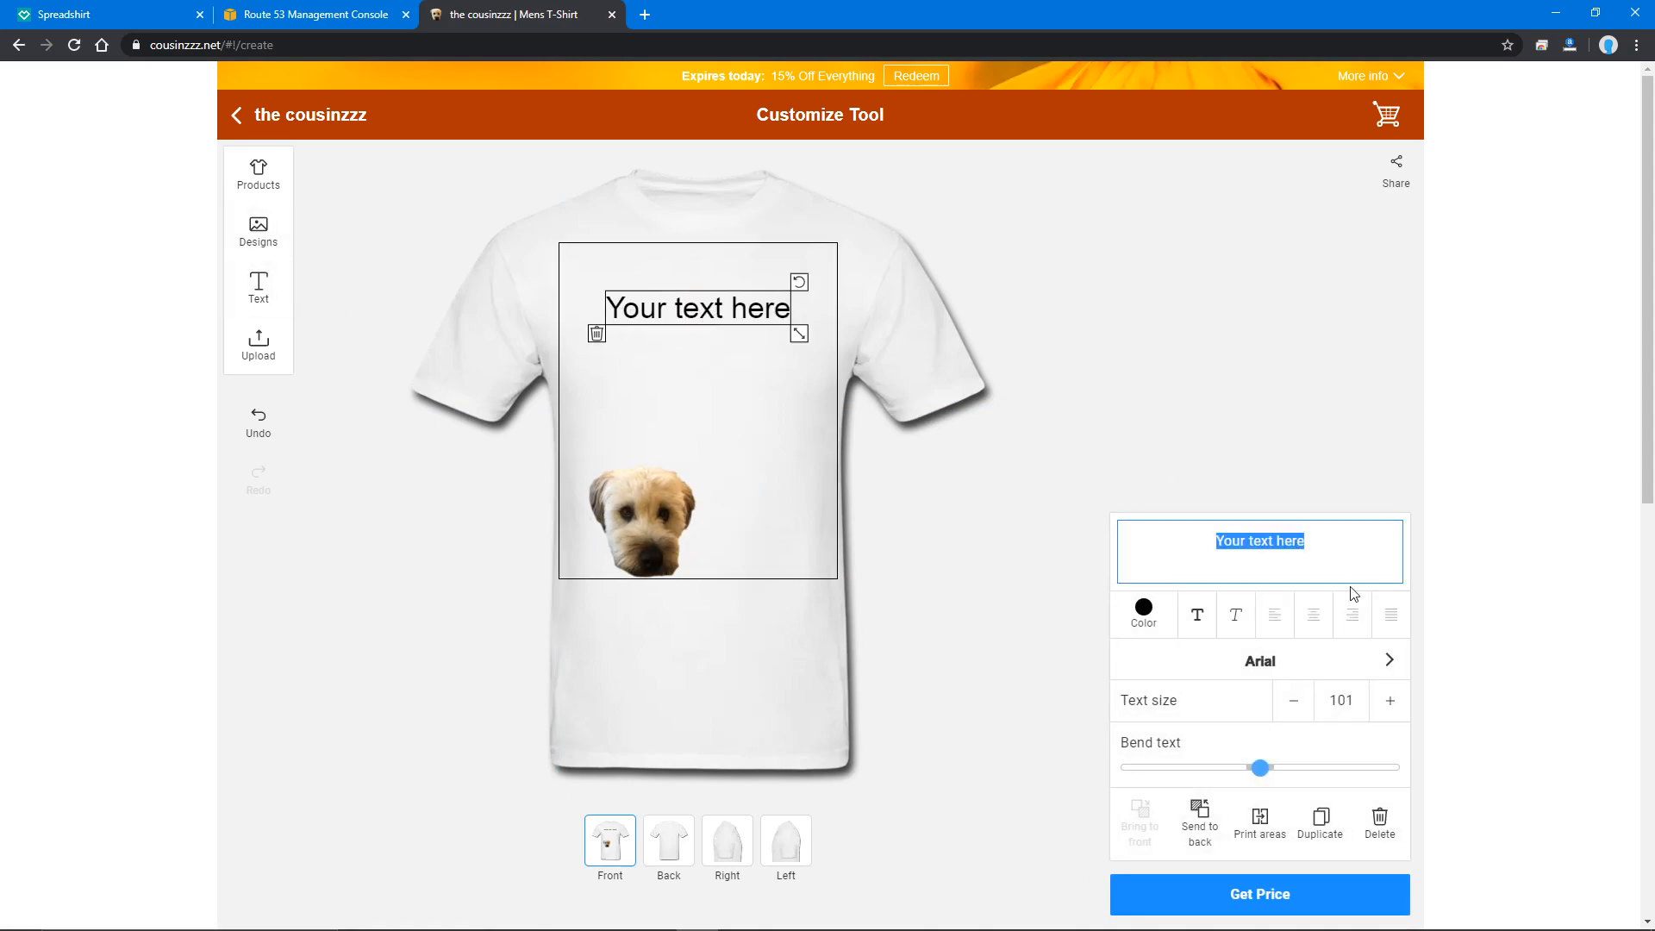
pyautogui.write('asdf')
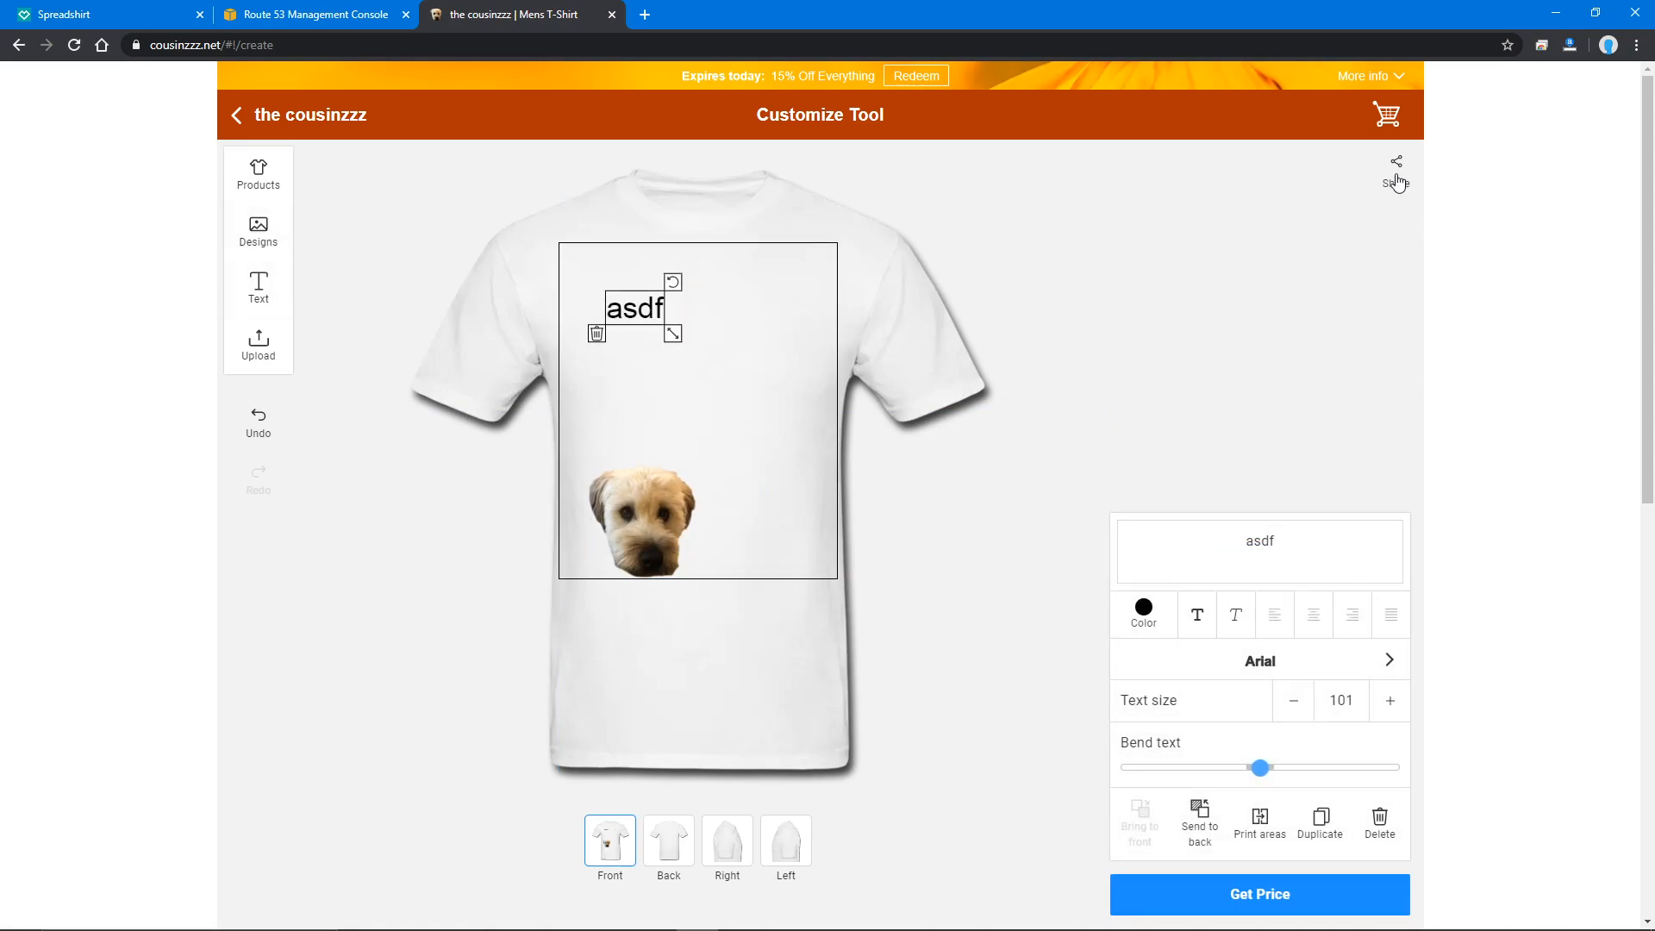
pyautogui.click(1352, 210)
# - Copy the design's share link and load it in the address bar
pyautogui.click(1397, 168)
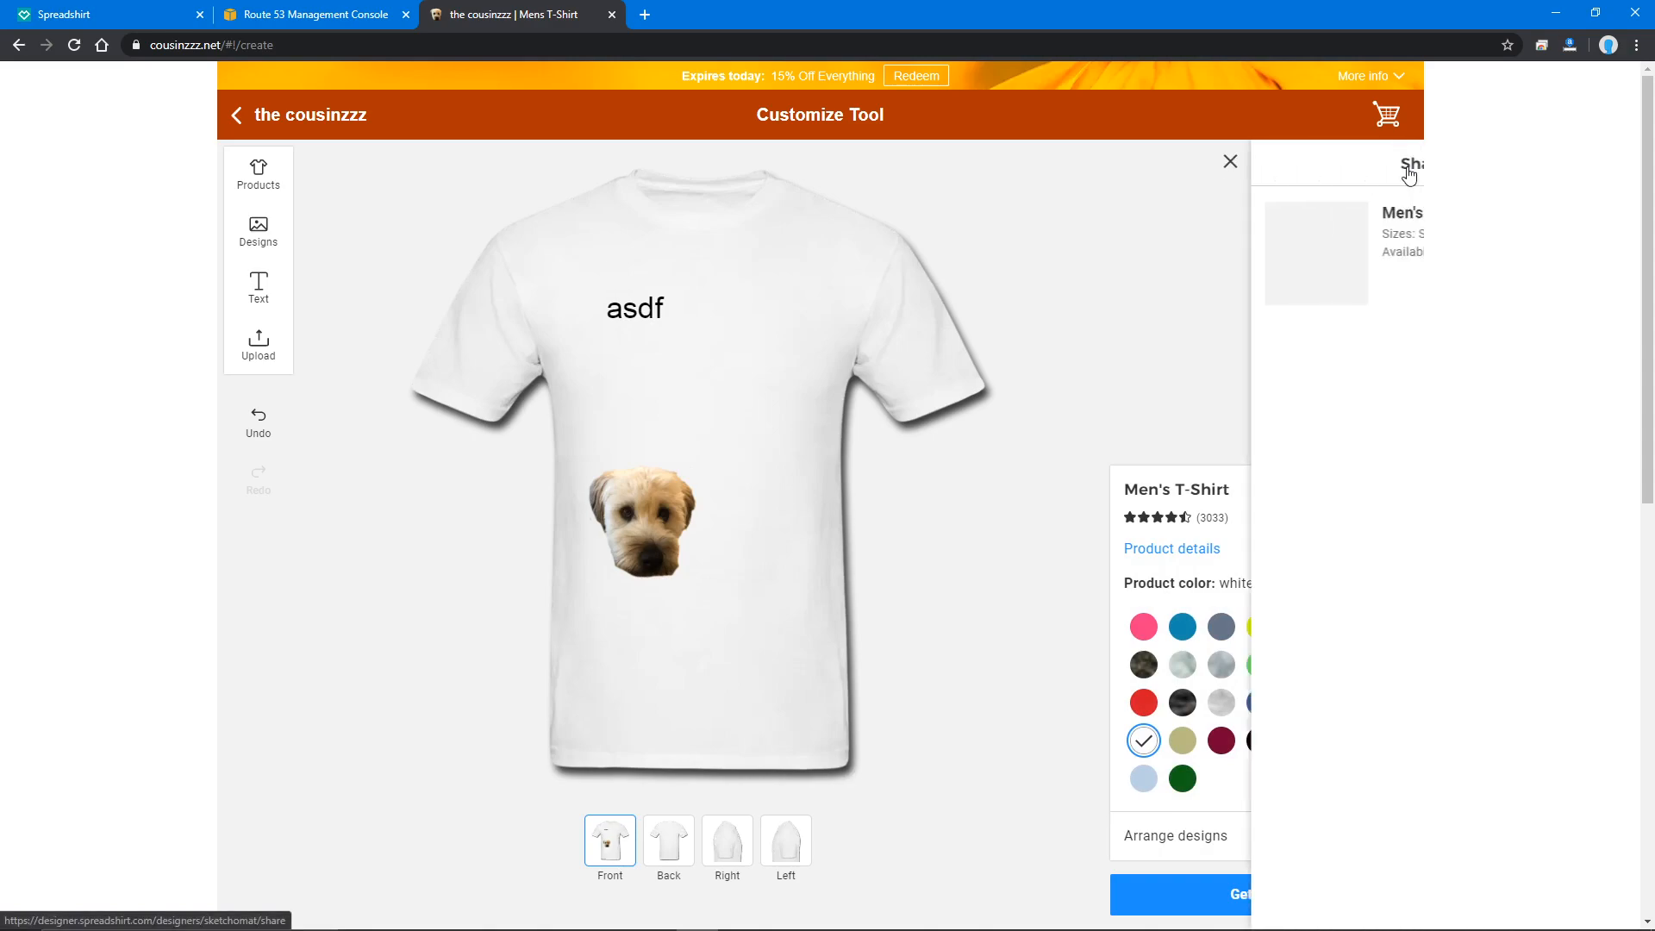
pyautogui.click(1376, 347)
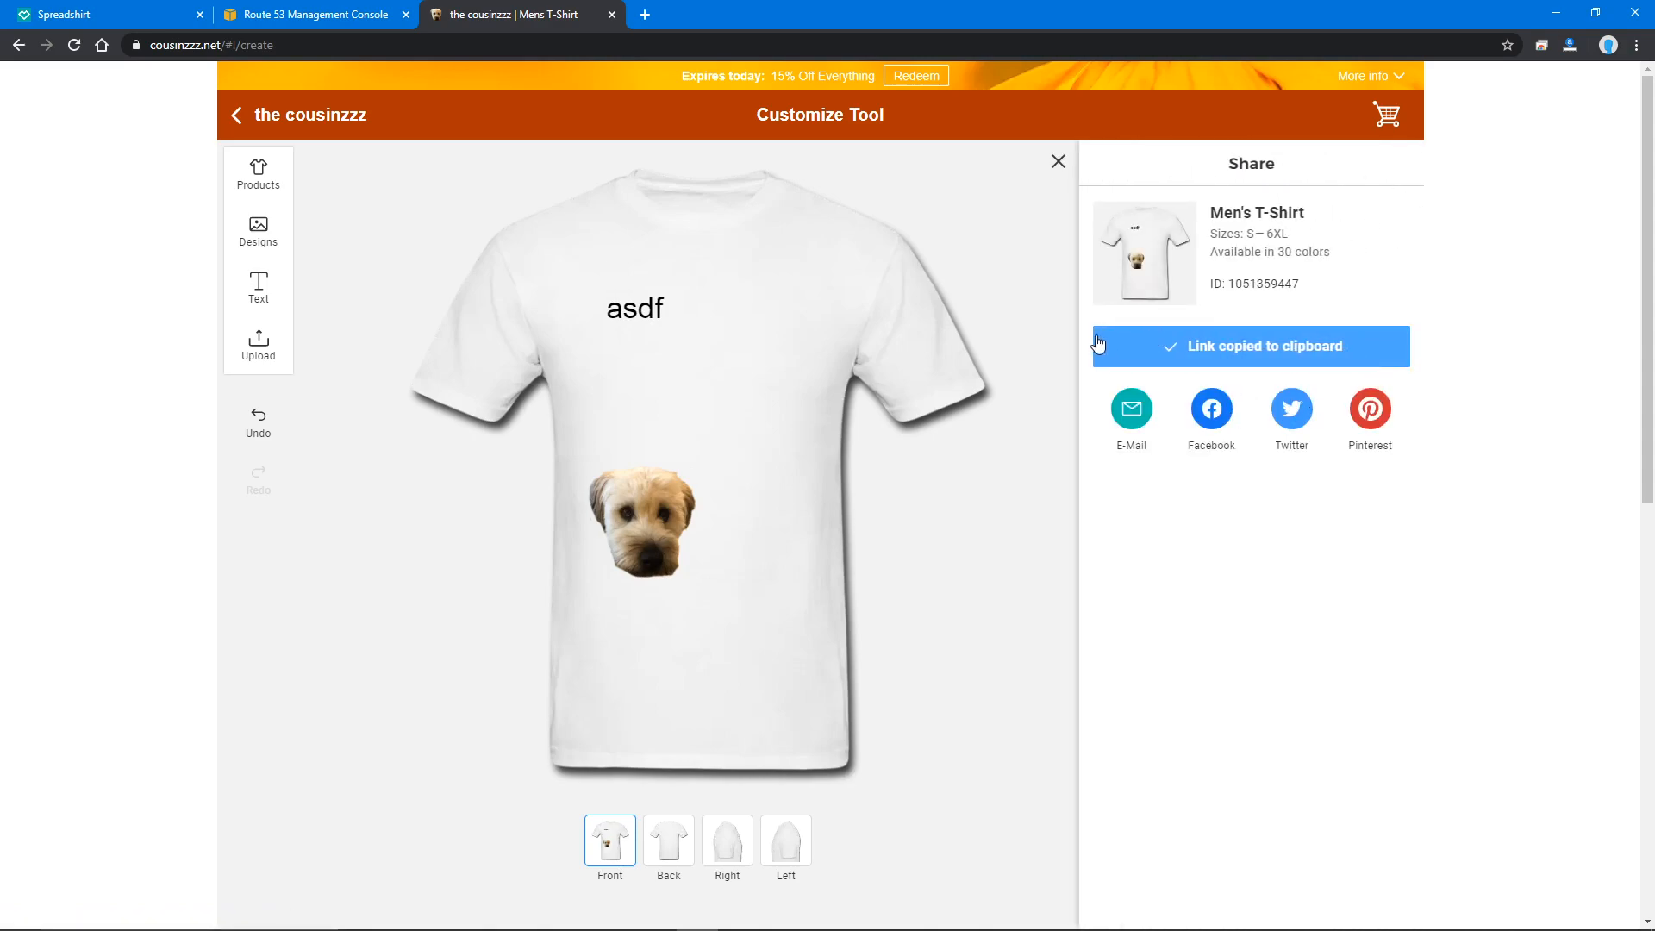
pyautogui.click(603, 44)
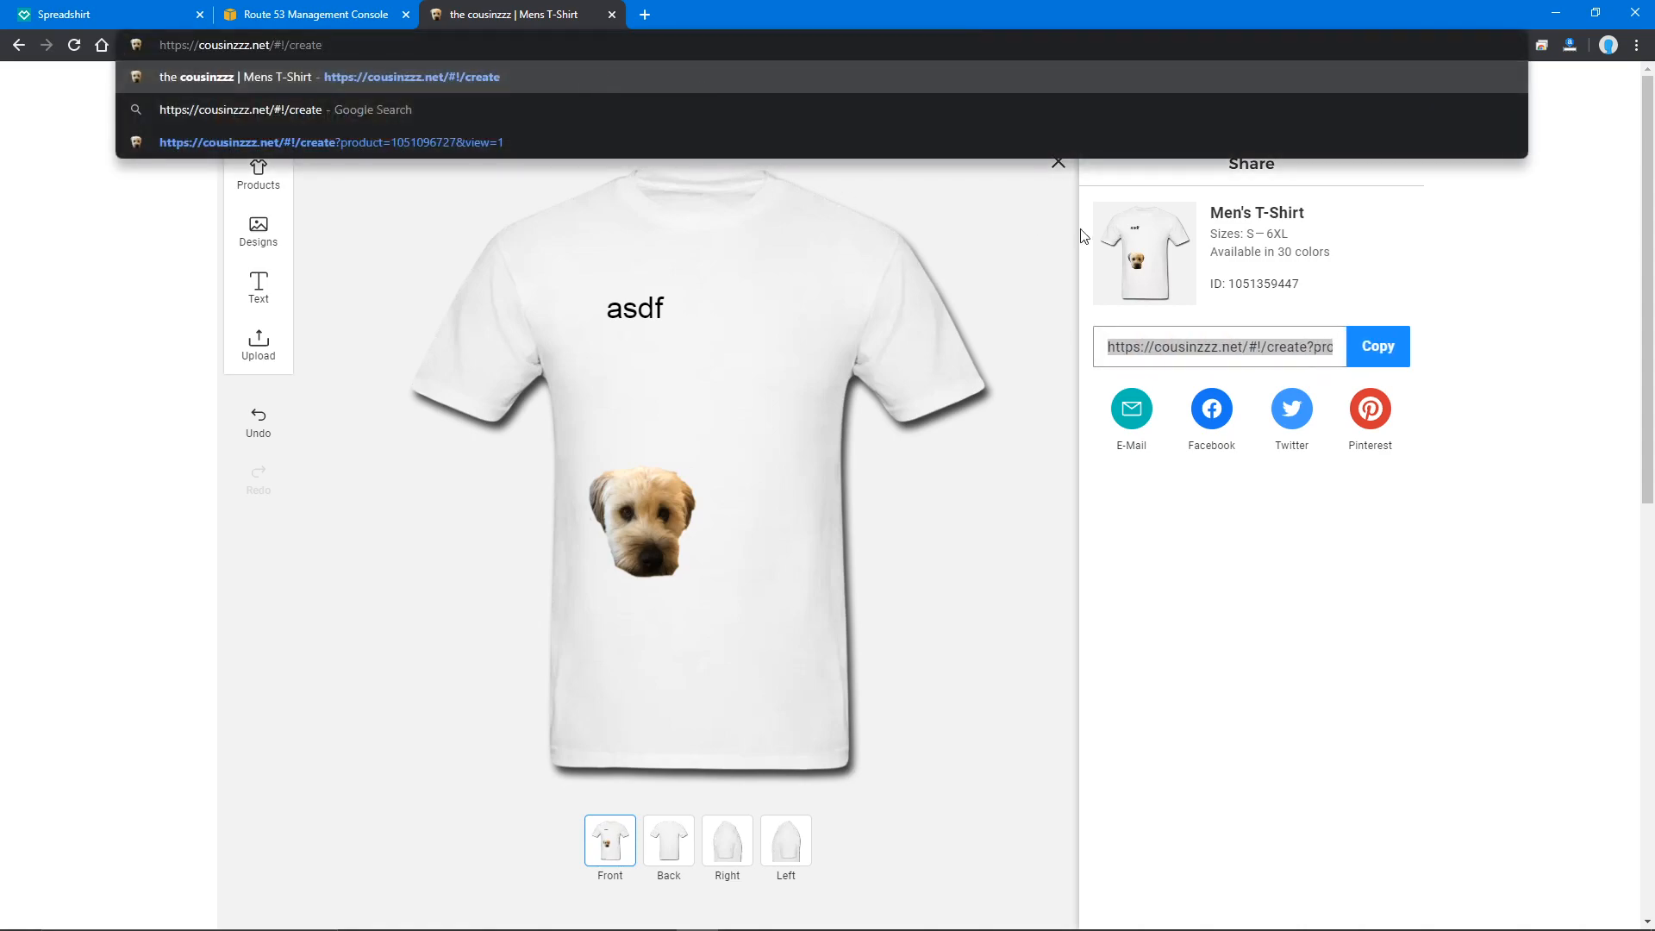
pyautogui.click(1376, 347)
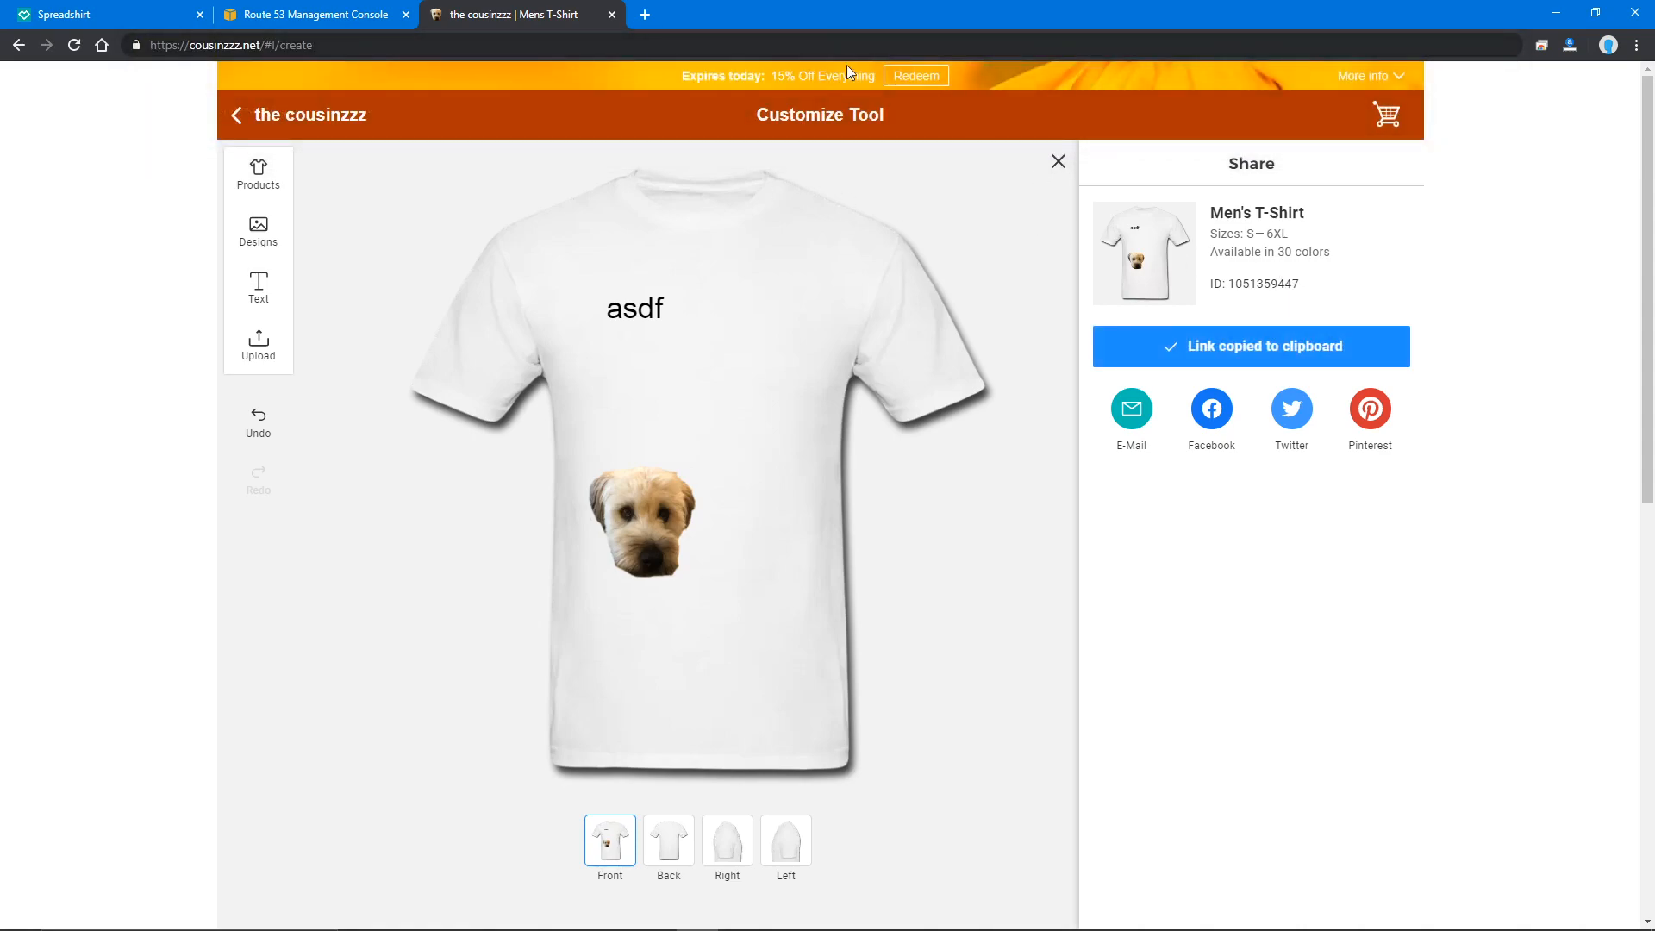
pyautogui.click(893, 42)
pyautogui.hotkey('ctrl', 'v')
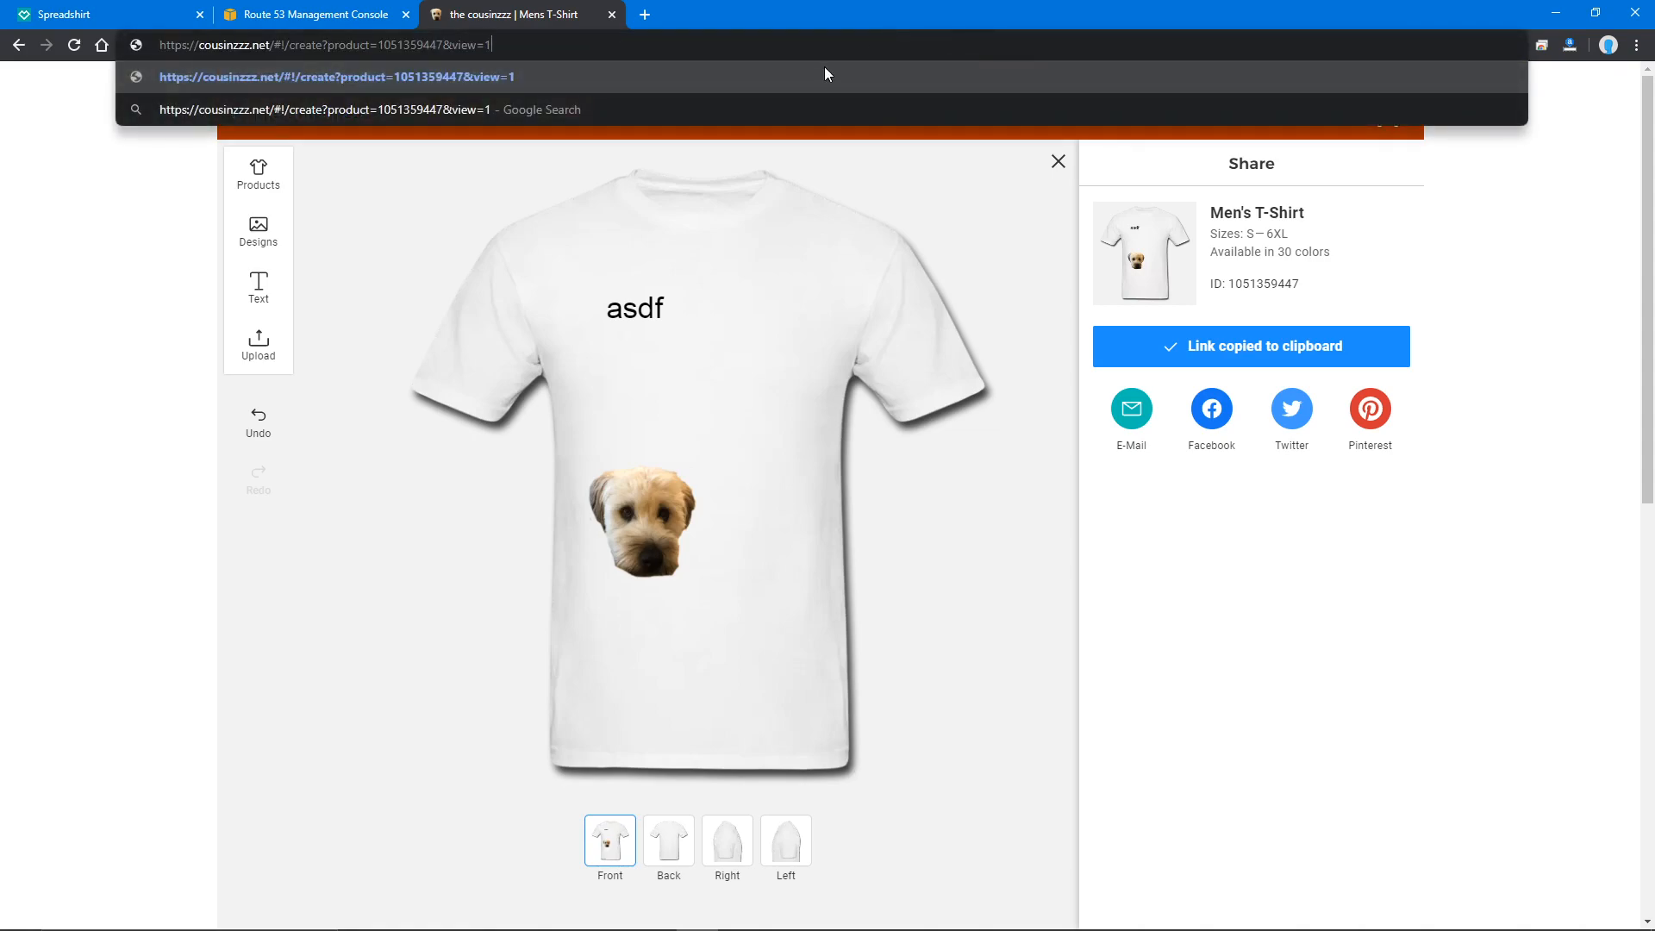
pyautogui.press('Return')
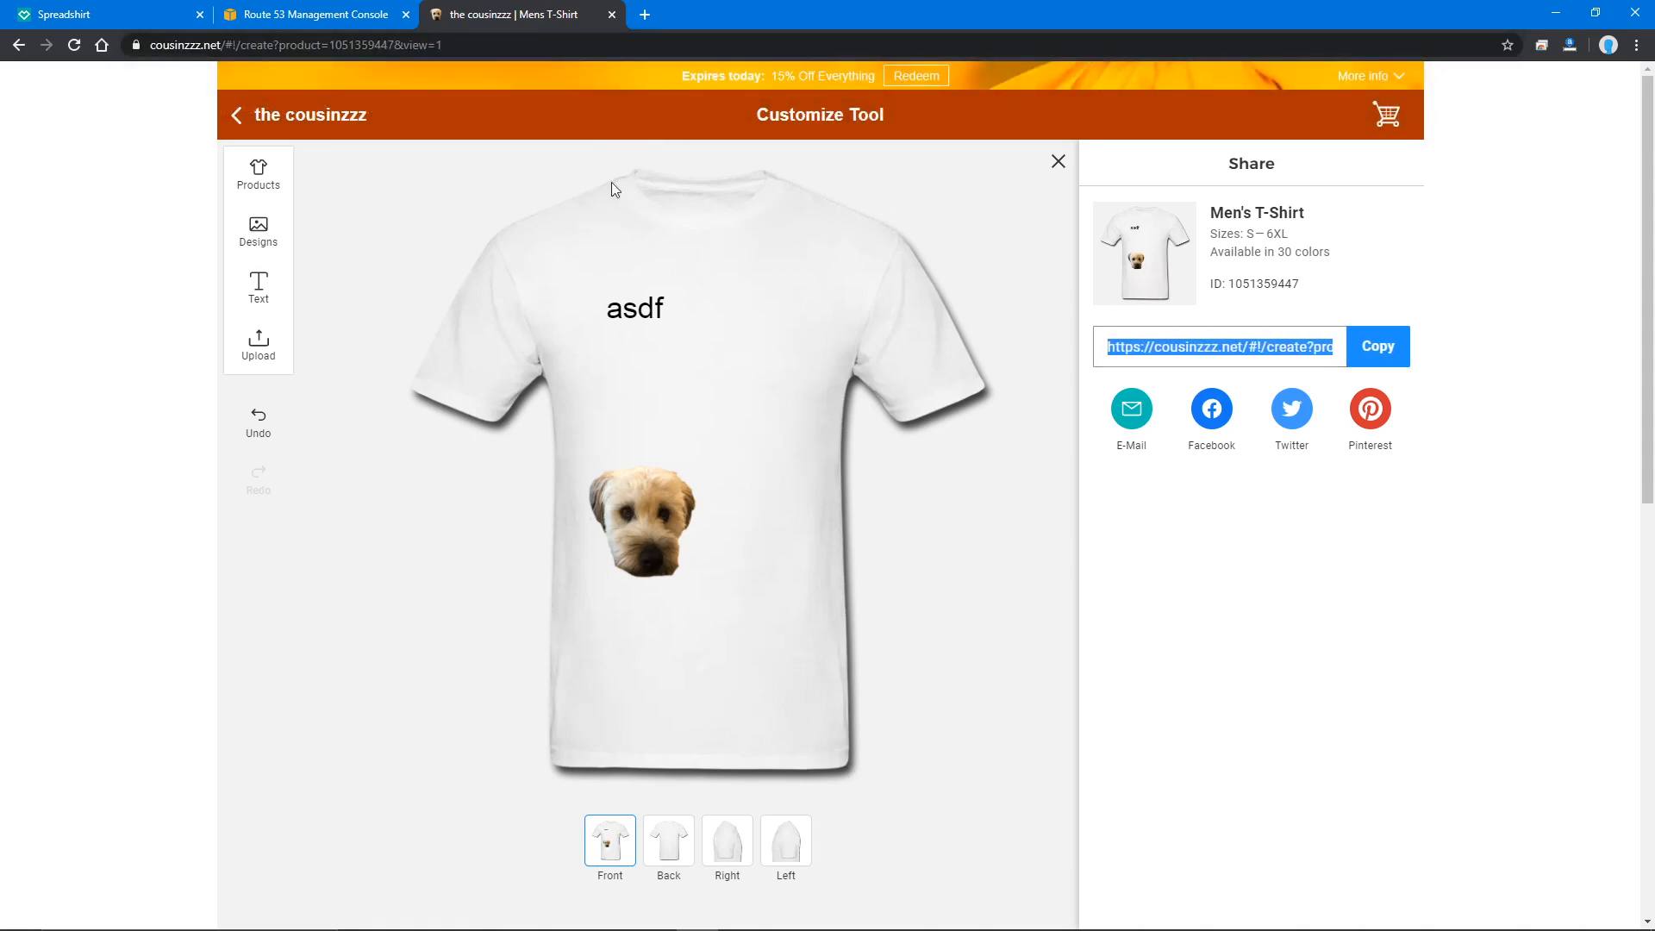